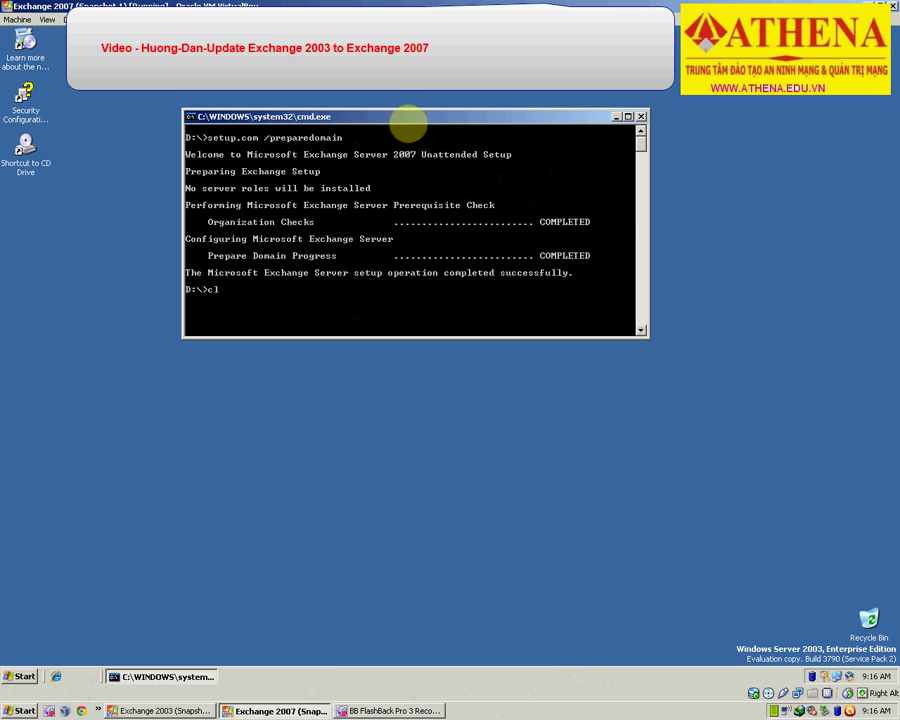
Clear the console, run setup.com /preparealldomains, then launch setup.exe to show the Exchange 2007 setup screen
key("Return")
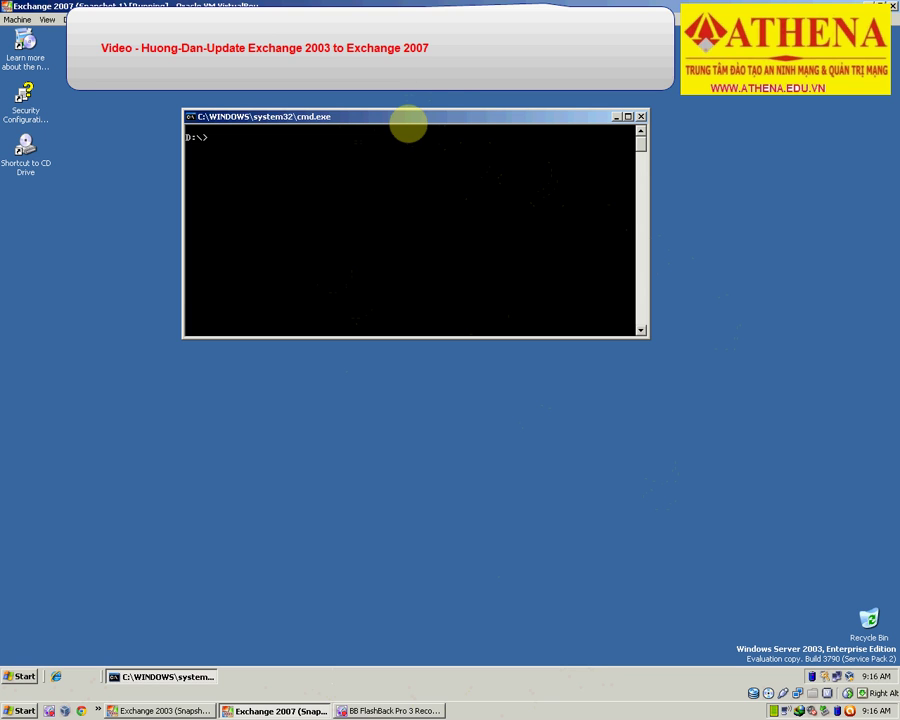
type("setup.com /preparealldomains")
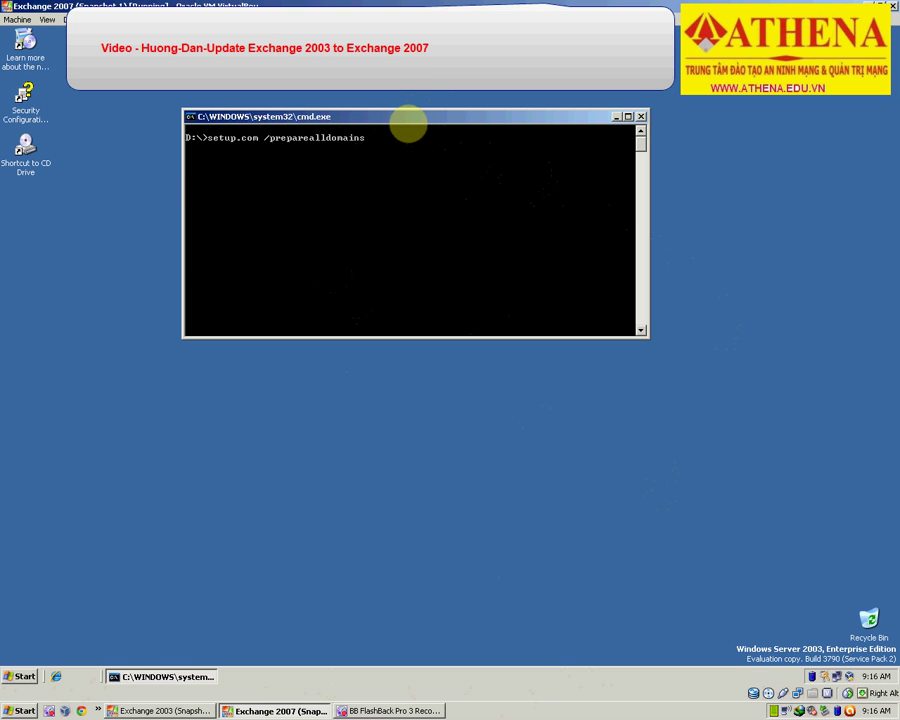
key("Return")
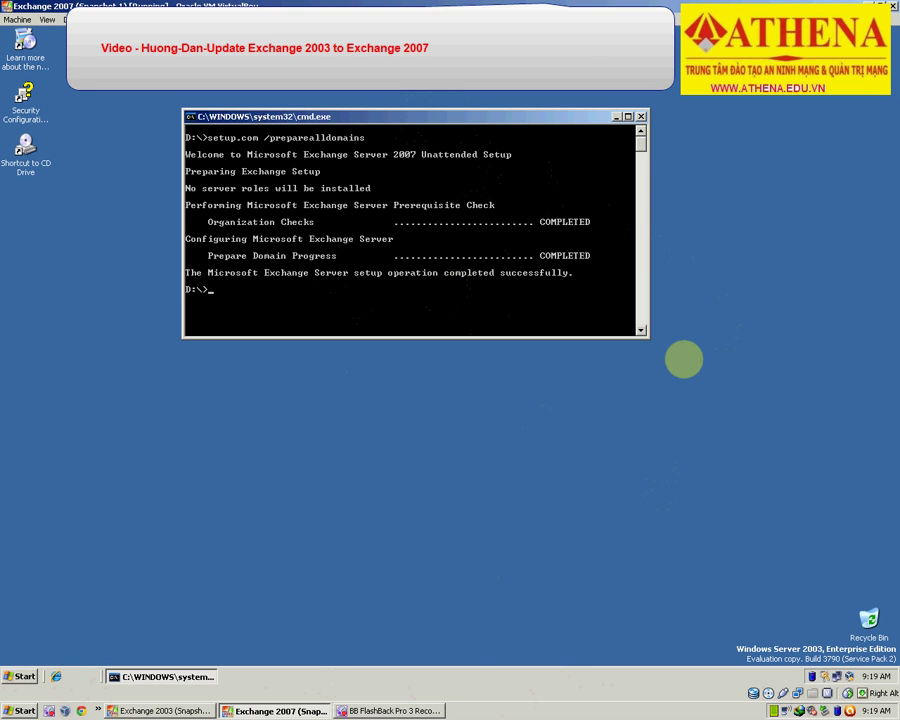
type("tup.exe")
key("Return")
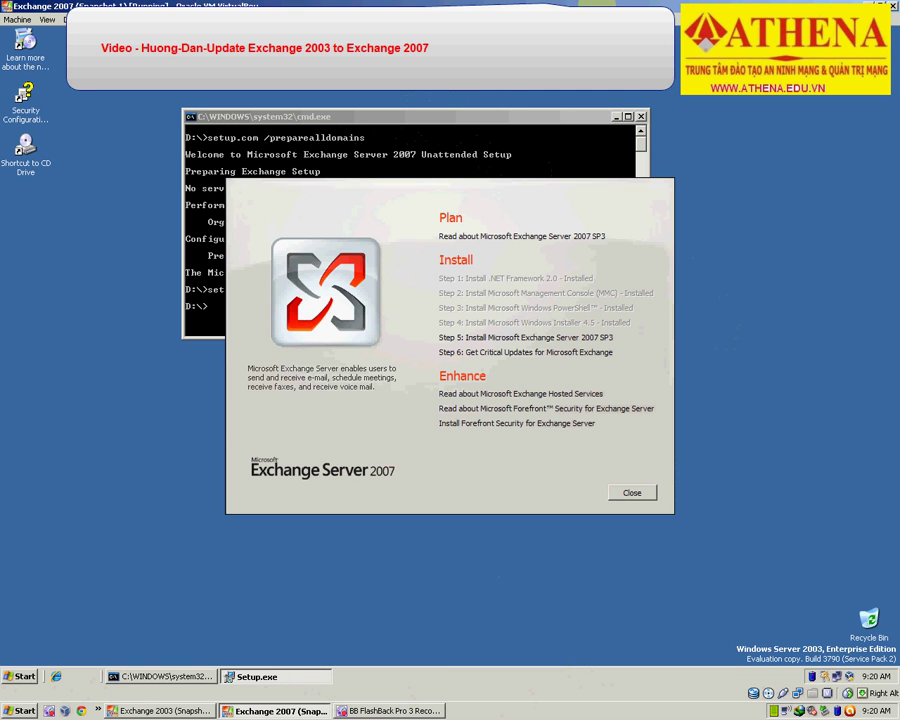
Exit the Command Prompt and close the Exchange setup start screen
left_click(490, 118)
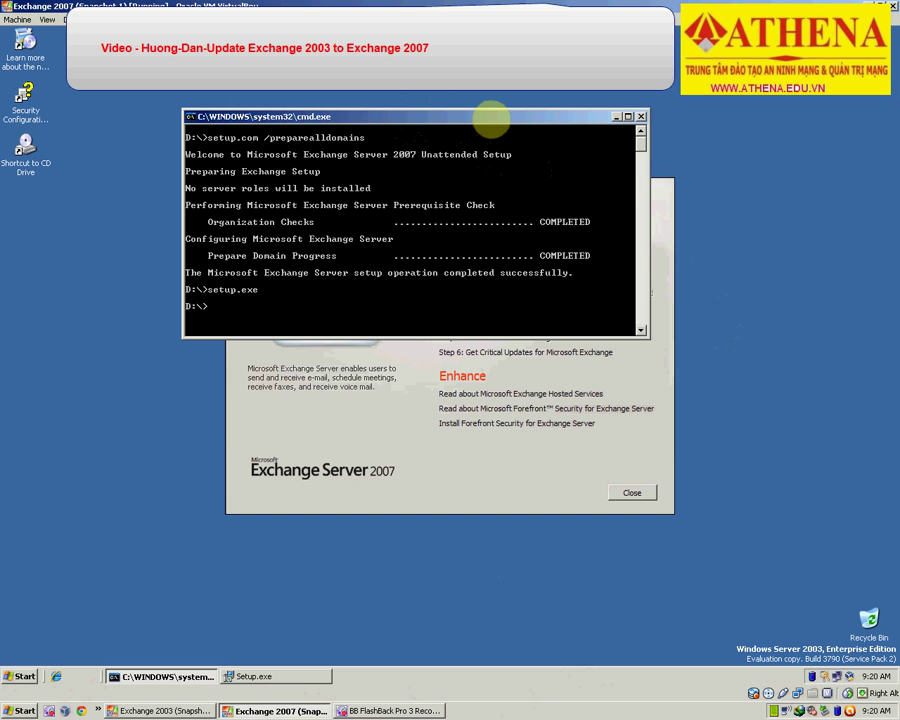
type("exit")
key("Return")
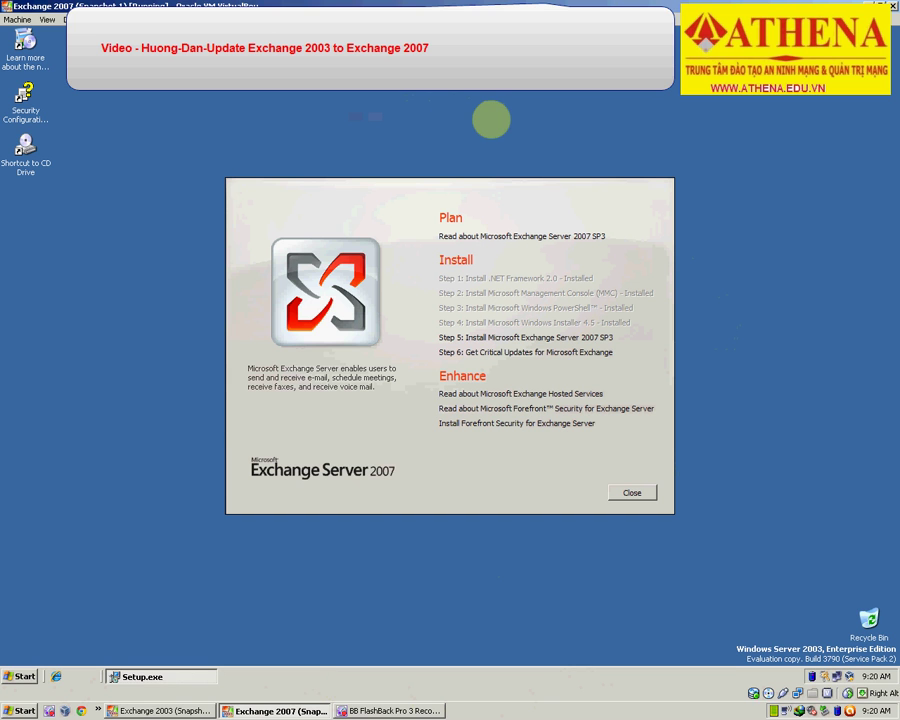
key("alt+F4")
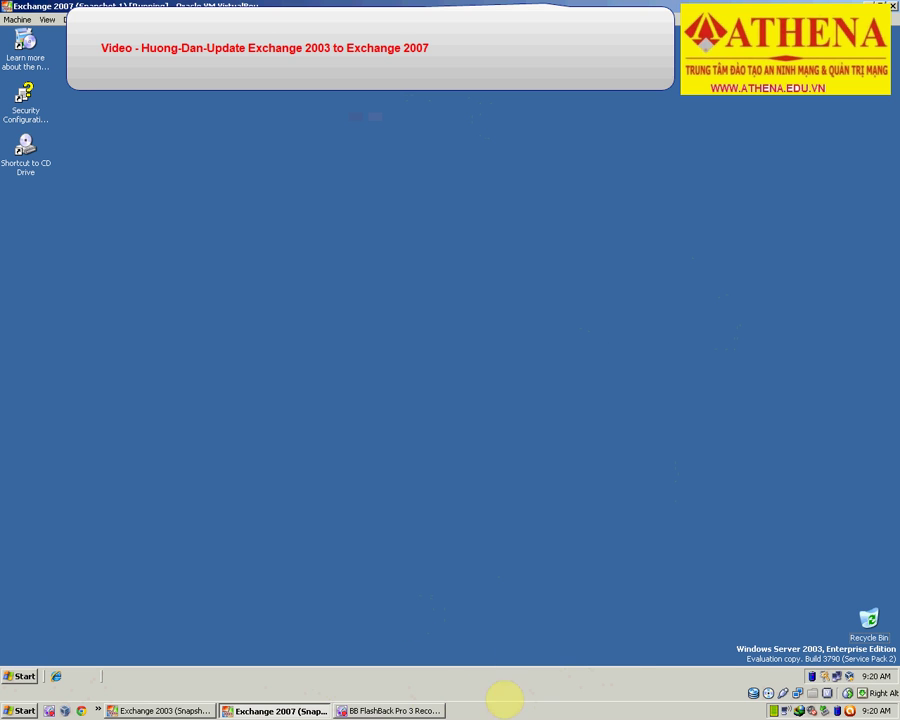
Check CPU and memory performance in Task Manager, close it, and refresh the desktop
right_click(526, 678)
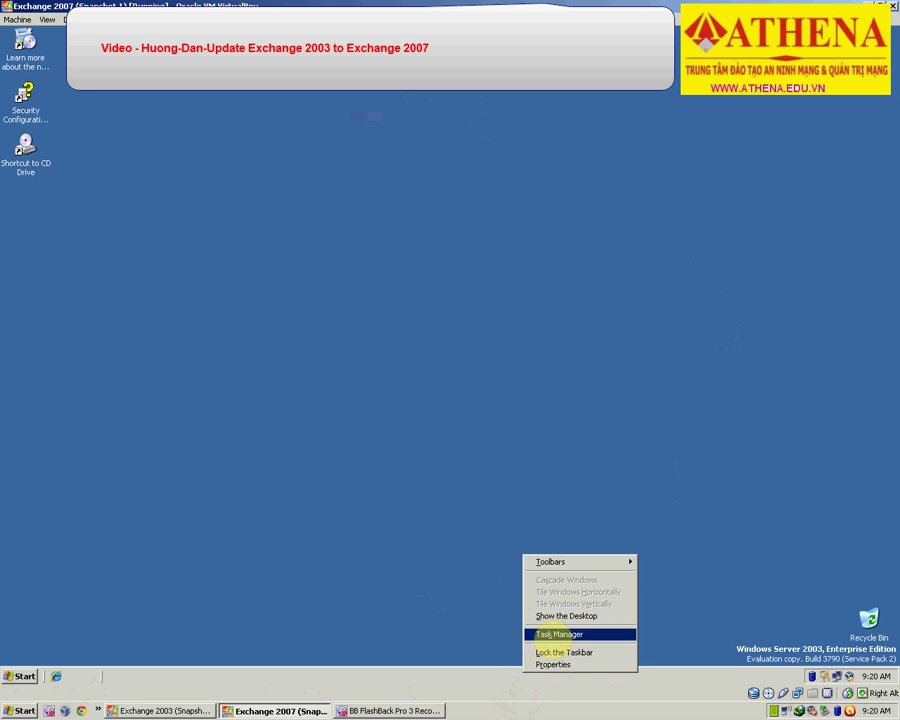
left_click(538, 630)
left_click(130, 75)
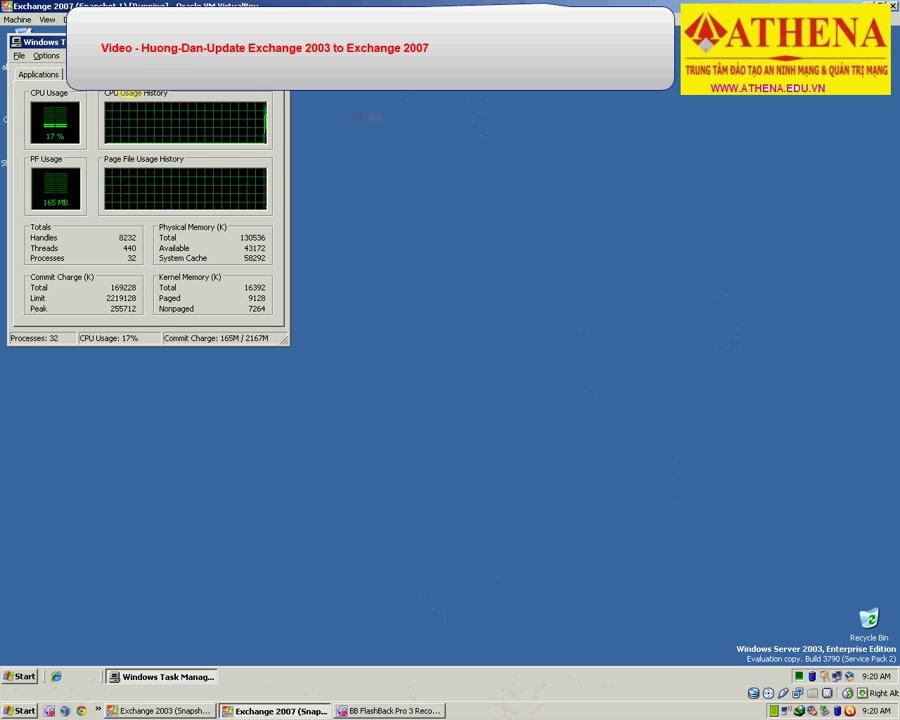
left_click(279, 42)
right_click(338, 140)
left_click(358, 156)
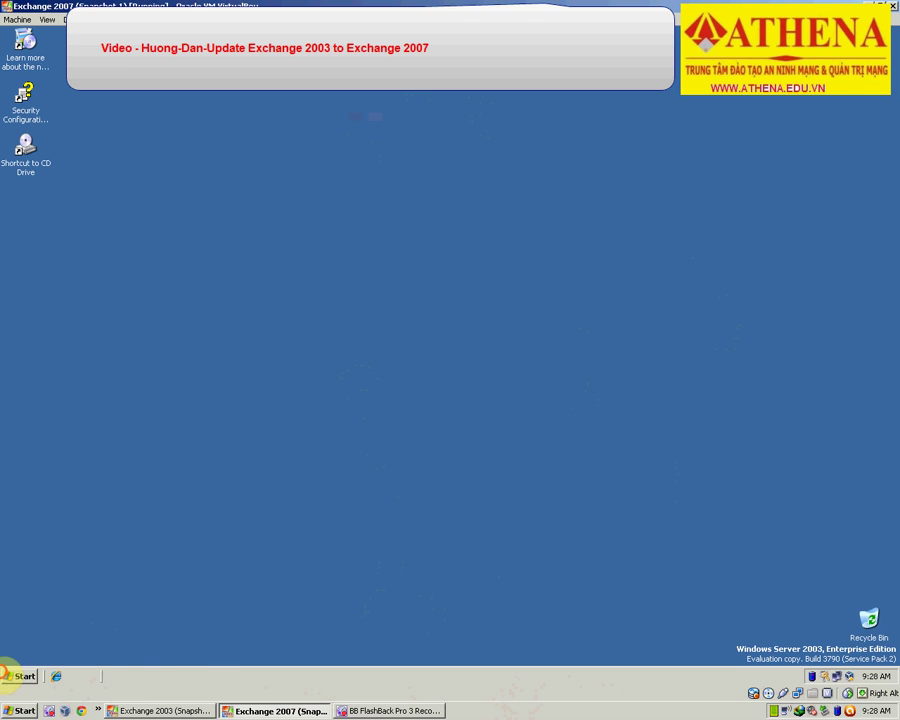
Open the Windows Components Wizard from Add or Remove Programs in Control Panel
left_click(12, 673)
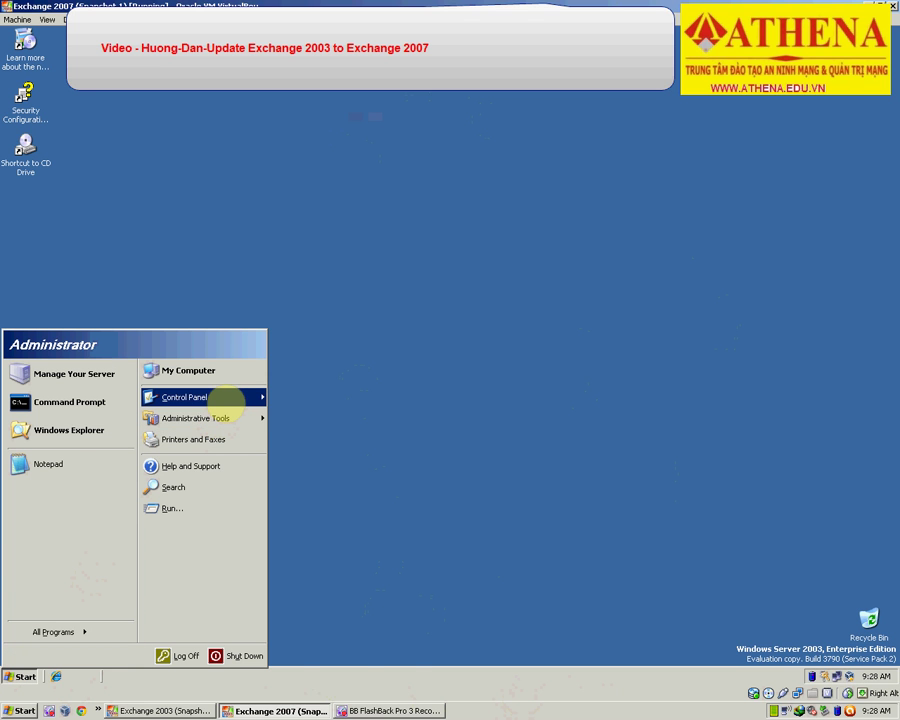
mouse_move(226, 400)
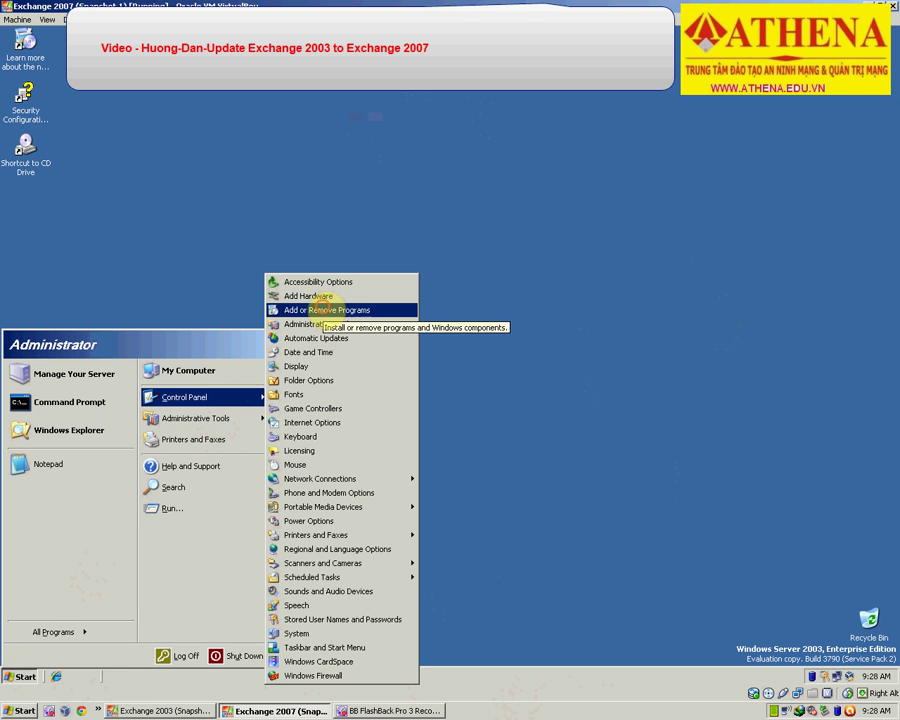
left_click(322, 310)
left_click(222, 318)
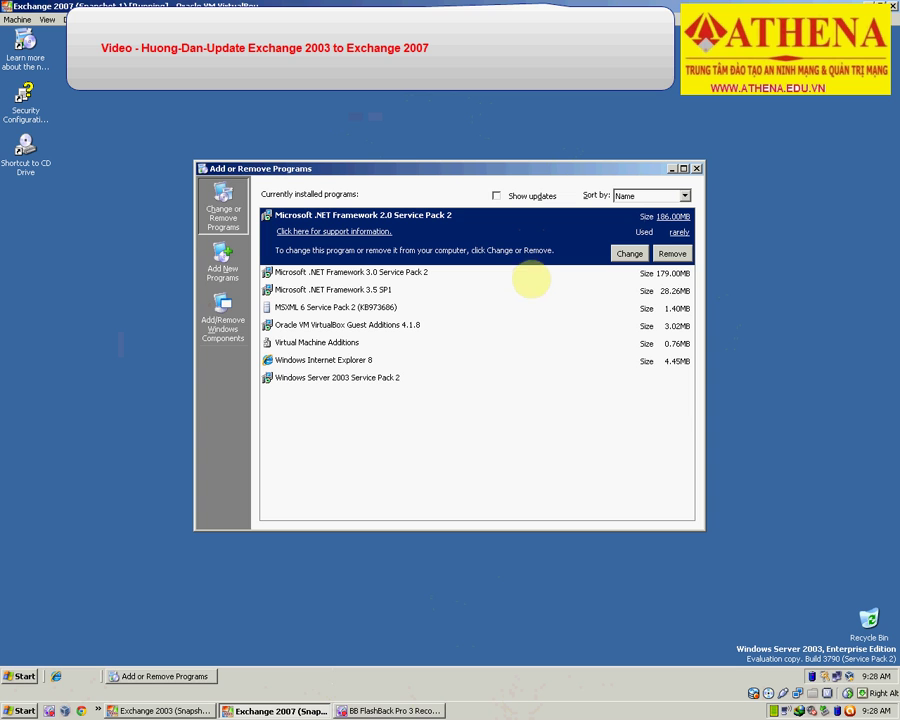
left_click(235, 127)
Select Application Server with ASP.NET, review the IIS subcomponents, and start the installation
left_click(132, 267)
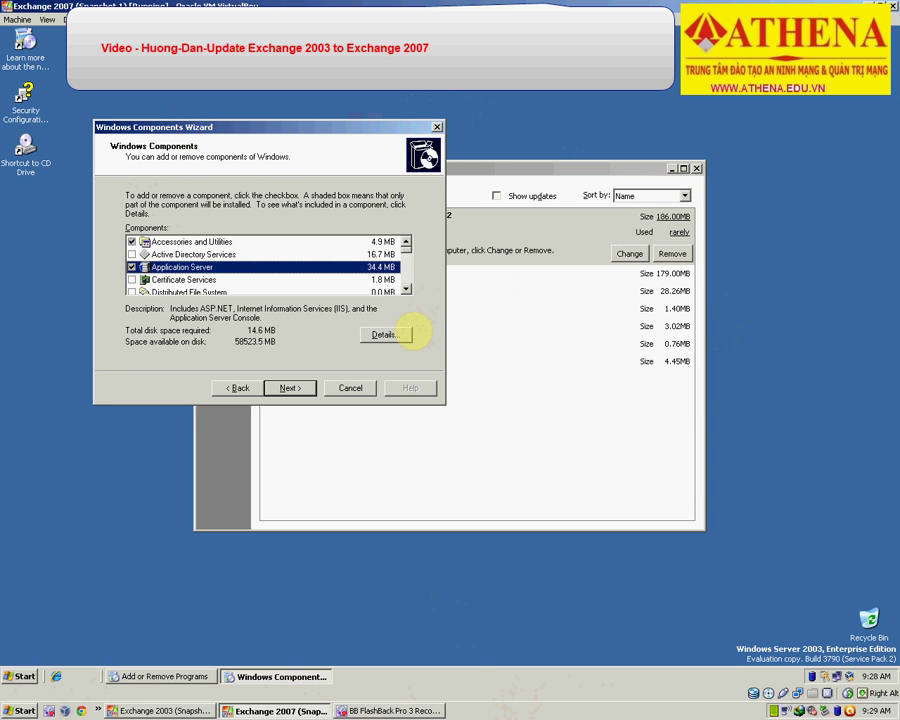
left_click(404, 334)
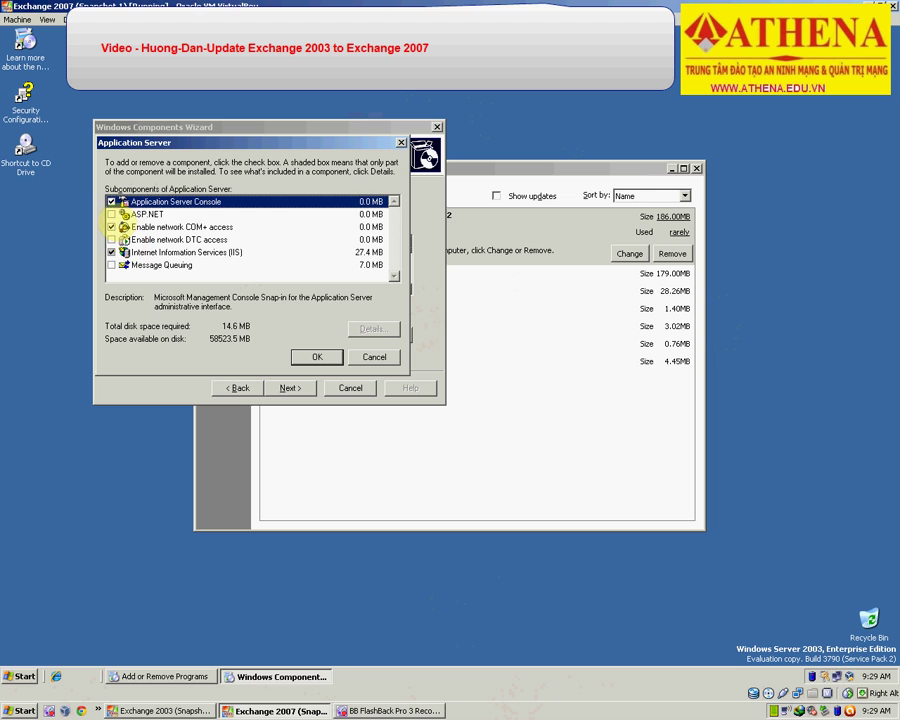
left_click(111, 214)
left_click(152, 252)
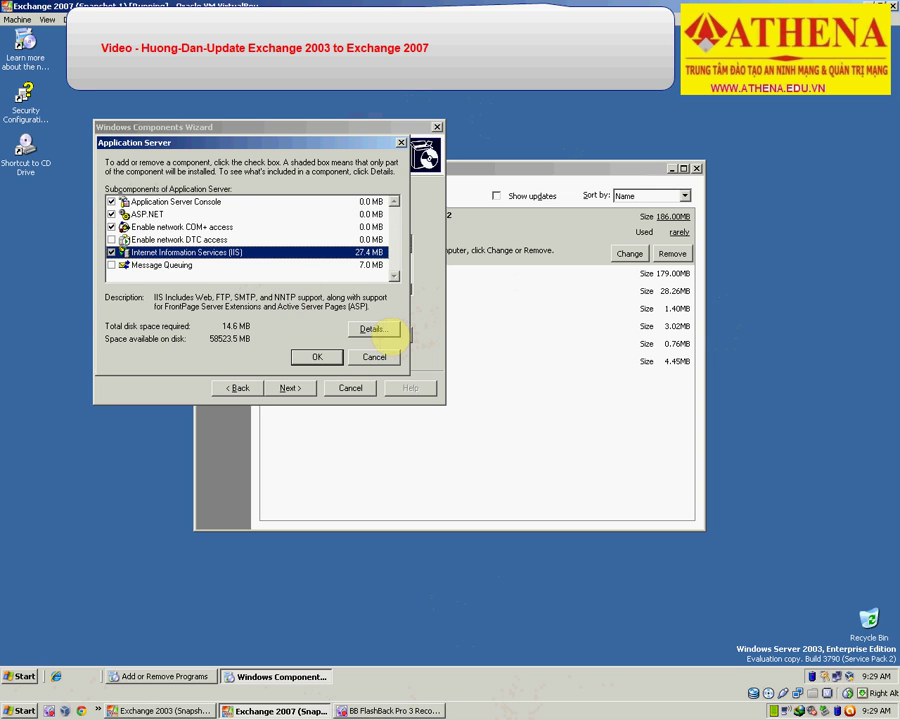
left_click(378, 329)
scroll(287, 288, "down", 1)
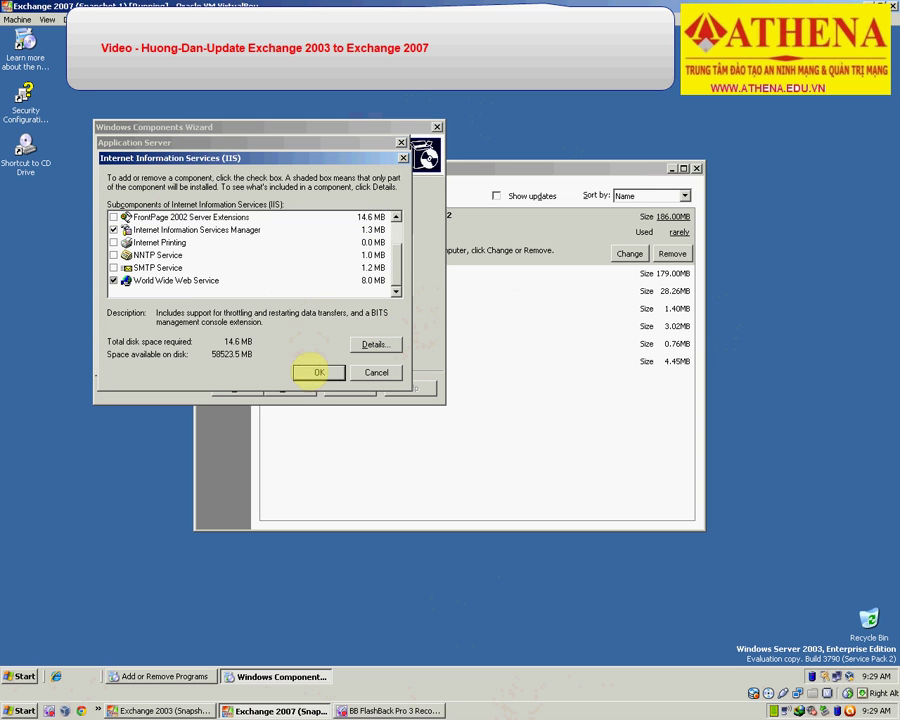
left_click(316, 372)
left_click(316, 357)
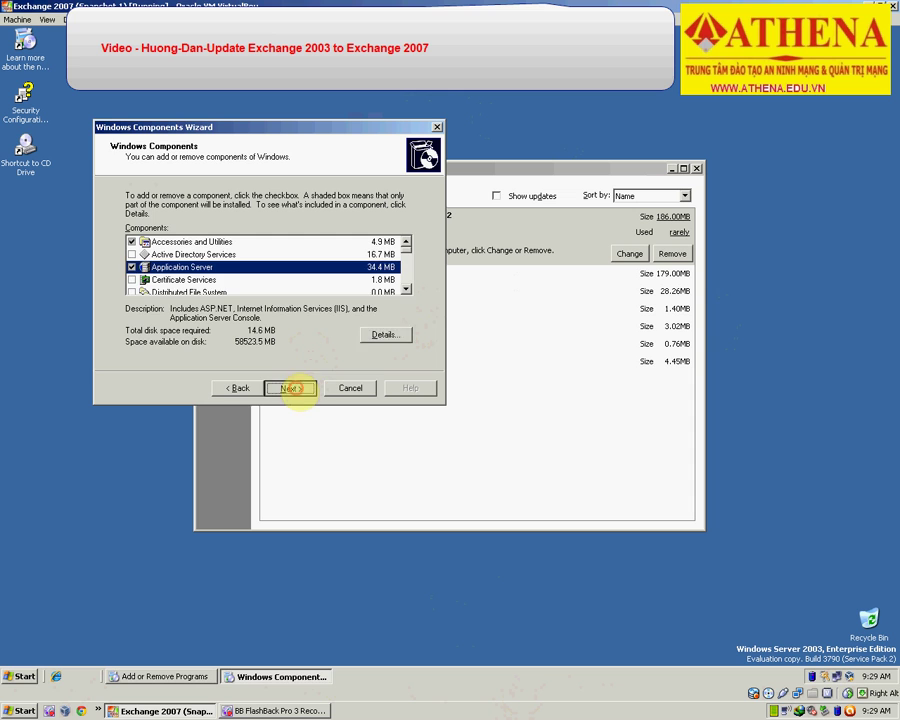
left_click(292, 387)
Mount the Windows Server 2003 R2 disc image, then close Add or Remove Programs and the completed wizard
left_click(67, 19)
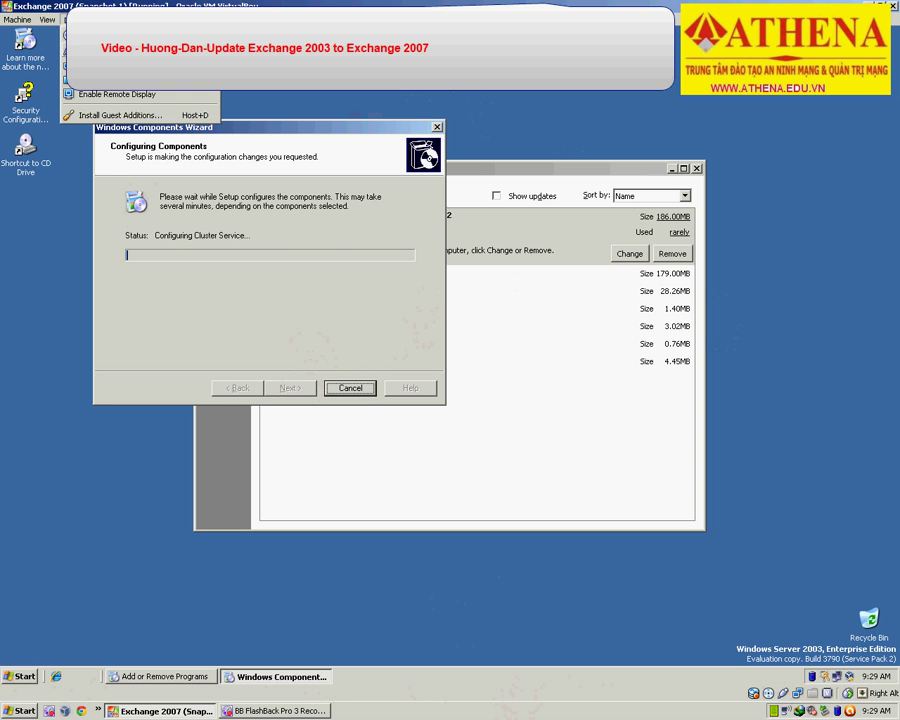
mouse_move(140, 67)
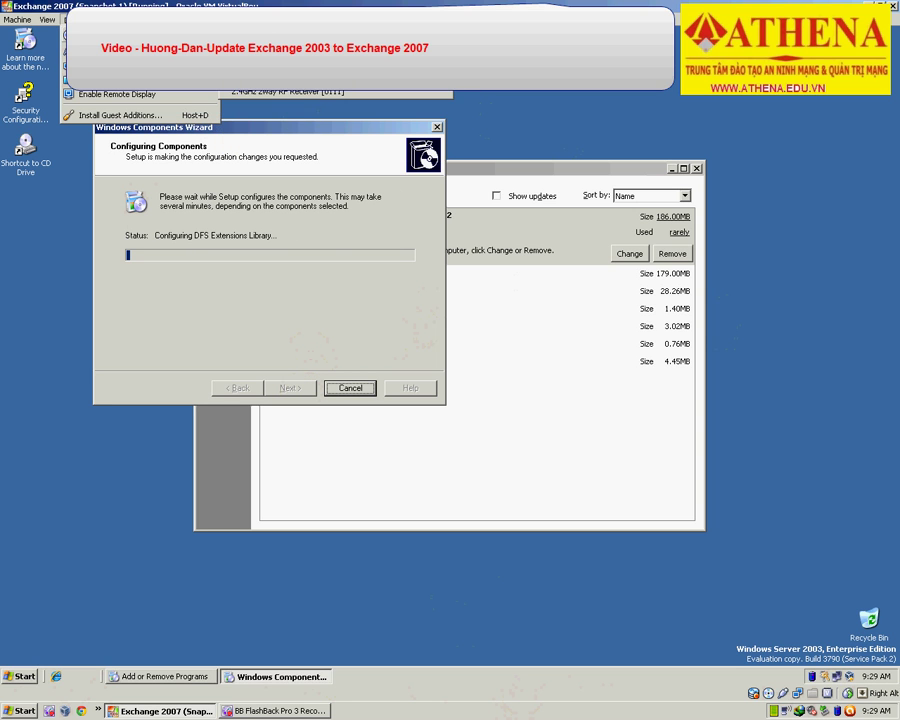
left_click(268, 104)
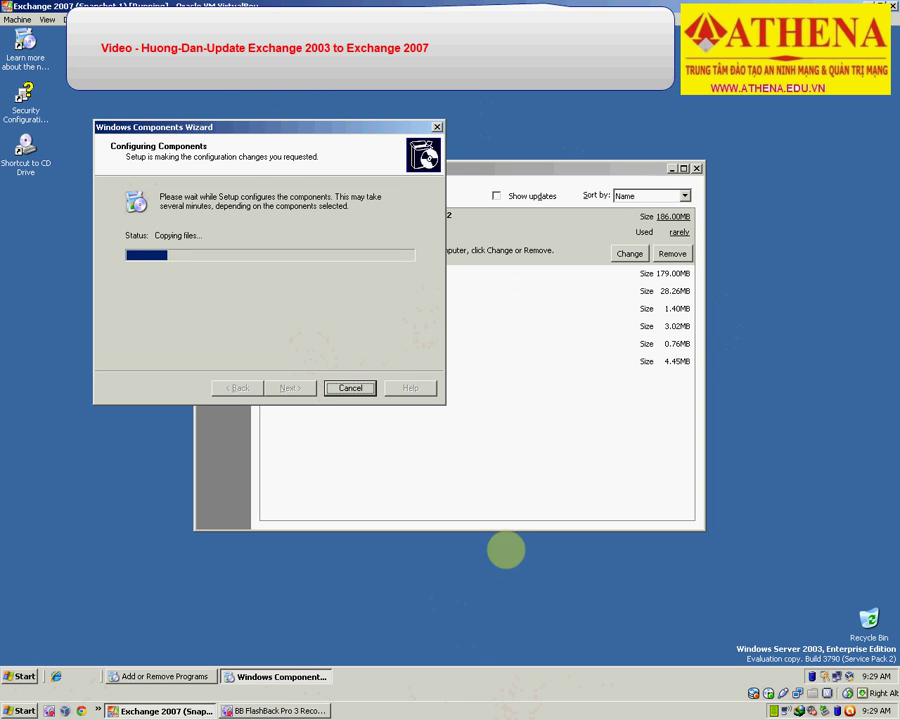
left_click(697, 169)
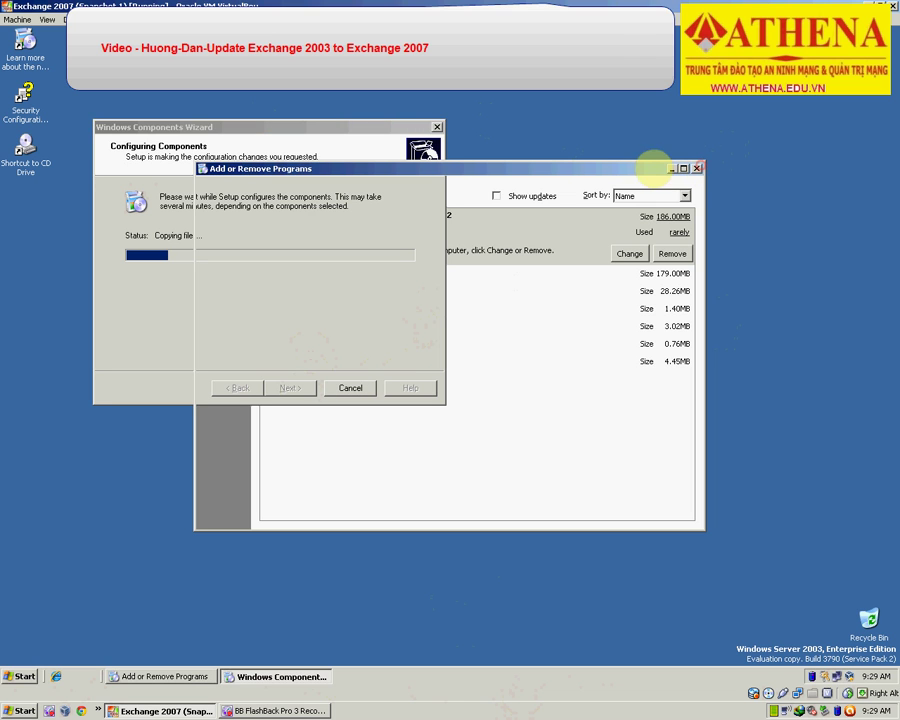
left_click(697, 169)
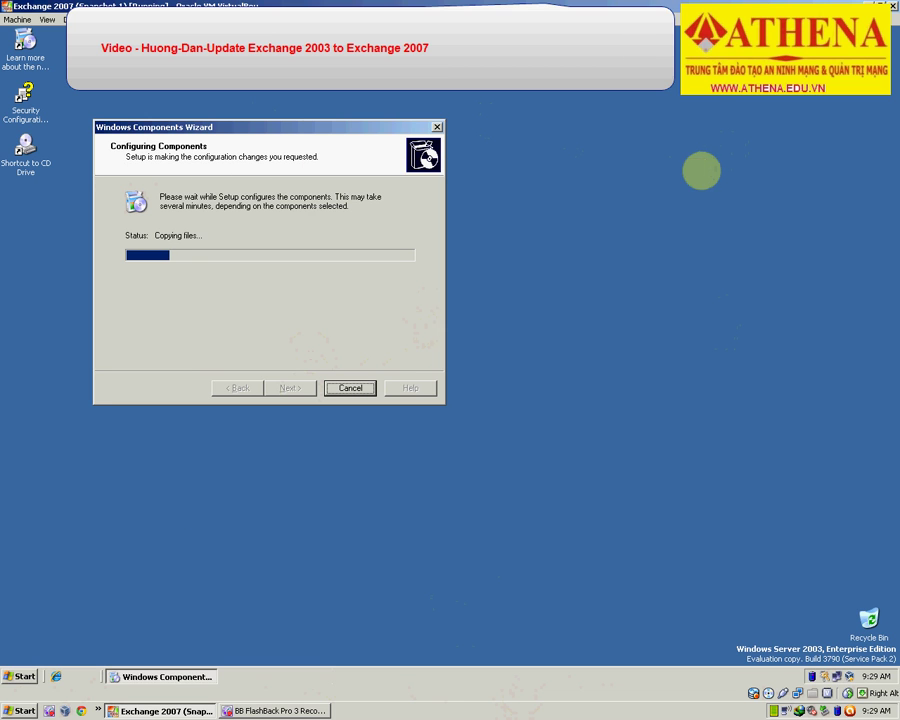
left_click_drag(368, 131, 470, 221)
left_click_drag(370, 214, 424, 185)
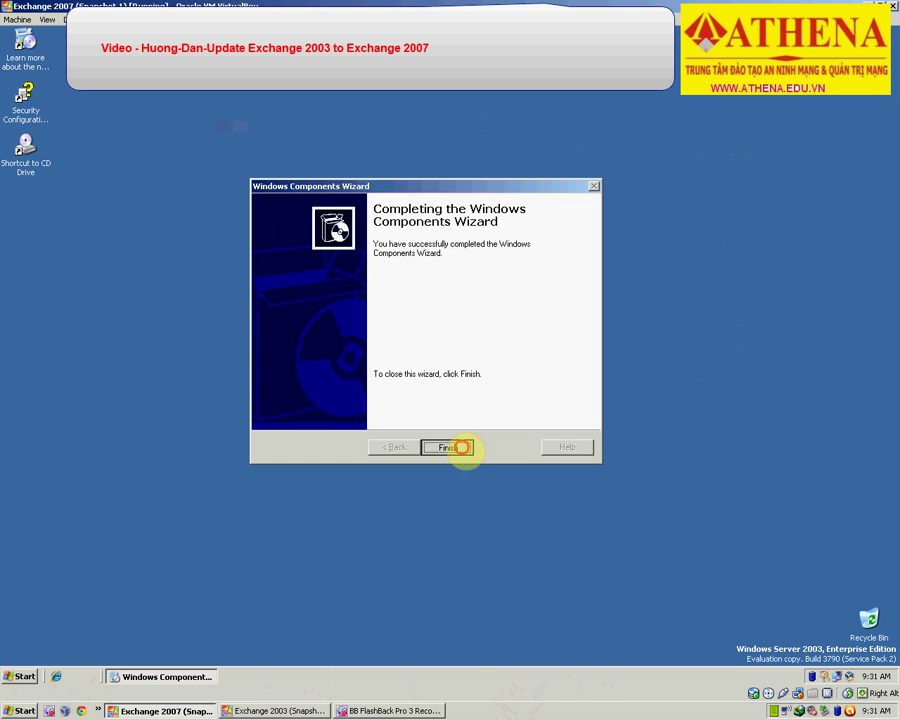
left_click(455, 447)
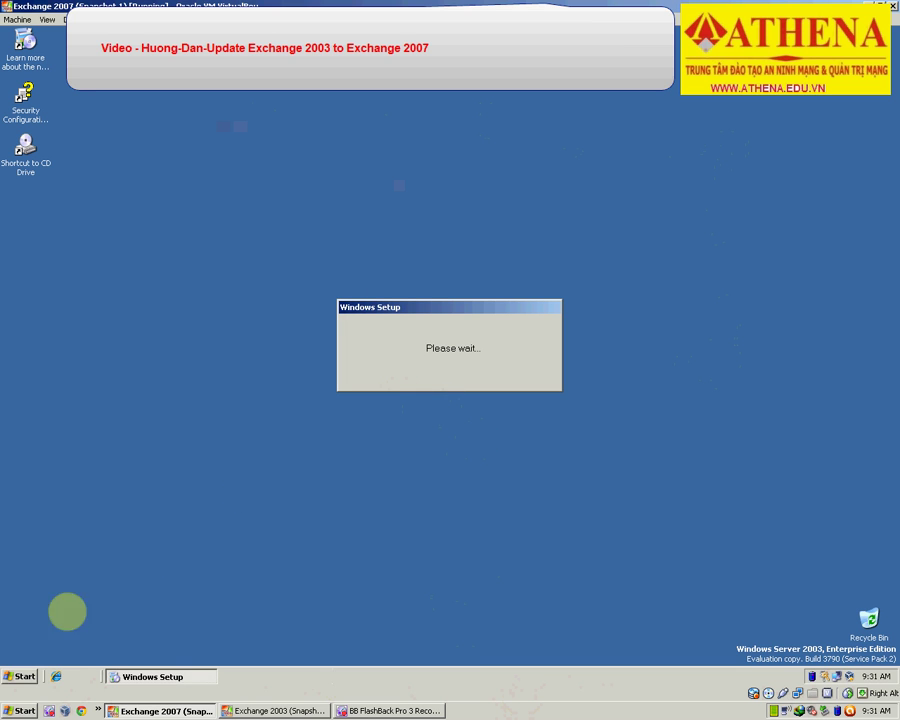
Mount EXCHANGE 2007 SP3 32BIT.iso, start Exchange setup, accept the license, and pass error reporting
left_click(70, 19)
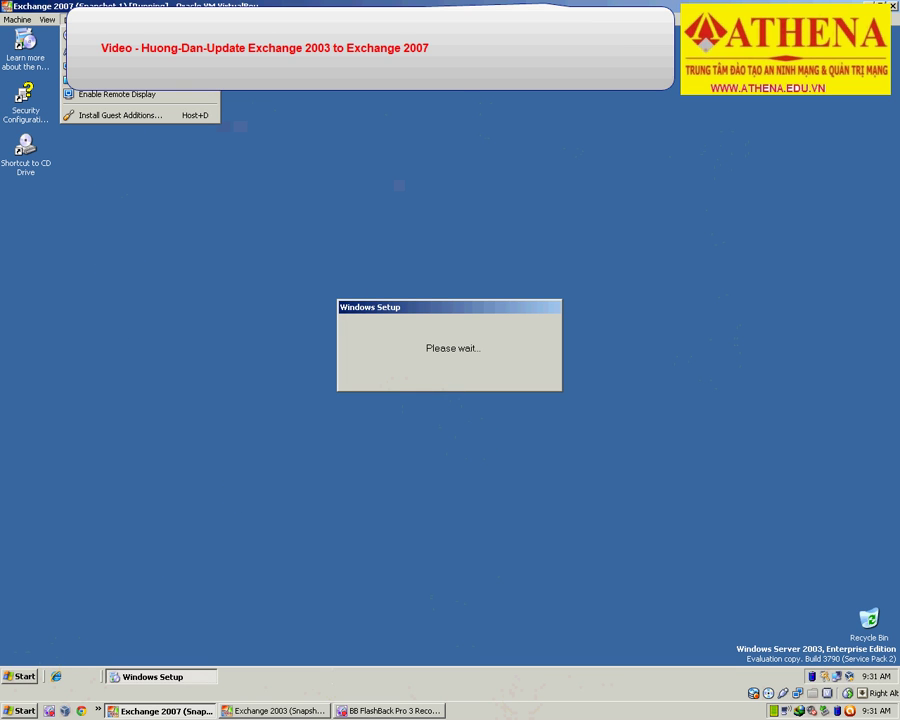
mouse_move(140, 35)
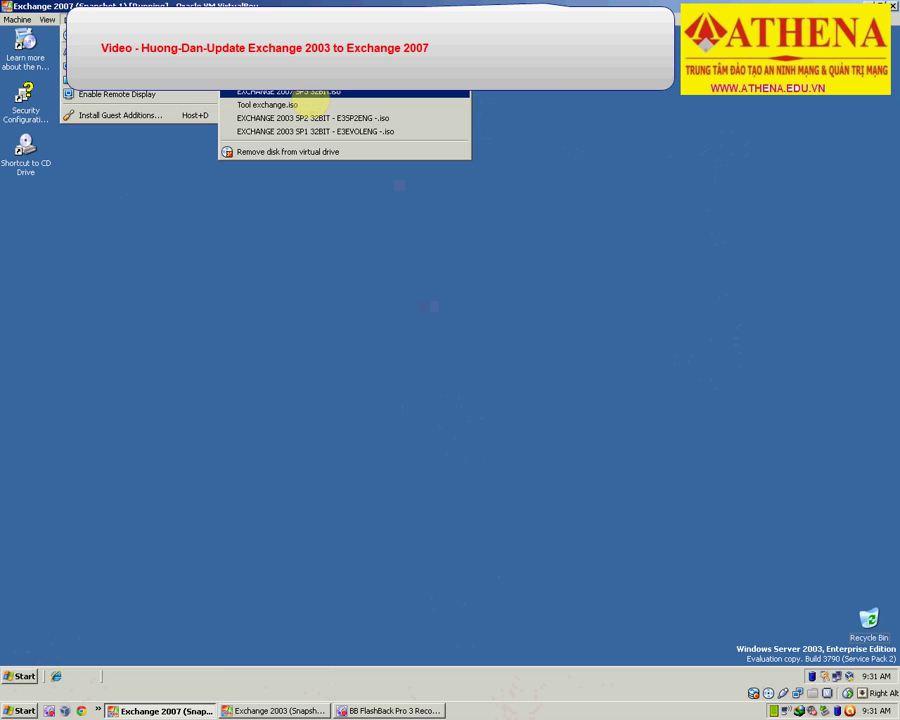
left_click(310, 93)
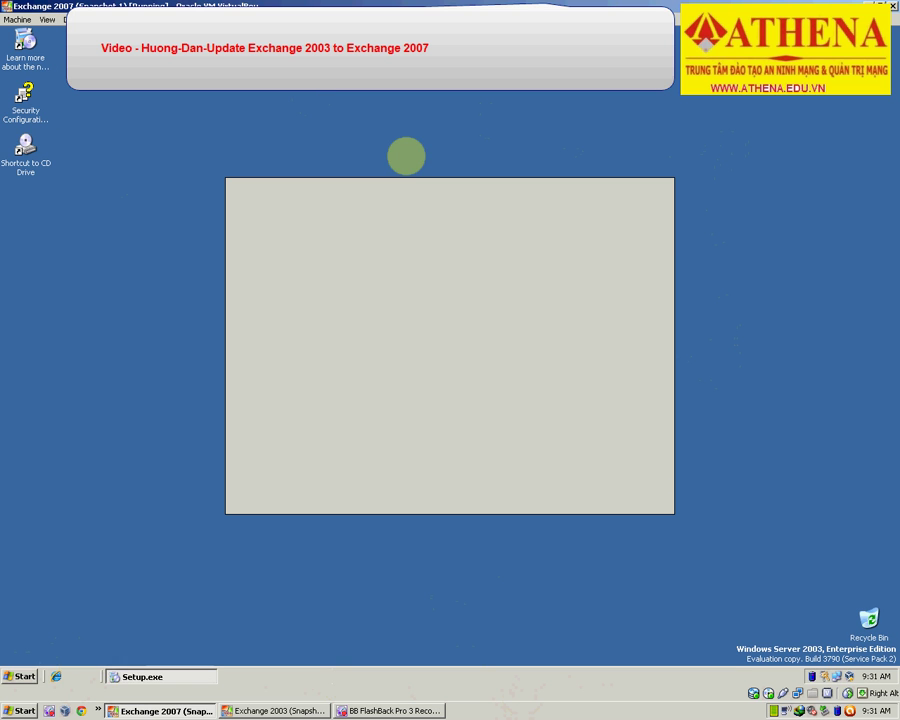
left_click(576, 338)
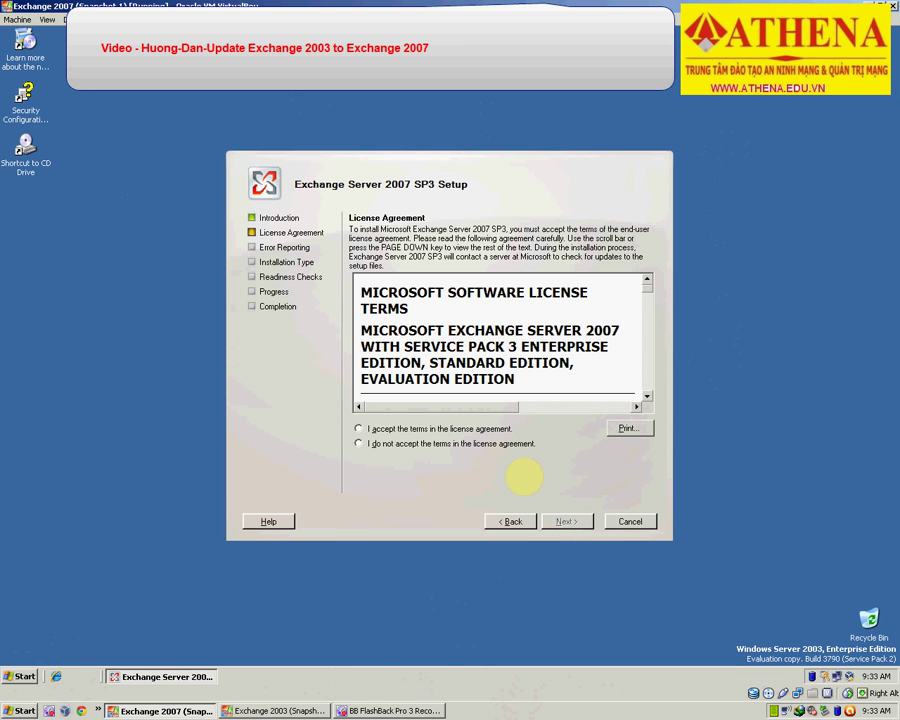
left_click(460, 428)
left_click(566, 521)
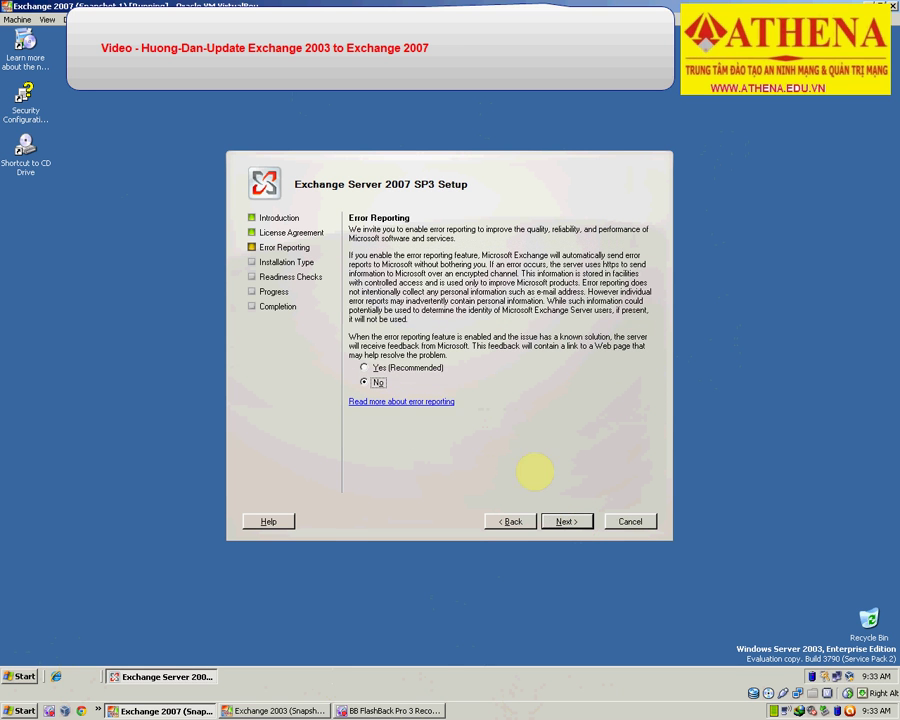
left_click(566, 521)
Choose Typical installation with EX2K3 as mail flow server, pass readiness checks, and install
left_click(478, 276)
left_click(566, 521)
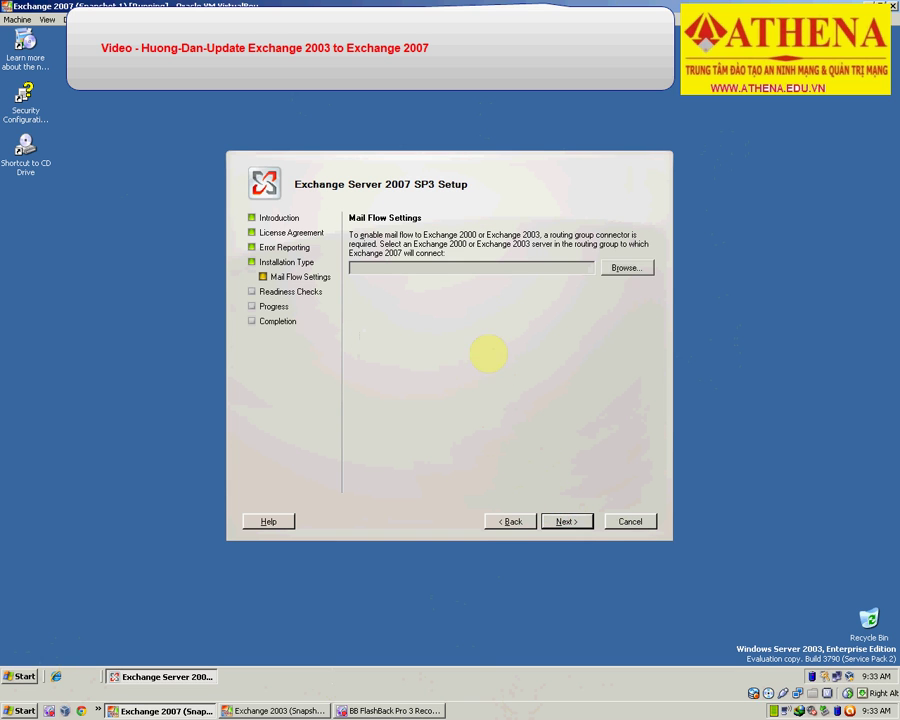
left_click(627, 267)
double_click(316, 256)
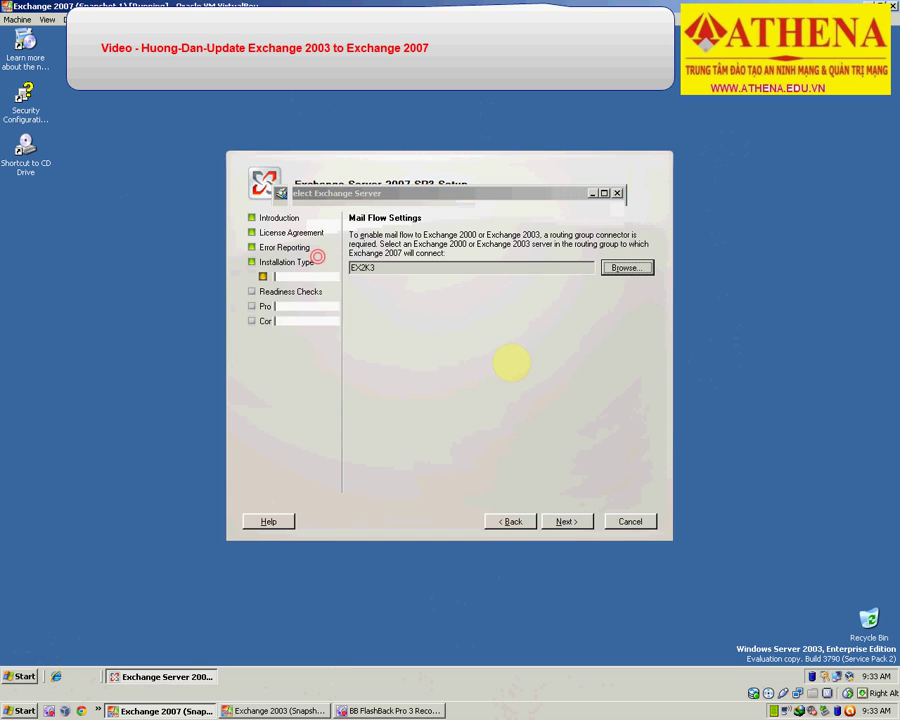
left_click(568, 522)
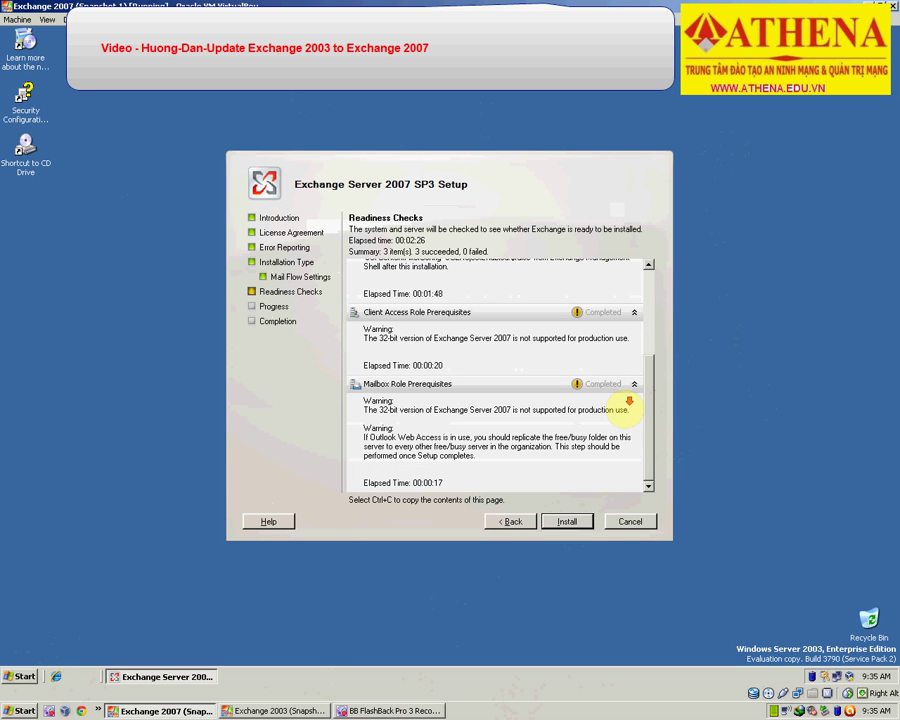
left_click(567, 511)
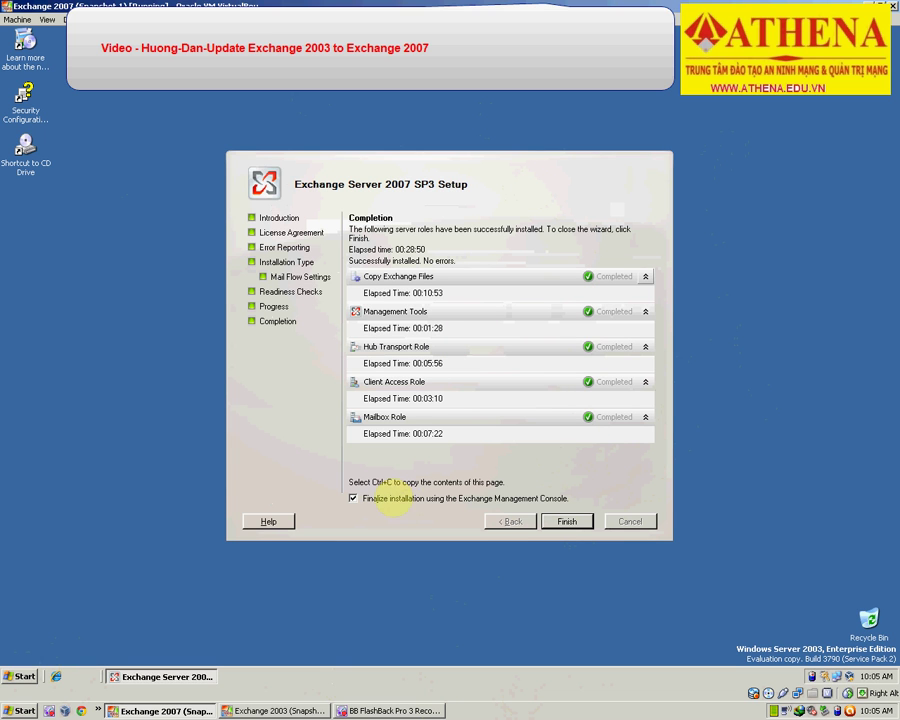
left_click(567, 521)
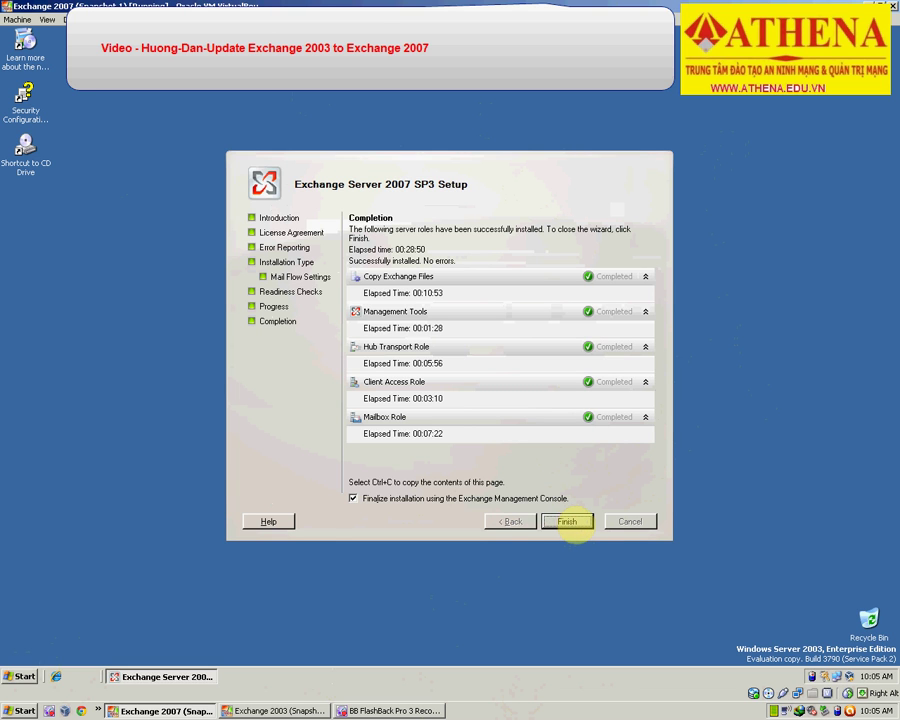
Finish setup, then expand Recipient Configuration and open the Mailbox list in the management console
left_click(570, 522)
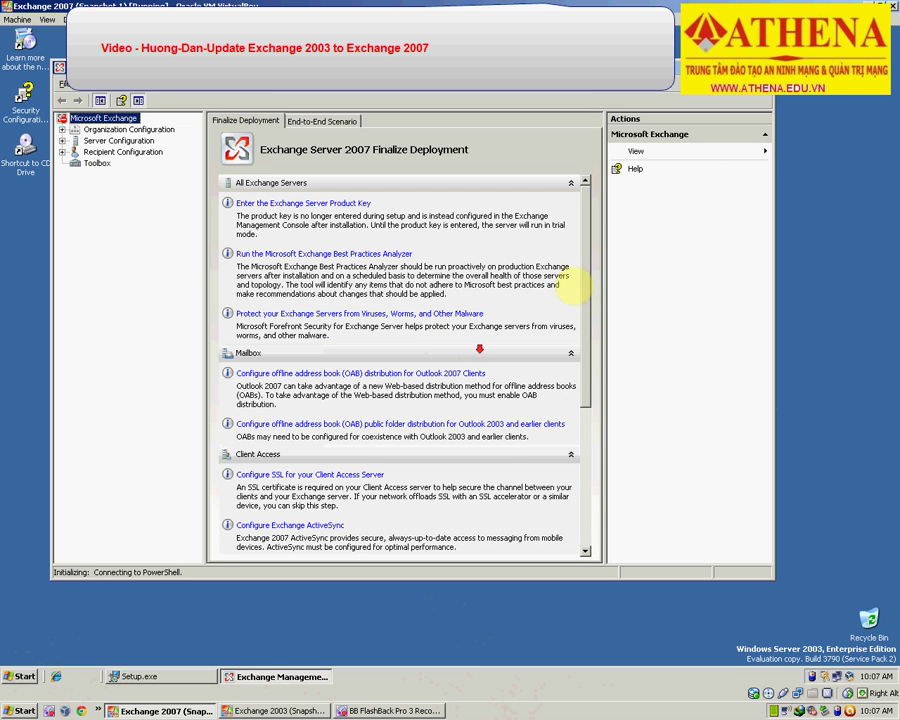
left_click_drag(585, 276, 588, 433)
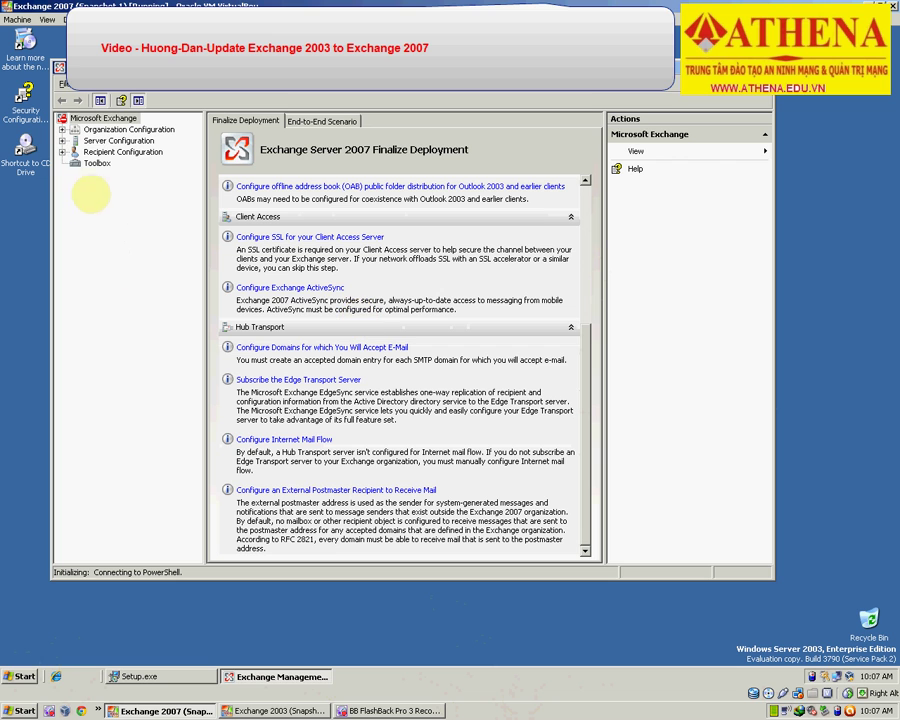
left_click(62, 152)
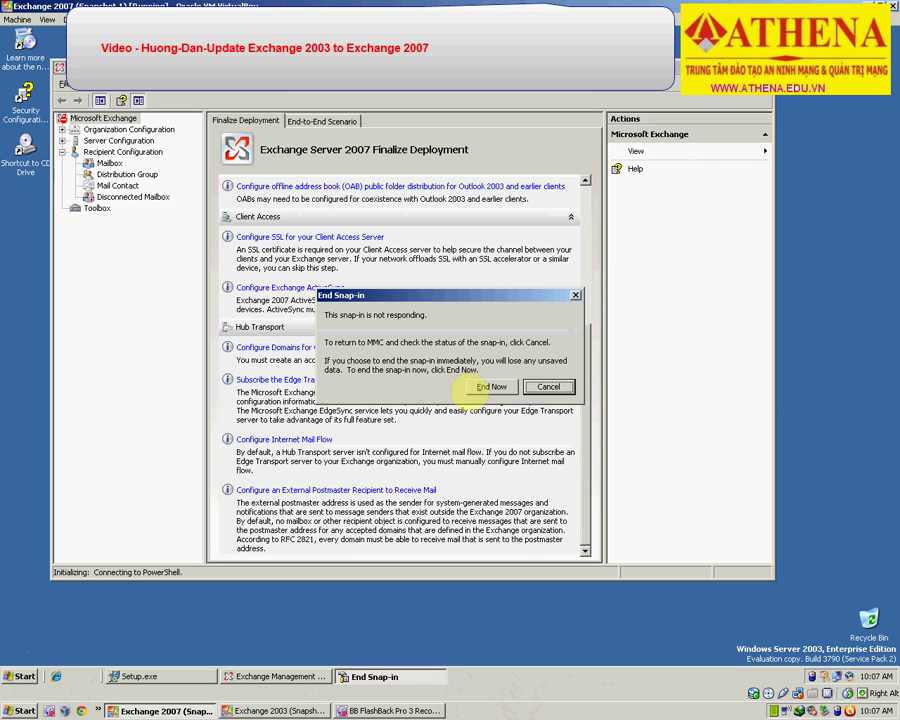
left_click(549, 386)
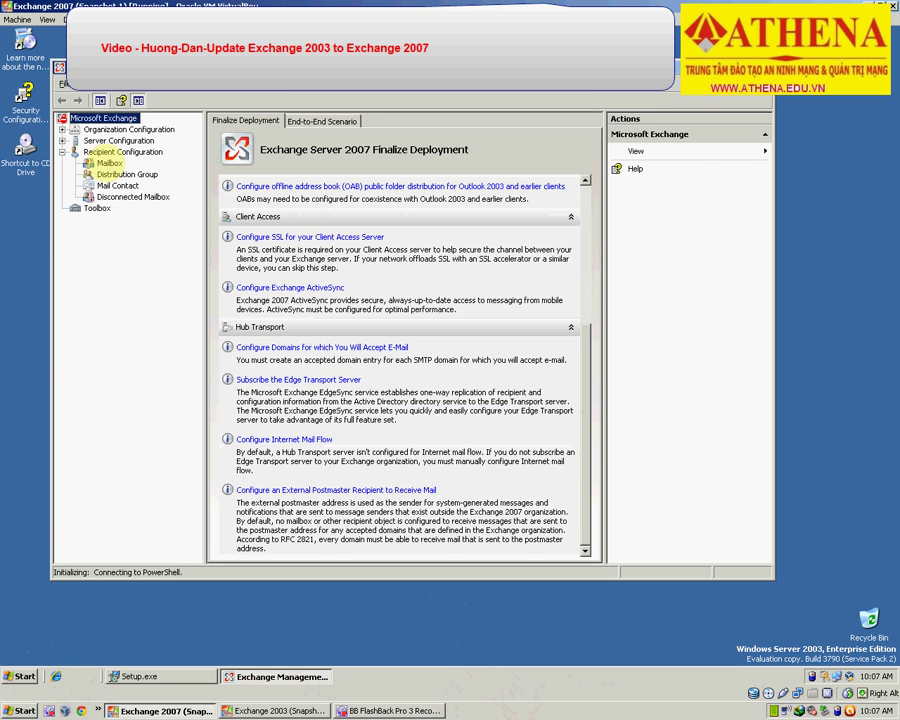
left_click(108, 162)
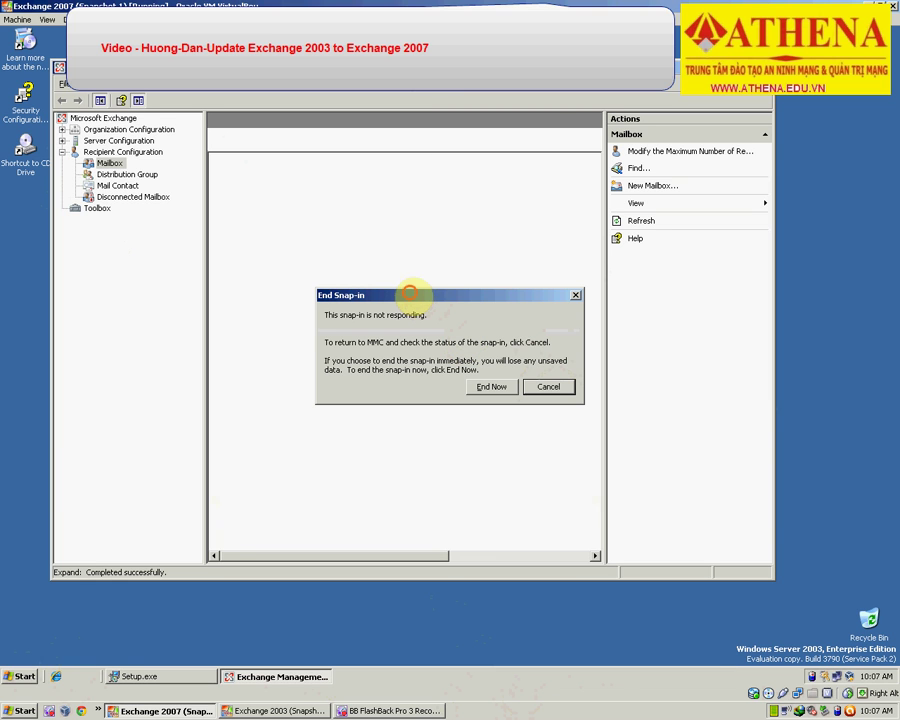
left_click_drag(479, 292, 515, 293)
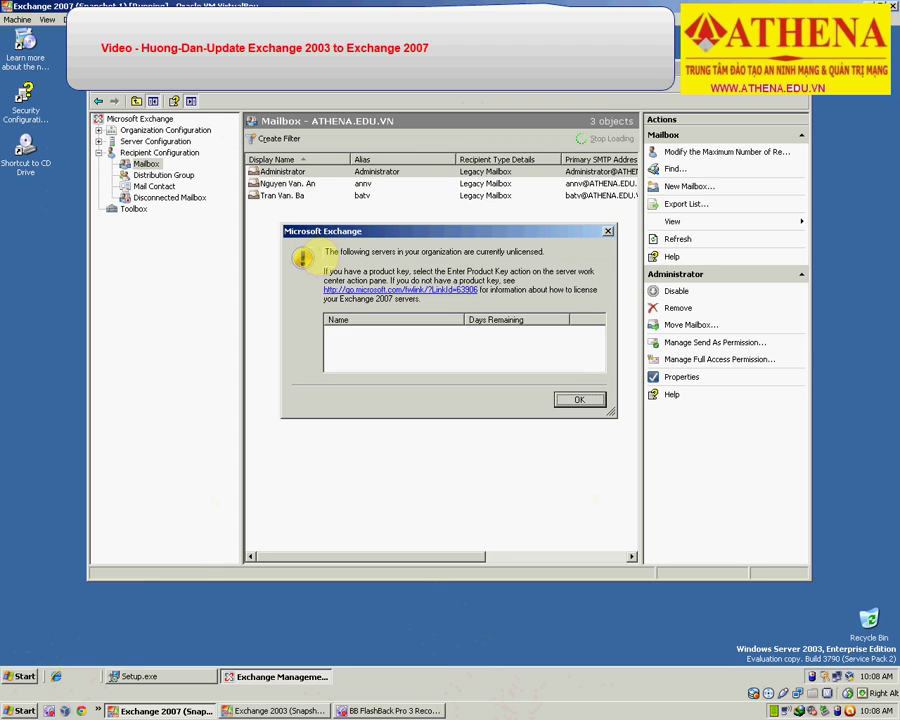
Dismiss the unlicensed warning, select all three mailboxes, and start Move Mailbox
left_click(580, 400)
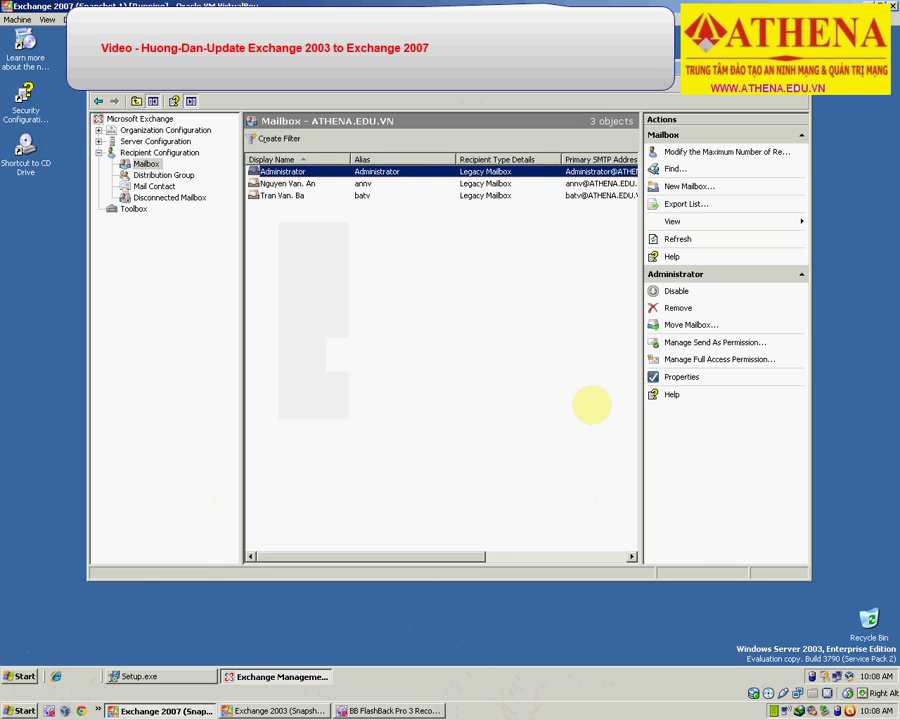
left_click(316, 210)
left_click_drag(316, 220, 287, 183)
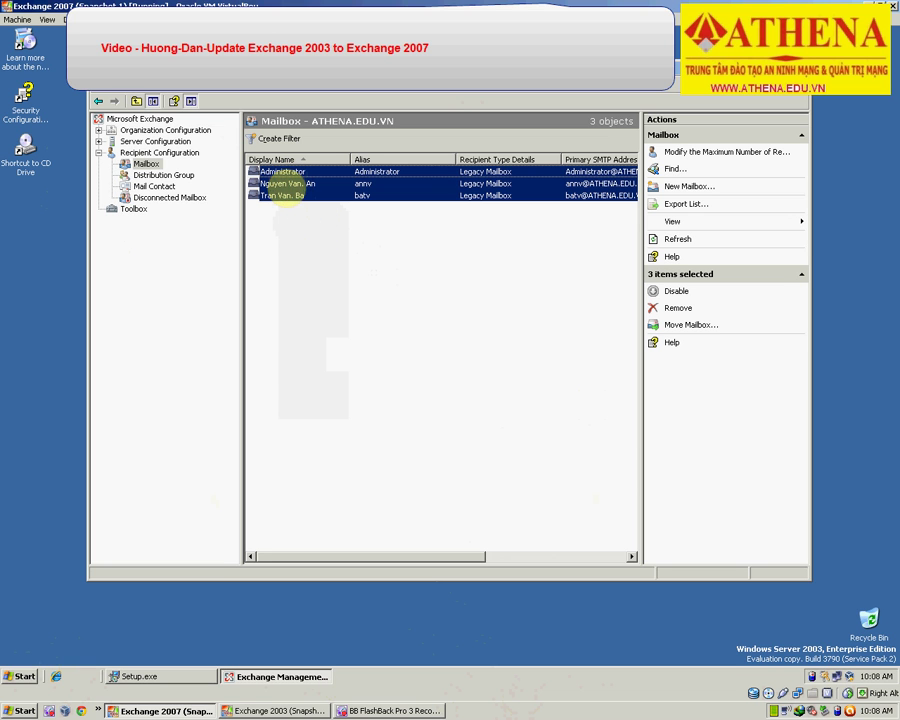
right_click(283, 183)
left_click(324, 218)
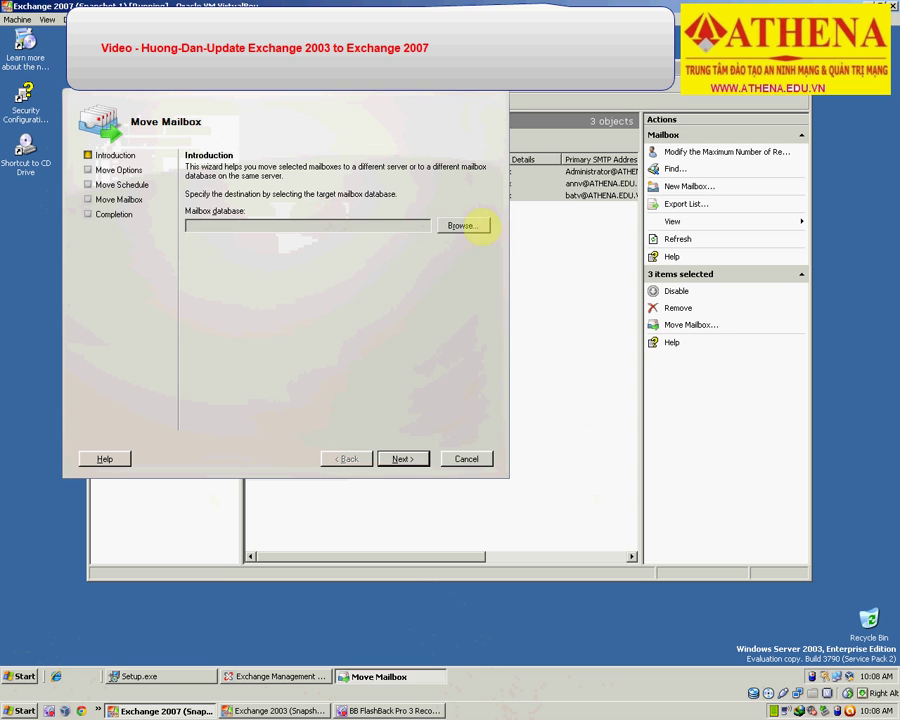
Target EX2K7's Mailbox Database, step through move options and schedule, and run the move
left_click(484, 225)
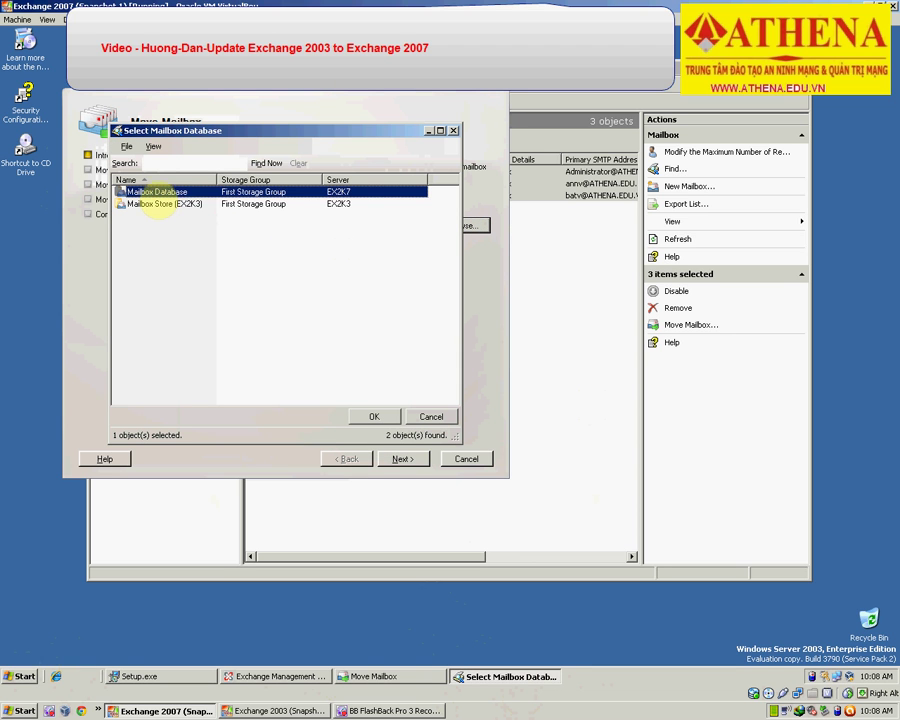
double_click(157, 191)
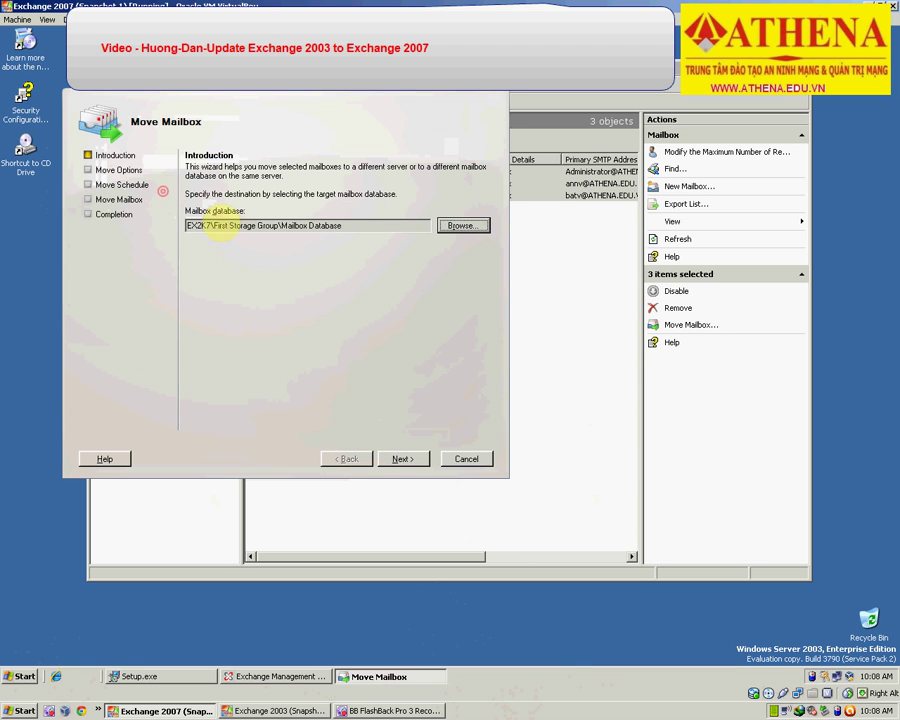
left_click(402, 459)
left_click(402, 459)
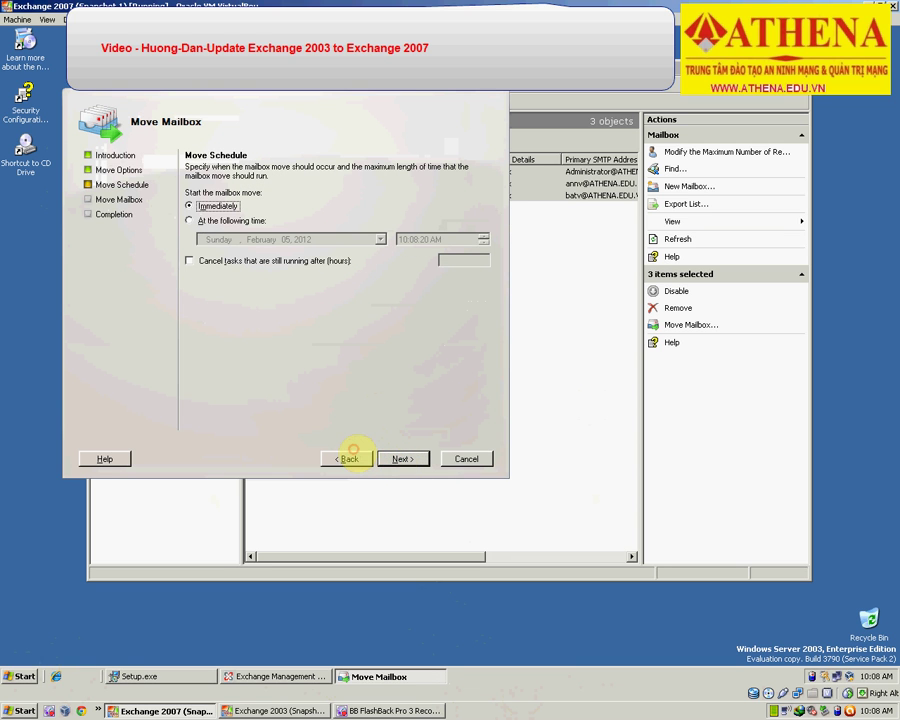
left_click(347, 459)
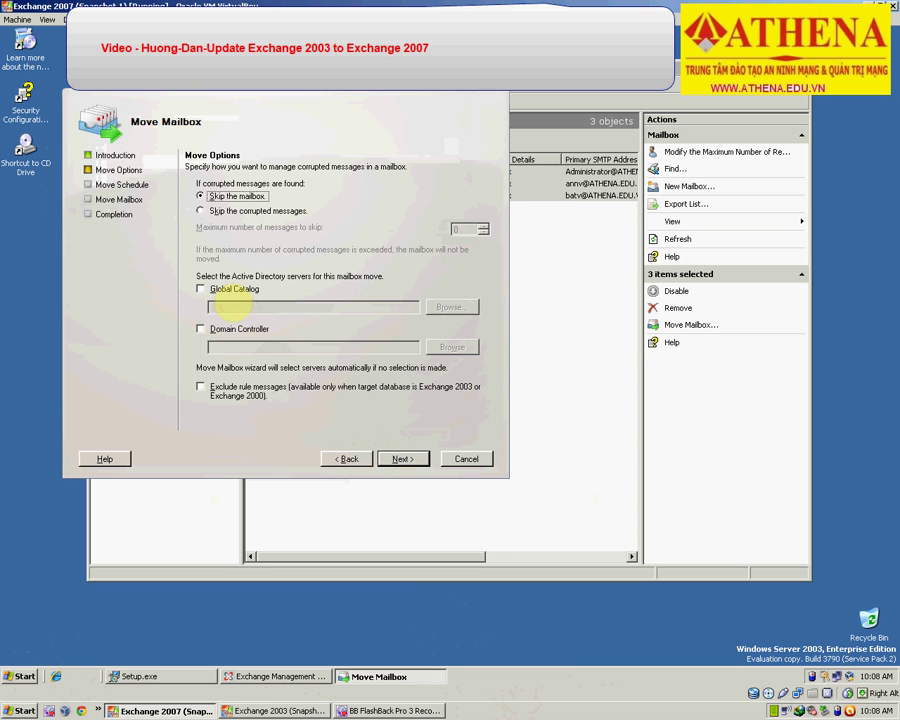
left_click(403, 459)
left_click(406, 459)
left_click(403, 459)
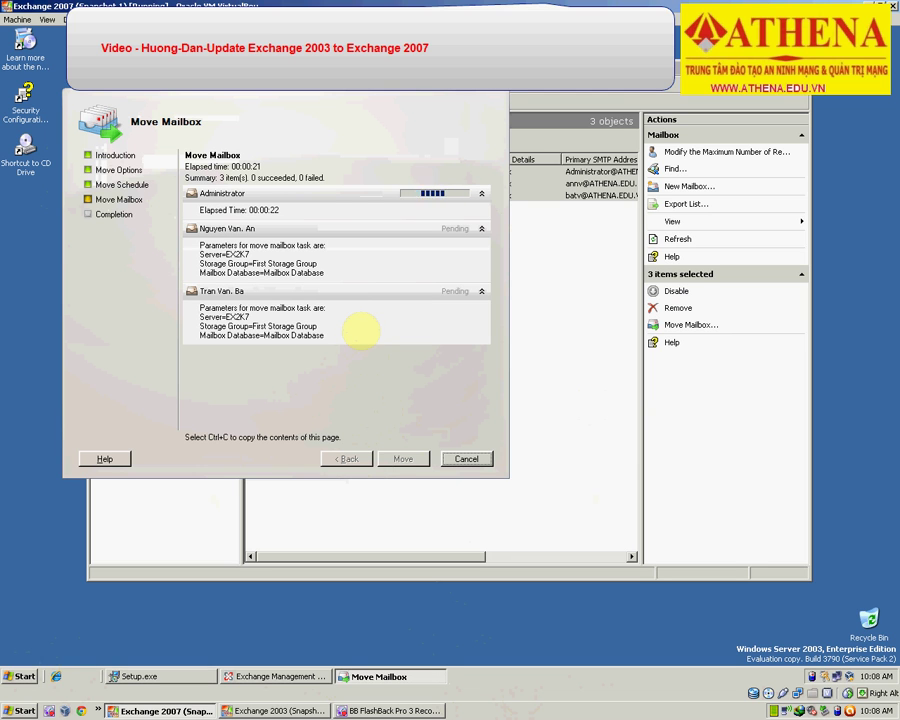
left_click_drag(257, 96, 454, 161)
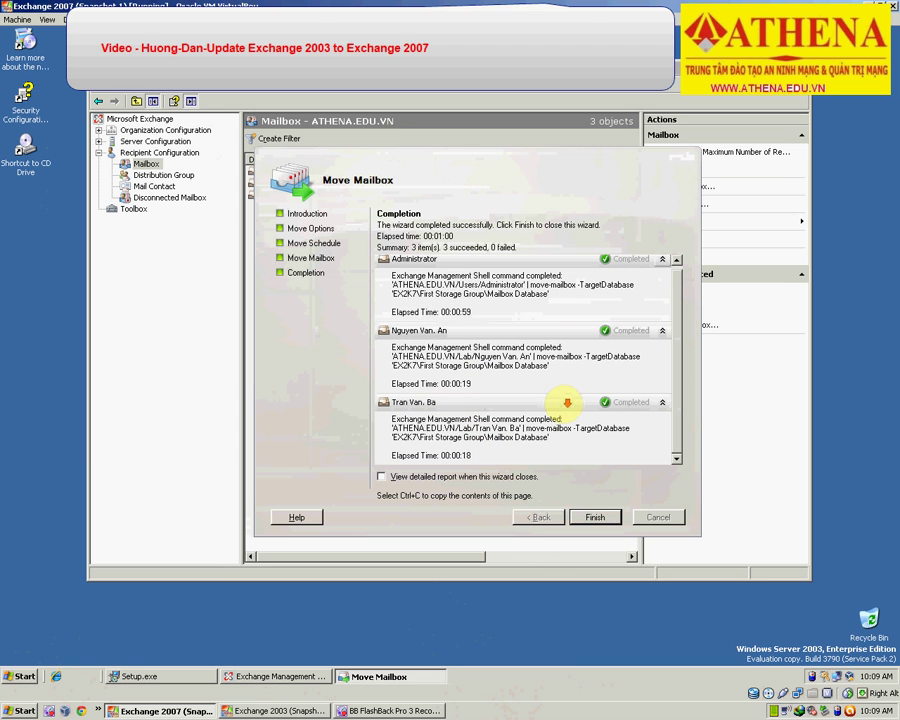
Request the detailed report and finish the Move Mailbox wizard, postponing browser first-run setup
left_click(462, 477)
left_click(591, 517)
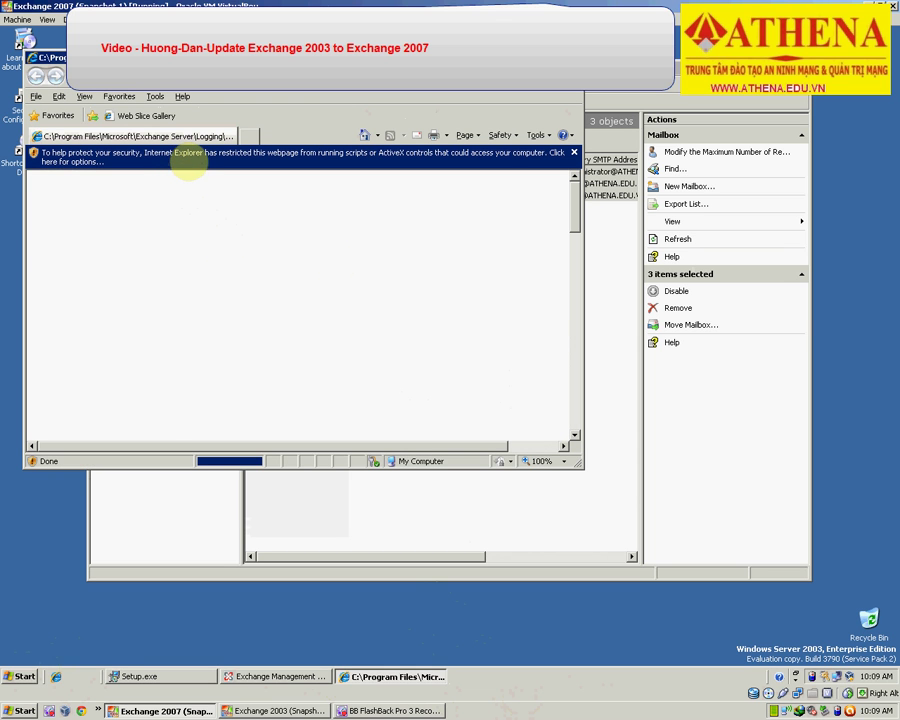
left_click(454, 438)
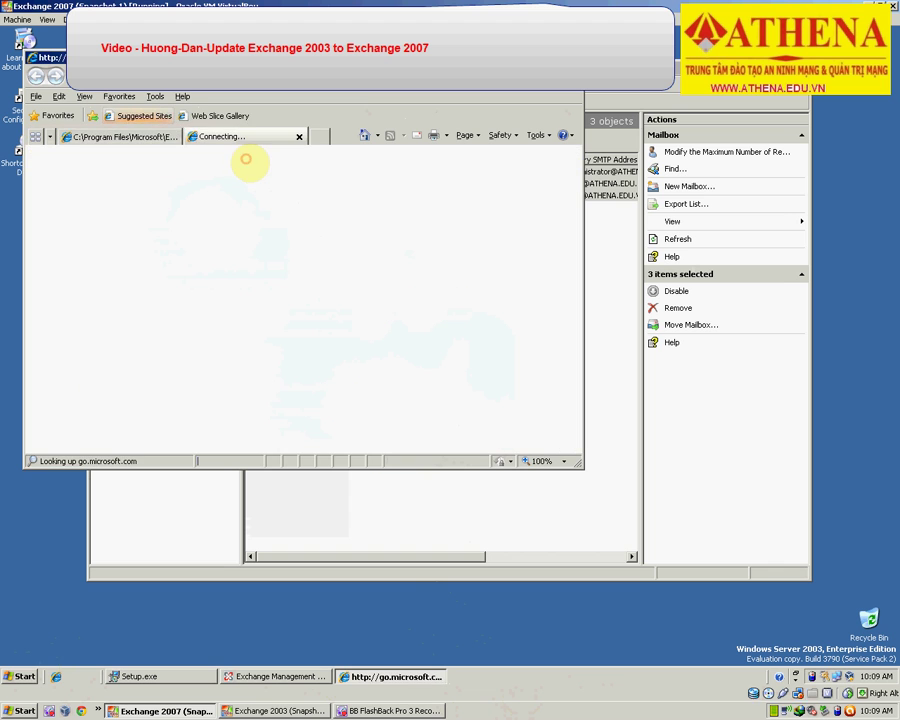
Scroll through the move-Mailbox XML log in Internet Explorer, then close the browser
left_click(118, 137)
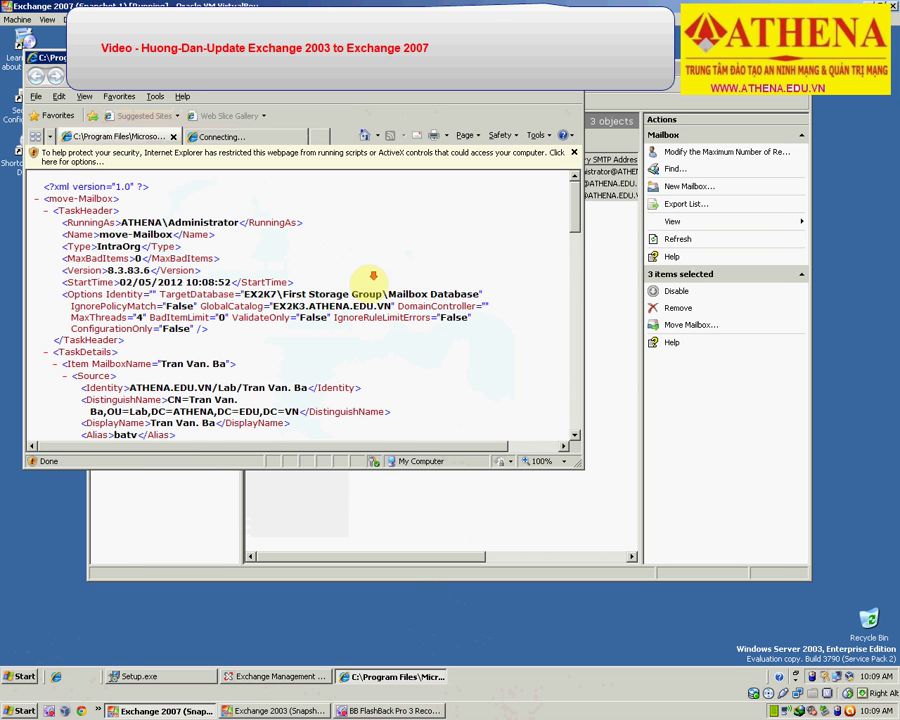
scroll(368, 283, "down", 1)
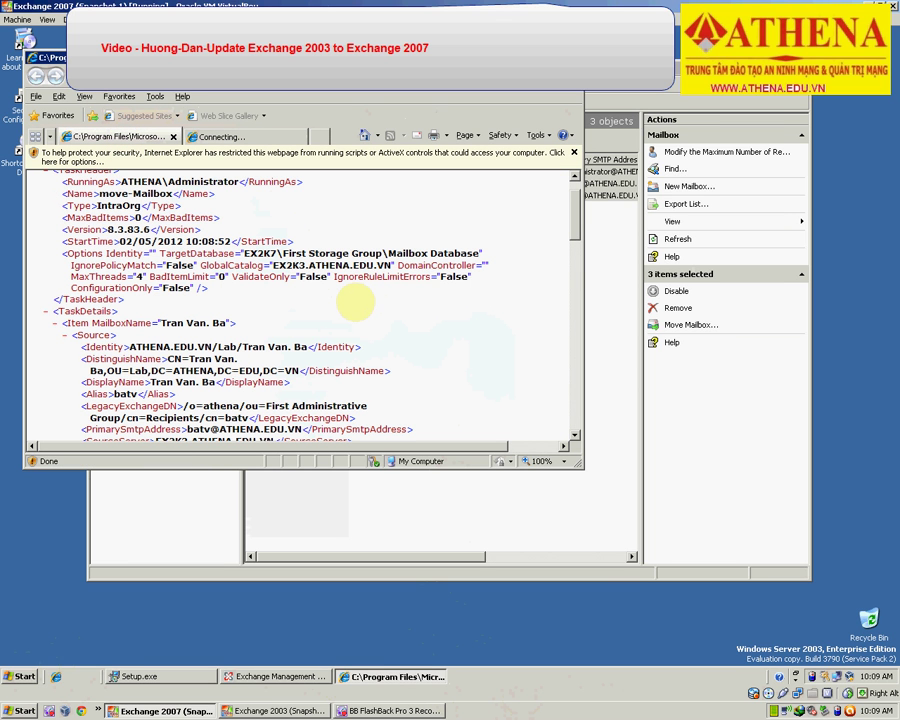
scroll(365, 304, "down", 1)
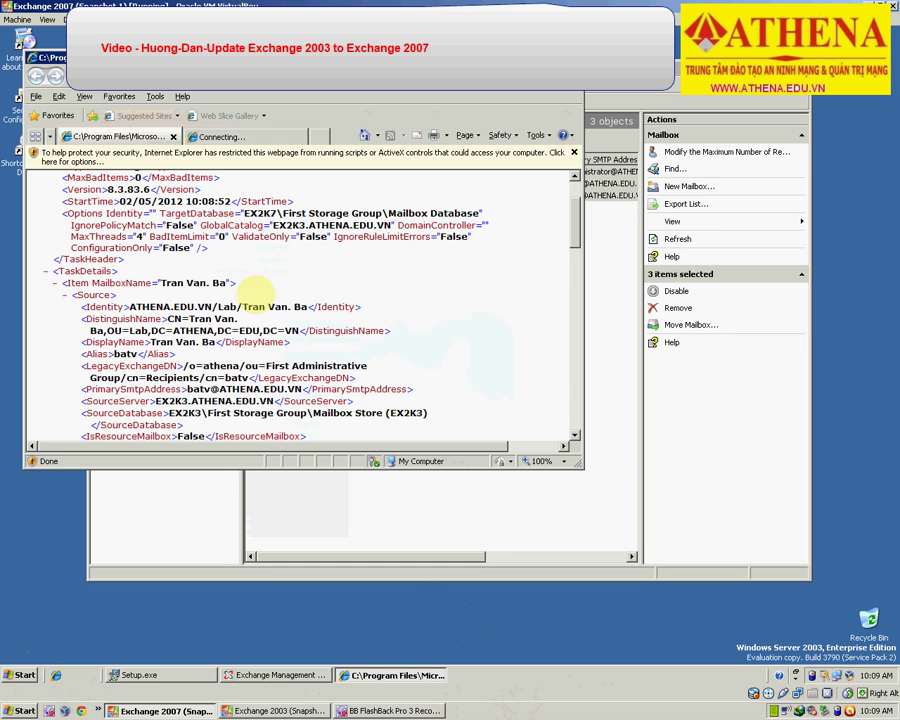
scroll(428, 305, "down", 1)
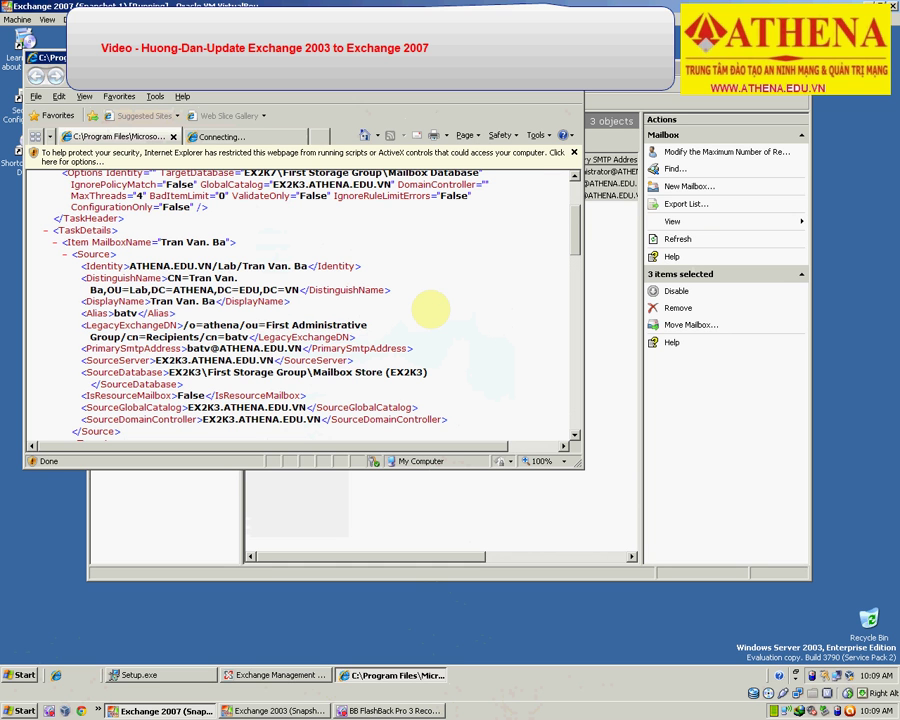
scroll(430, 310, "down", 4)
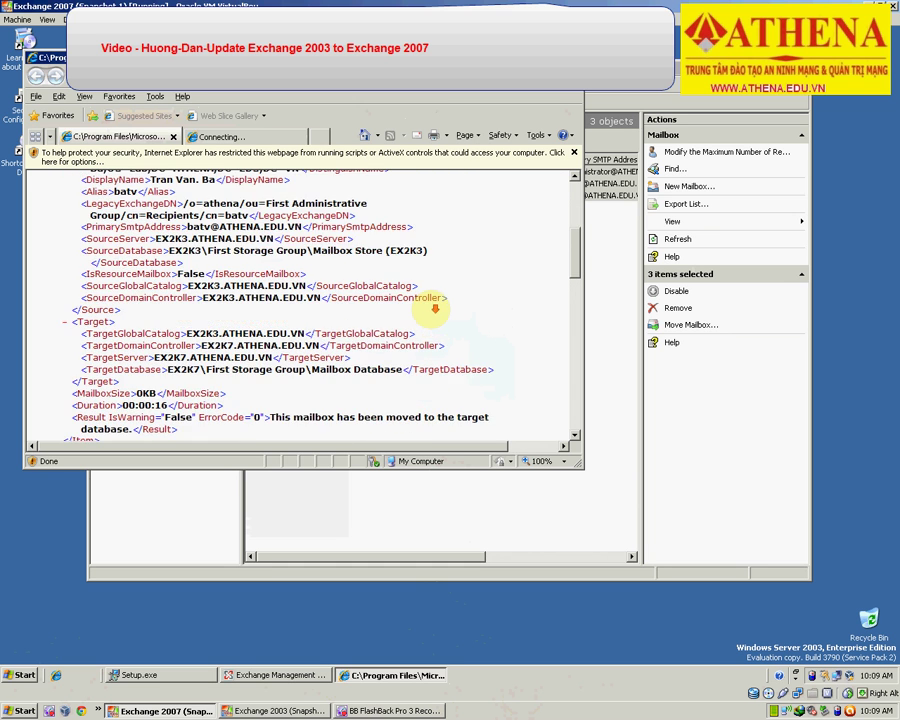
scroll(430, 306, "down", 5)
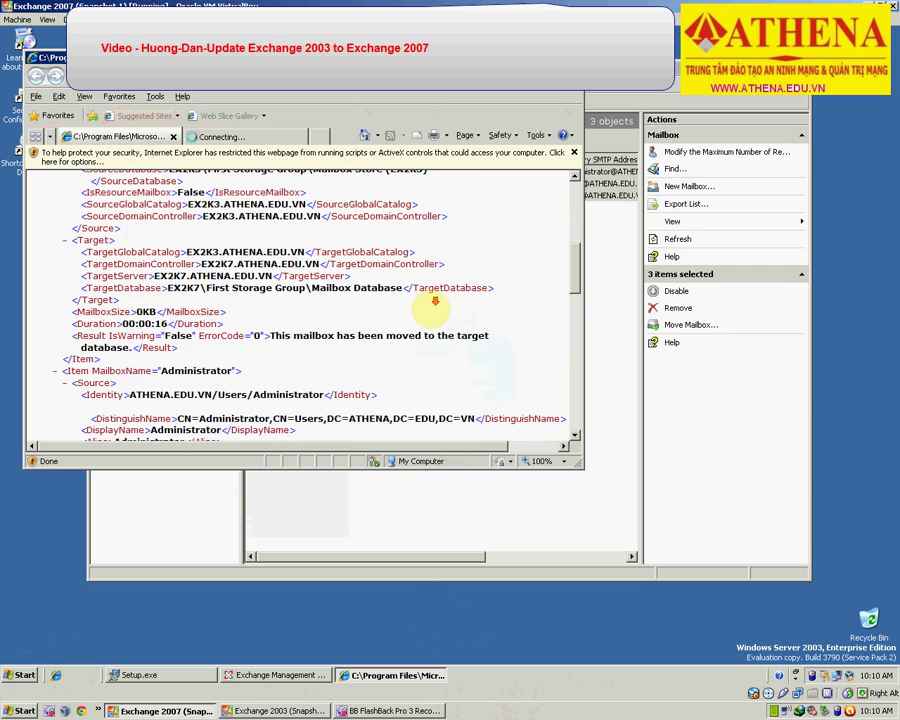
scroll(432, 294, "down", 6)
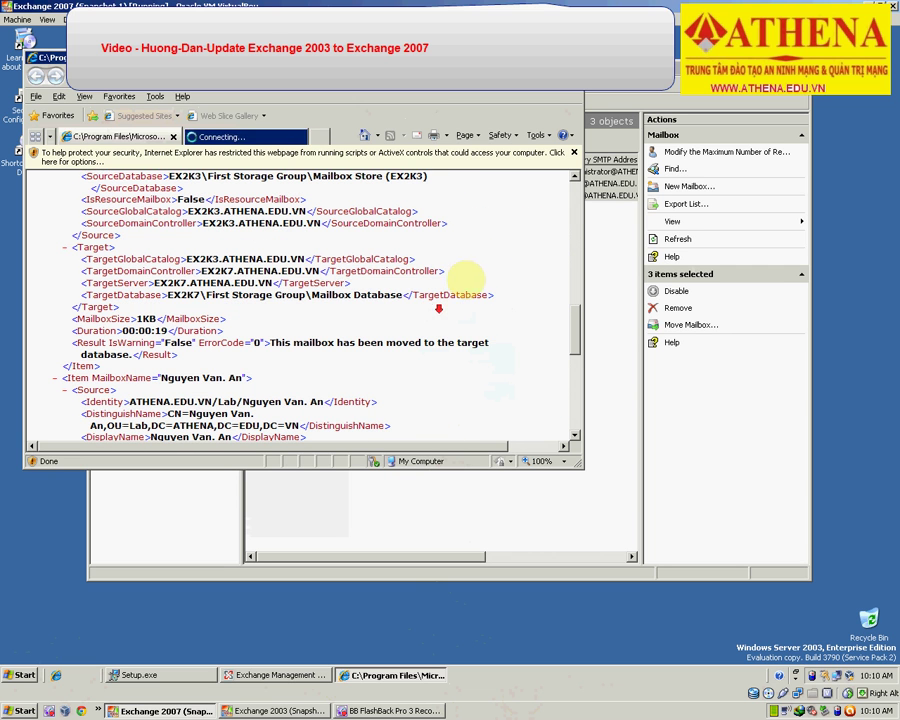
key("alt+F4")
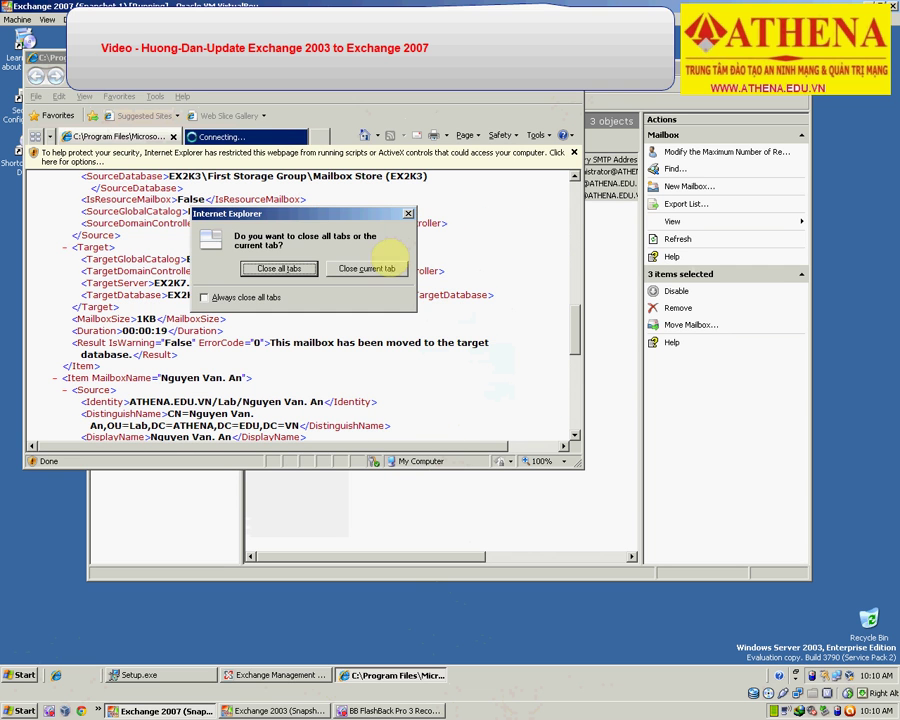
Add about:internet to Trusted sites, dismiss the blocked-content warning, and close Internet Explorer with all tabs
left_click(280, 268)
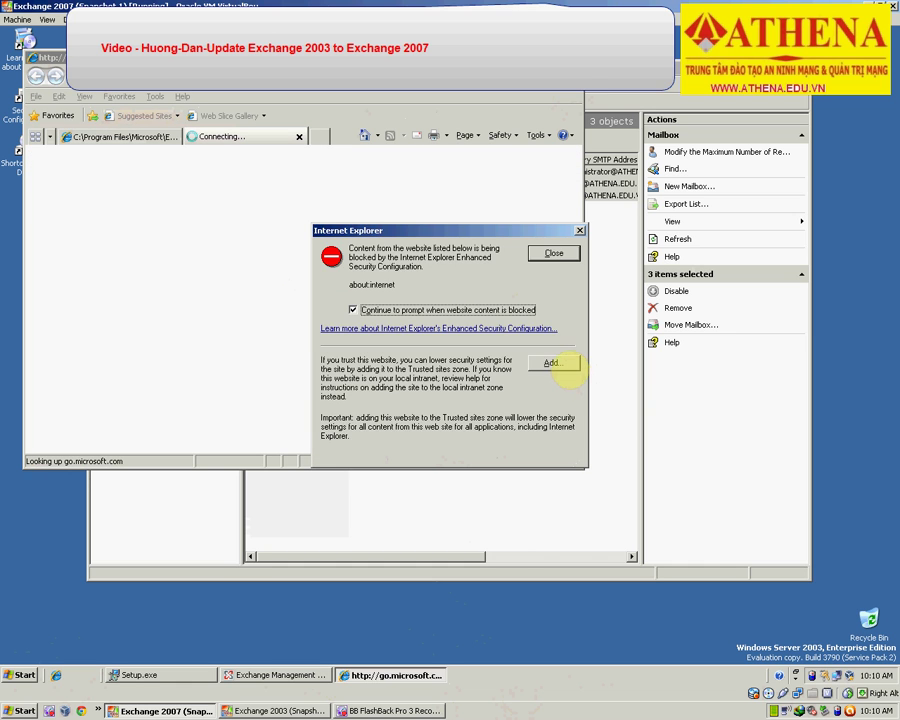
left_click(556, 363)
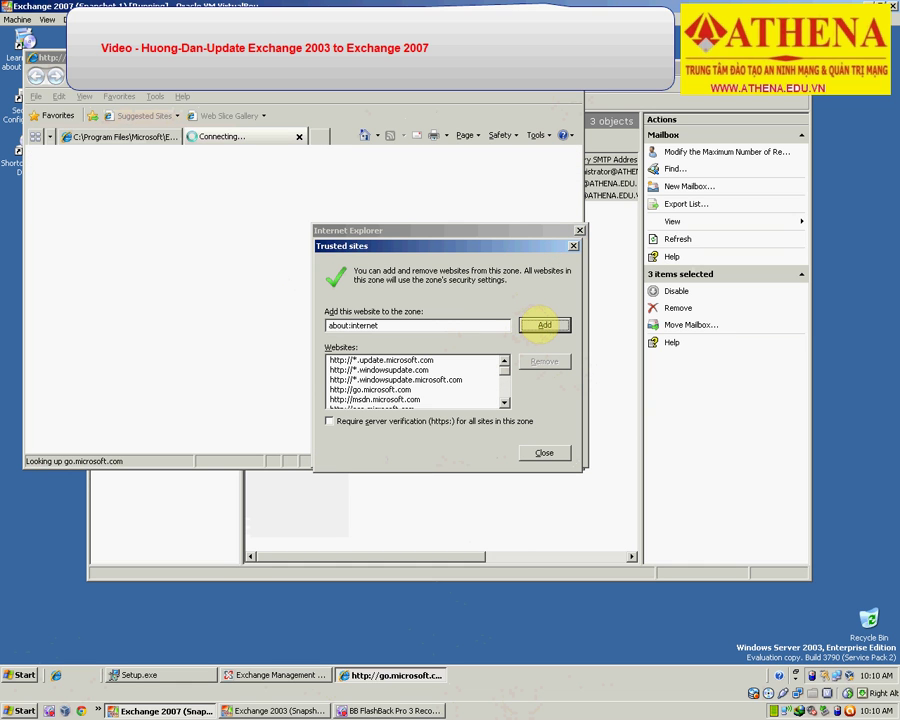
left_click(541, 324)
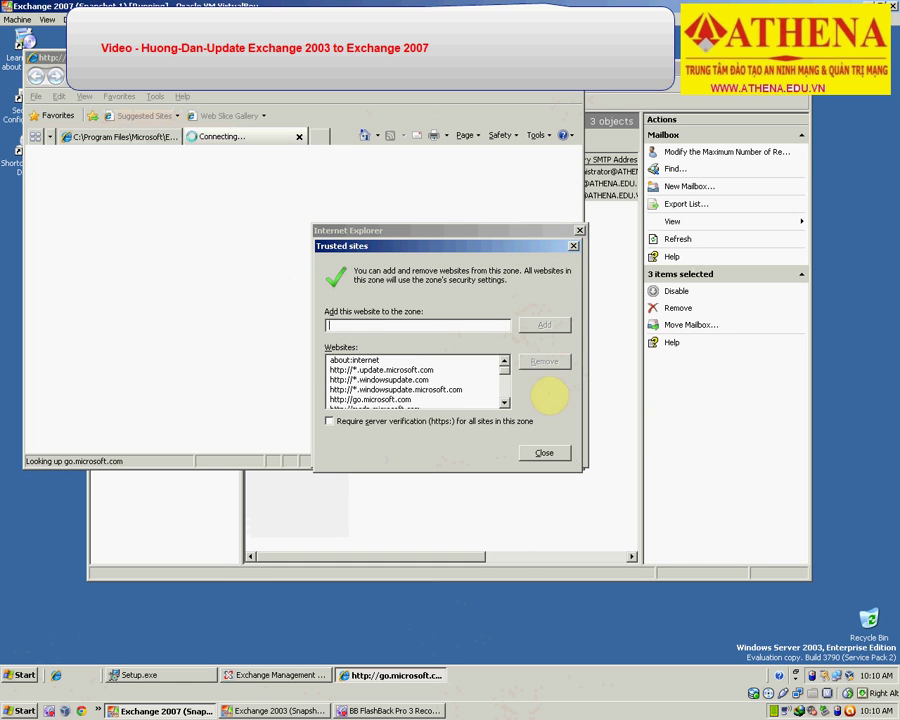
left_click(544, 452)
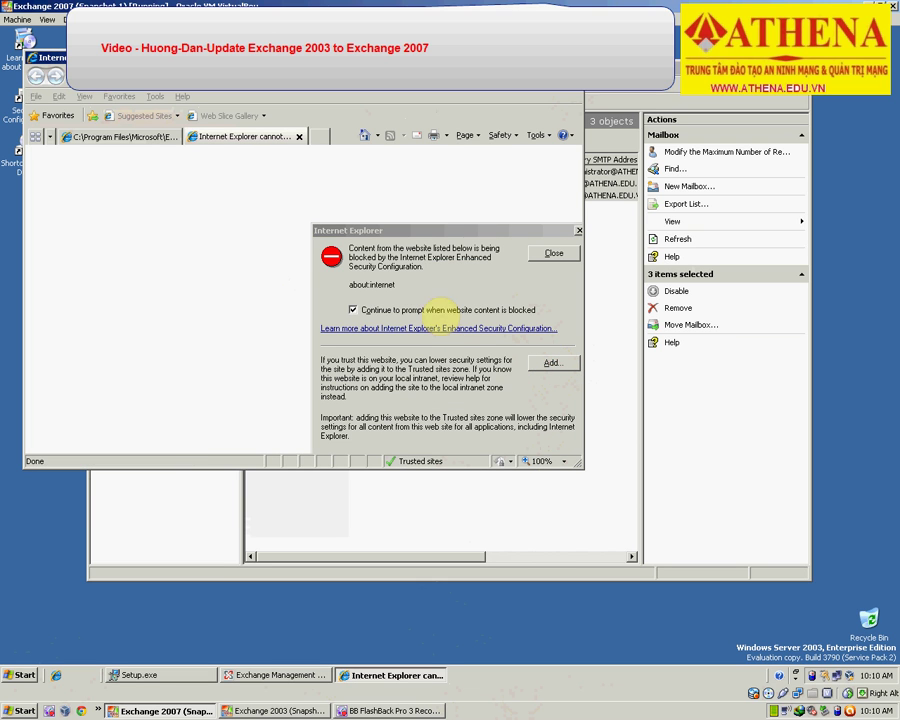
left_click(553, 251)
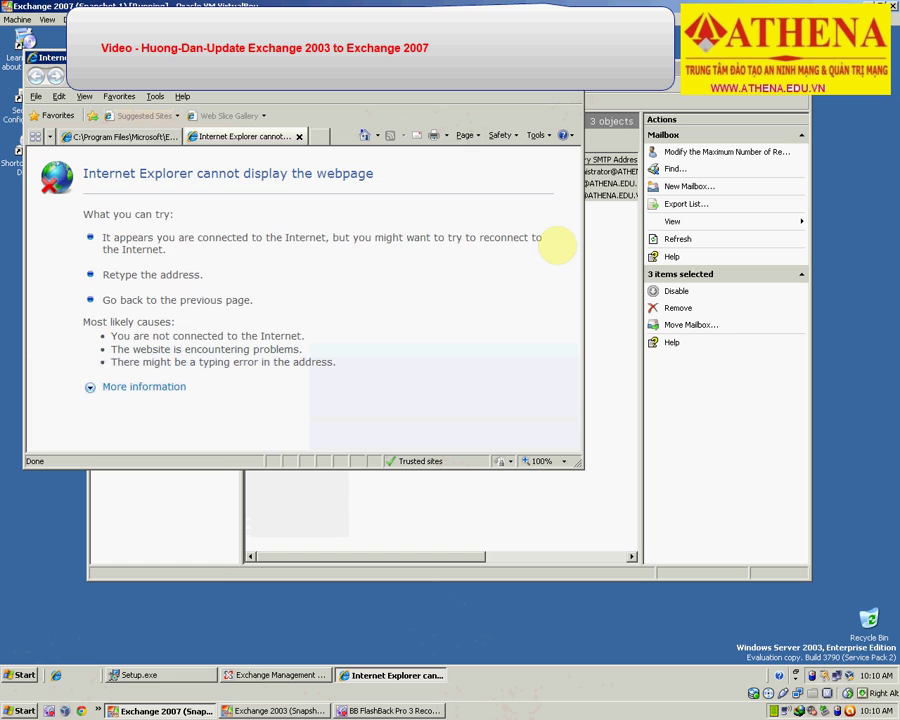
key("alt+F4")
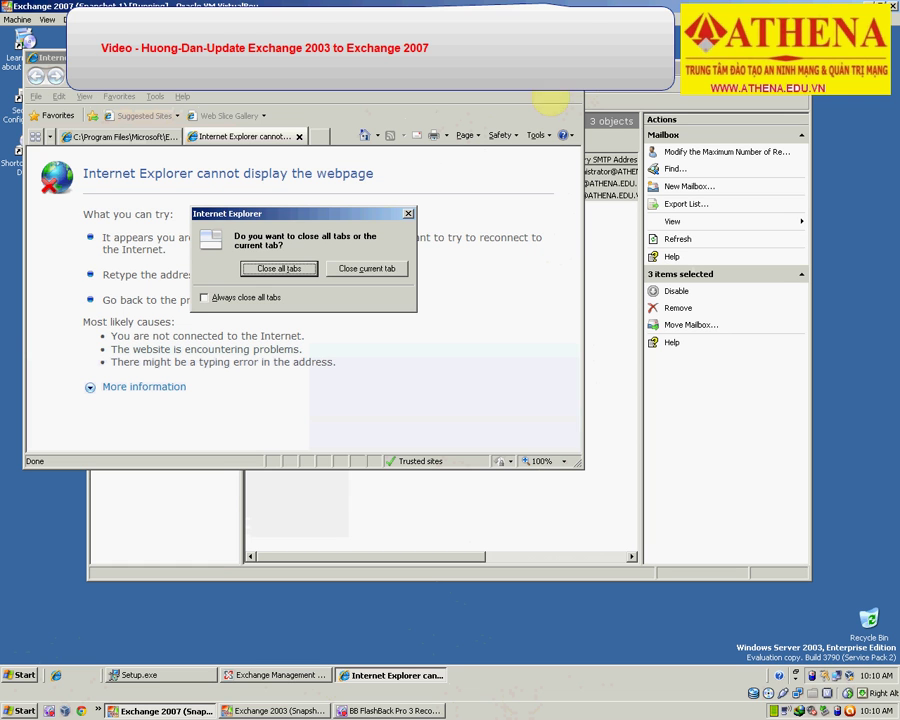
left_click(293, 266)
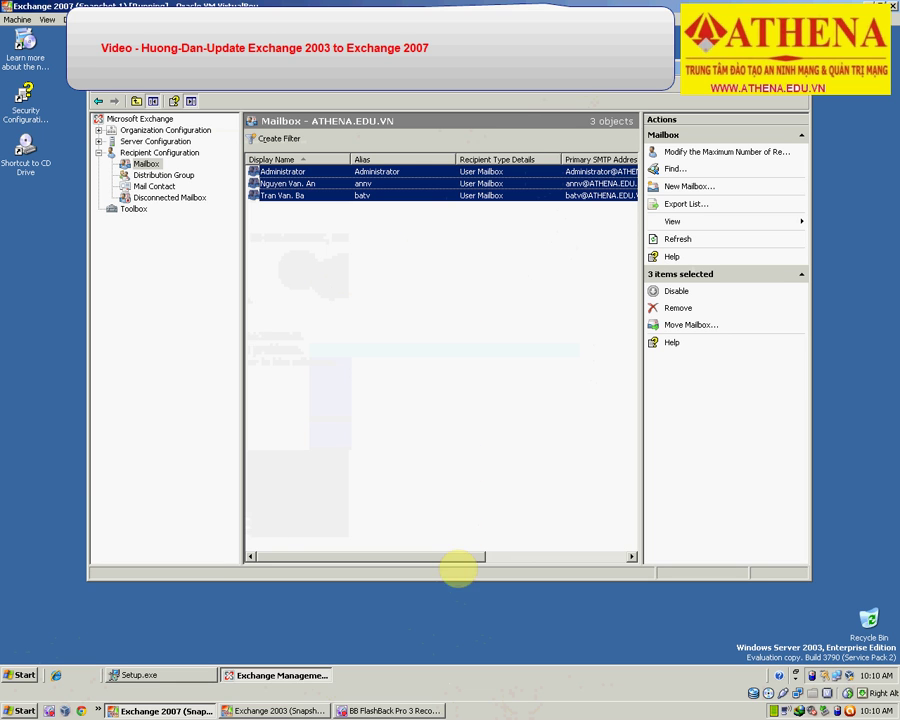
Show Server Configuration listing EX2K7 at version 8.3 (Build 83.6), then switch to the Exchange 2003 VM
left_click_drag(453, 557, 325, 518)
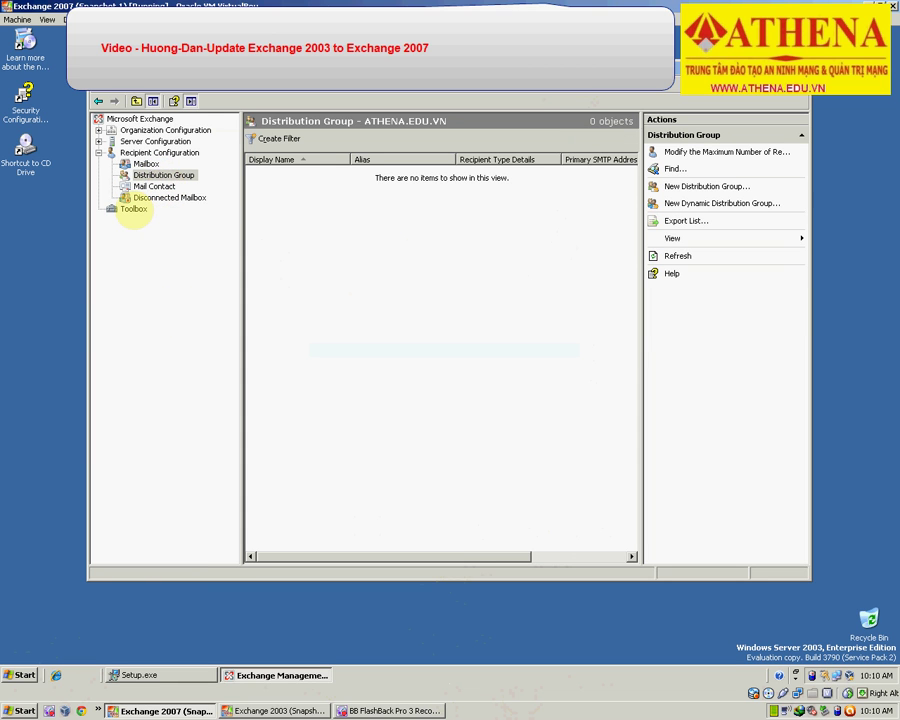
left_click(140, 141)
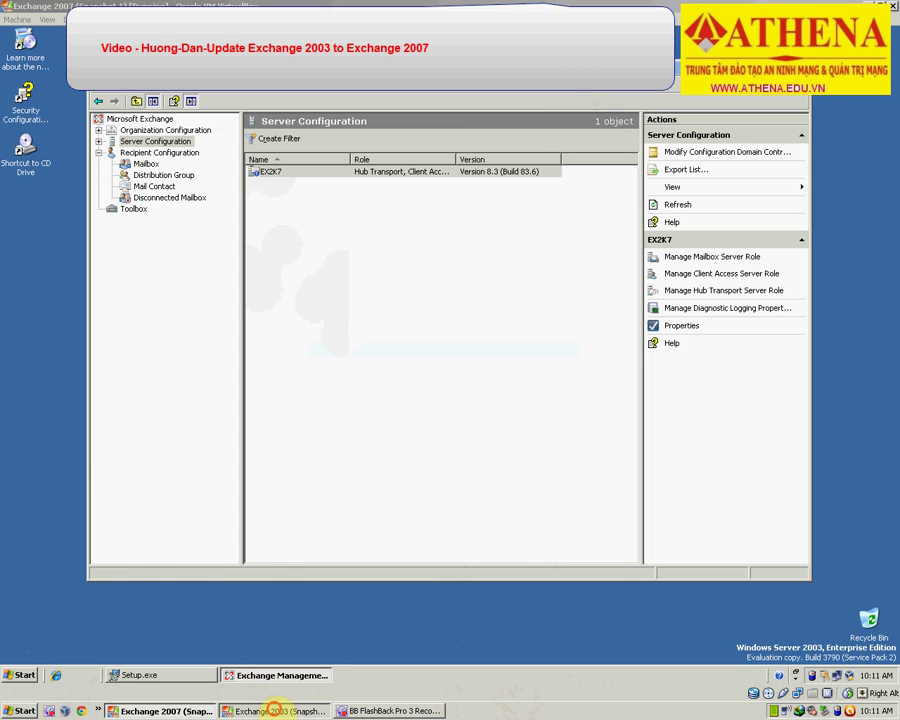
left_click(265, 710)
left_click(287, 278)
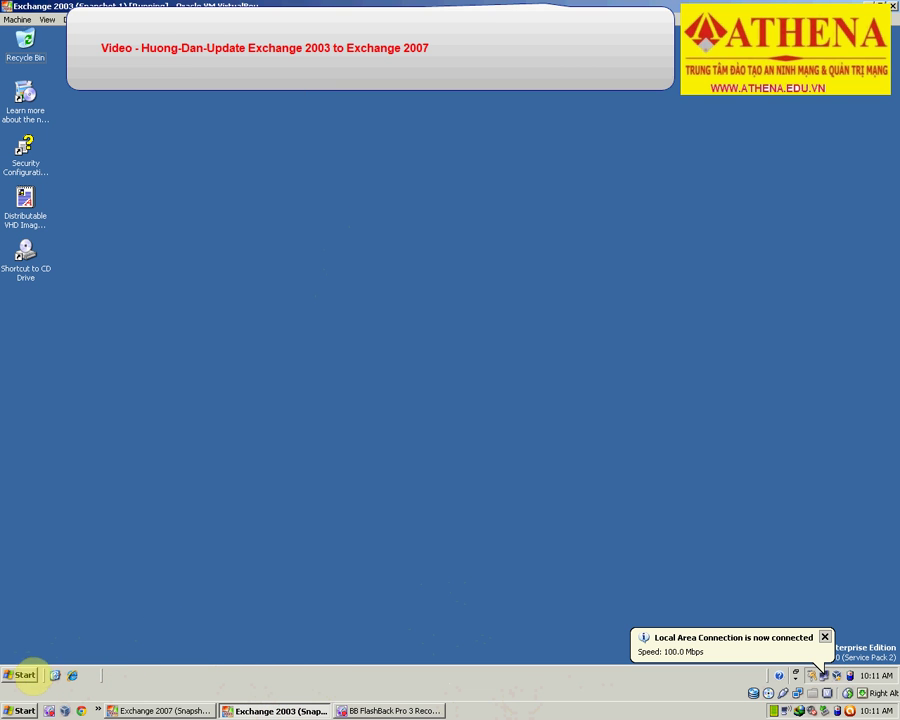
Open Active Directory Sites and Services and expand Sites down to the EX2K7 server
left_click(22, 675)
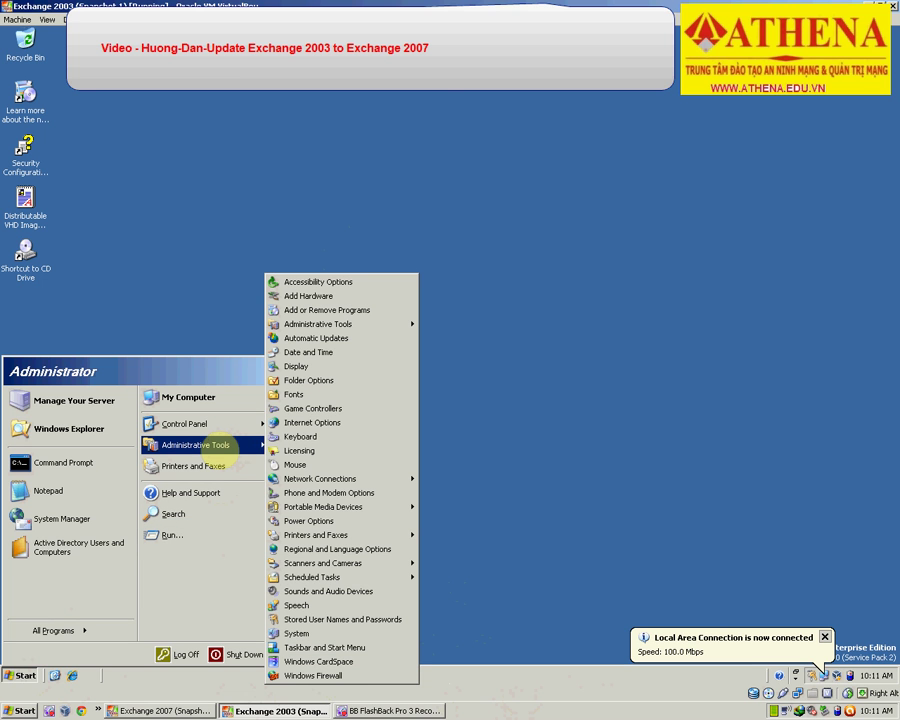
mouse_move(222, 447)
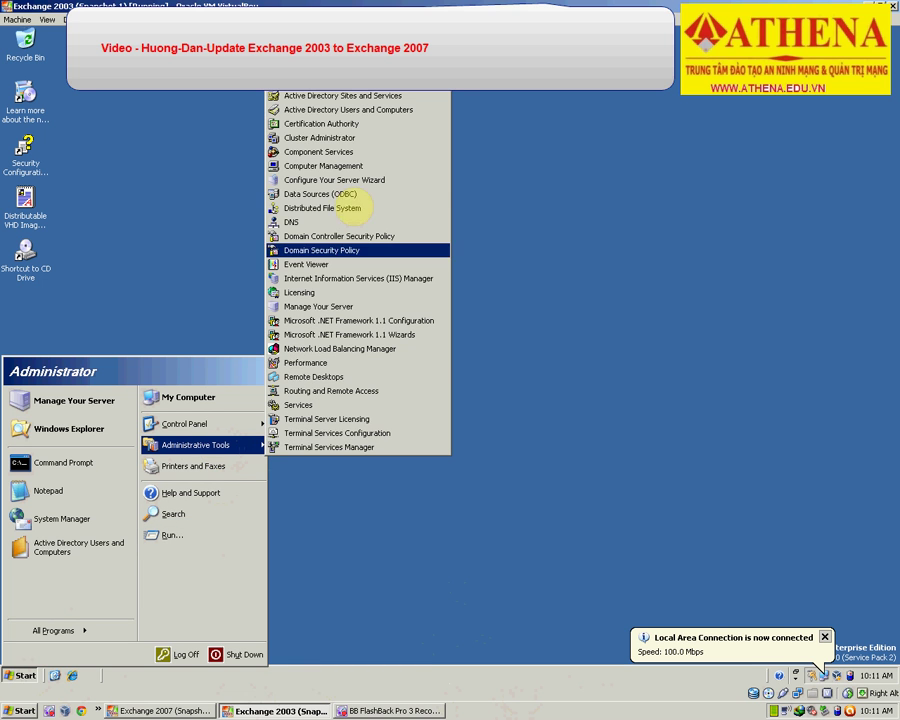
left_click(357, 107)
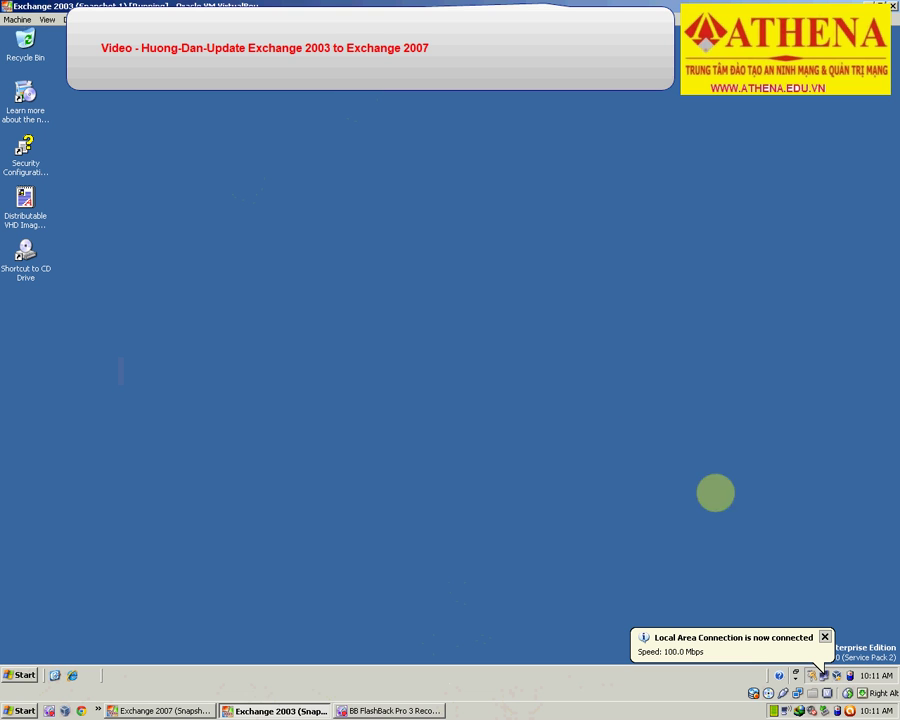
left_click(825, 637)
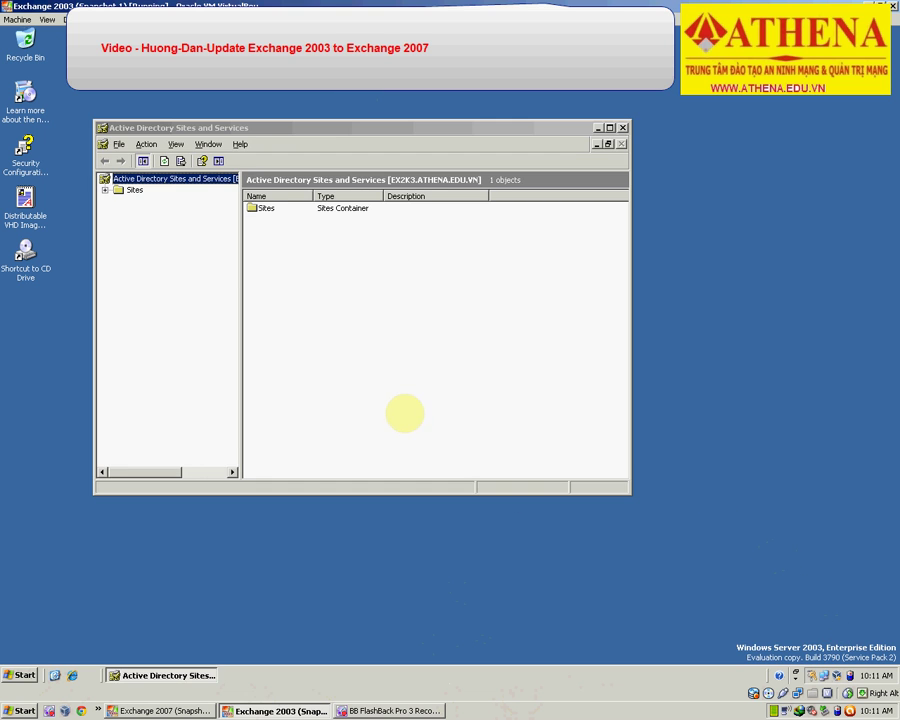
left_click(104, 190)
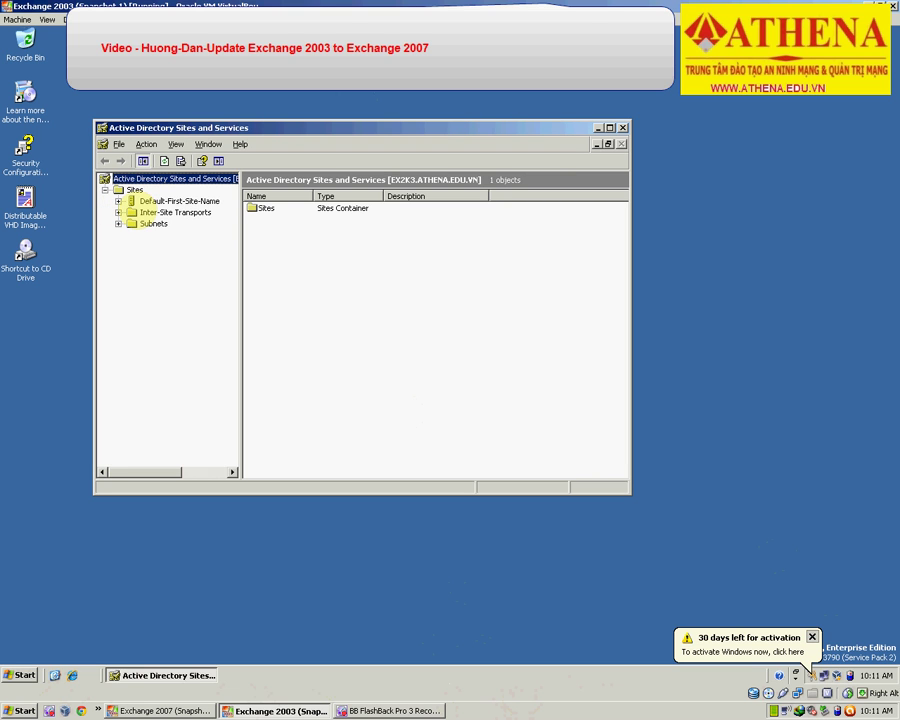
left_click(118, 201)
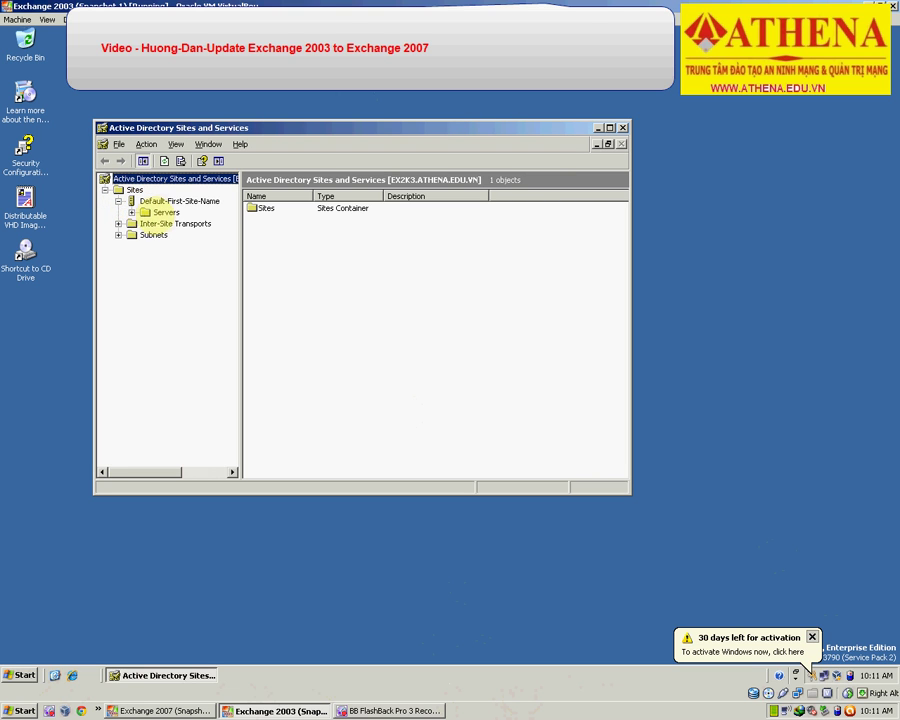
double_click(150, 212)
double_click(177, 234)
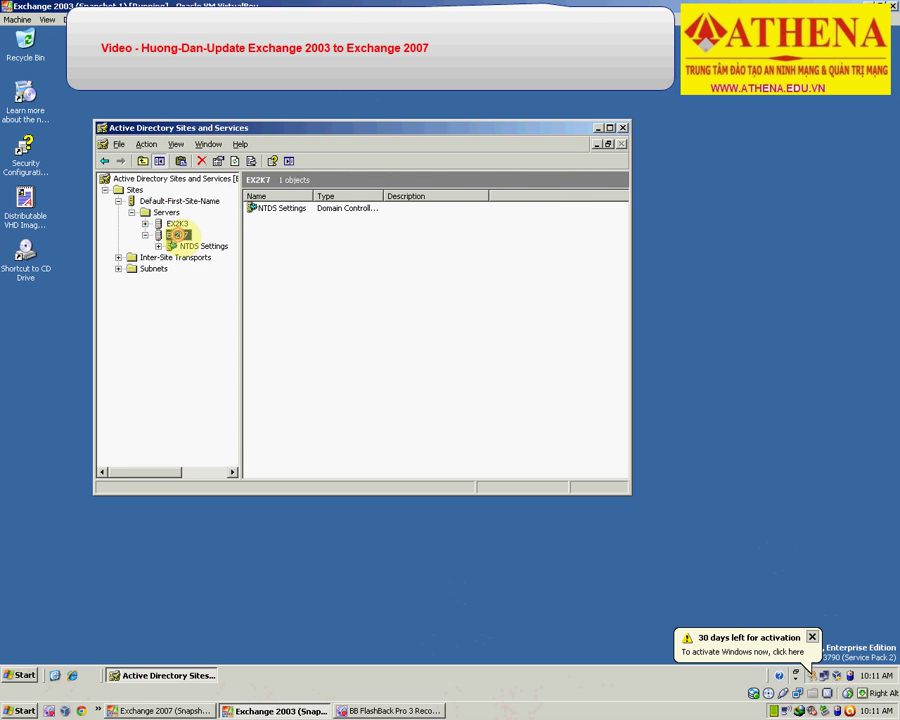
Enable Global Catalog in EX2K7's NTDS Settings properties
left_click(190, 246)
right_click(190, 246)
left_click(238, 373)
left_click(280, 305)
left_click(357, 448)
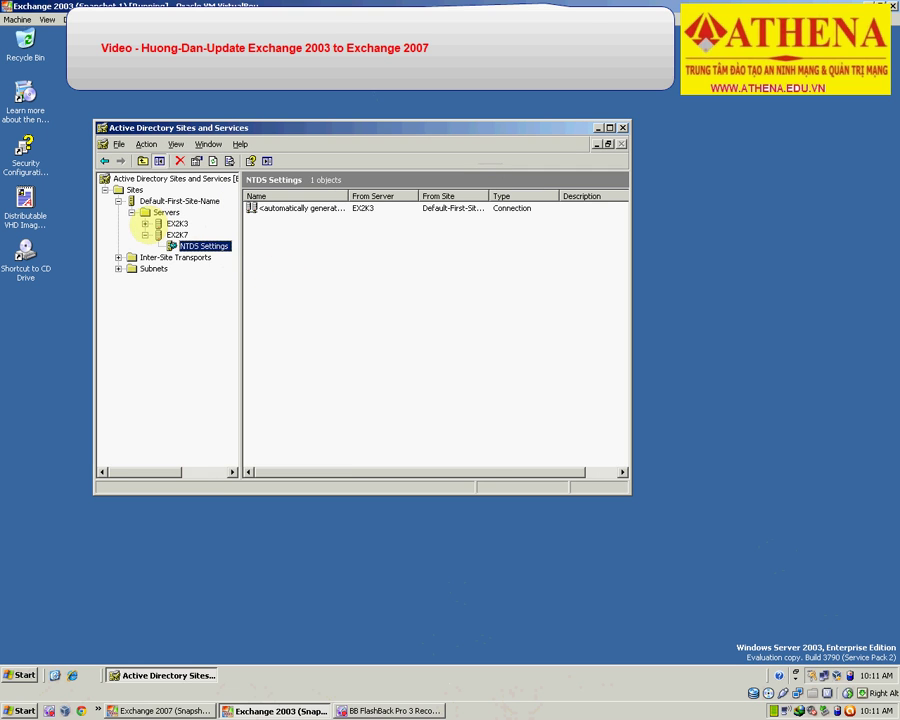
Review EX2K3's NTDS Settings properties, then close the console and refresh the desktop
left_click(145, 223)
left_click(195, 234)
right_click(195, 234)
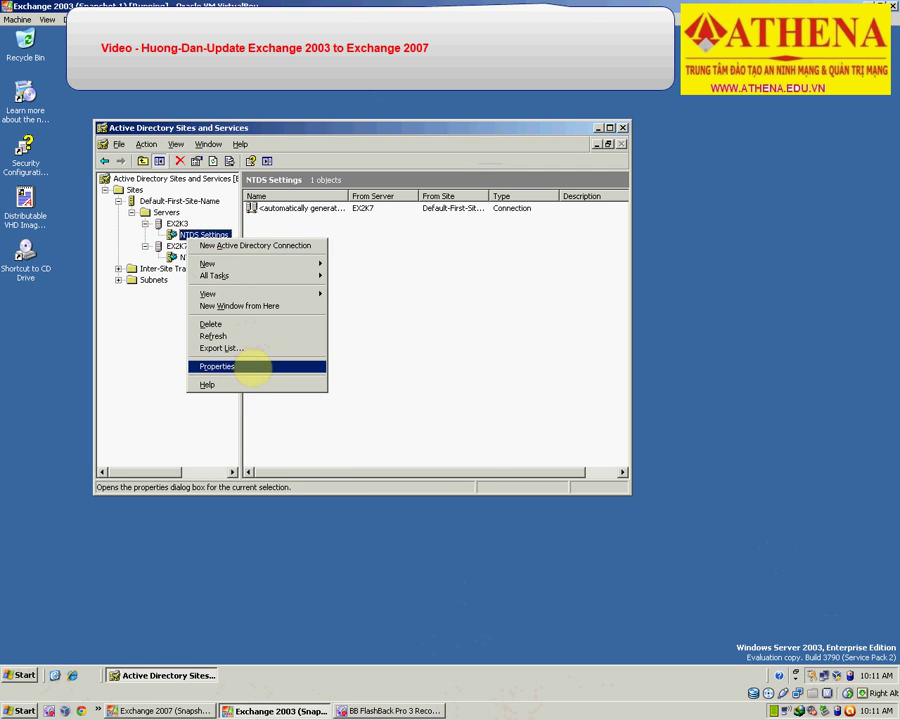
left_click(249, 364)
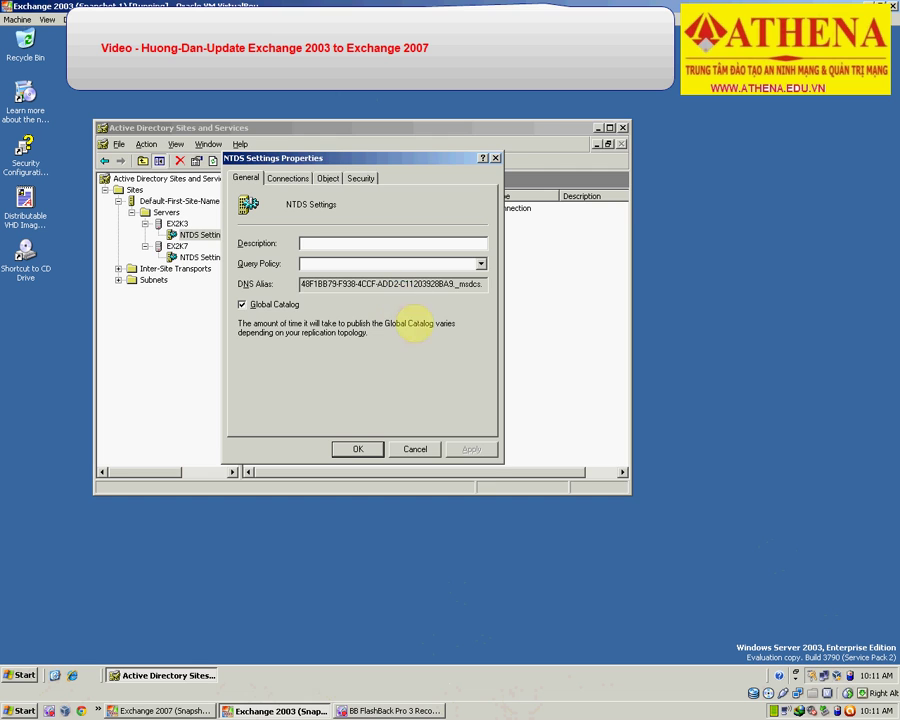
left_click(362, 448)
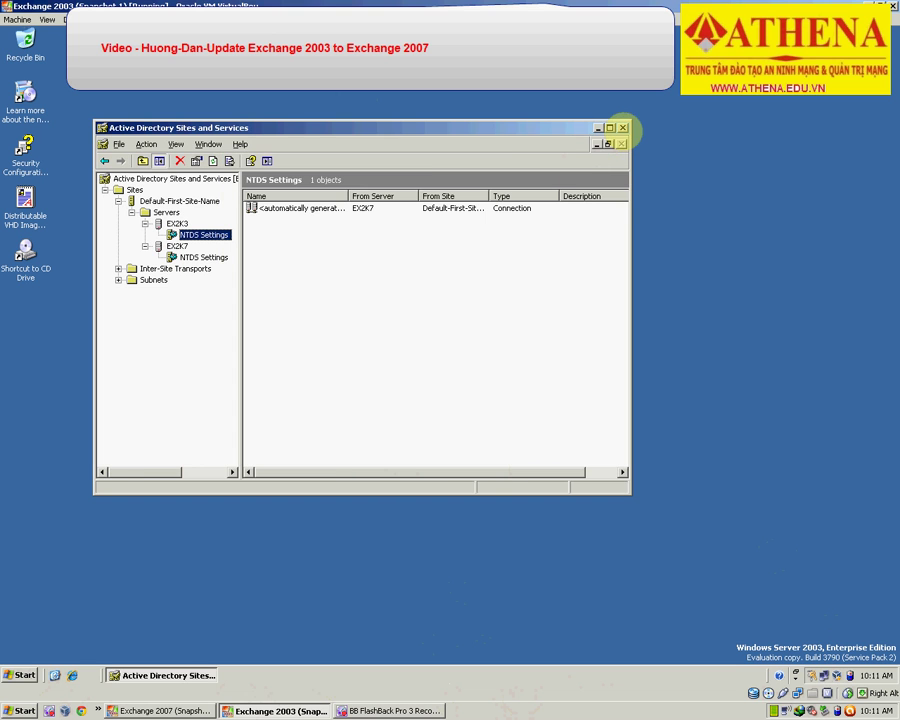
left_click(621, 127)
right_click(277, 262)
left_click(280, 269)
On the Exchange 2007 machine, allow Anonymous users on the Default EX2K7 receive connector
left_click(196, 710)
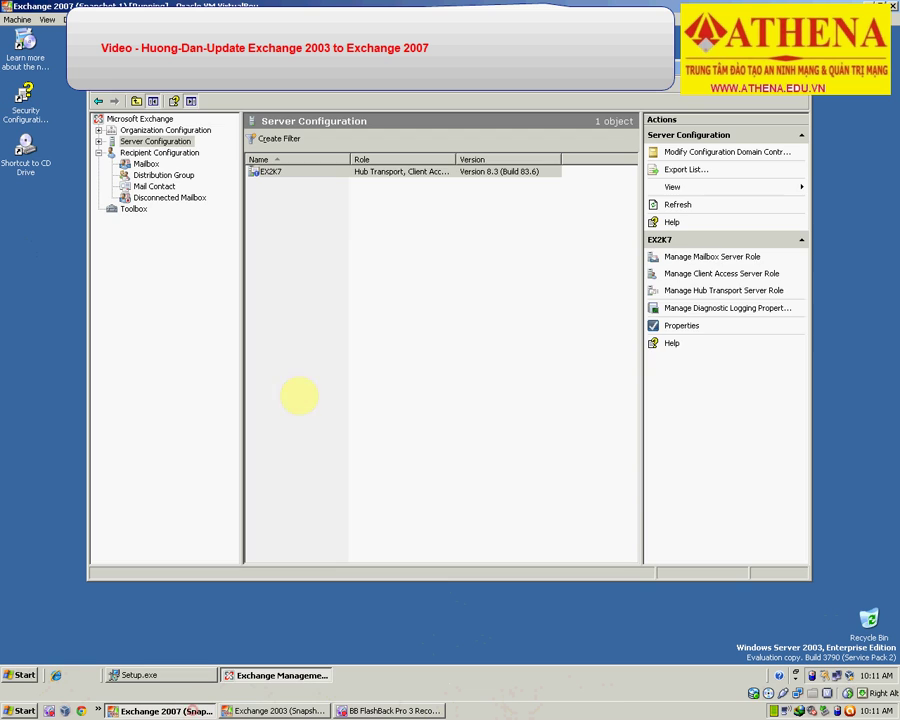
left_click(328, 206)
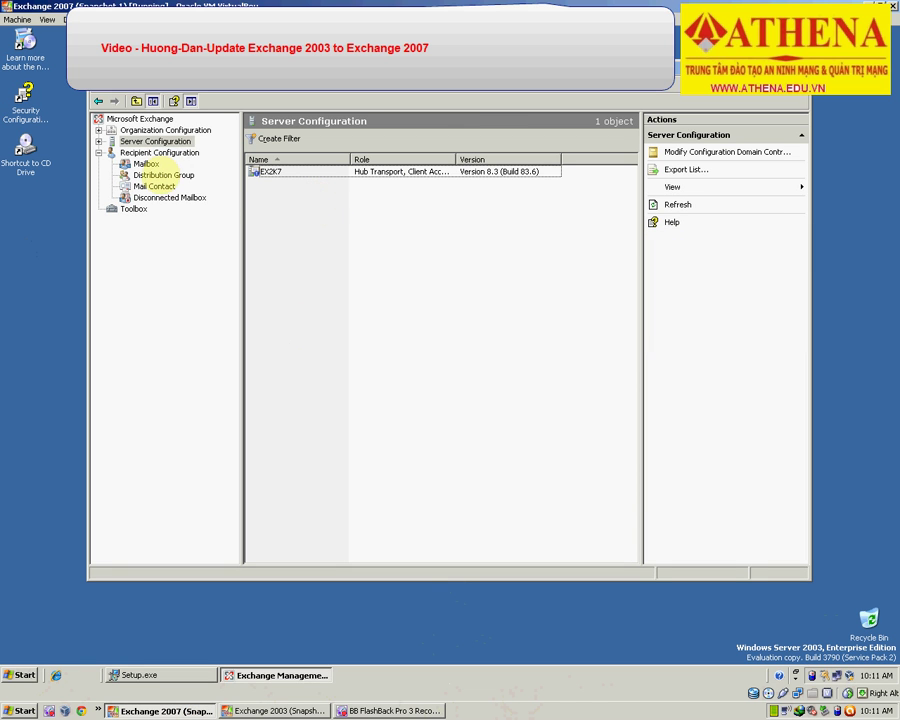
left_click(100, 141)
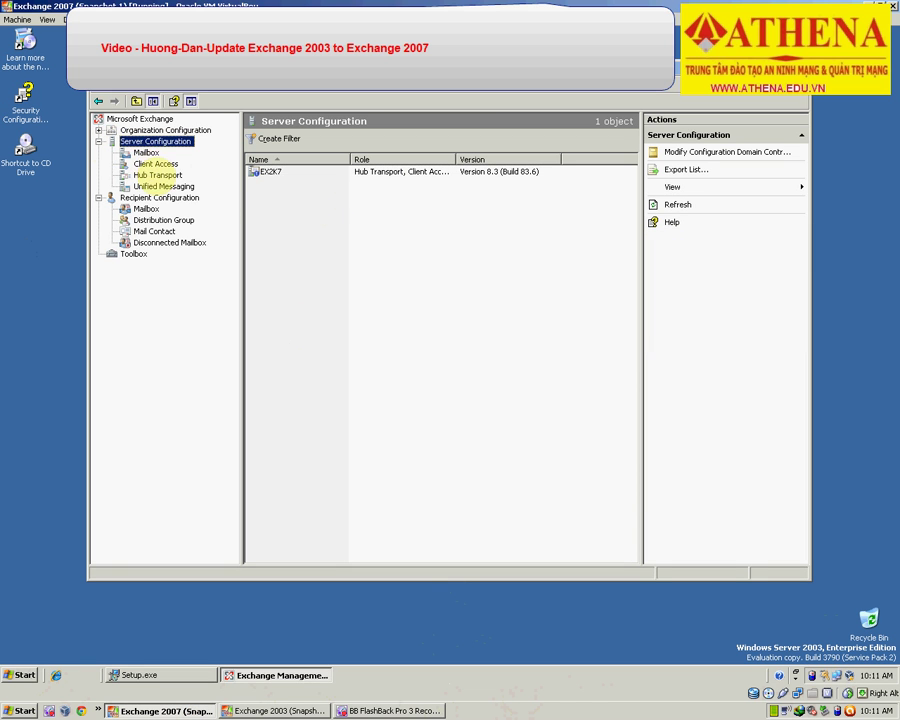
left_click(158, 175)
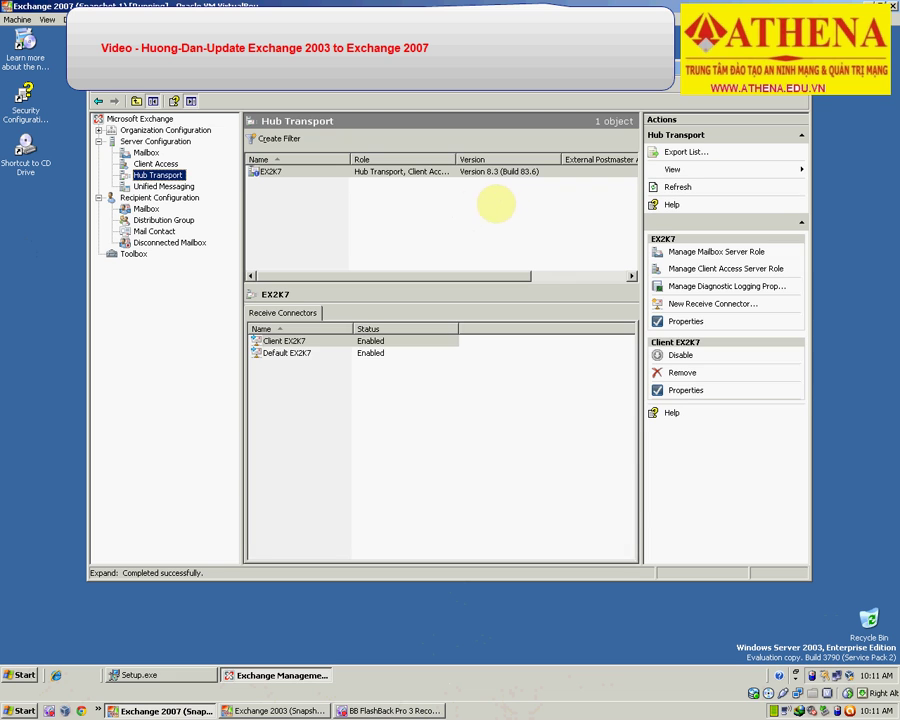
right_click(262, 353)
left_click(318, 396)
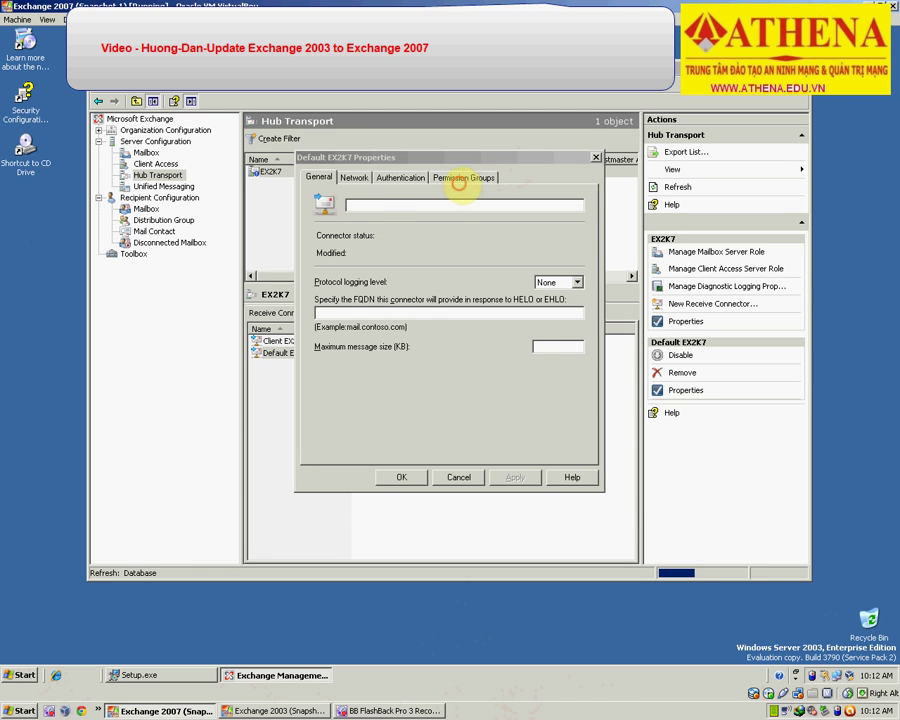
left_click(454, 180)
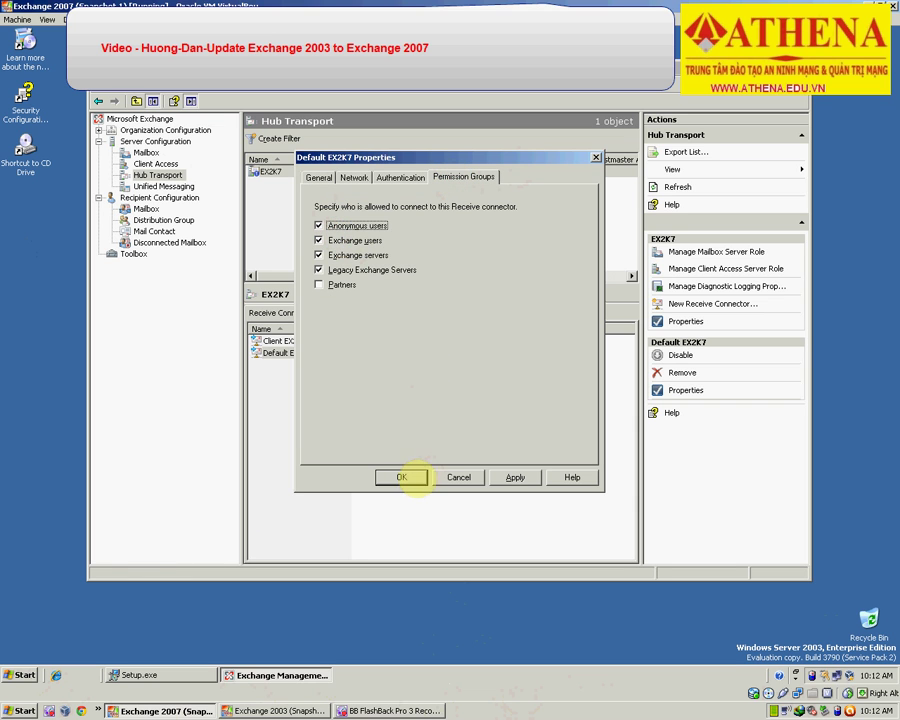
left_click(401, 477)
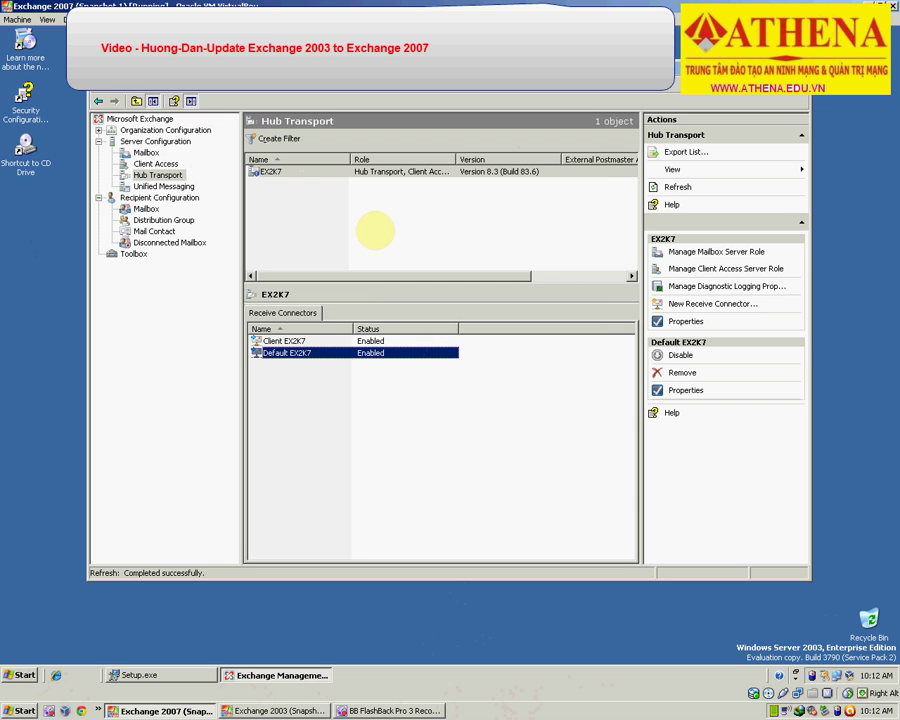
Return to Recipient Configuration > Mailbox to list the three ATHENA.EDU.VN mailboxes
key("Up")
left_click(100, 130)
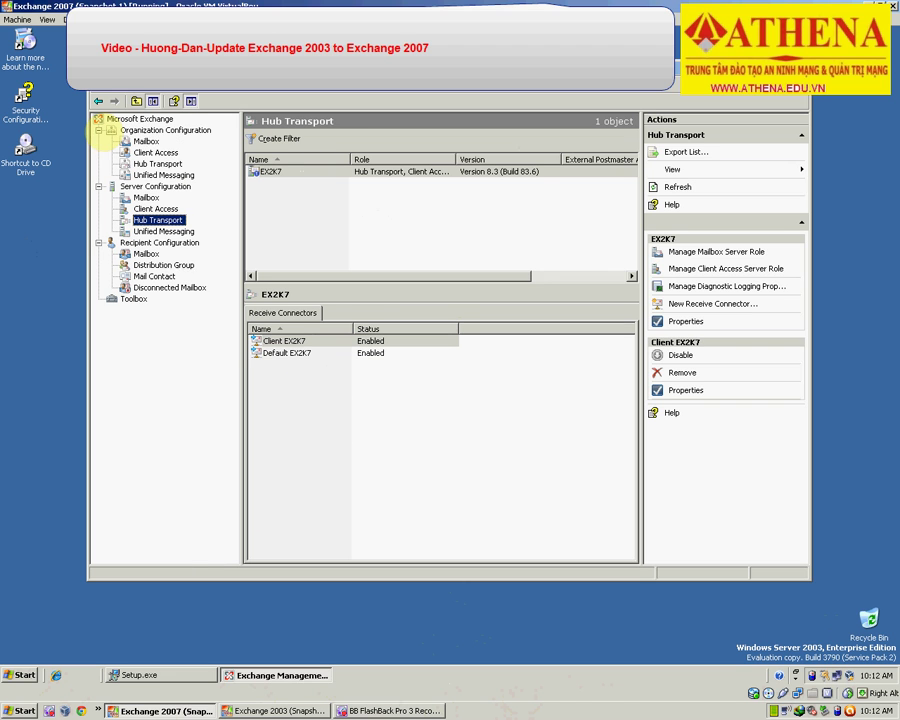
left_click(171, 162)
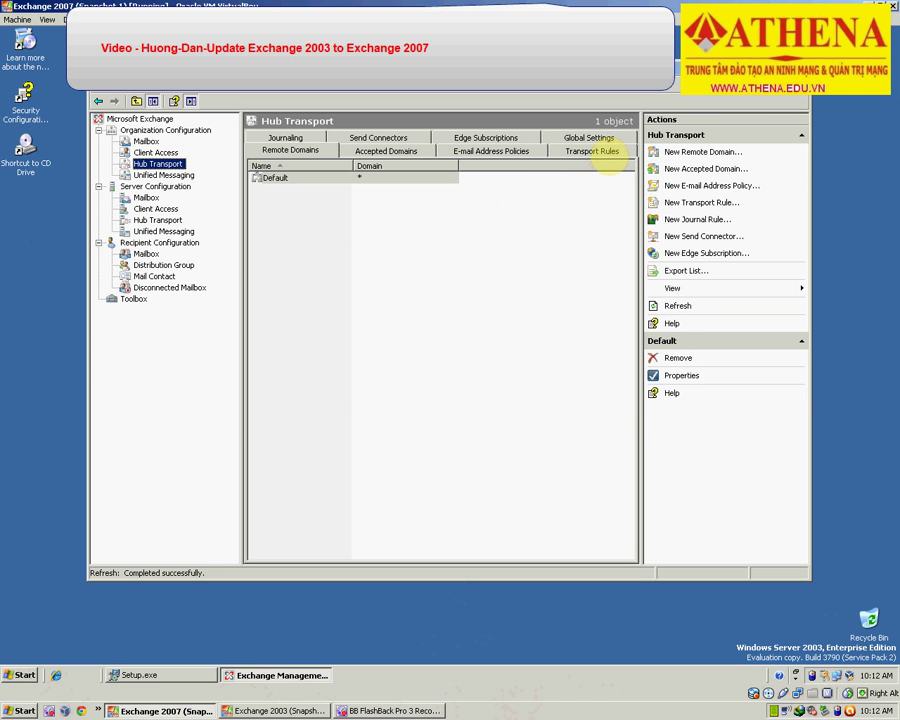
left_click(146, 253)
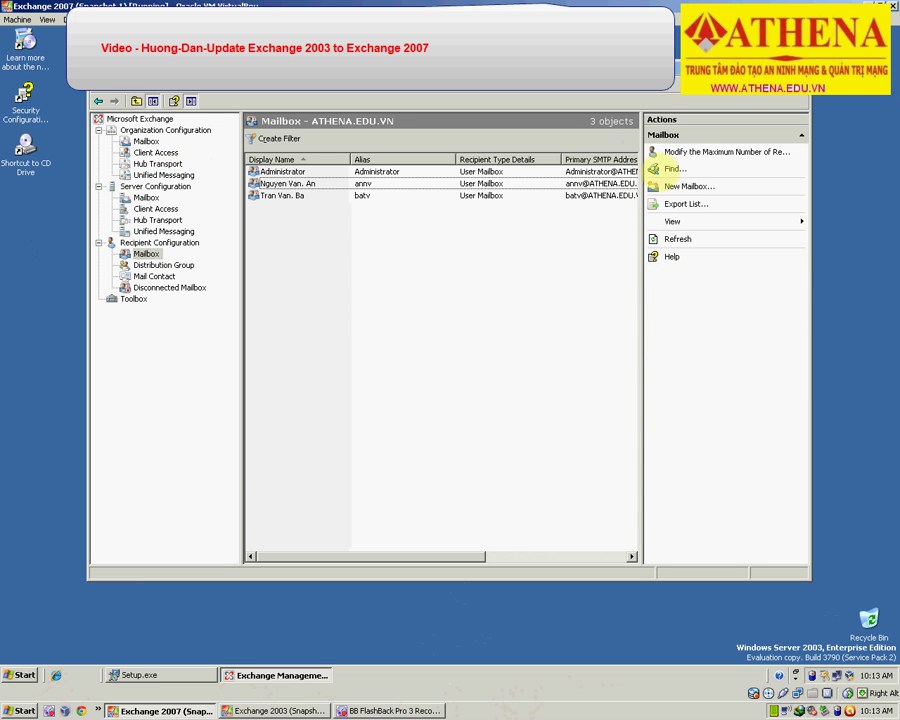
On the Exchange 2003 machine, launch Exchange System Manager from the Start menu
left_click(255, 708)
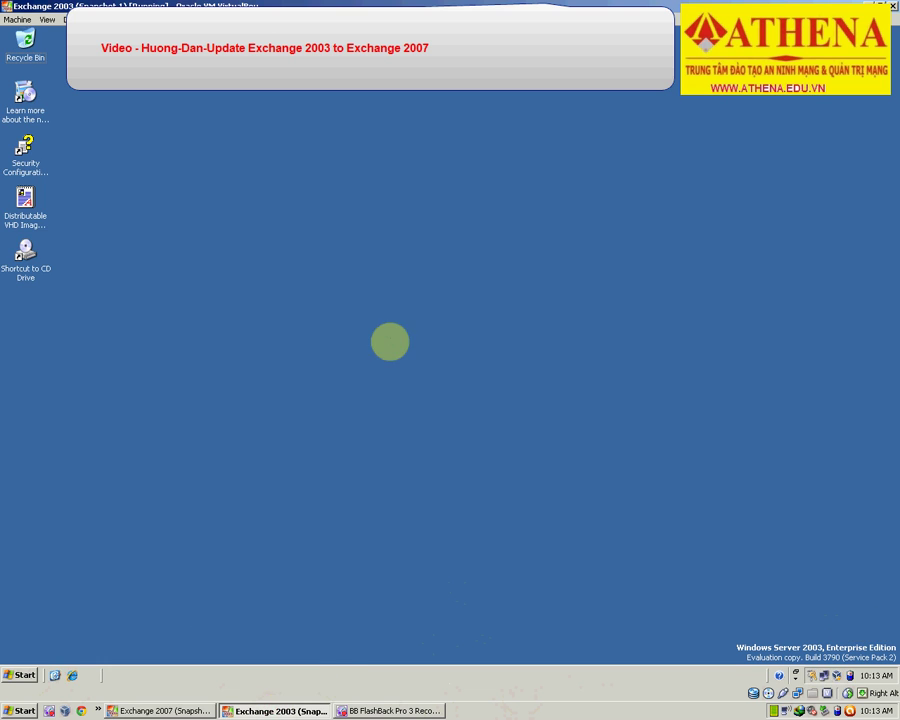
left_click(20, 676)
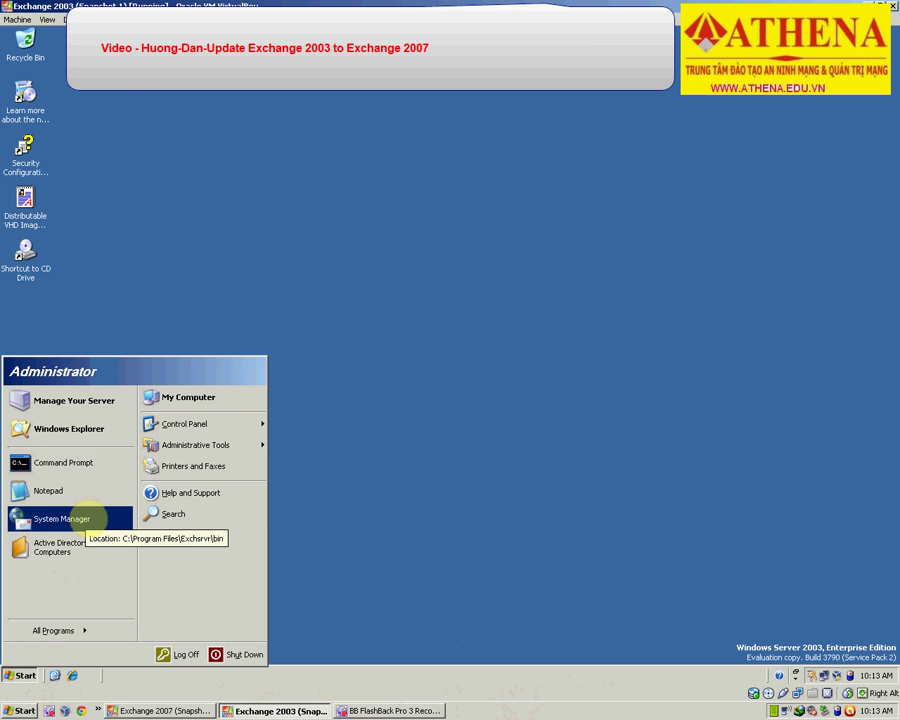
left_click(76, 516)
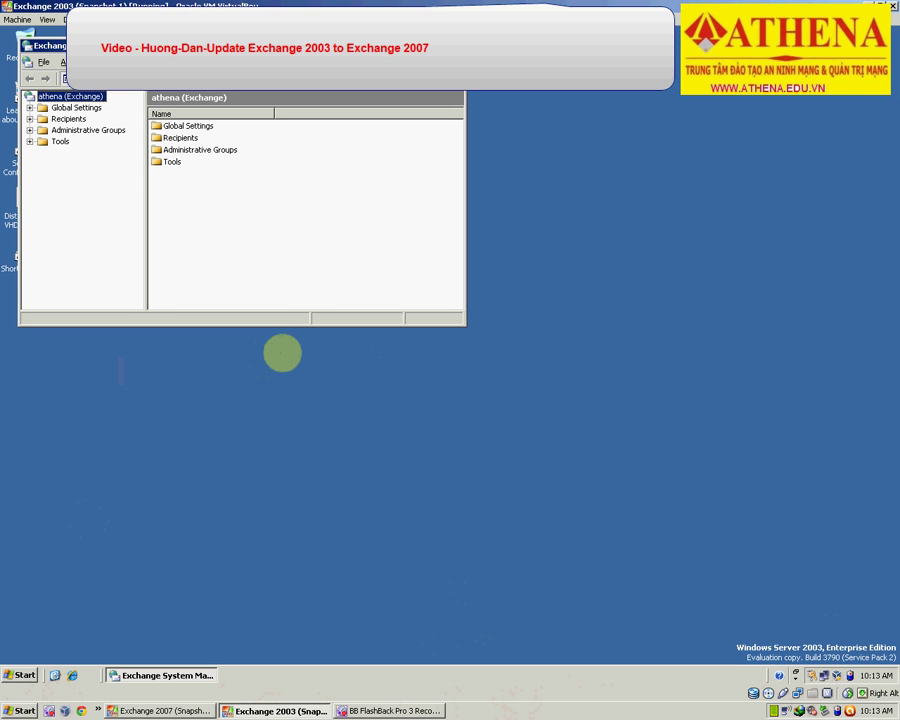
left_click(282, 352)
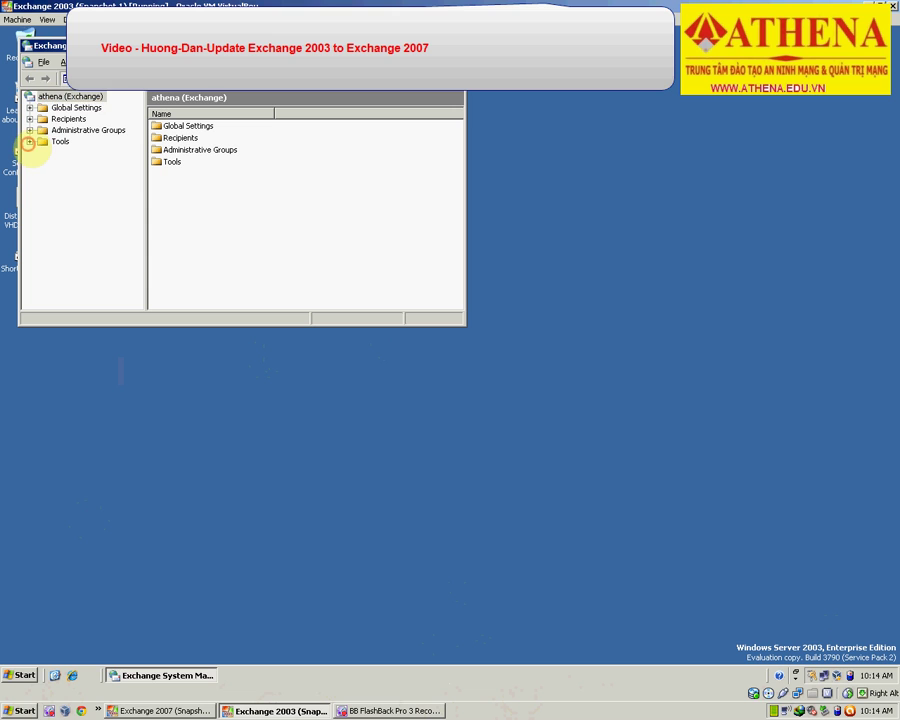
Expand Administrative Groups > First Administrative Group > Folders and select Public Folders
left_click(29, 143)
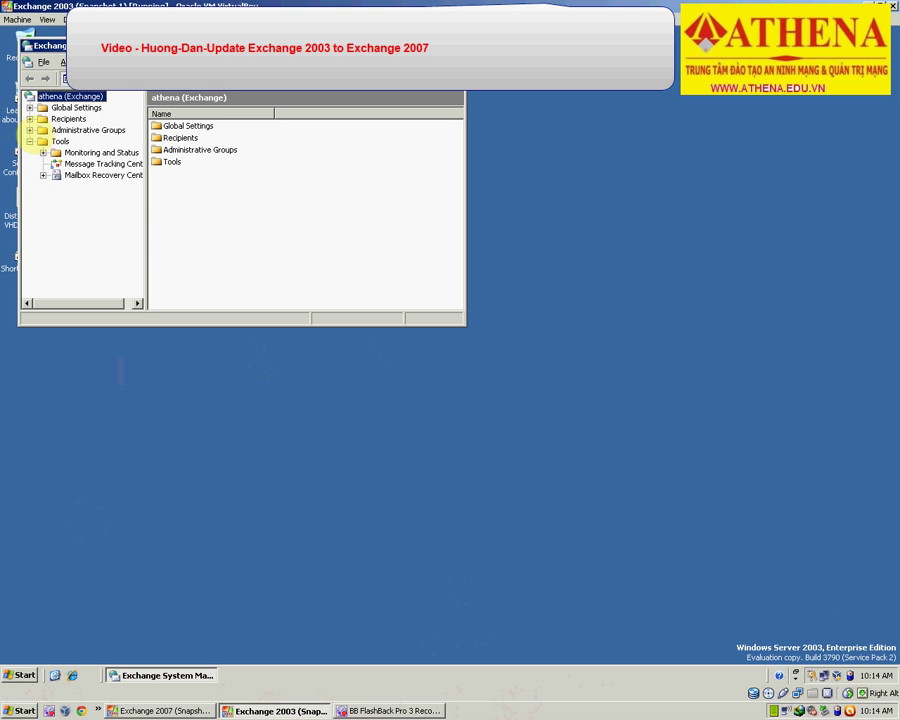
left_click(29, 130)
left_click(40, 153)
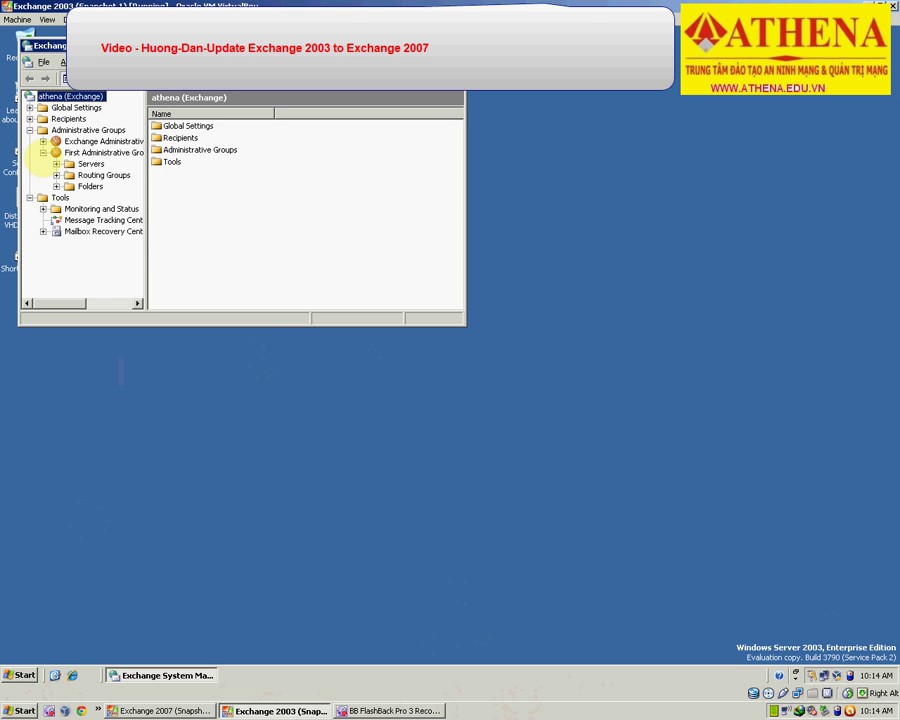
left_click(56, 187)
left_click(108, 197)
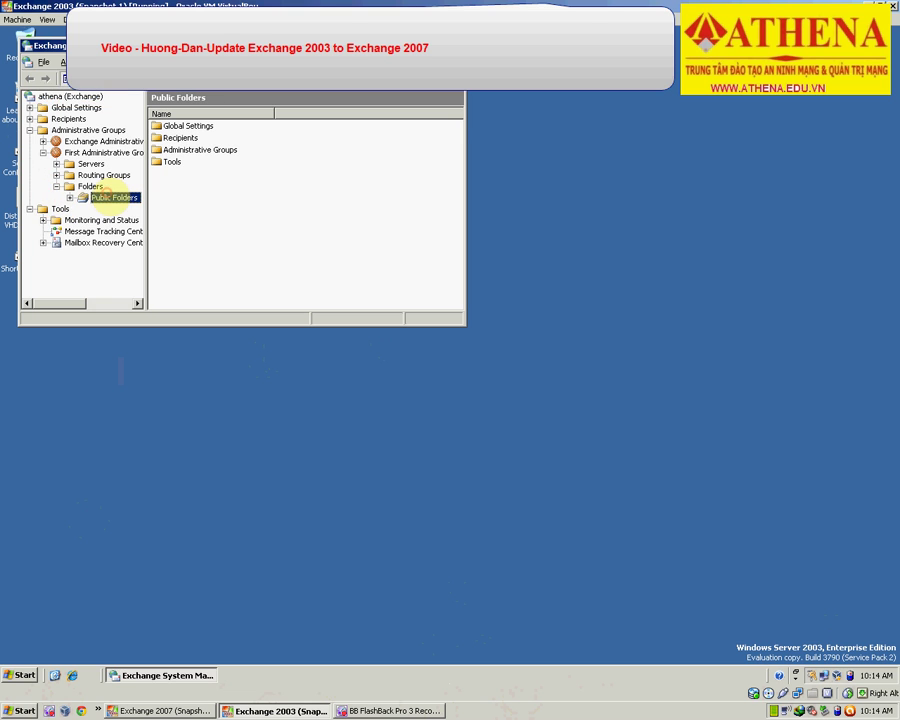
Maximize System Manager and expand Public Folders to reveal the Share thu muc folder
double_click(200, 45)
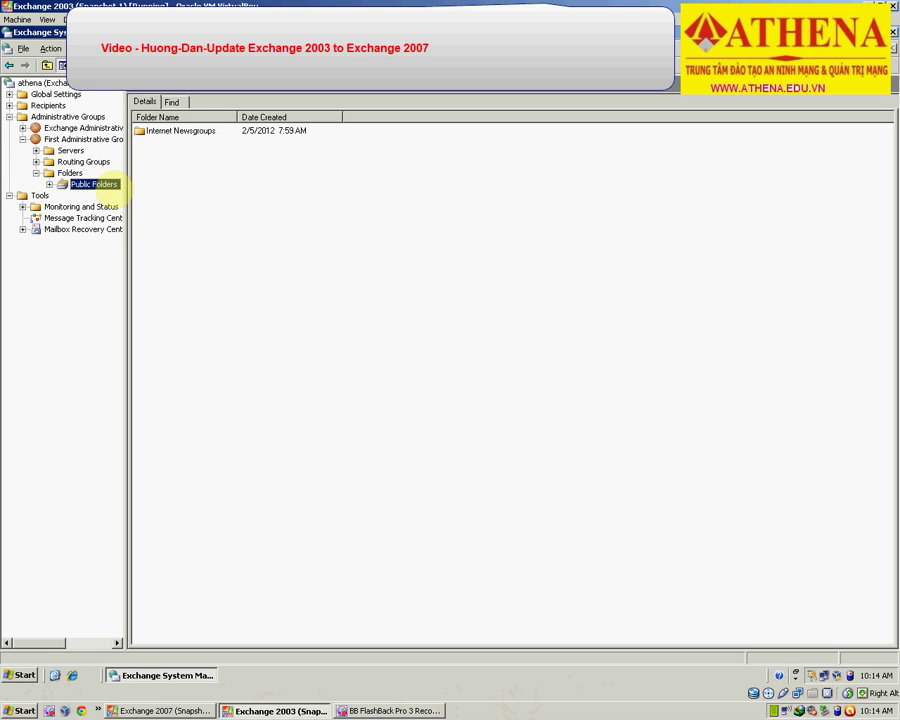
double_click(100, 184)
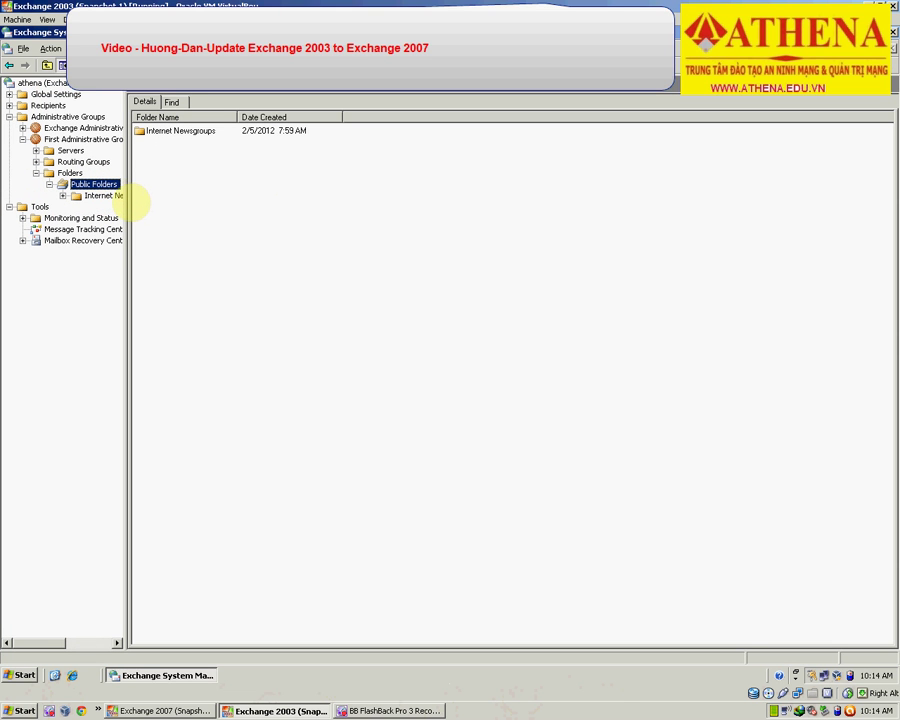
left_click_drag(126, 199, 278, 212)
double_click(120, 196)
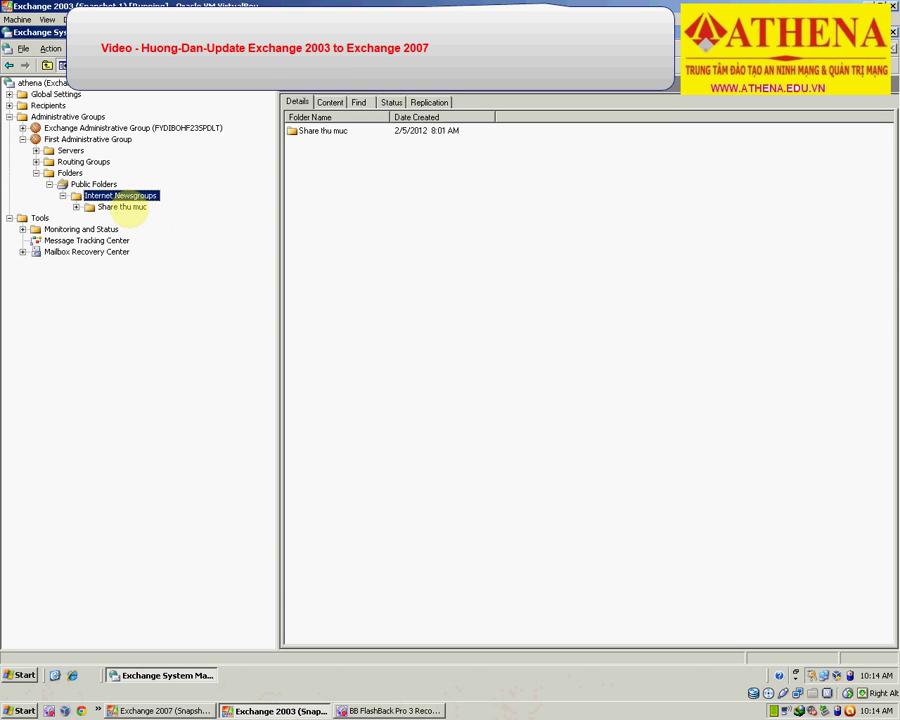
left_click(125, 207)
double_click(125, 207)
Add EX2K7's Public Folder Database as a Share thu muc replica with the Always run interval
right_click(132, 207)
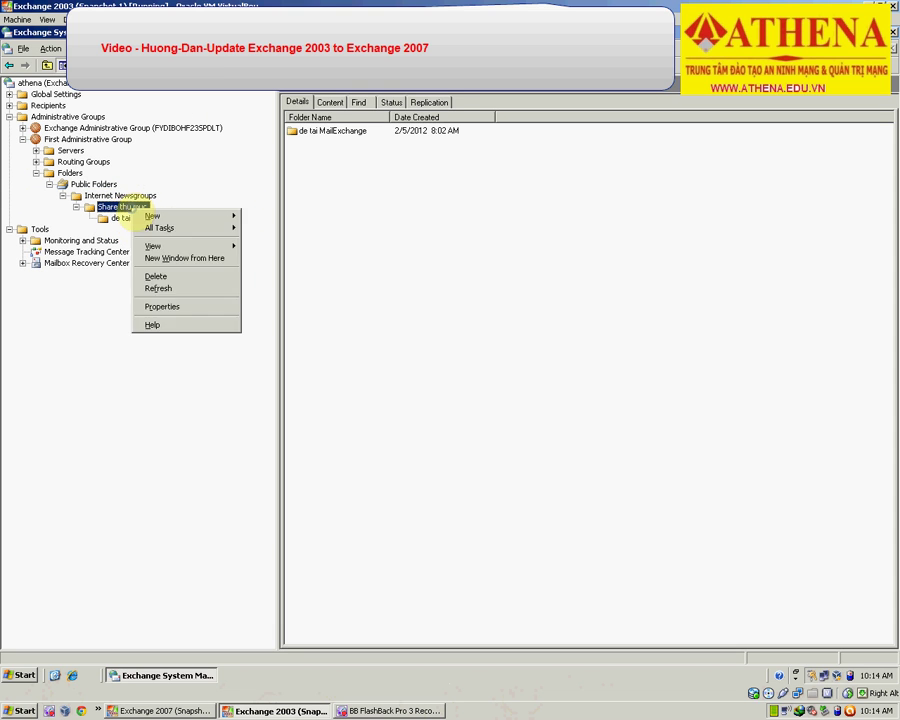
left_click(197, 306)
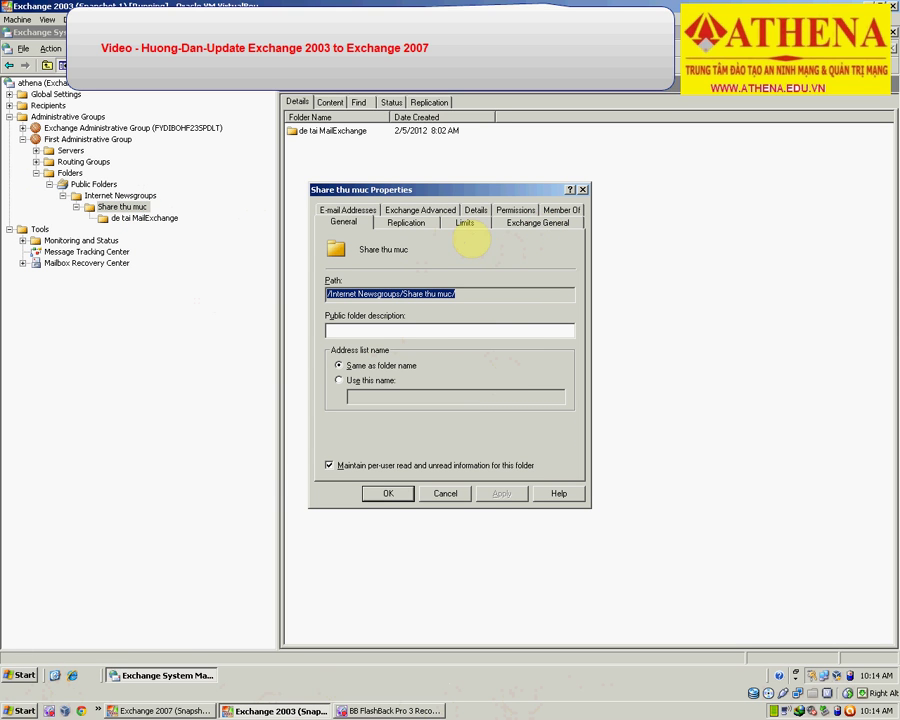
left_click(407, 221)
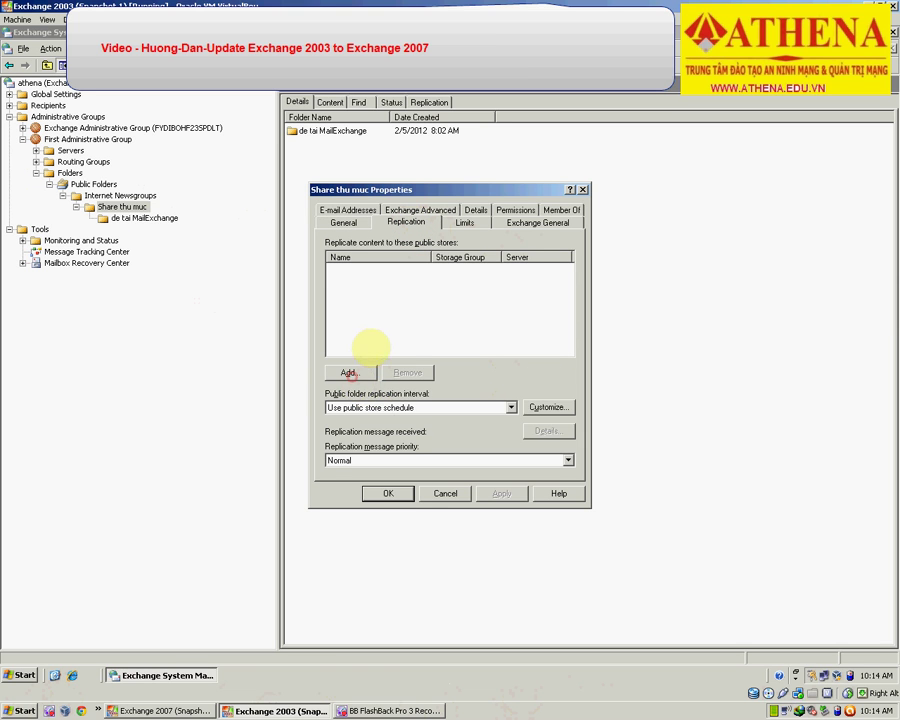
left_click(349, 373)
left_click(359, 321)
double_click(359, 321)
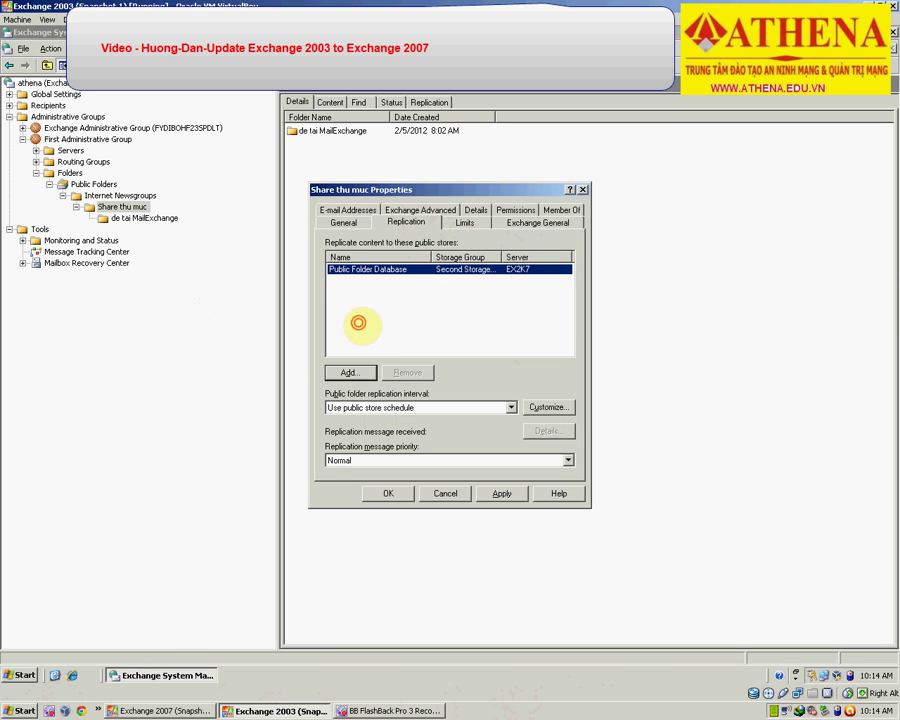
left_click(440, 408)
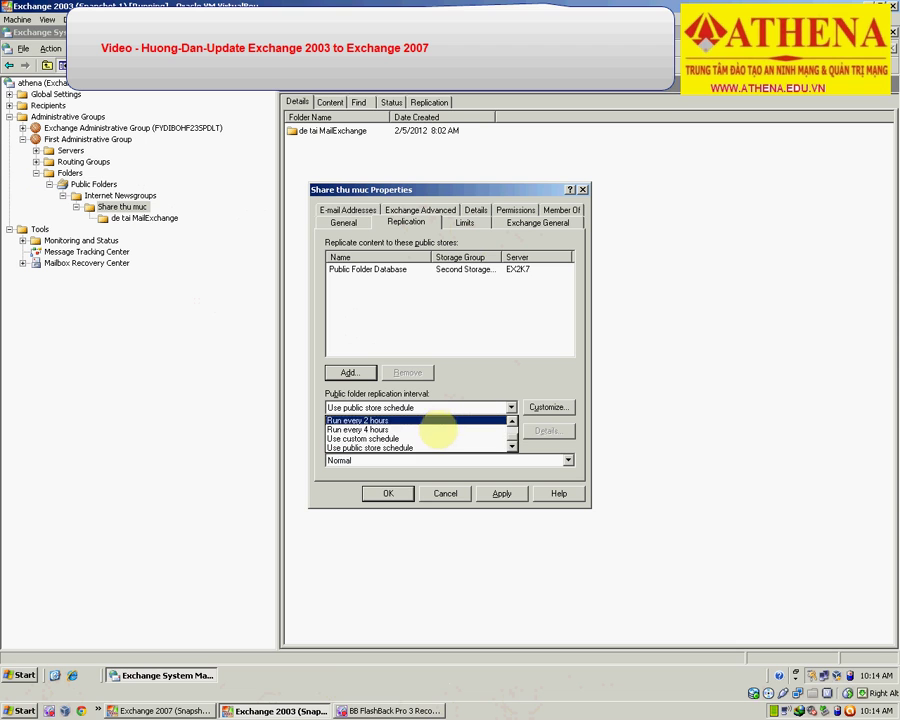
scroll(442, 425, "up", 1)
left_click(432, 428)
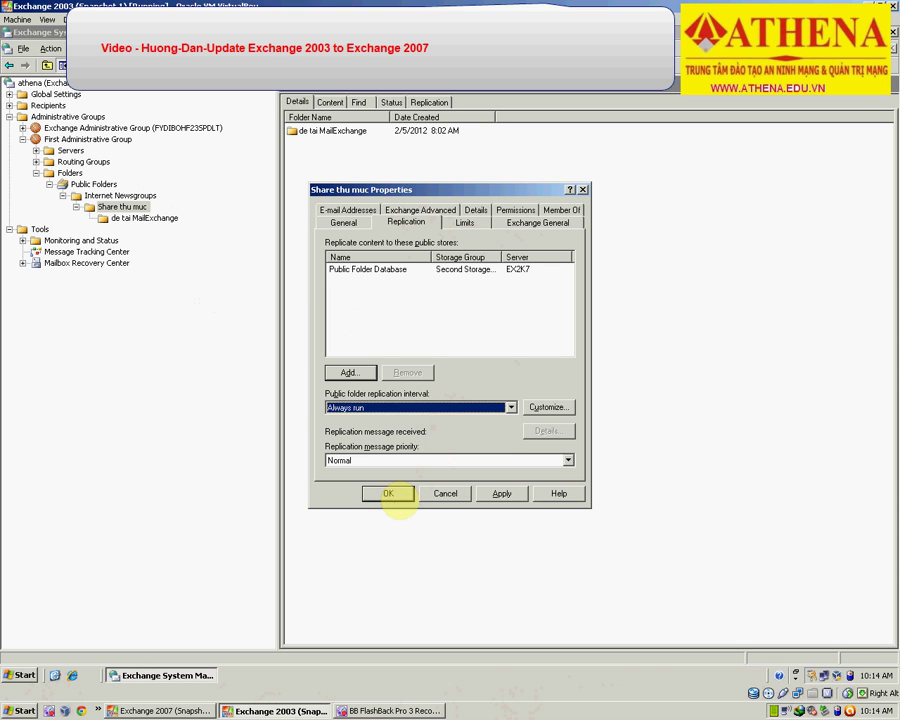
left_click(390, 493)
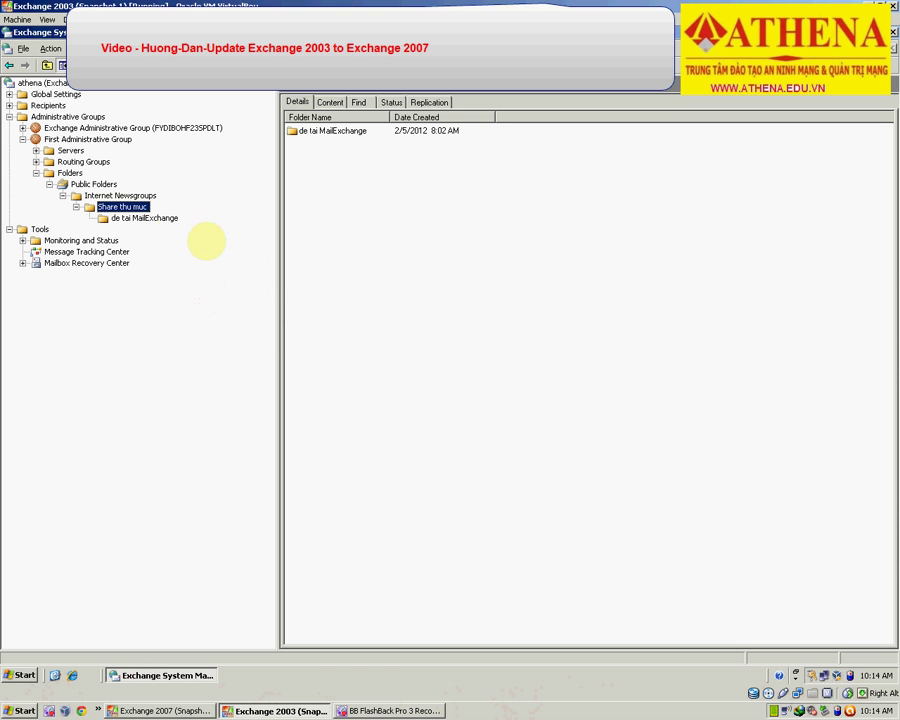
right_click(145, 217)
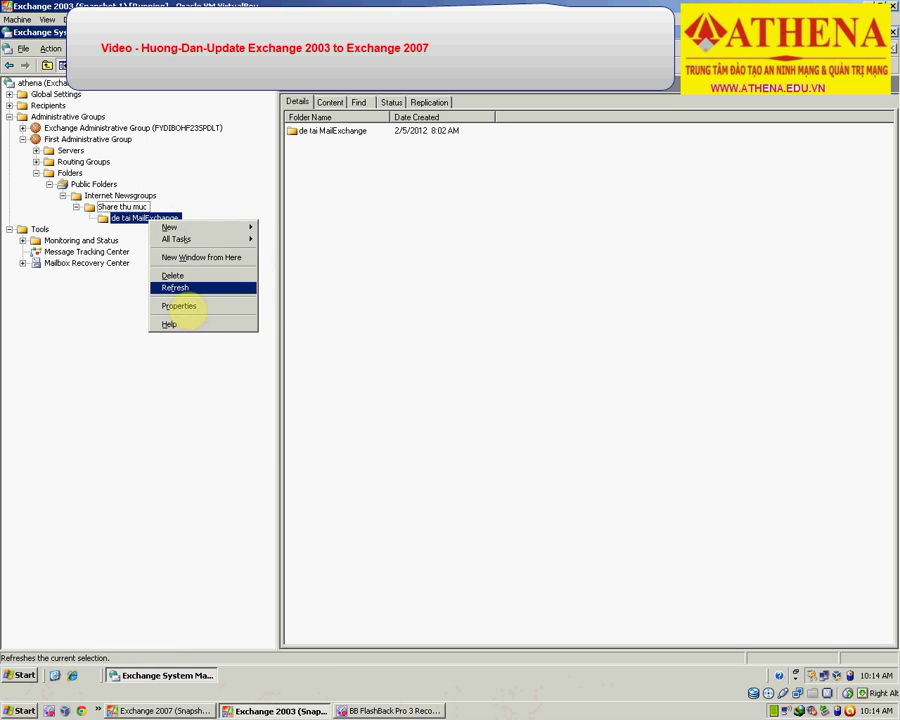
Add EX2K7's Public Folder Database as a replica of de tai MailExchange
left_click(179, 306)
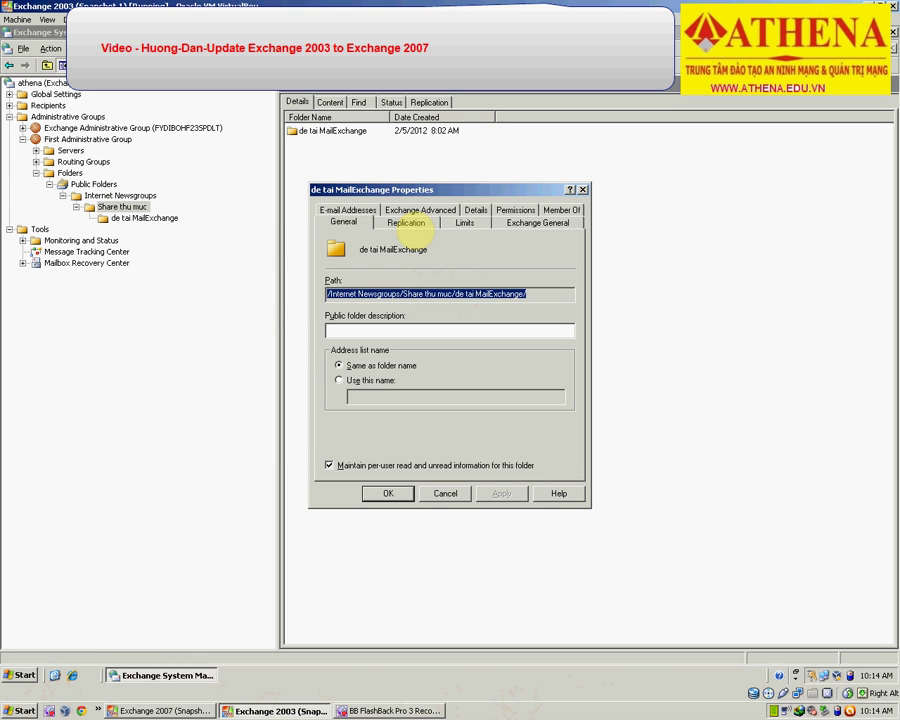
left_click(406, 222)
left_click(370, 407)
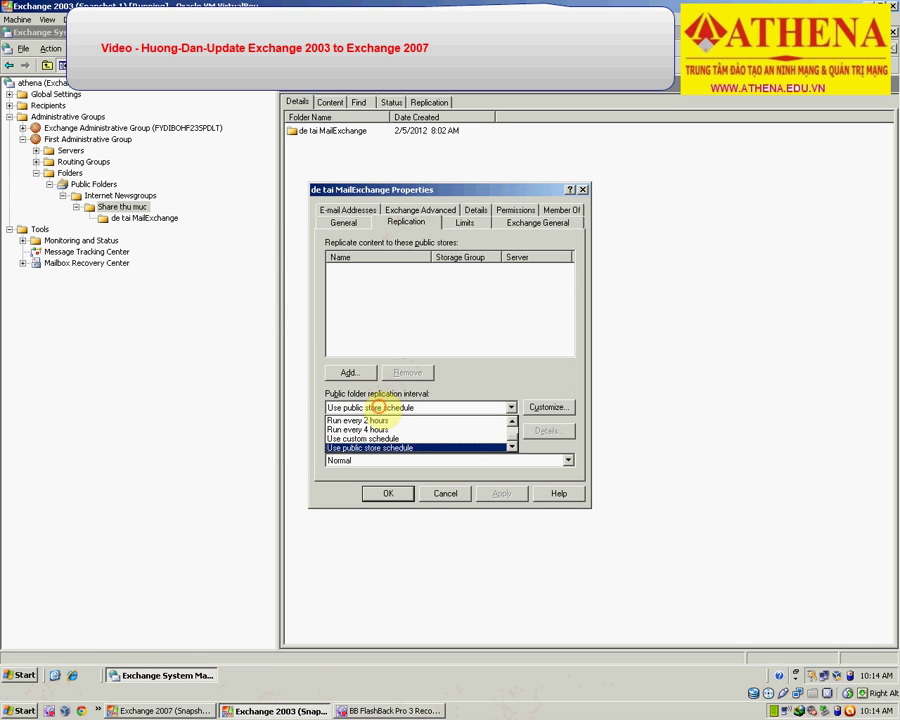
left_click(346, 372)
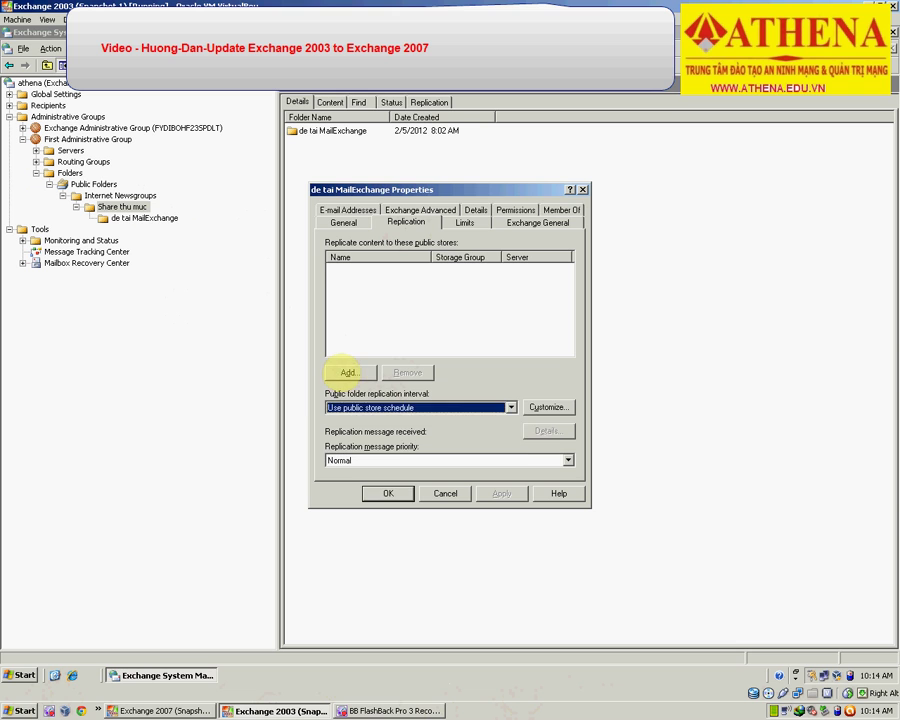
left_click(340, 371)
double_click(373, 321)
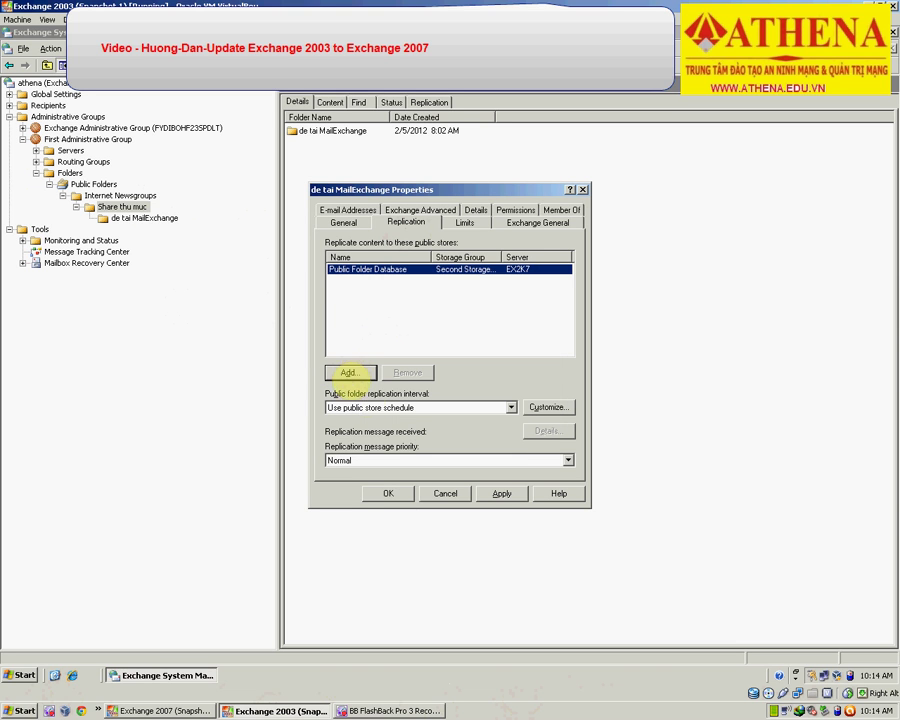
left_click(371, 405)
scroll(380, 425, "up", 2)
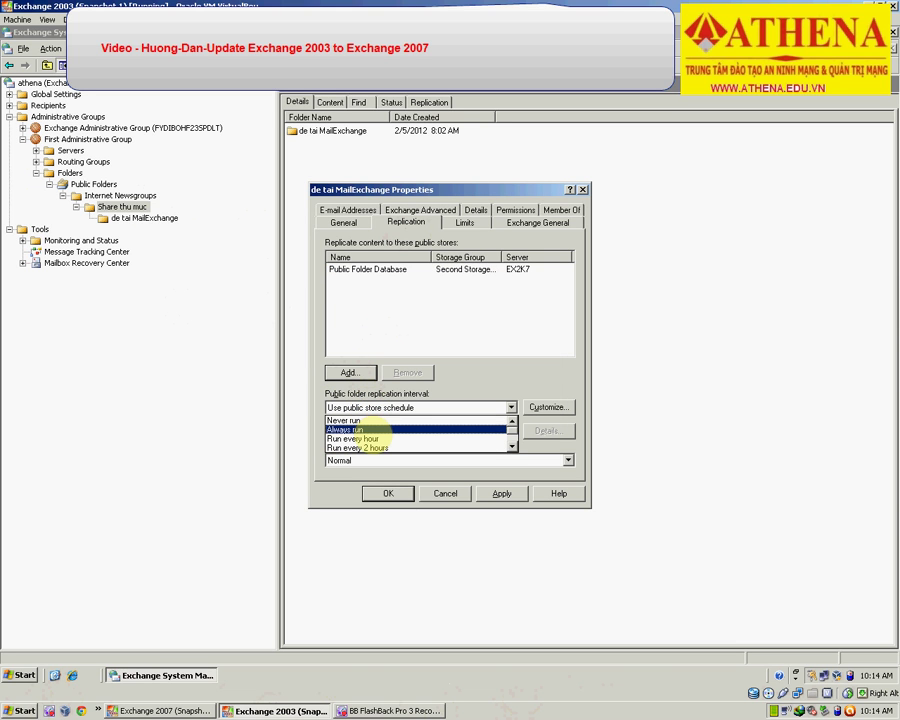
left_click(390, 490)
left_click(388, 492)
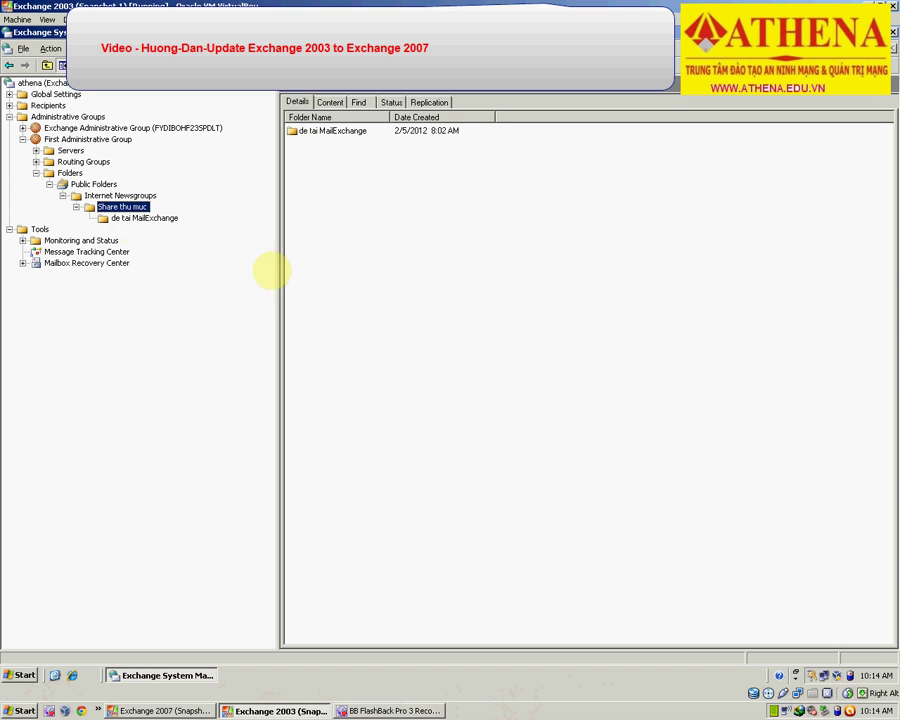
Set the de tai MailExchange replication interval to Always run
left_click(125, 218)
right_click(123, 219)
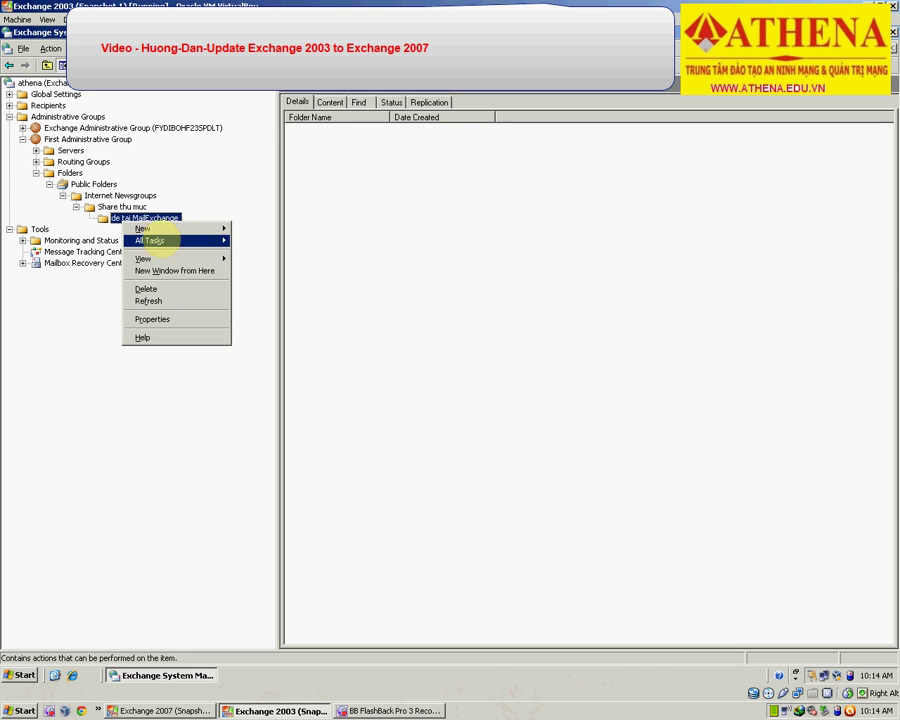
mouse_move(197, 237)
left_click(204, 319)
left_click(405, 222)
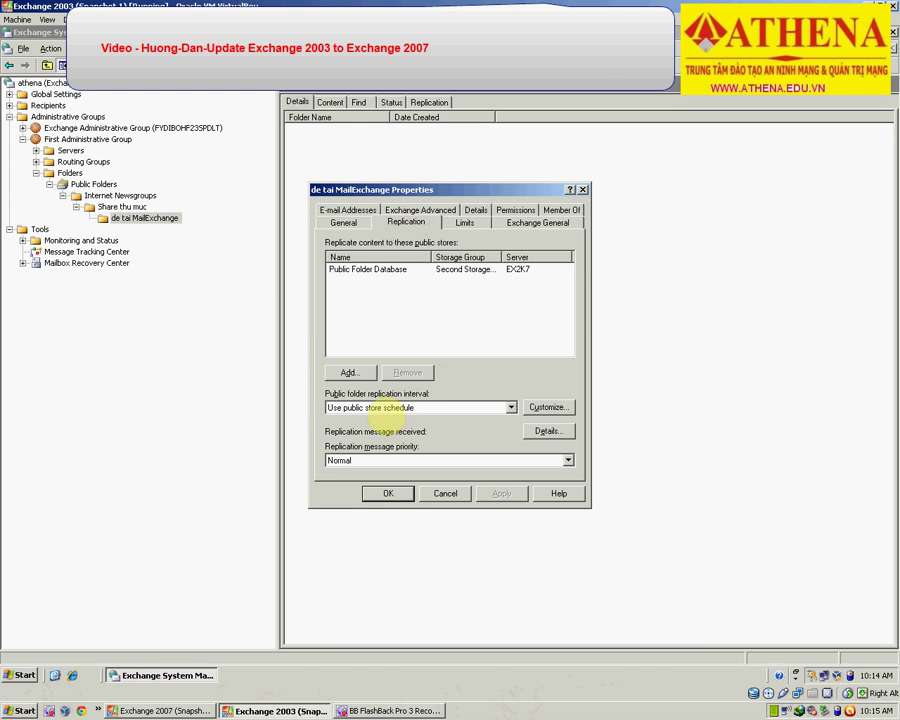
left_click(364, 407)
scroll(372, 428, "up", 1)
left_click(379, 428)
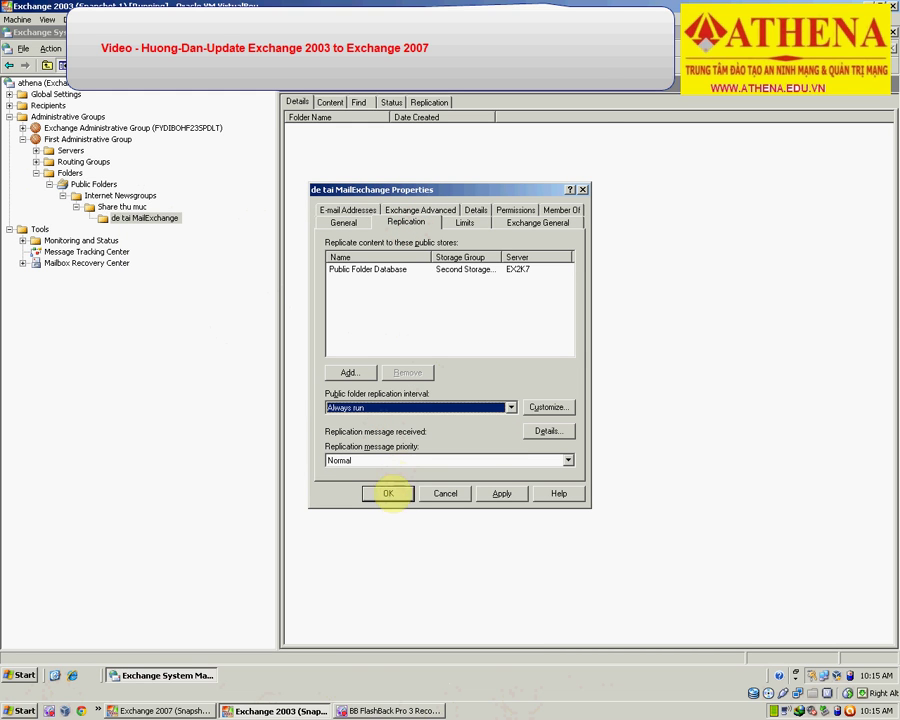
key("Return")
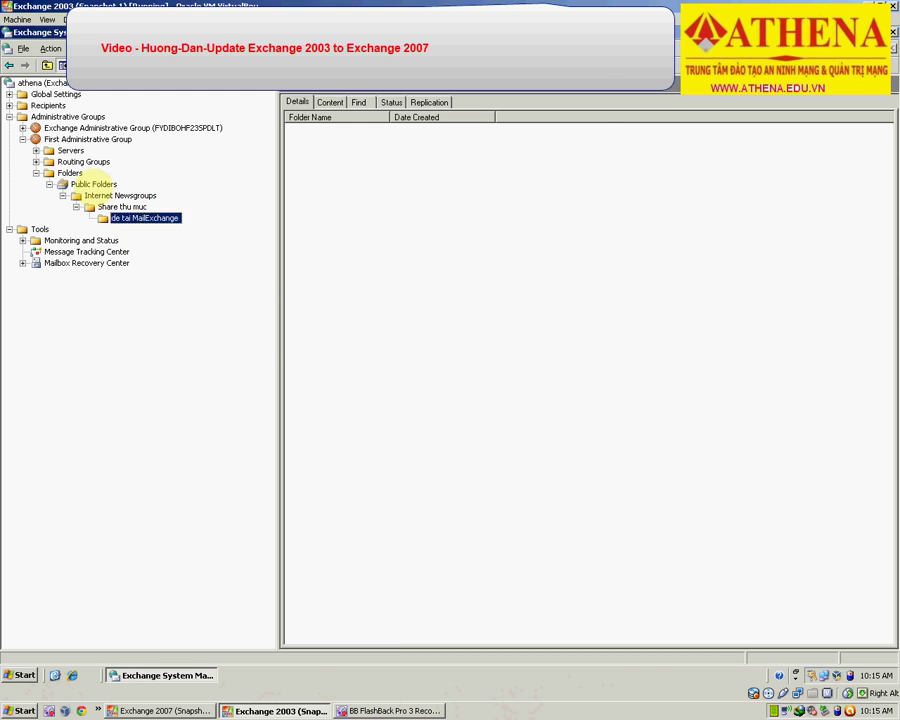
Open and close the Public Folders properties without changes
right_click(90, 185)
left_click(155, 336)
left_click(388, 481)
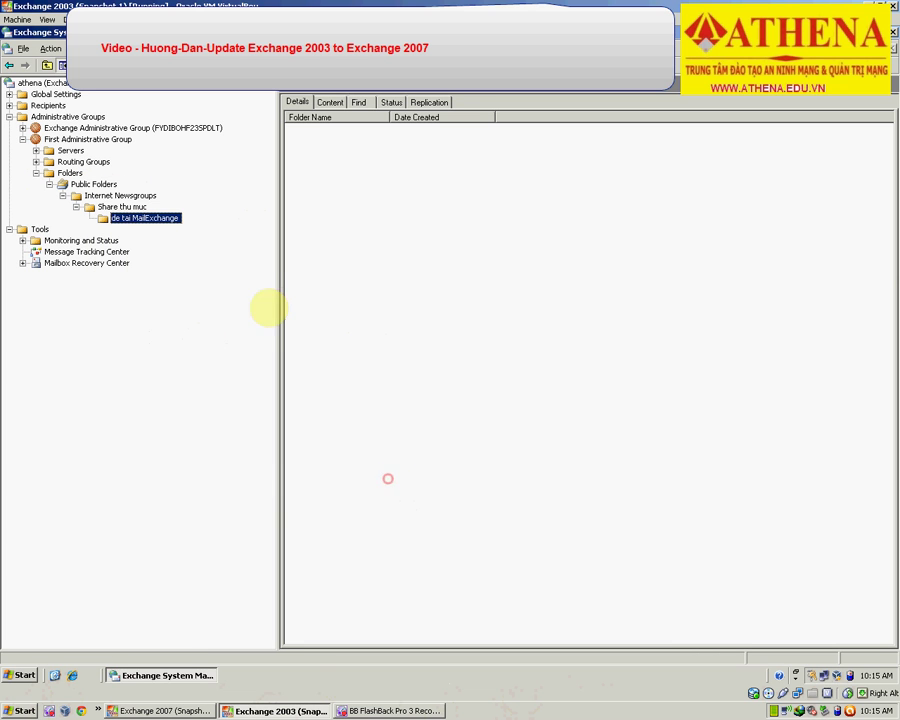
List the Recipient Update Services with full names, then minimize System Manager
left_click(9, 105)
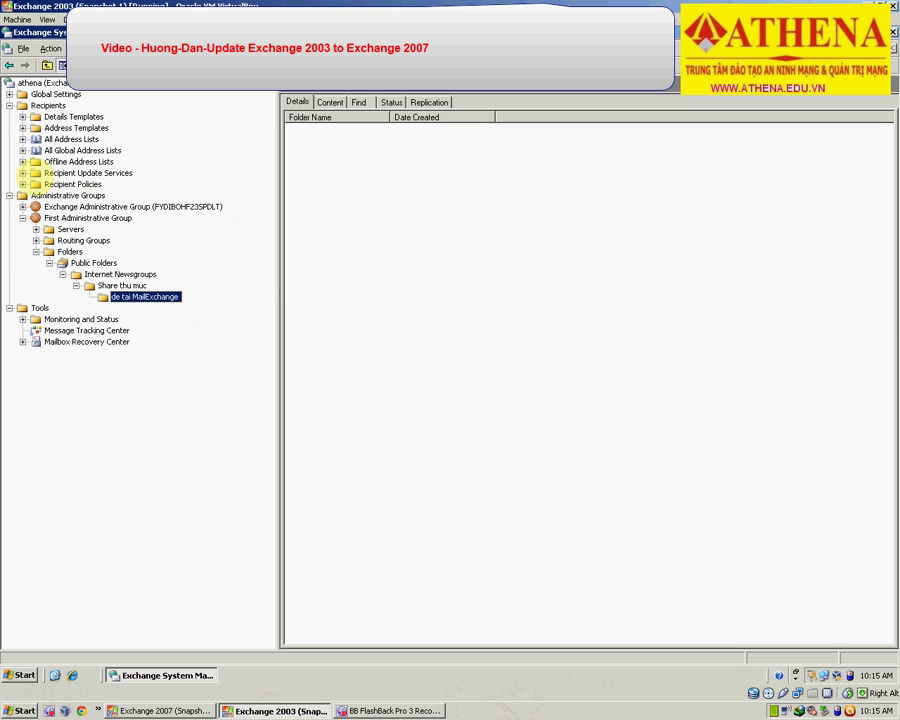
left_click(62, 175)
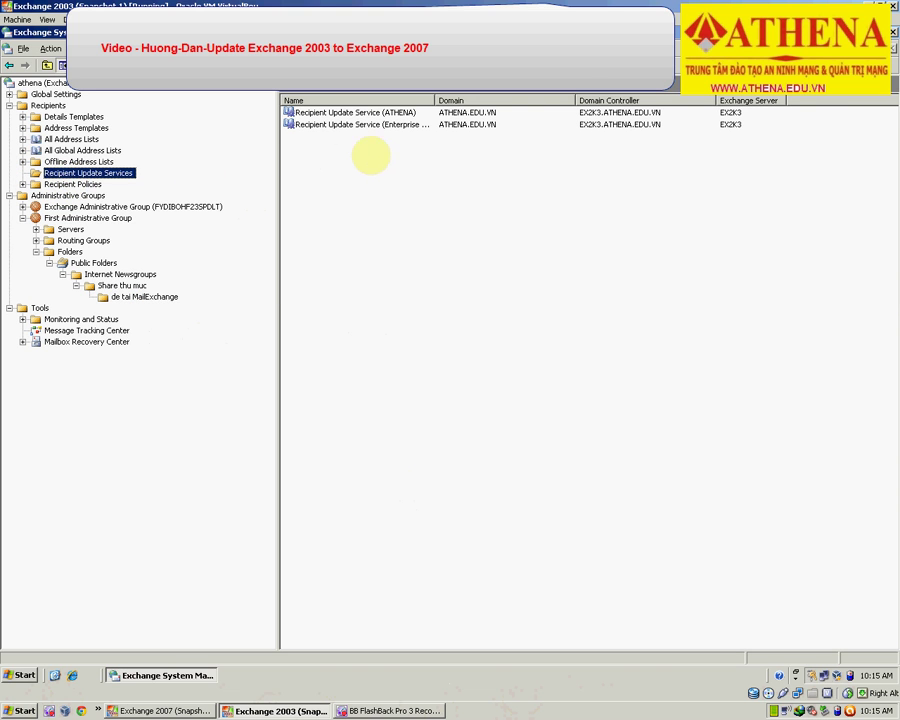
left_click(342, 124)
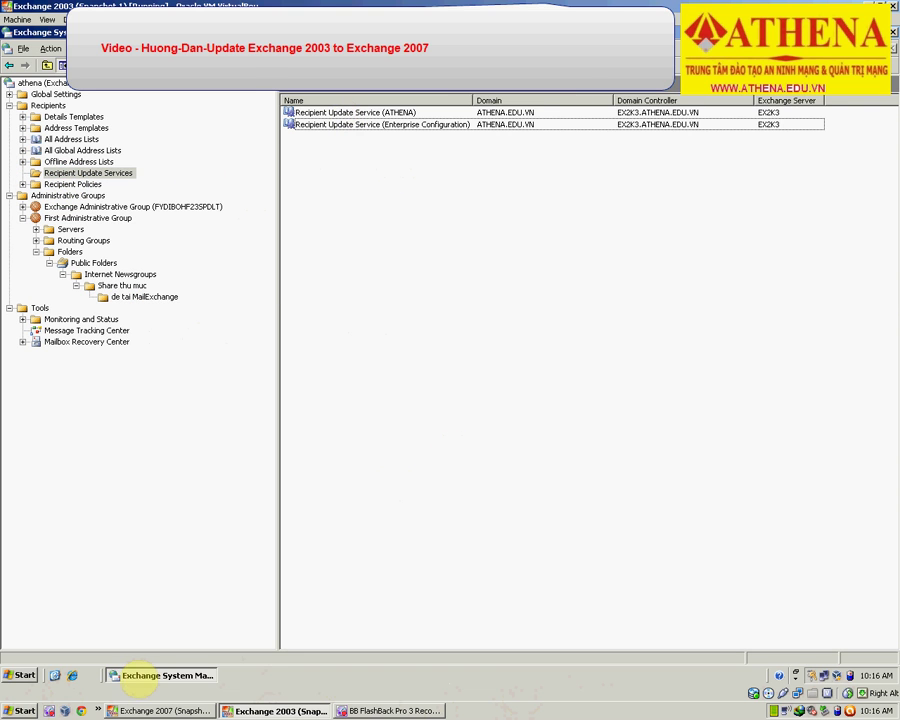
left_click(129, 675)
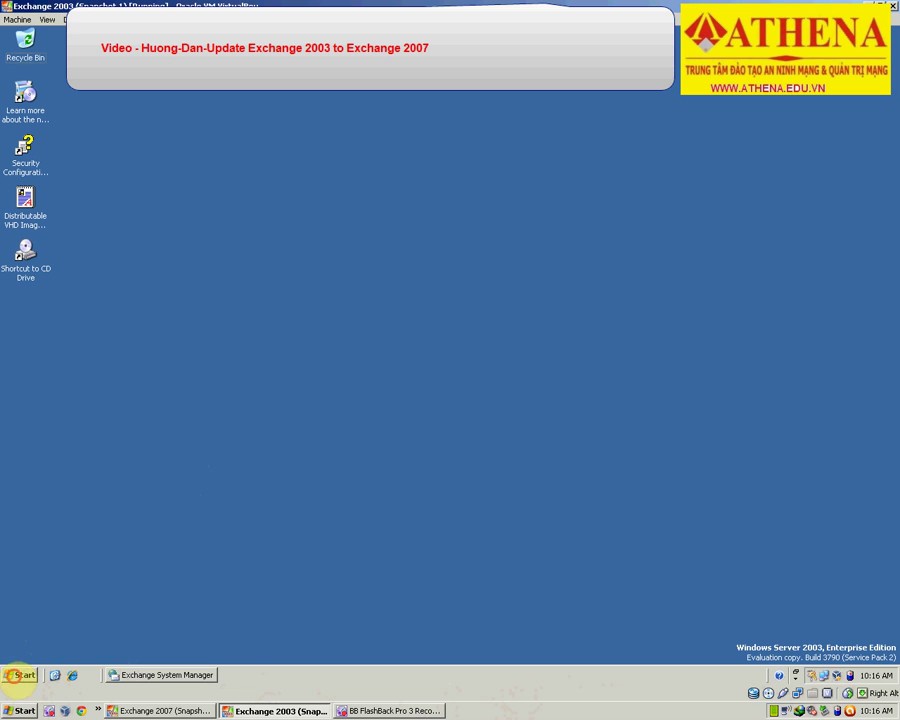
Browse My Computer to C:\Windows Installation Files\I386
left_click(20, 675)
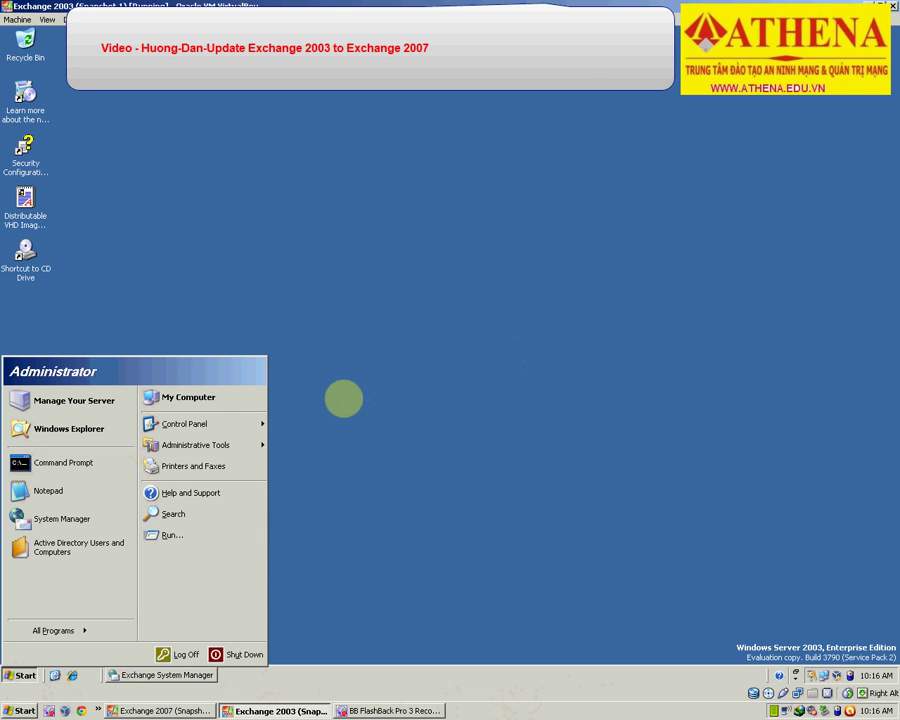
left_click(234, 391)
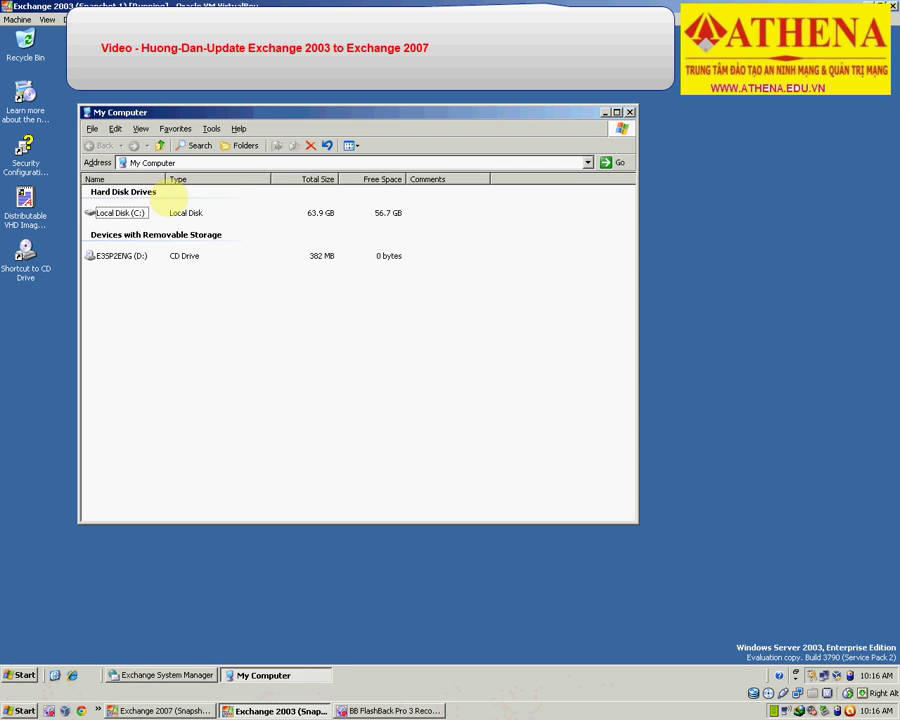
double_click(134, 209)
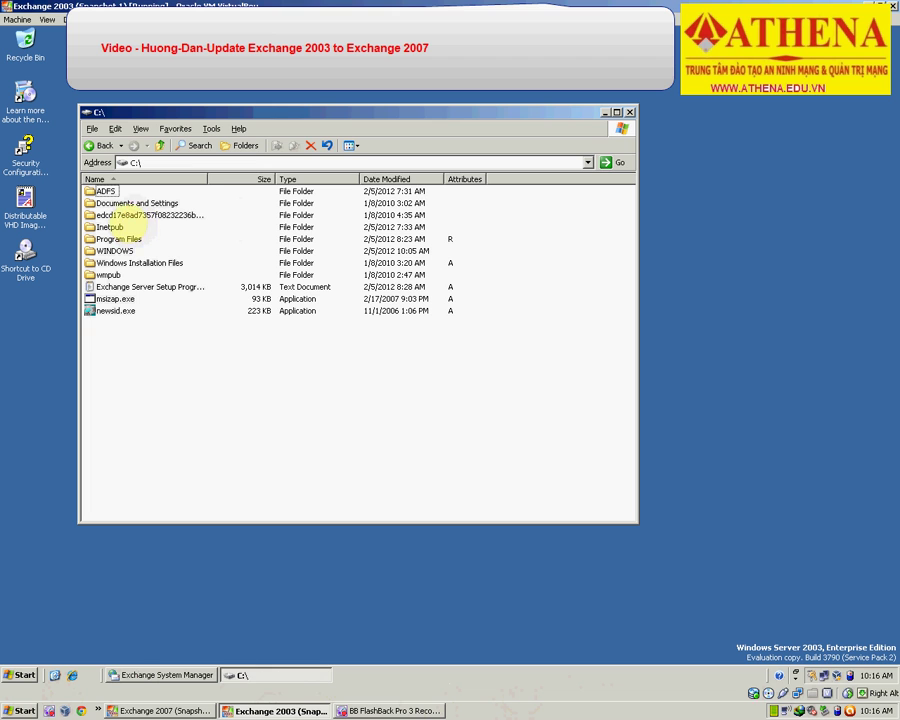
double_click(125, 263)
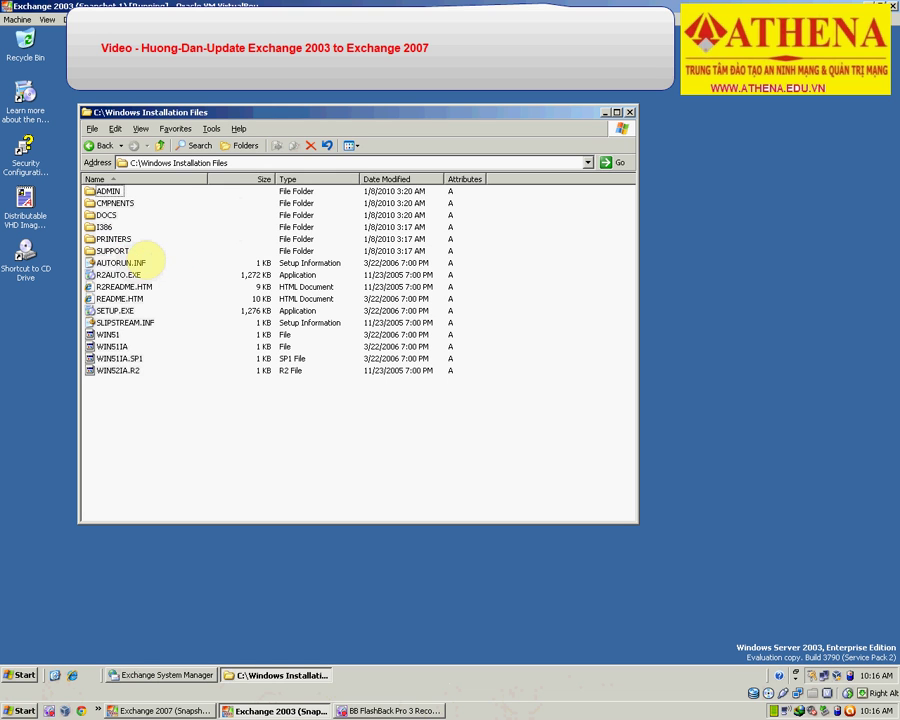
double_click(98, 226)
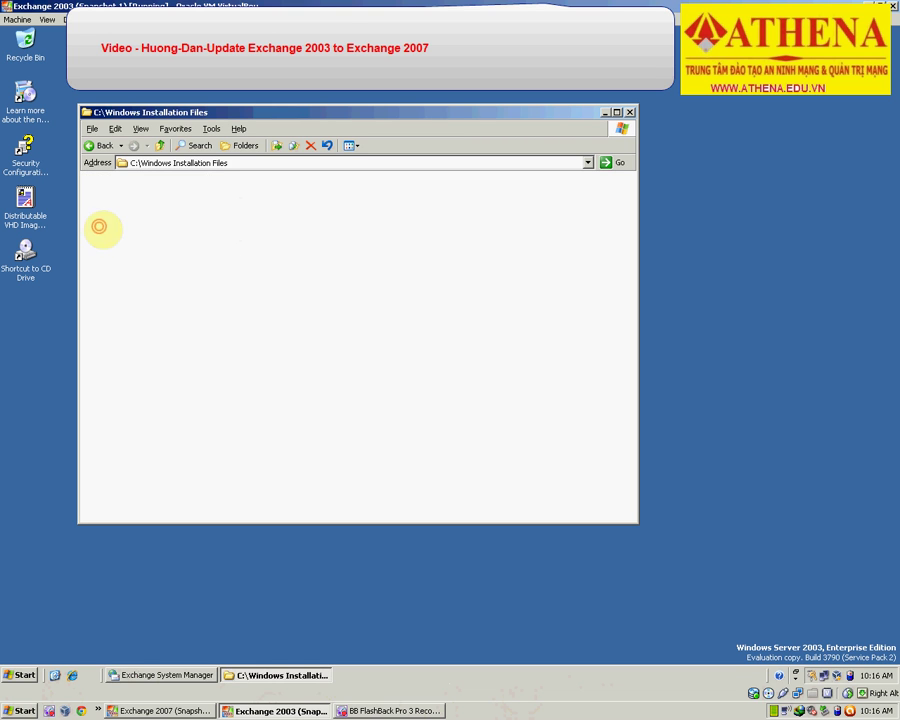
Scroll down to ADMINPAK.MSI and launch the installer
left_click(127, 237)
key("Page_Down")
key("Page_Down")
key("Down")
key("Down")
key("Down")
key("Down")
key("Down")
key("Down")
key("Down")
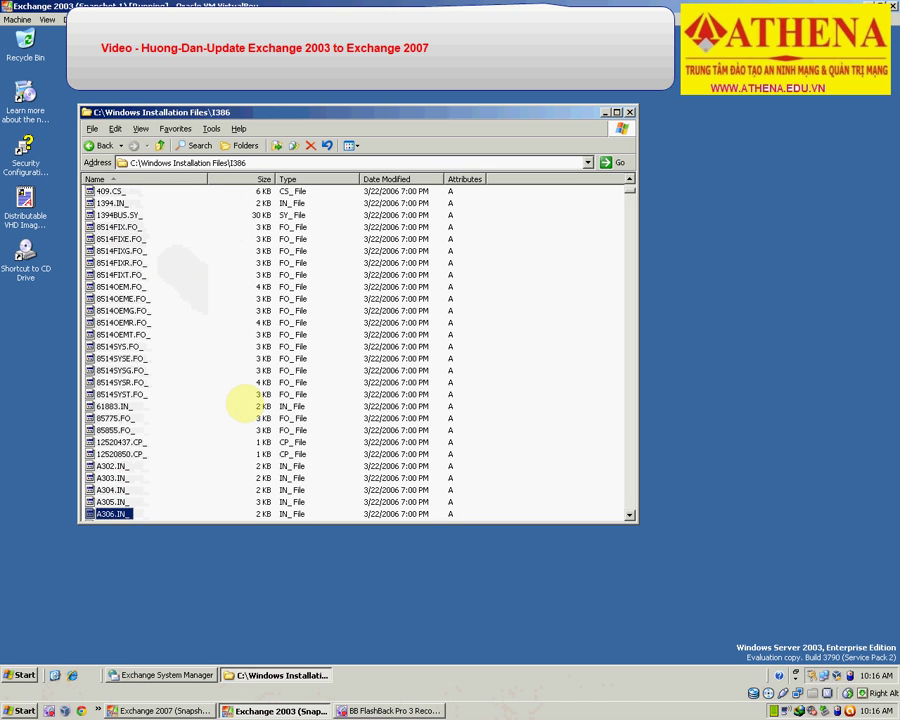
scroll(243, 398, "down", 10)
scroll(250, 398, "down", 16)
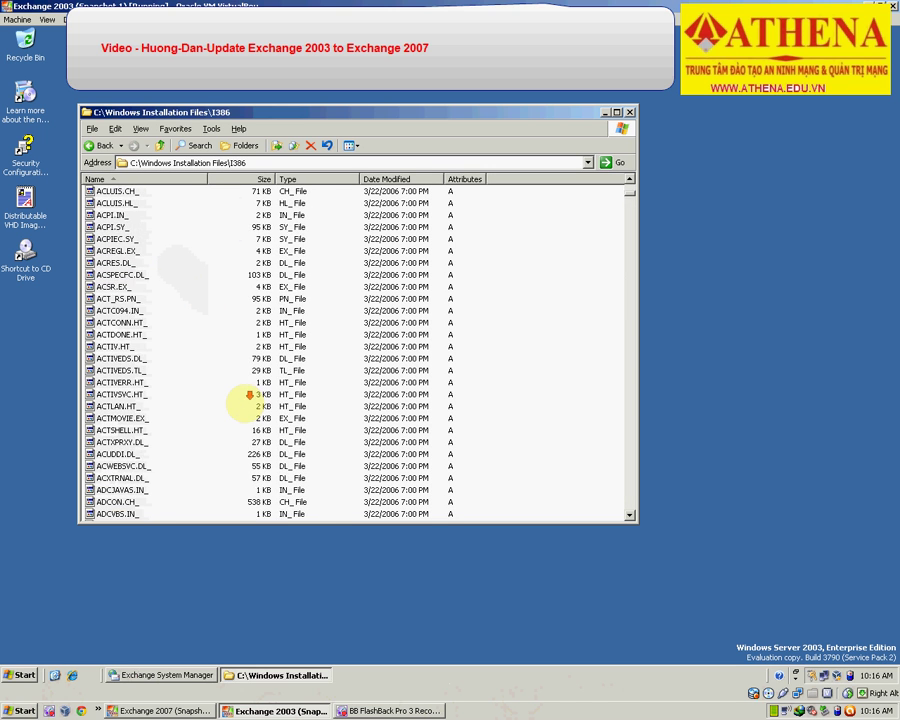
left_click(122, 311)
double_click(122, 311)
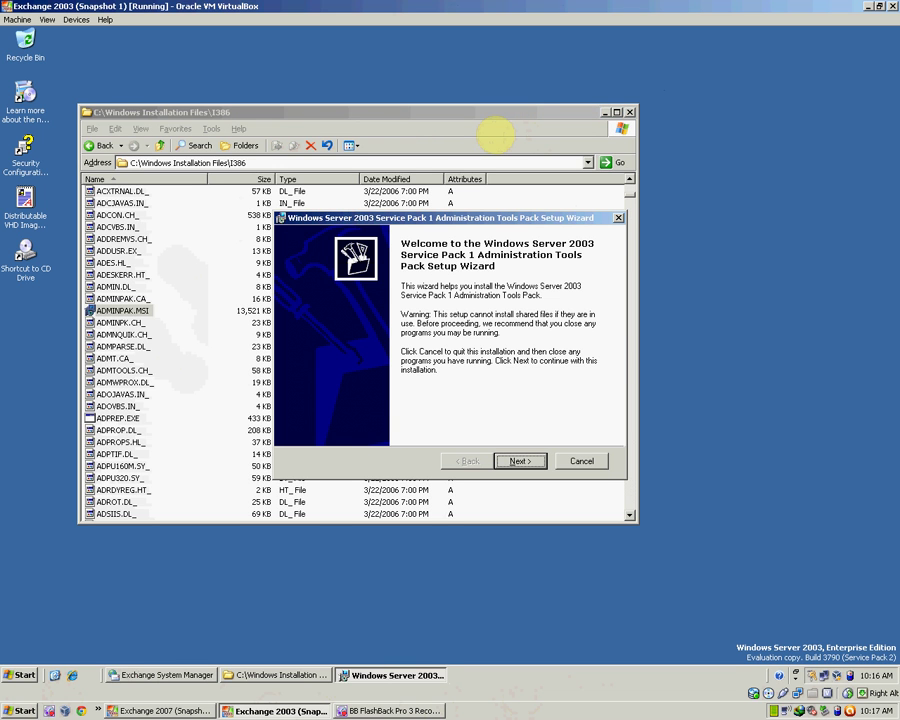
Close the I386 folder window and Exchange System Manager
left_click(628, 112)
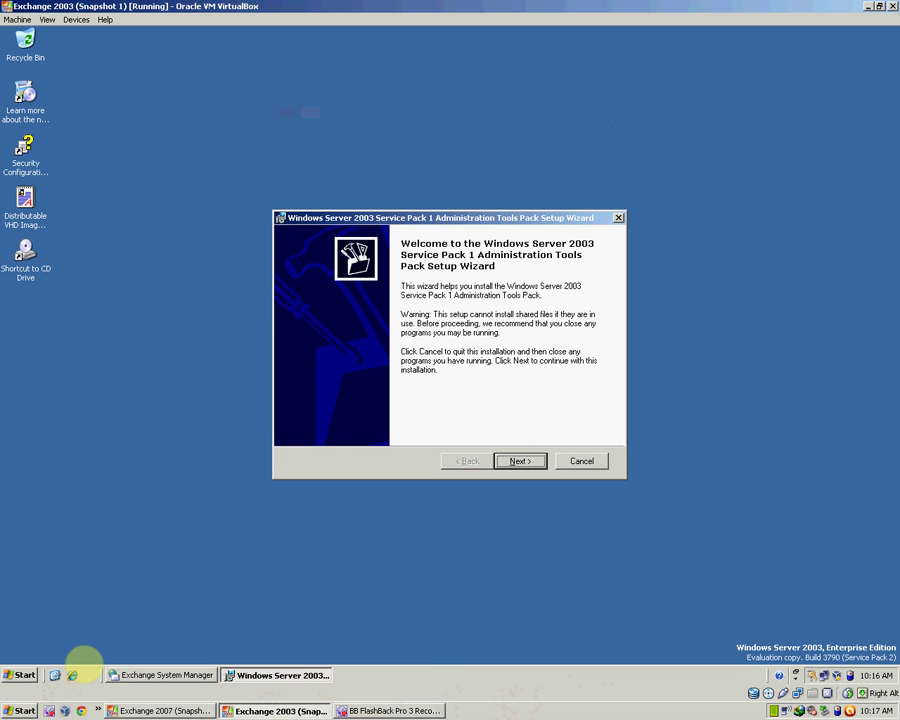
left_click(117, 676)
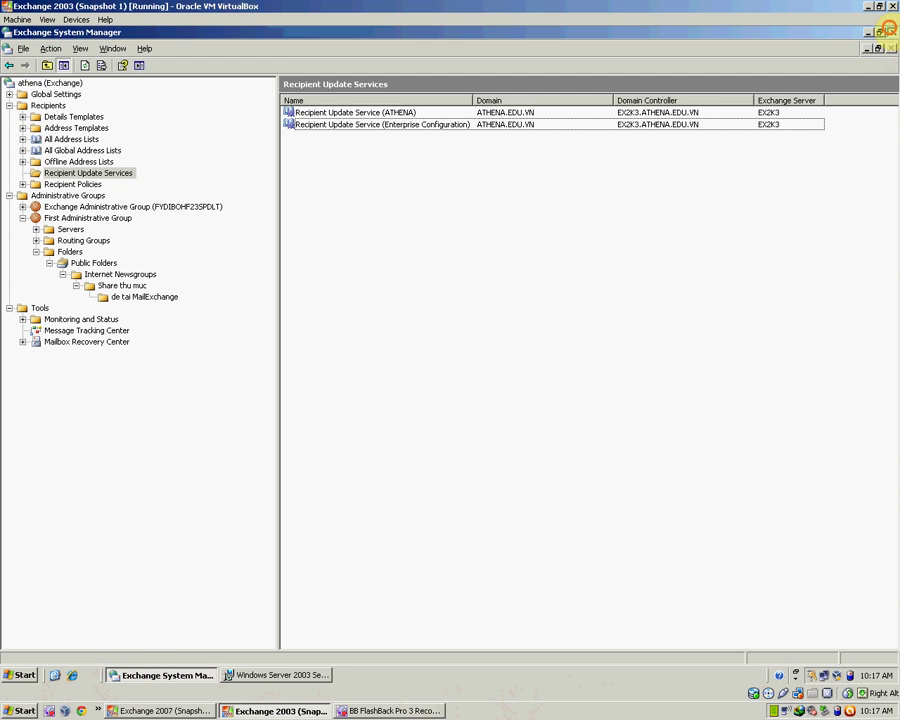
left_click(889, 31)
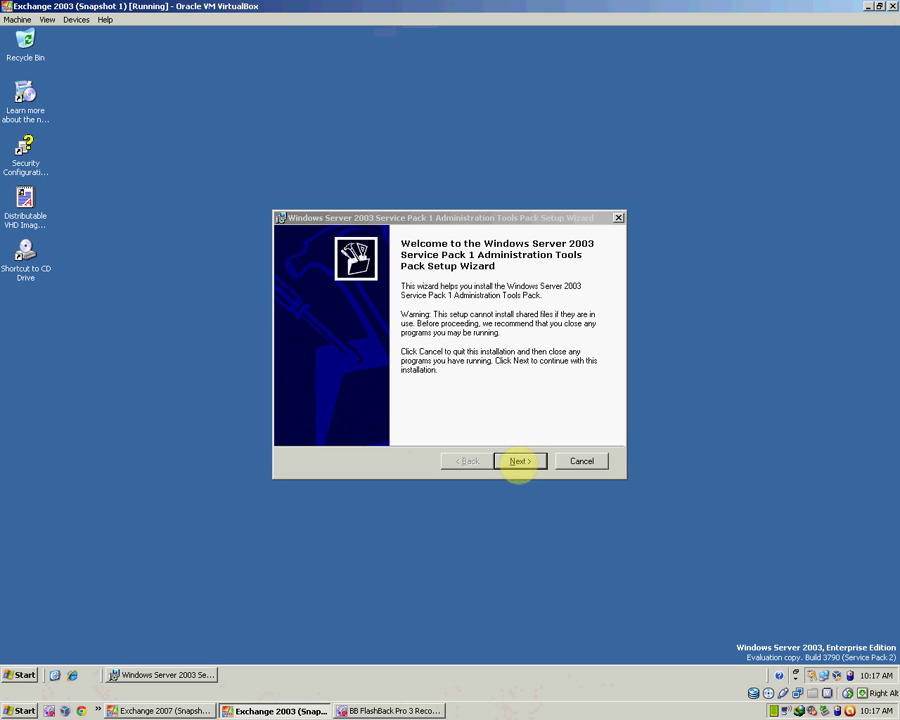
Run the SP1 Administration Tools Pack installation through to Finish
left_click(519, 461)
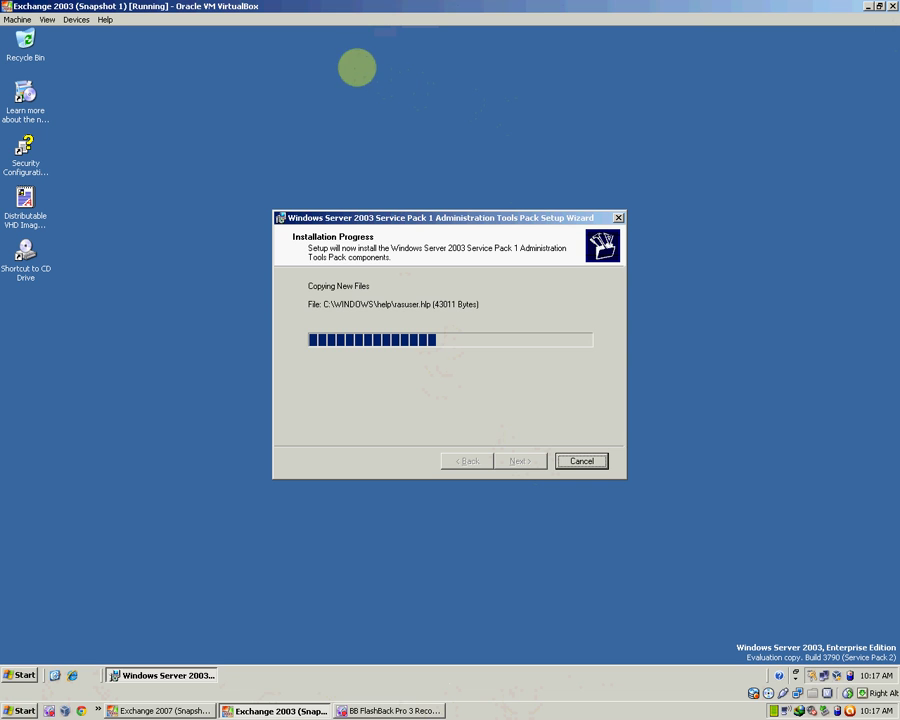
left_click(343, 68)
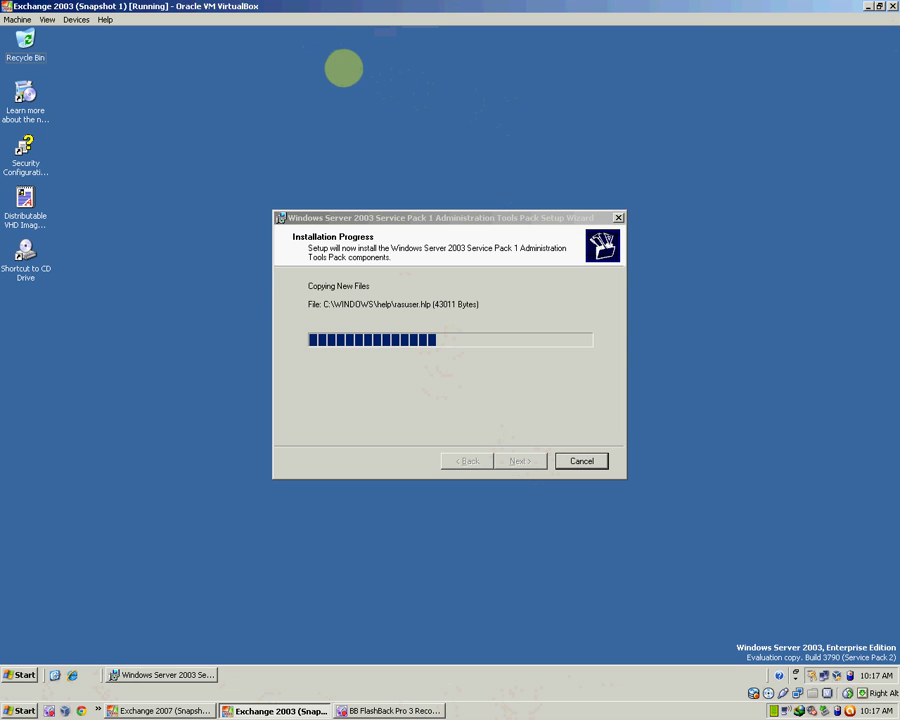
right_click(343, 68)
left_click(343, 67)
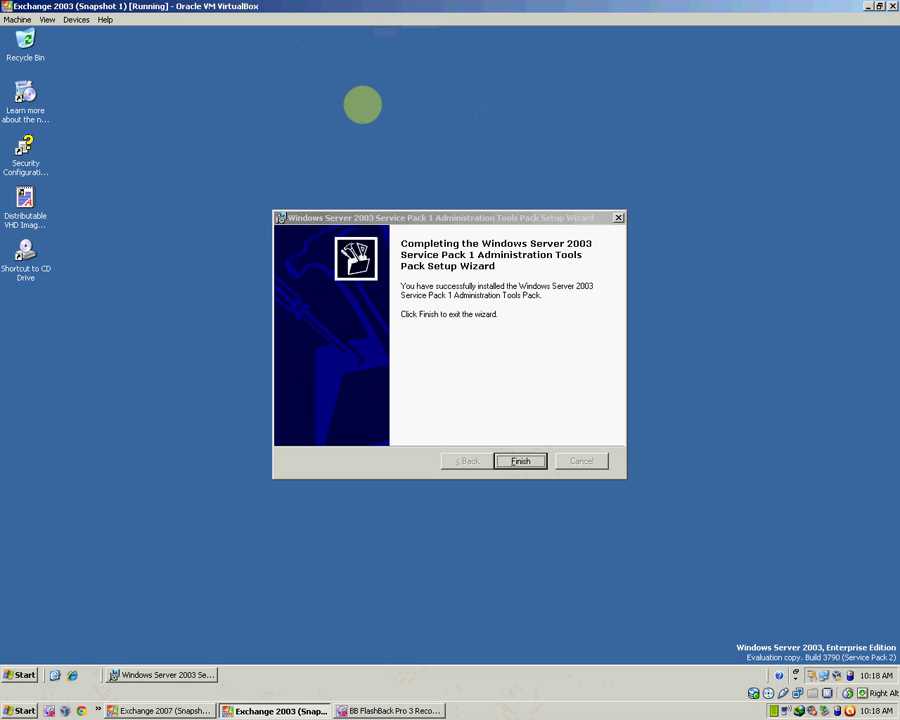
left_click(519, 460)
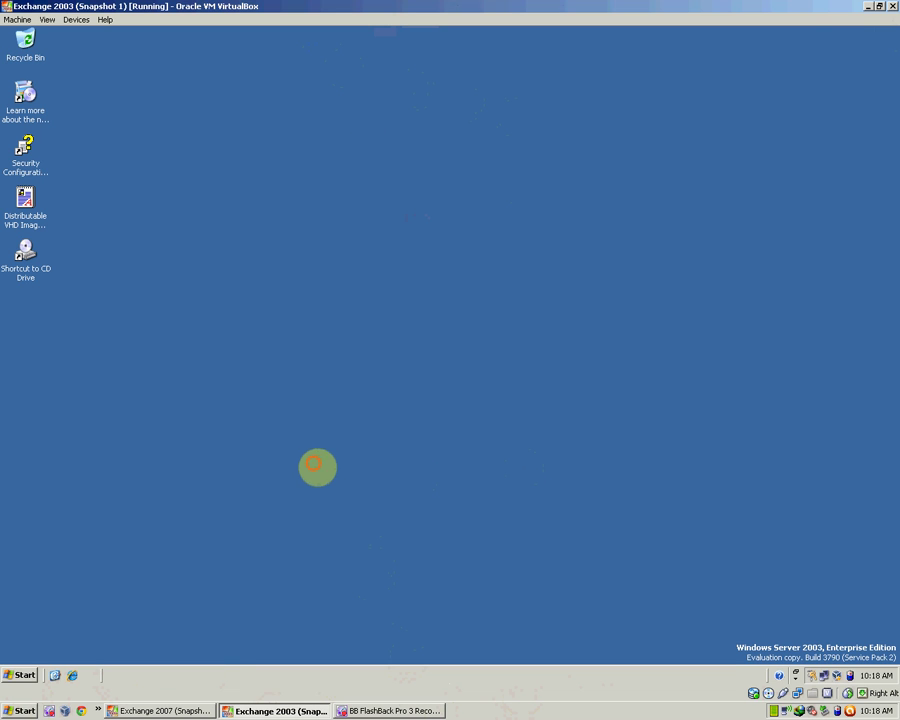
Launch the Active Directory Schema console and glance at its domain controller selection
key("super+r")
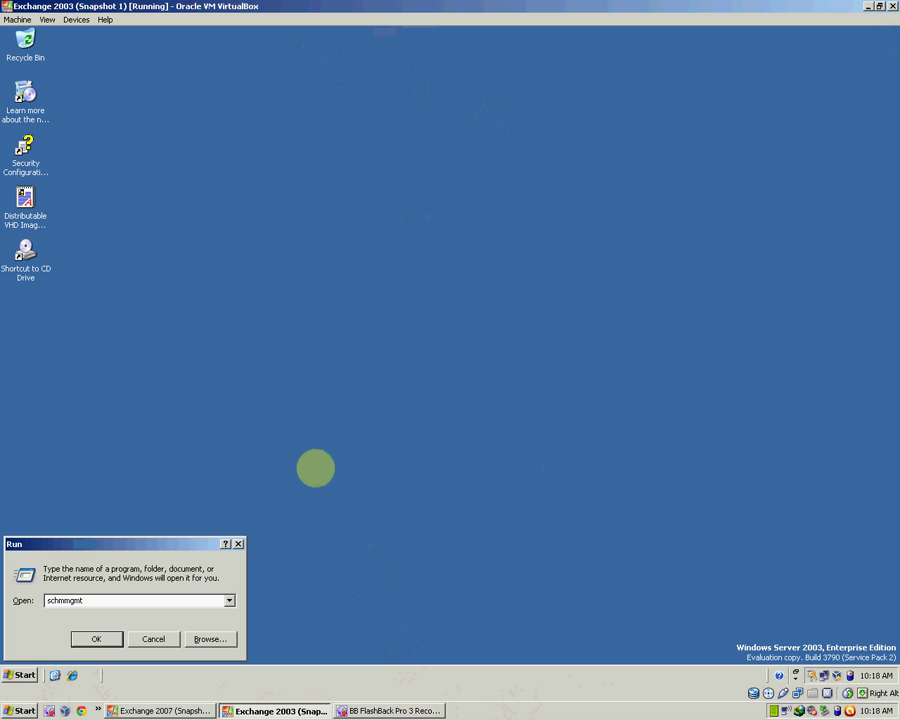
key("Return")
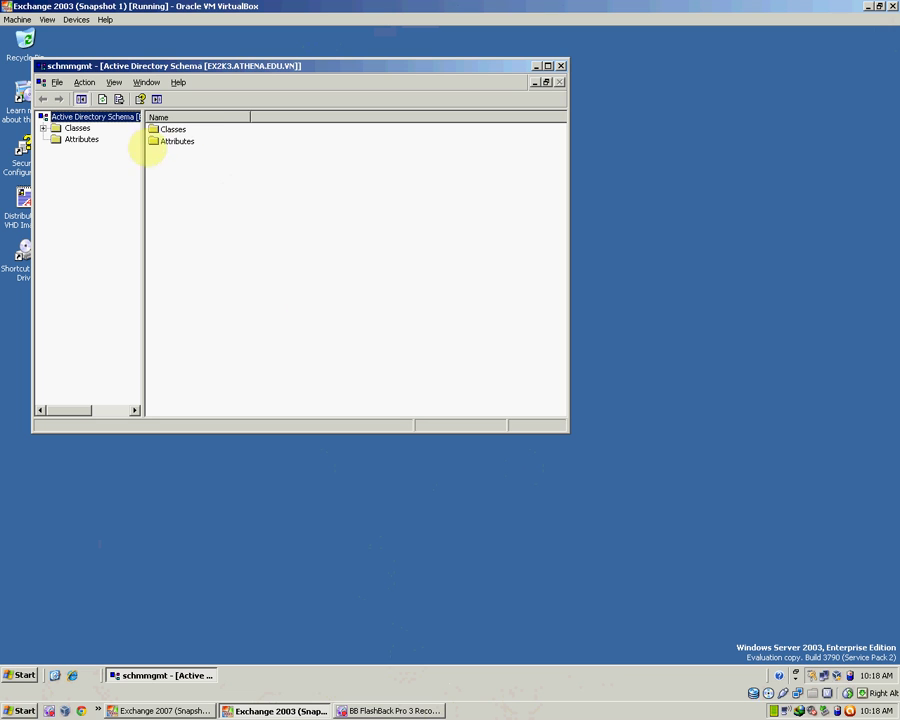
right_click(101, 118)
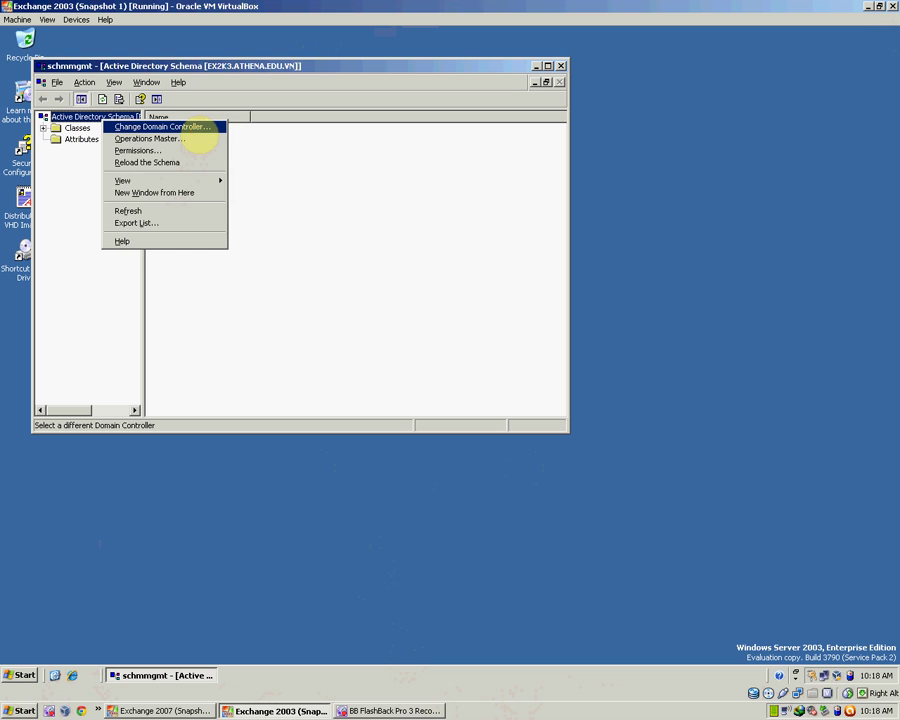
left_click(198, 128)
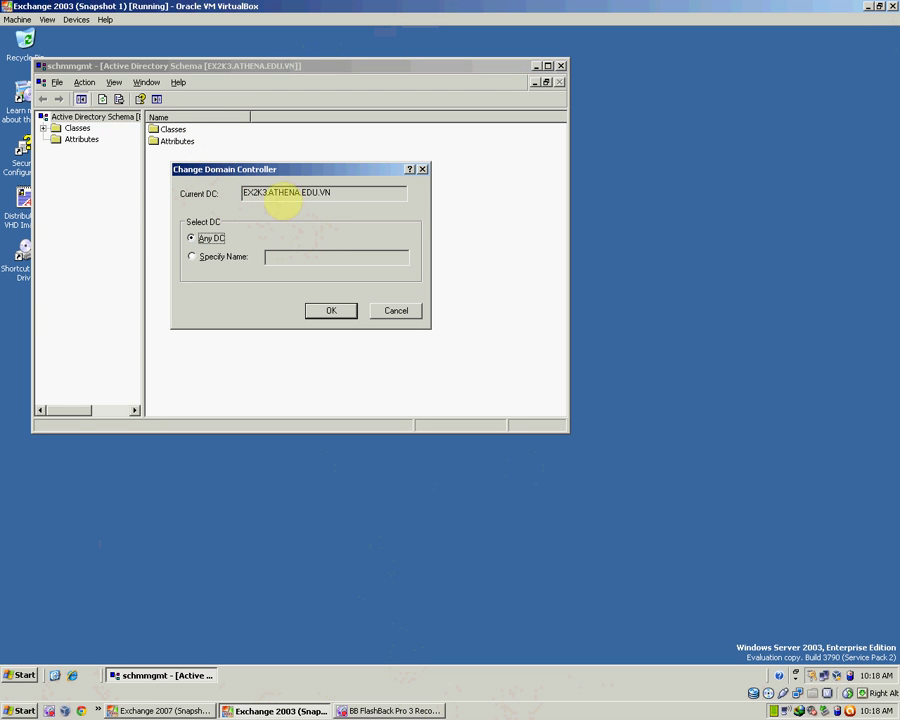
left_click(396, 310)
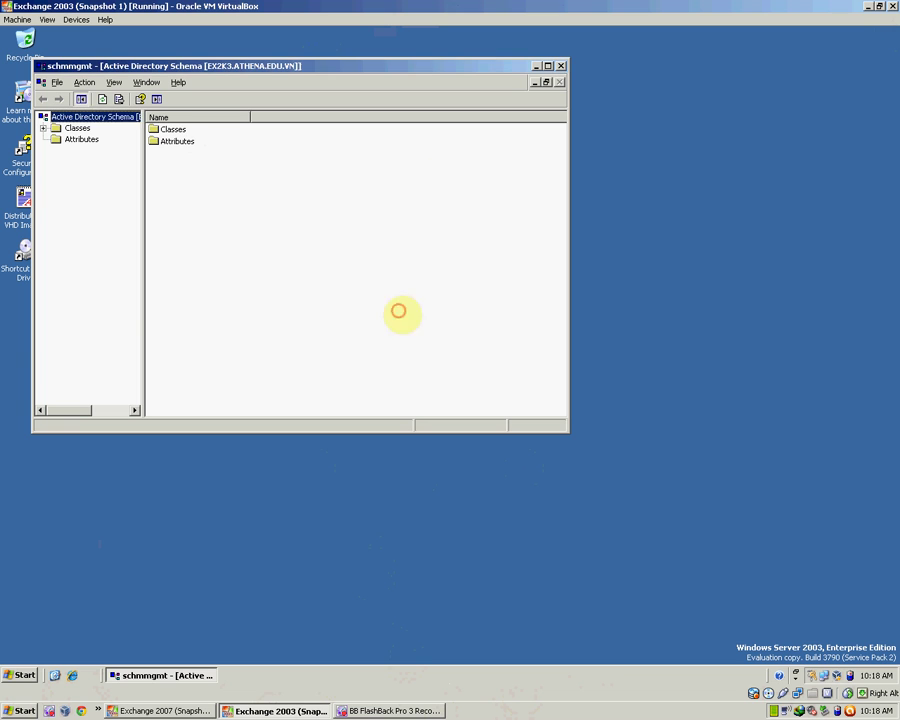
Try changing the schema master, dismissing the warning; the role stays unchanged
right_click(108, 118)
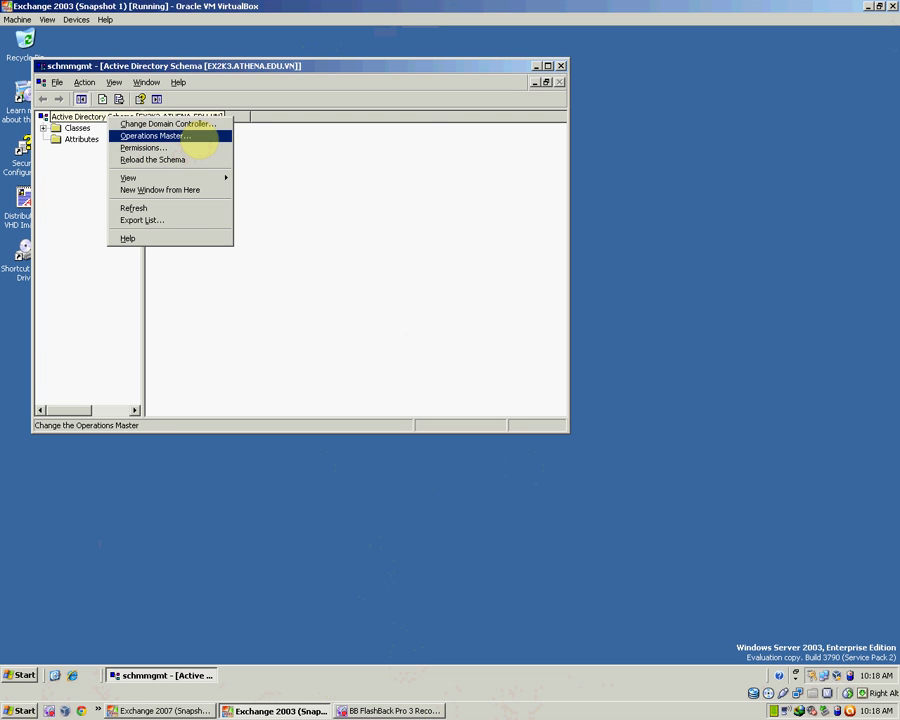
left_click(196, 136)
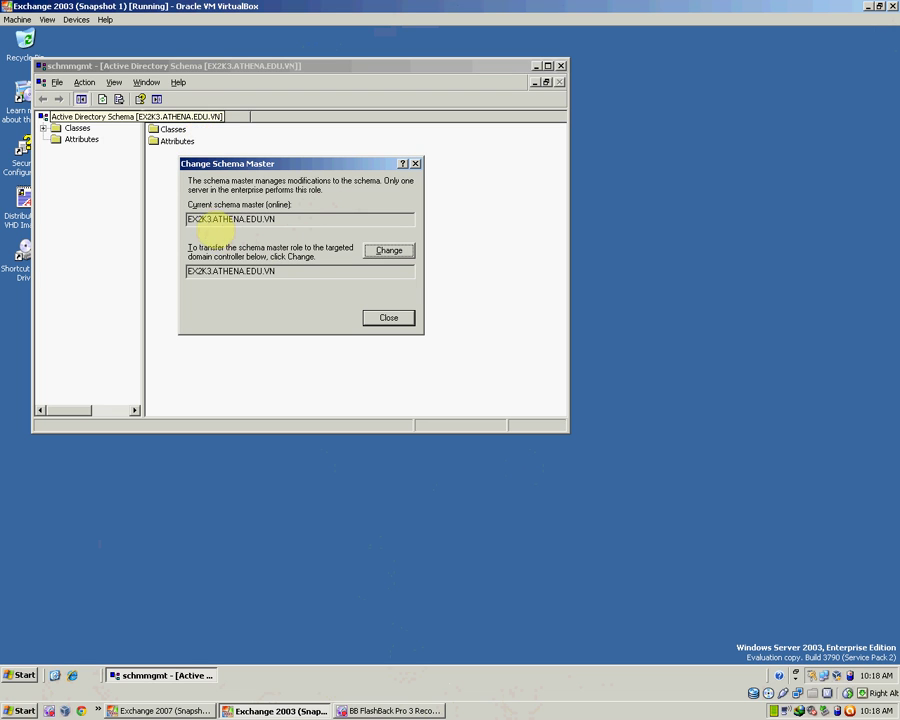
left_click_drag(198, 220, 300, 220)
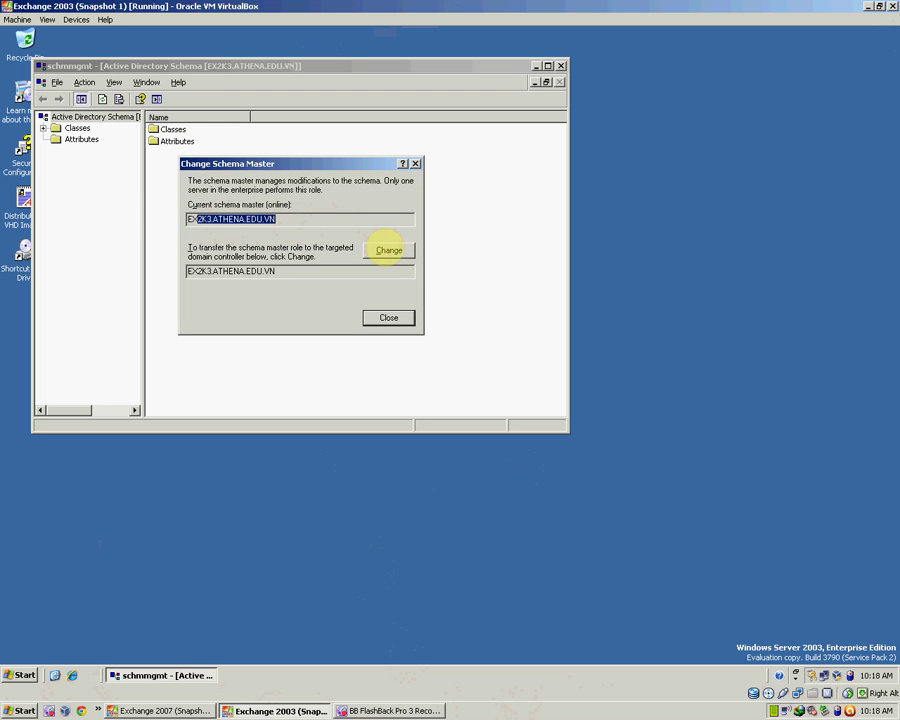
left_click(392, 250)
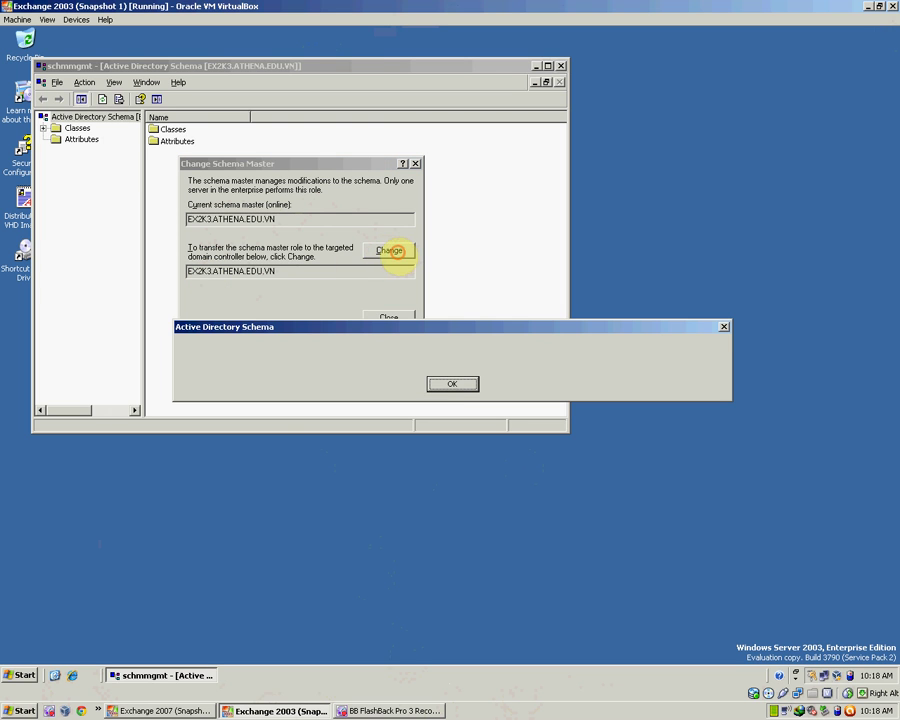
left_click(450, 385)
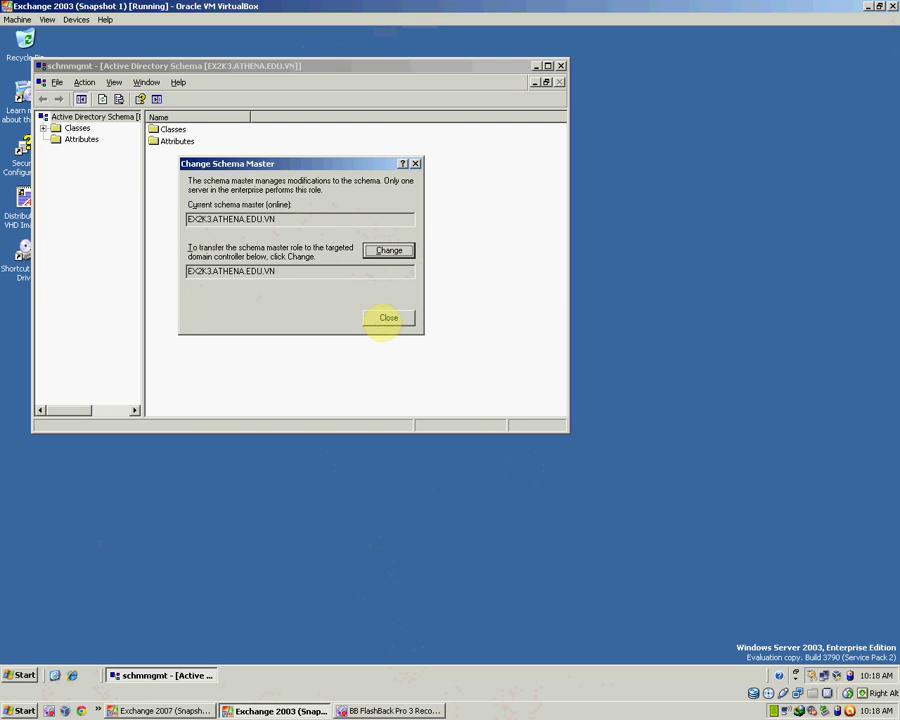
left_click(388, 317)
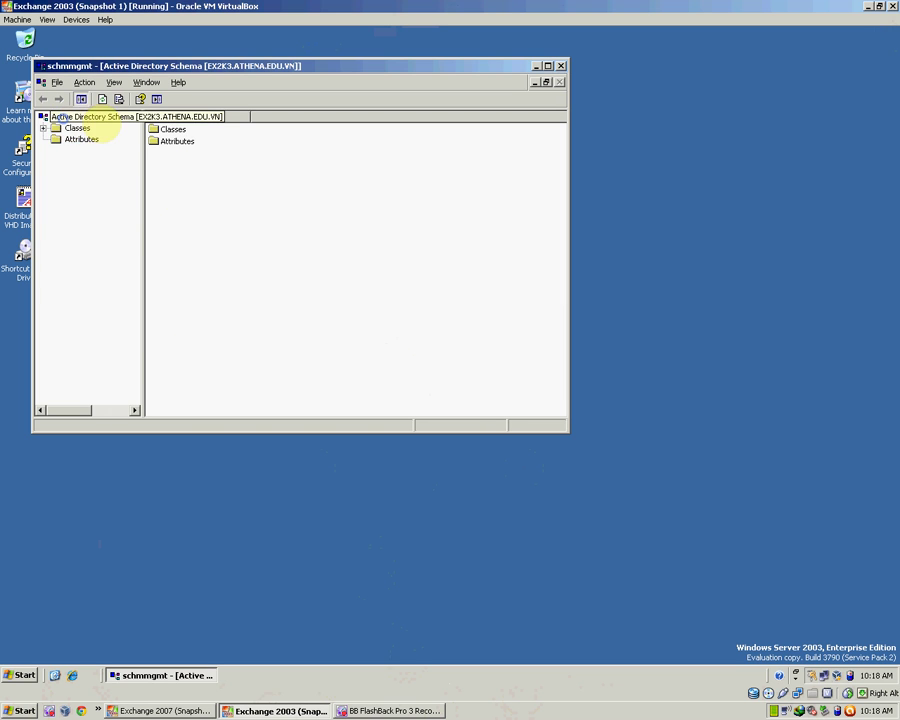
Connect the schema console to EX2K3.ATHENA.EDU.VN and open a new window from the root
right_click(98, 117)
left_click(135, 125)
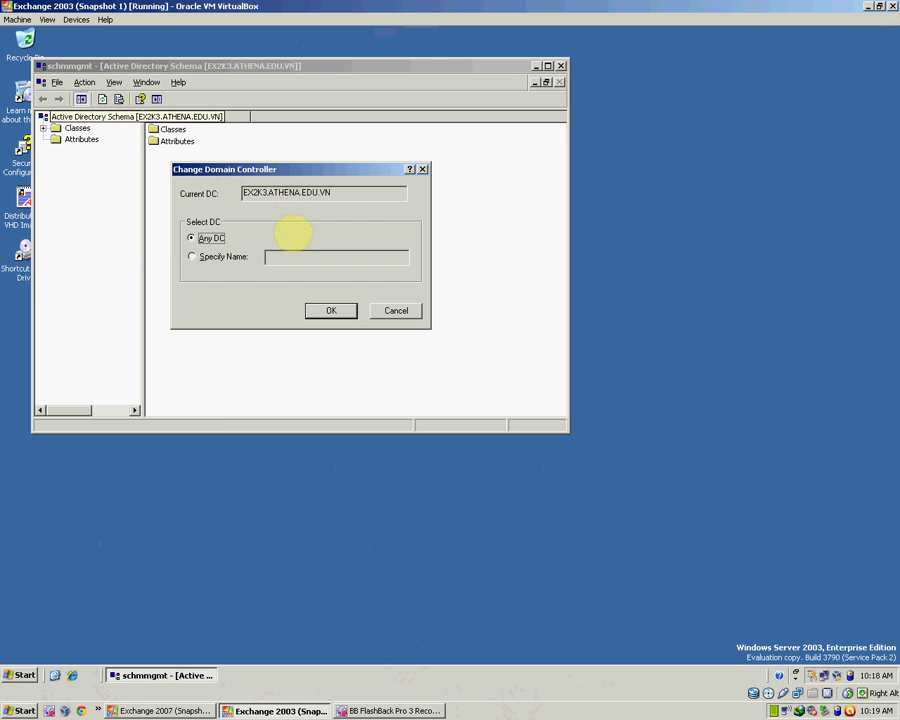
left_click(224, 257)
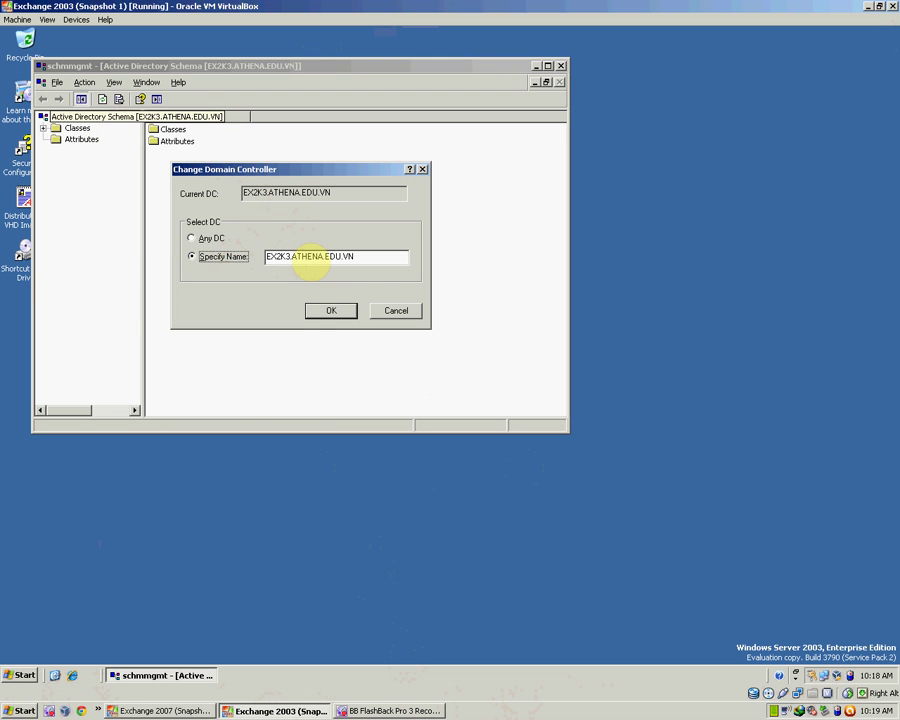
left_click(330, 310)
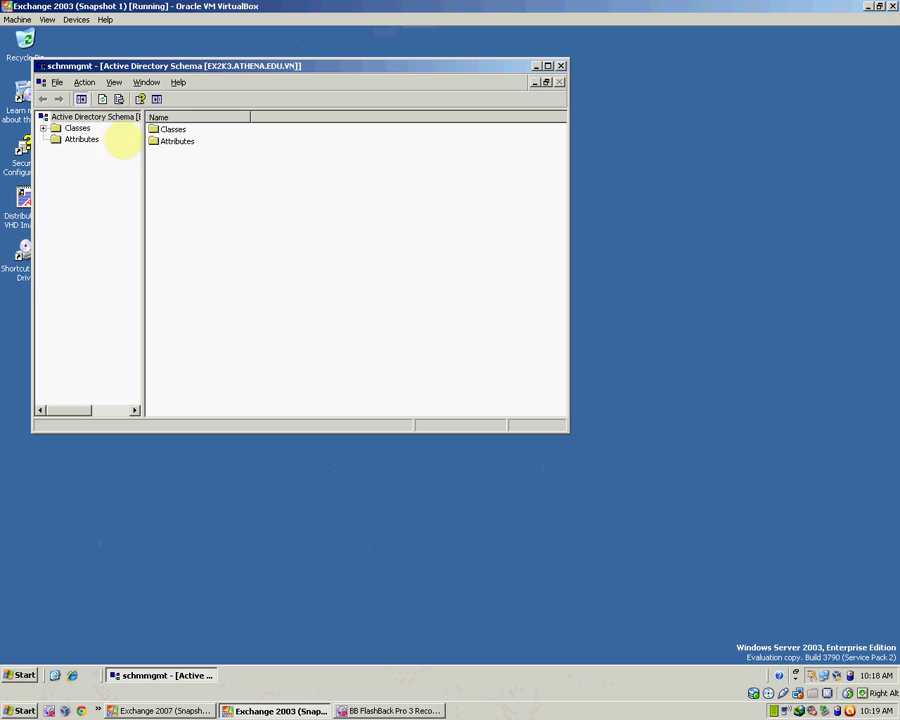
right_click(100, 118)
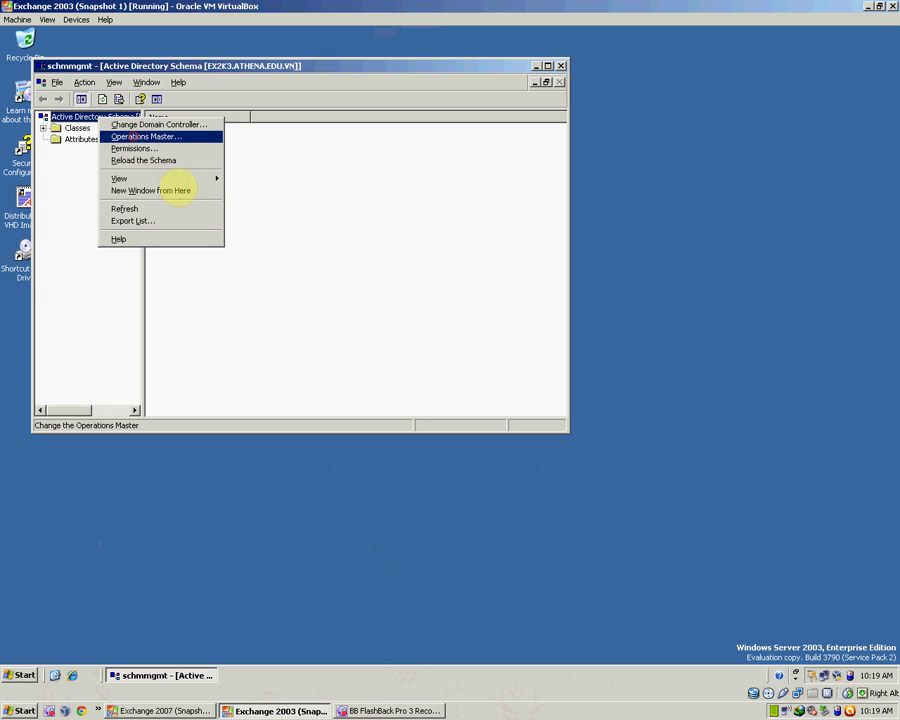
left_click(200, 192)
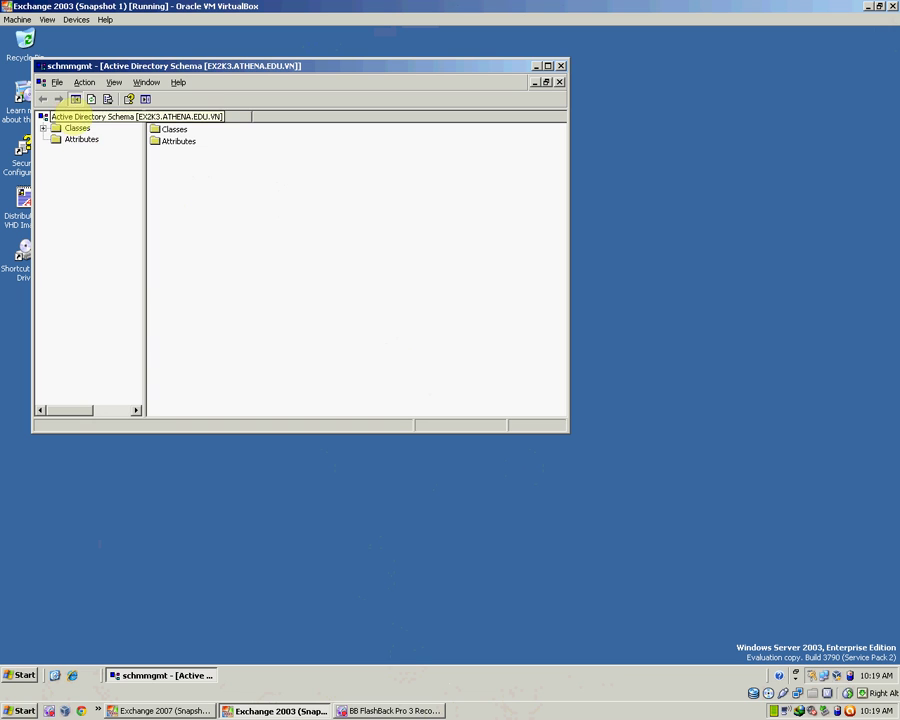
Check the Operations Master dialog for the current schema master holder
right_click(78, 118)
left_click(90, 134)
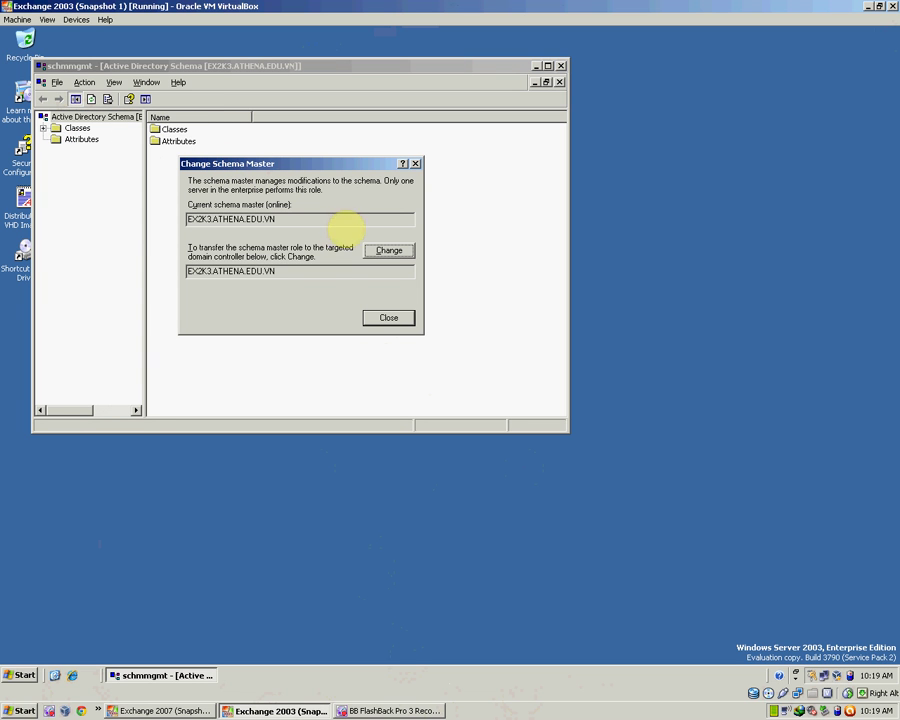
left_click_drag(213, 271, 170, 271)
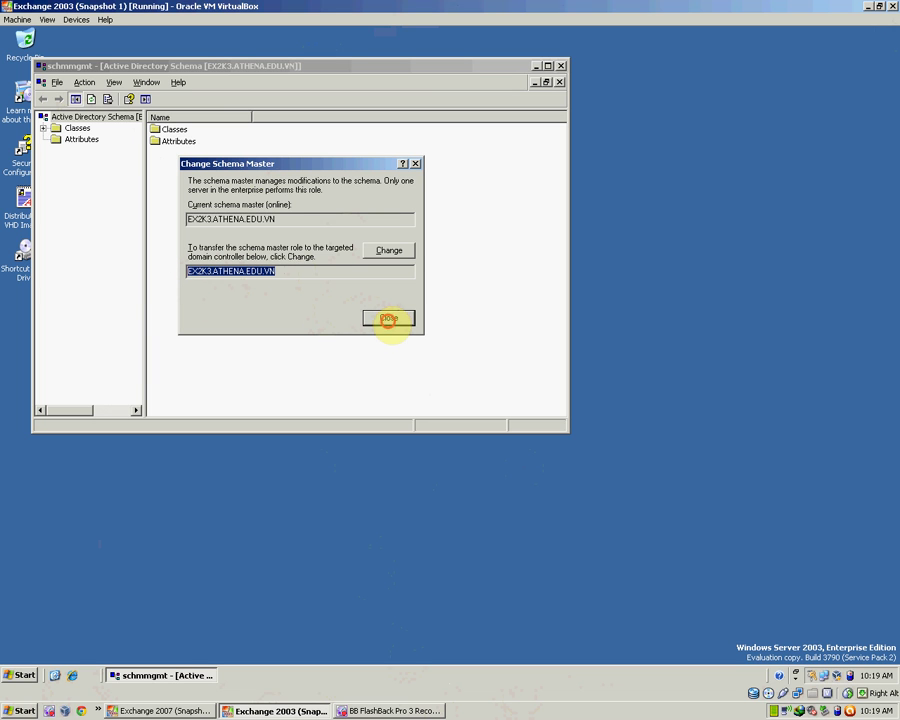
left_click(389, 318)
Switch the schema console to use Any domain controller
right_click(120, 117)
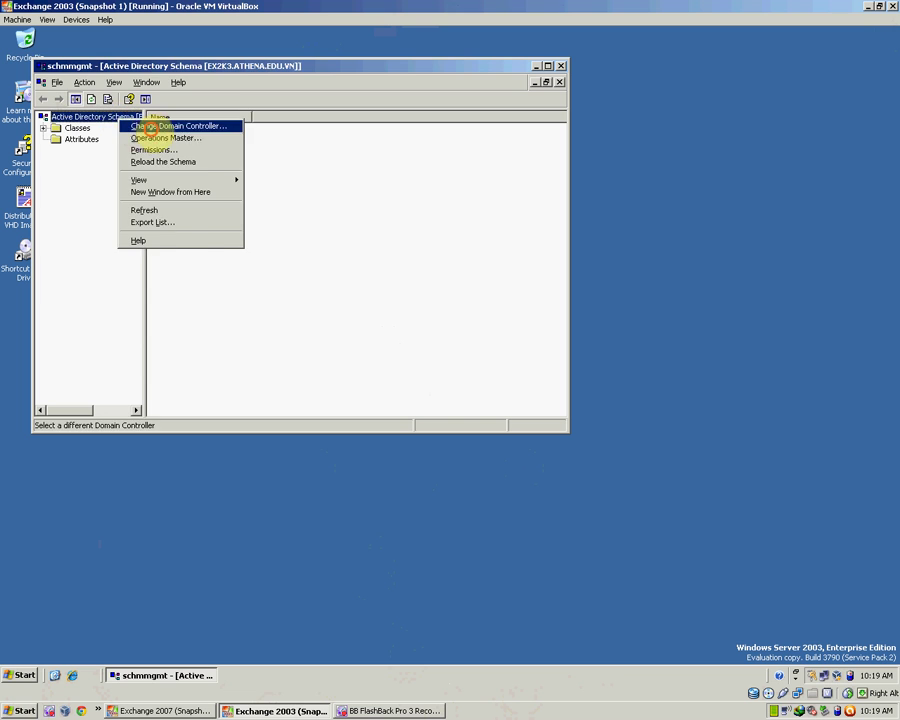
left_click(160, 127)
left_click(213, 251)
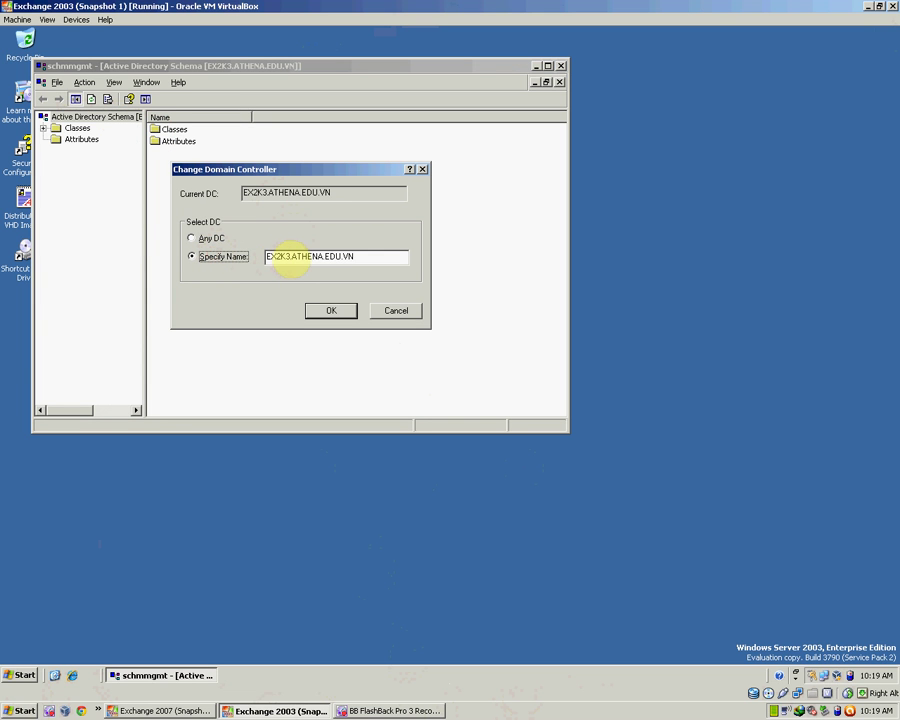
left_click(330, 256)
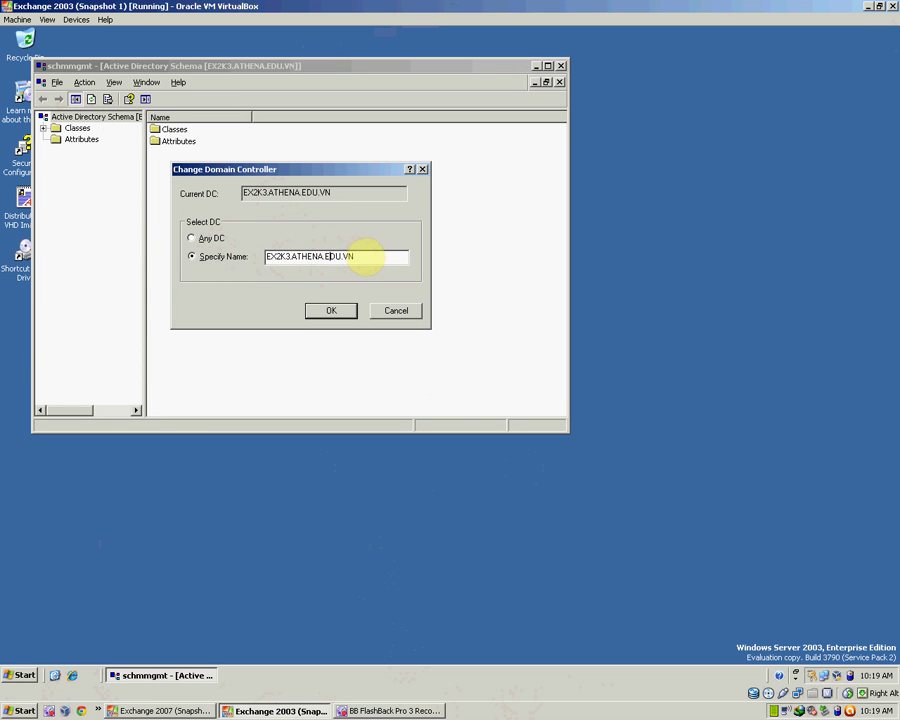
left_click_drag(361, 255, 242, 246)
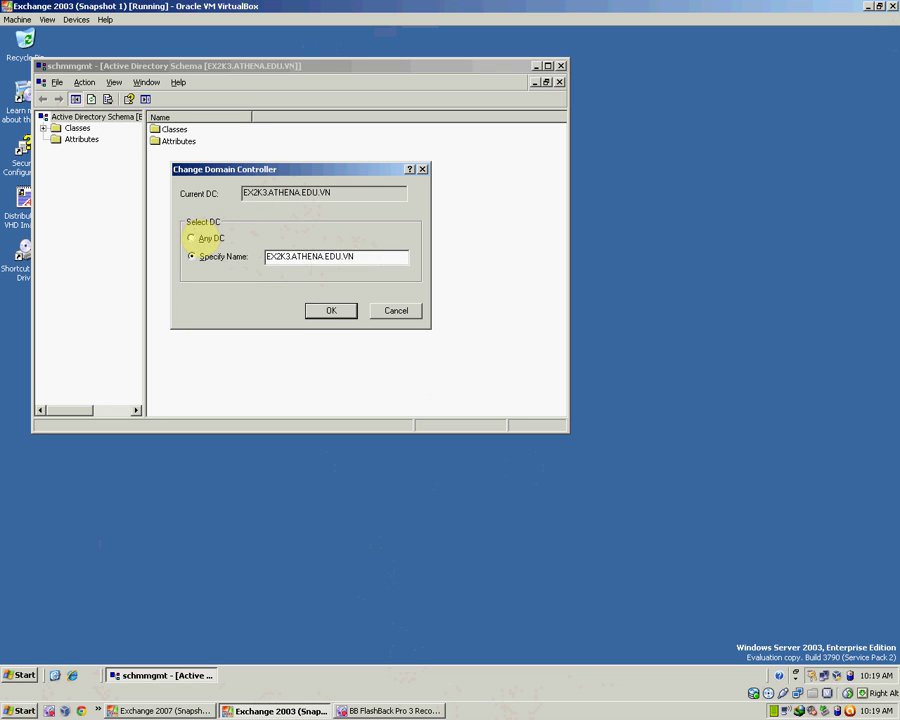
left_click(203, 238)
left_click(318, 309)
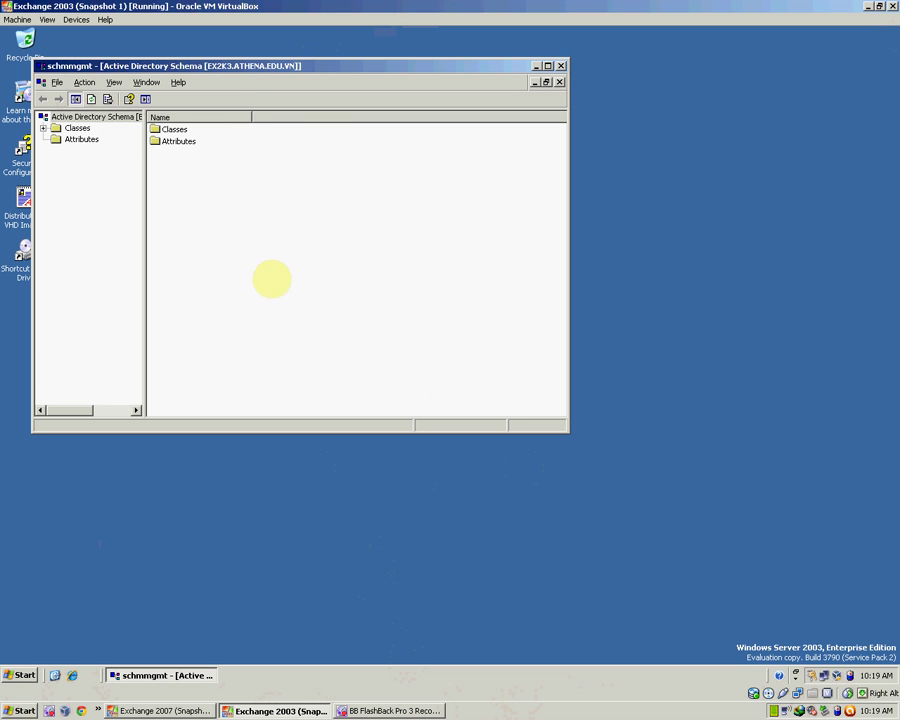
Recheck the schema master, confirming it is still EX2K3.ATHENA.EDU.VN
left_click(60, 117)
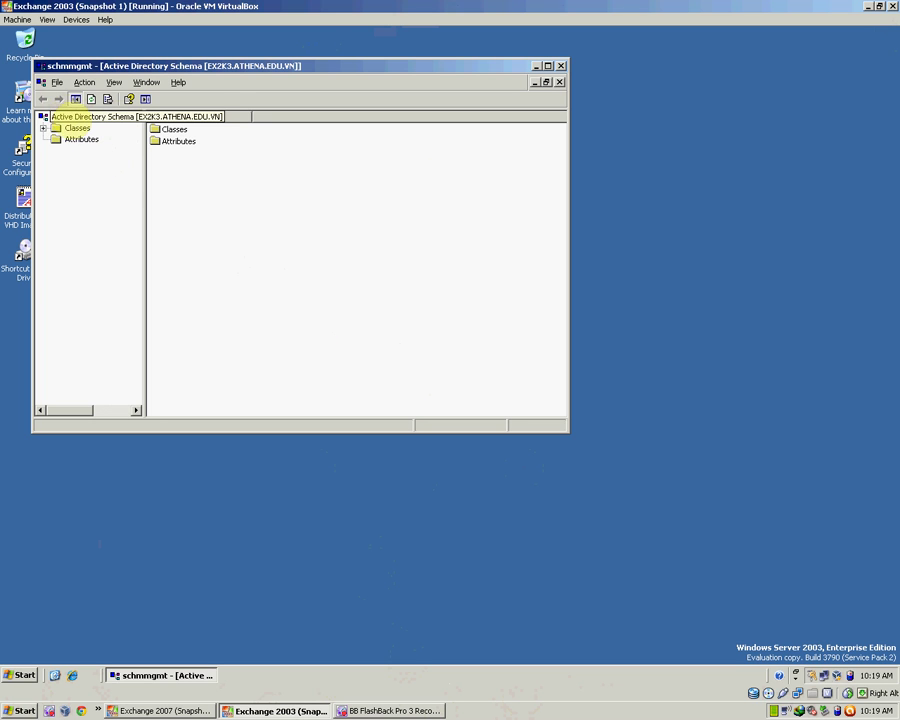
right_click(64, 118)
left_click(138, 137)
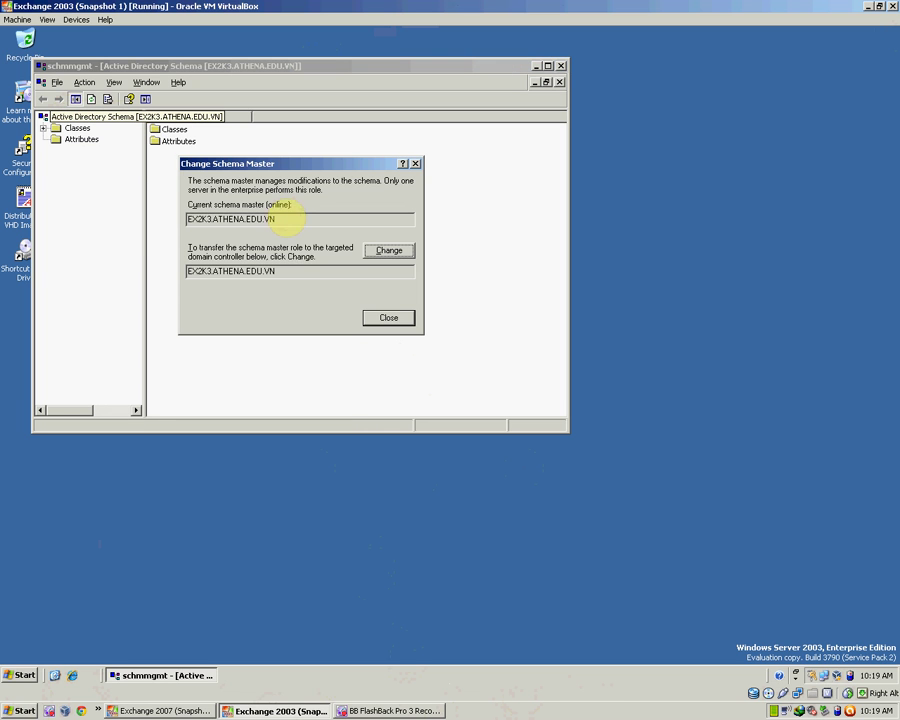
left_click(392, 316)
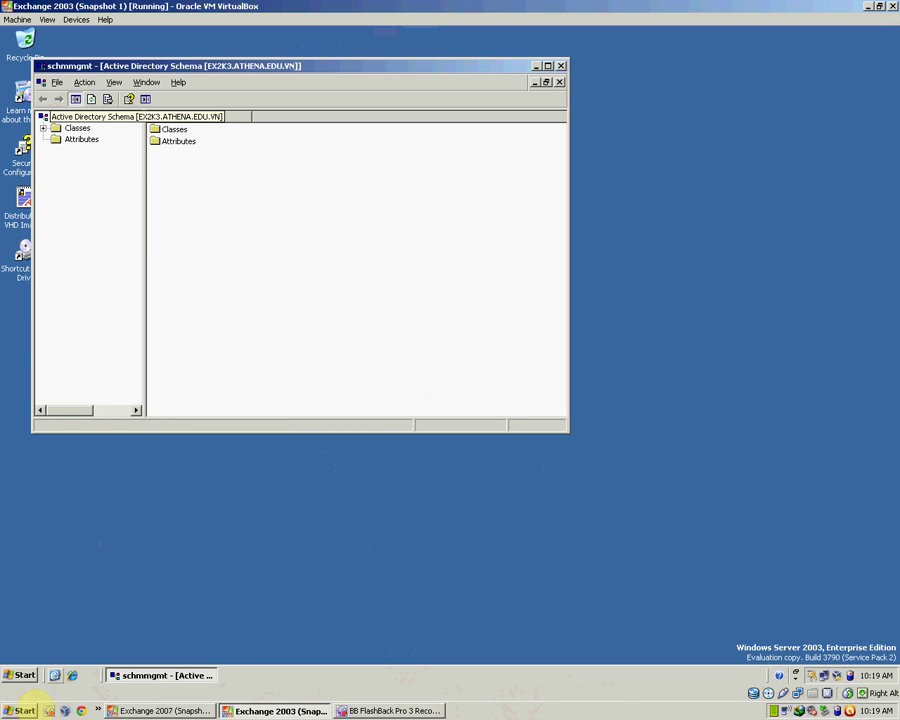
left_click(22, 675)
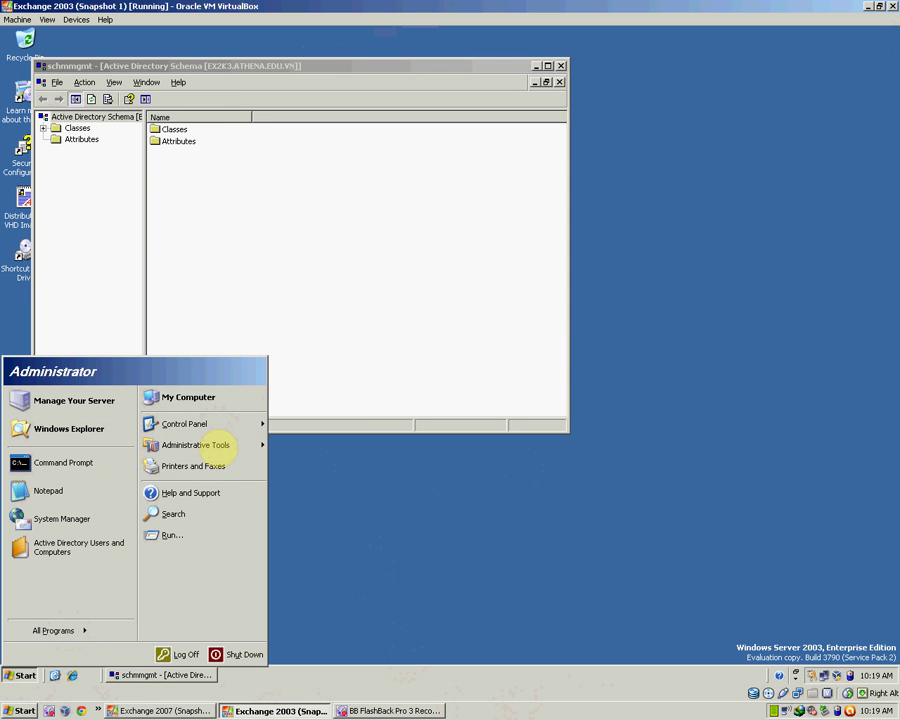
mouse_move(220, 444)
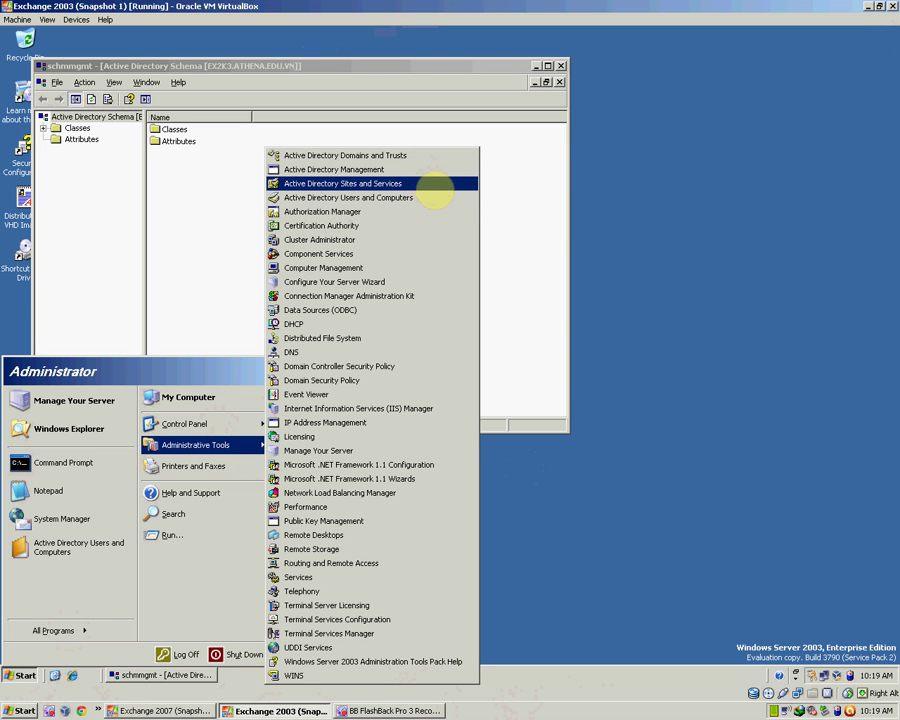
left_click(435, 184)
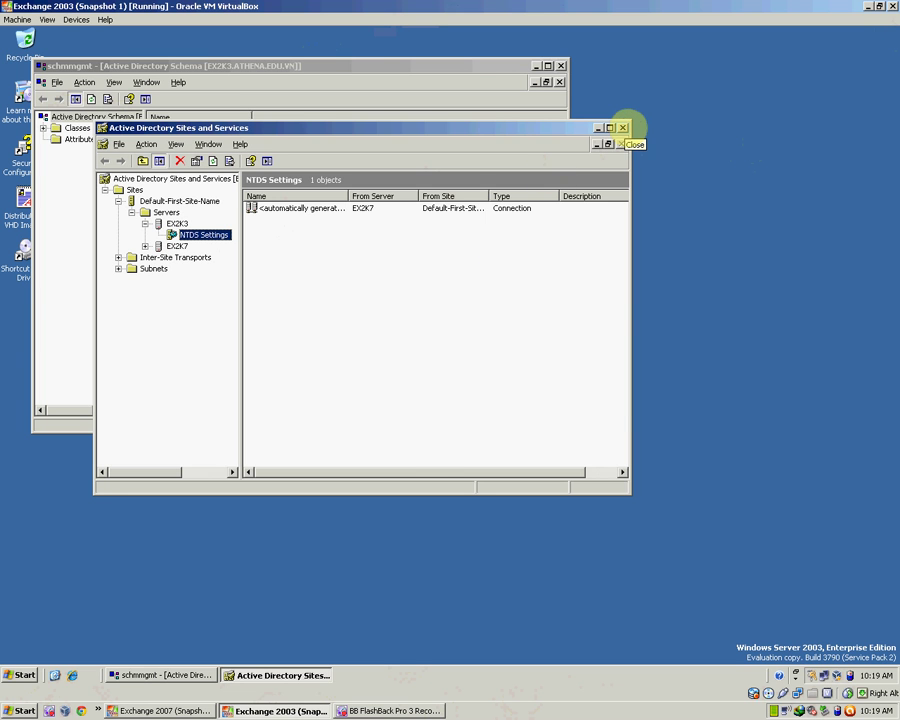
left_click(622, 127)
left_click(18, 674)
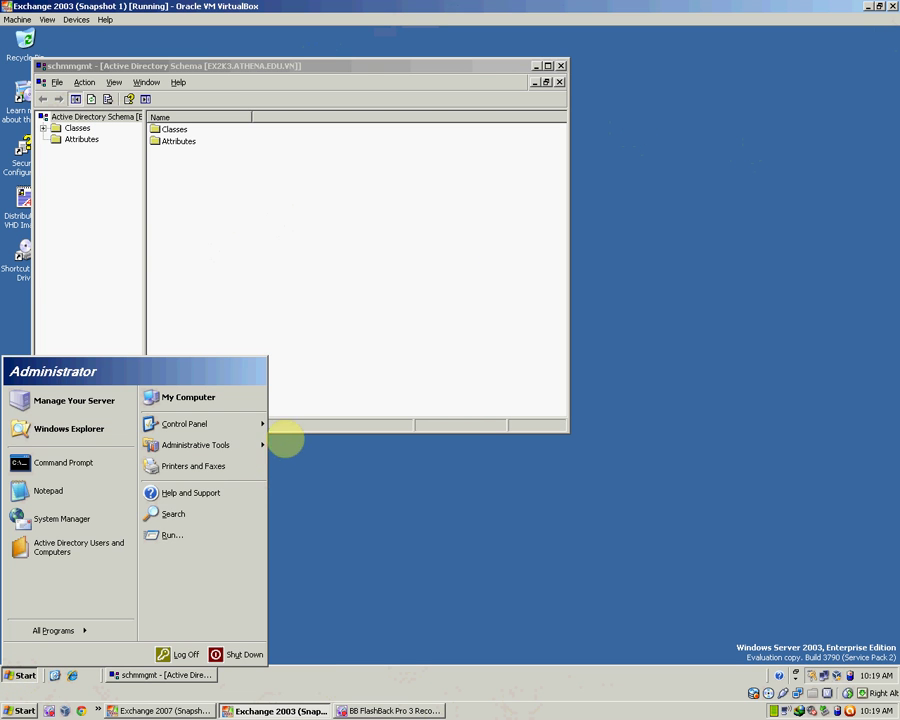
mouse_move(269, 445)
left_click(416, 157)
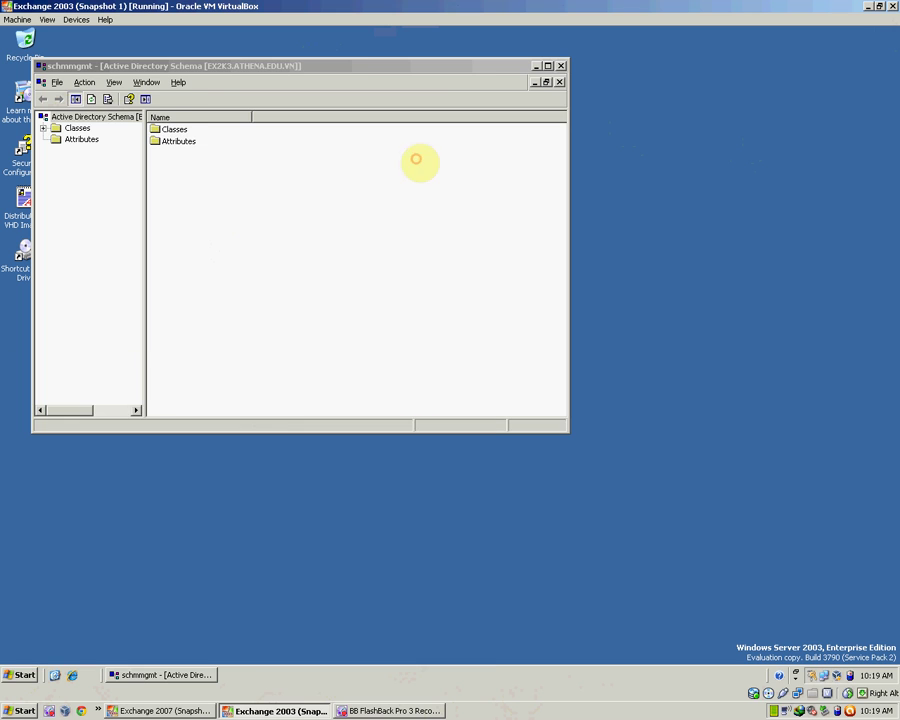
right_click(155, 162)
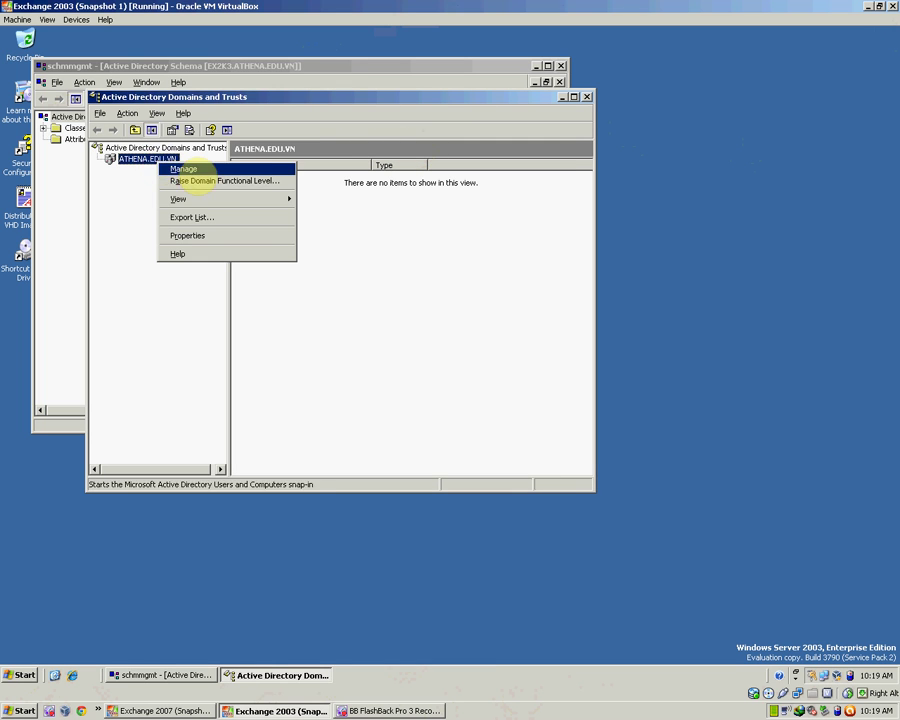
key("Escape")
right_click(133, 150)
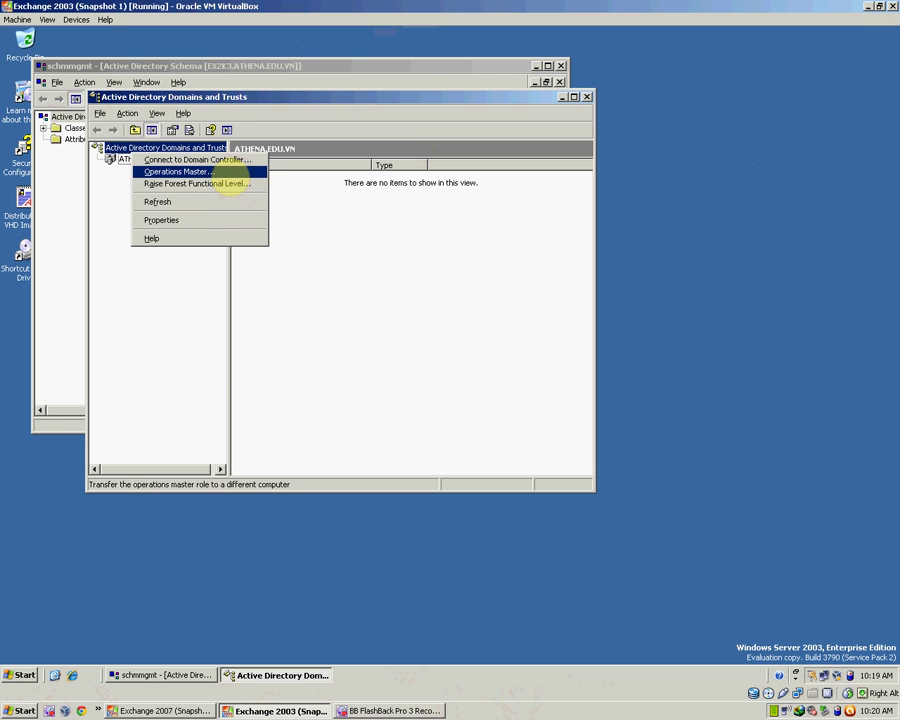
left_click(226, 173)
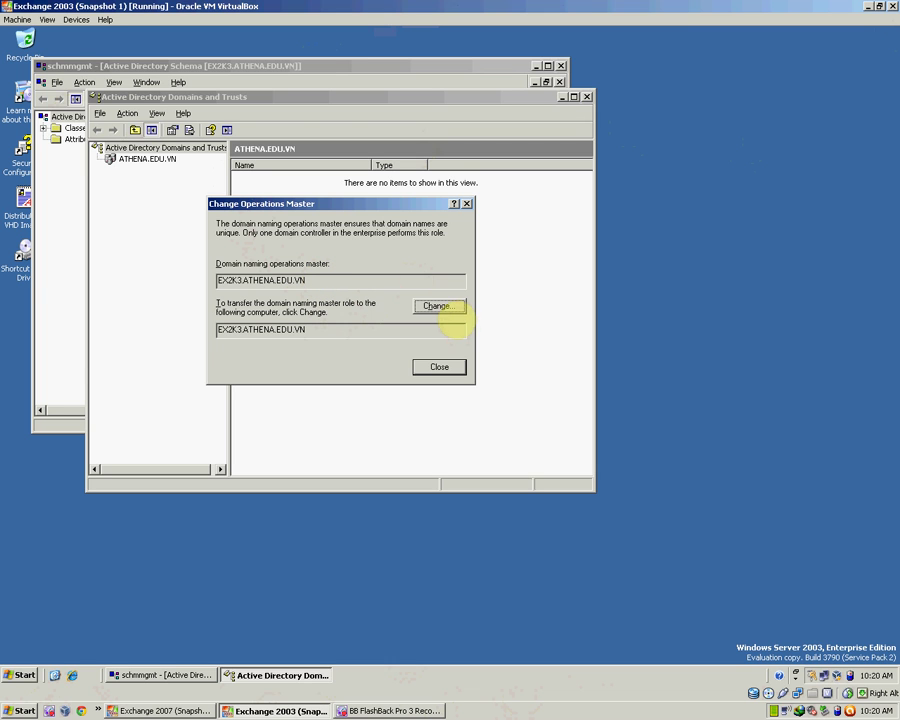
left_click(448, 368)
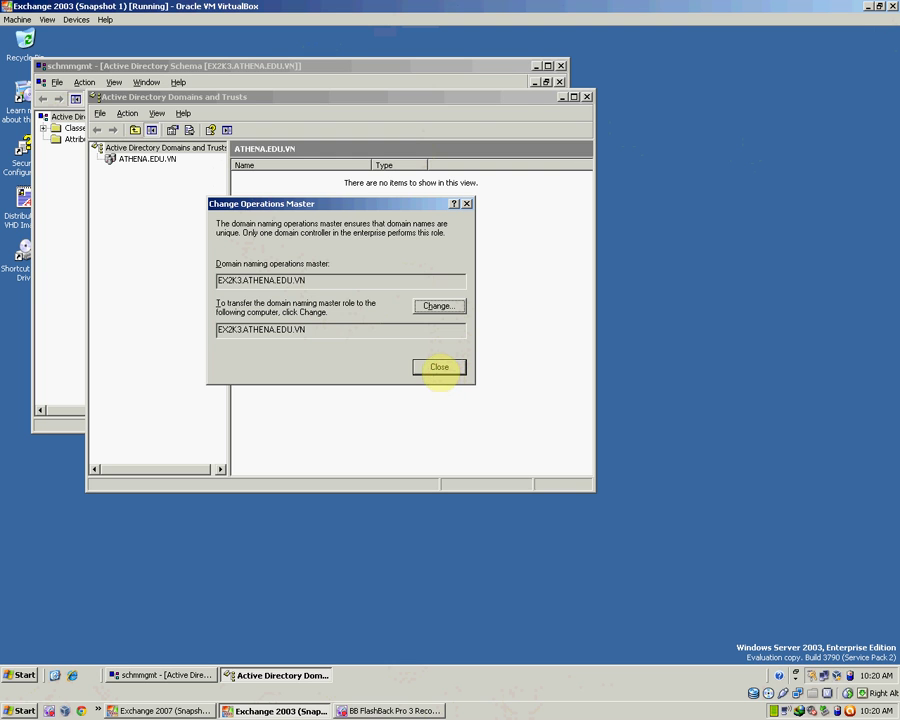
left_click(440, 367)
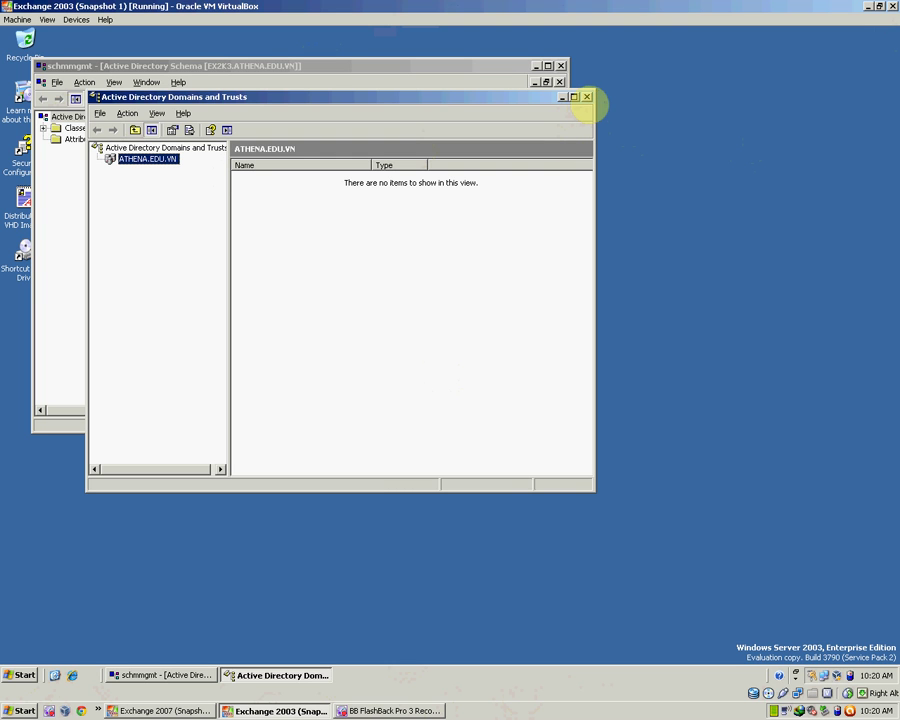
left_click(587, 97)
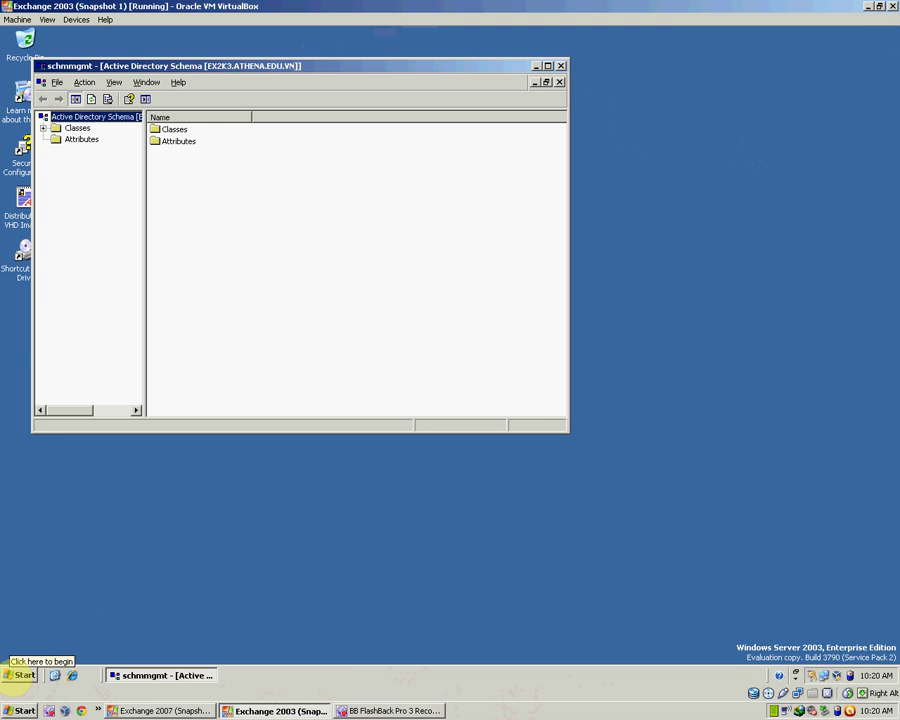
Launch Active Directory Users and Computers and expand the ATHENA.EDU.VN domain
left_click(18, 674)
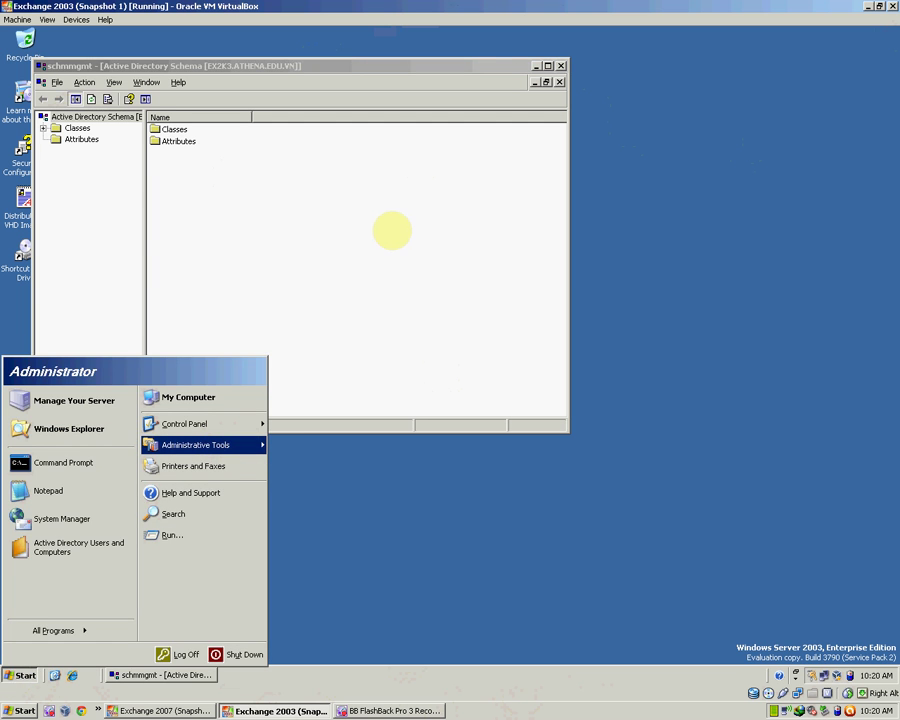
left_click(392, 228)
left_click(16, 672)
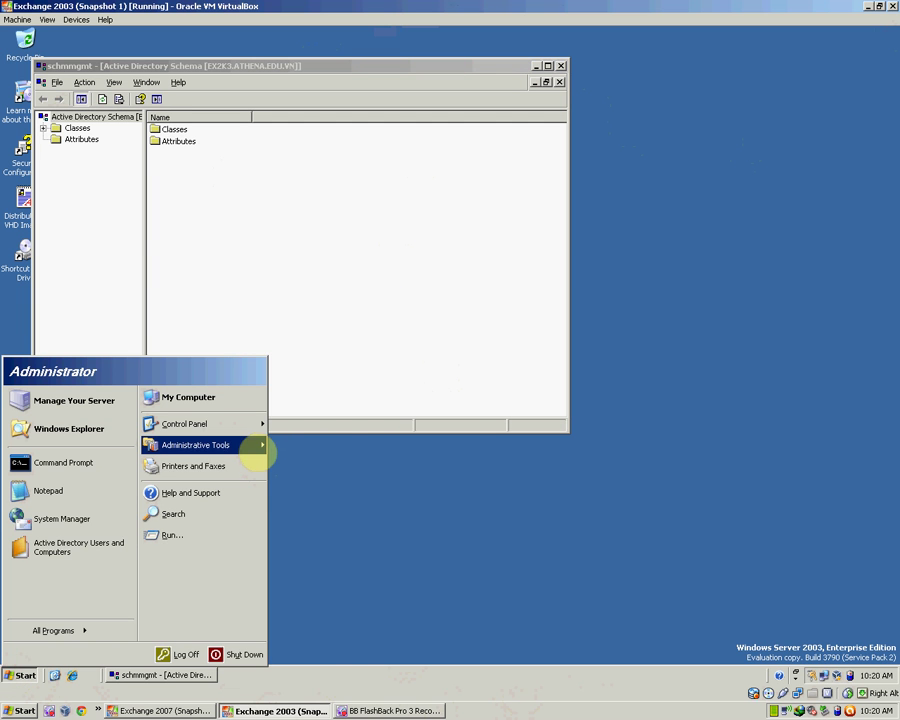
mouse_move(253, 455)
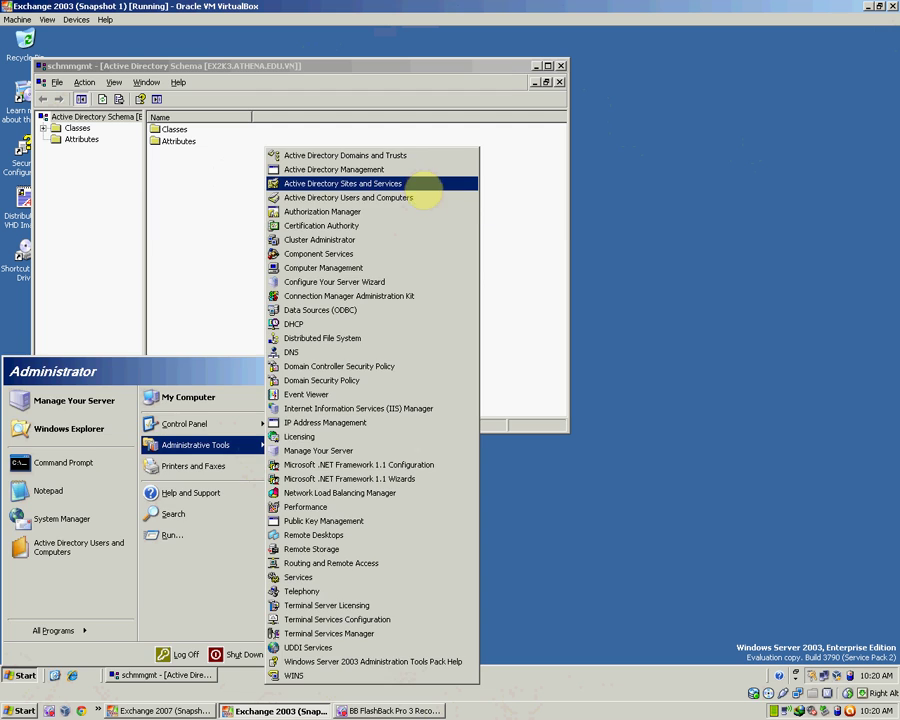
left_click(418, 186)
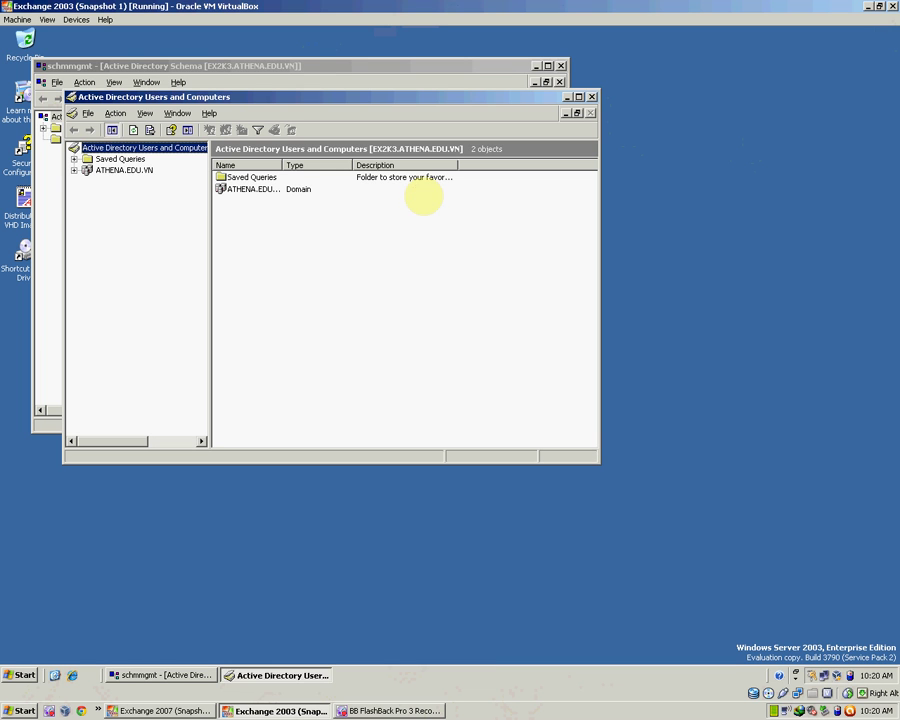
left_click(123, 171)
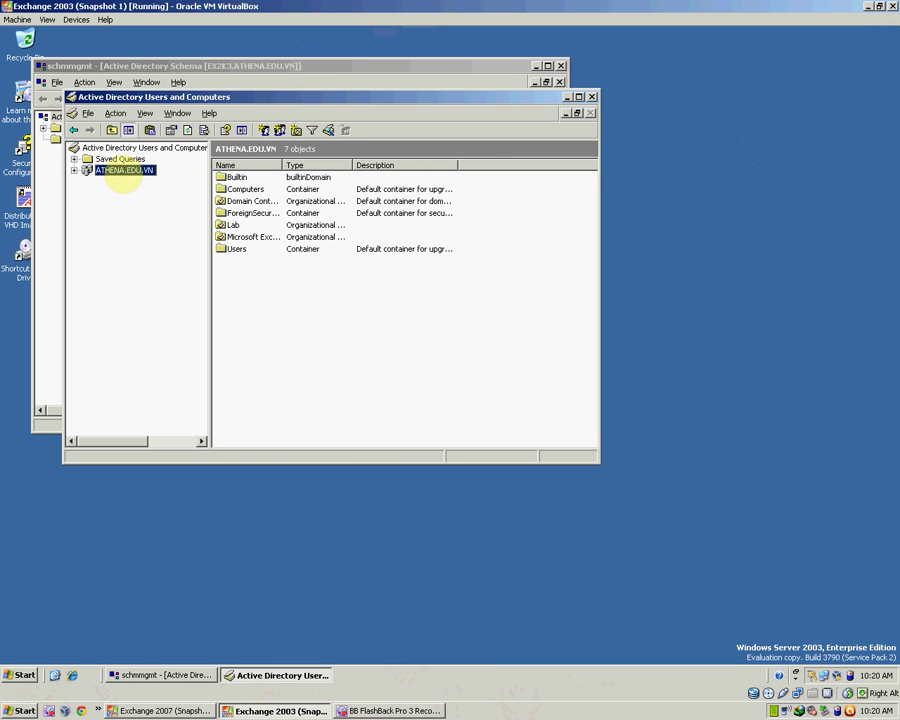
Confirm EX2K3.ATHENA.EDU.VN holds the RID, PDC and Infrastructure roles, then switch to Exchange 2007
right_click(123, 171)
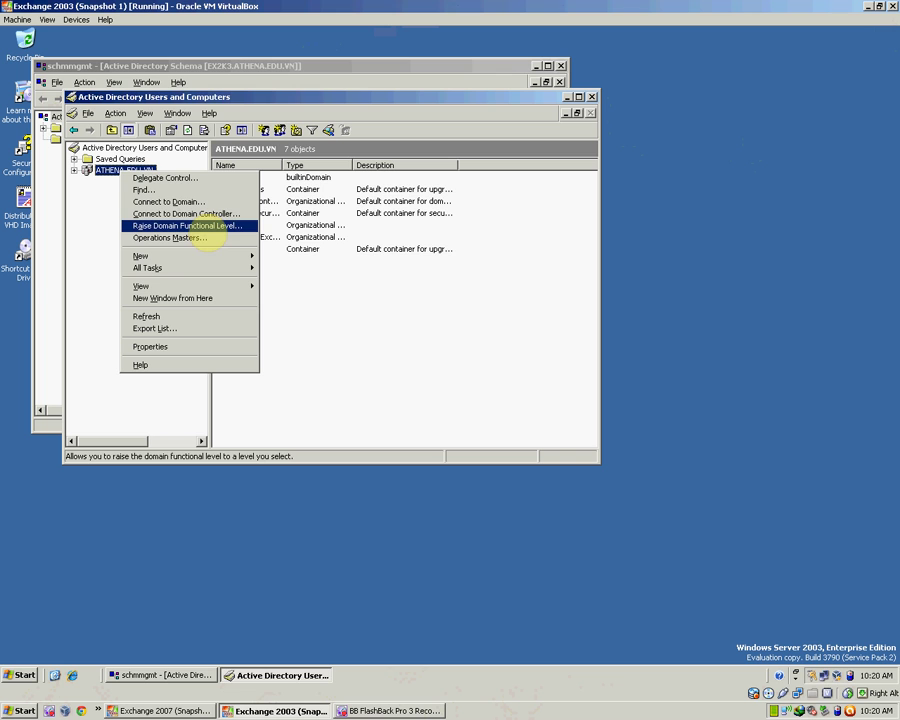
left_click(208, 238)
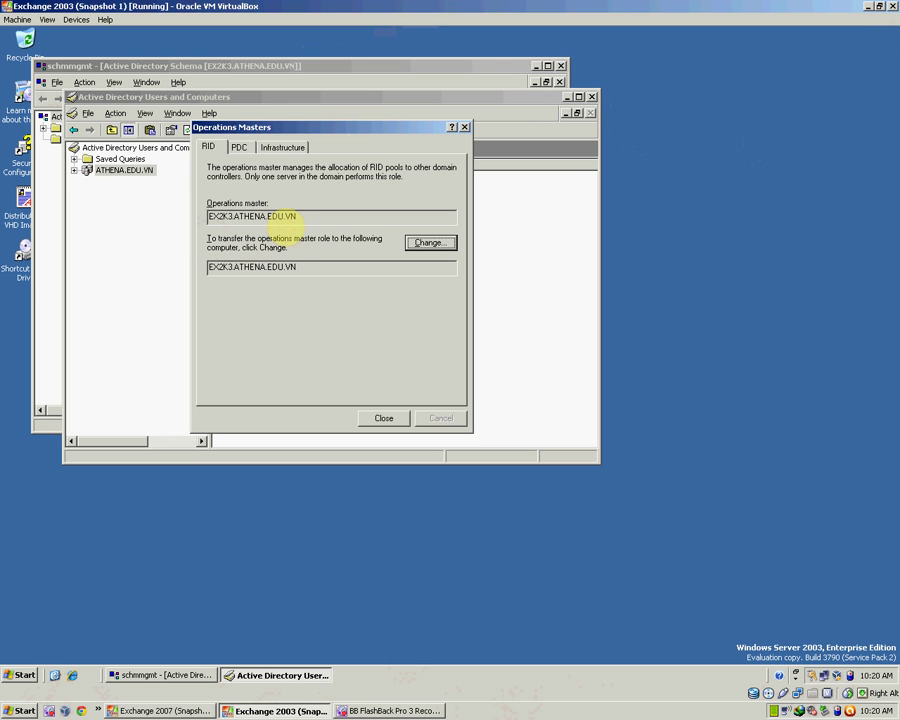
left_click_drag(318, 216, 210, 216)
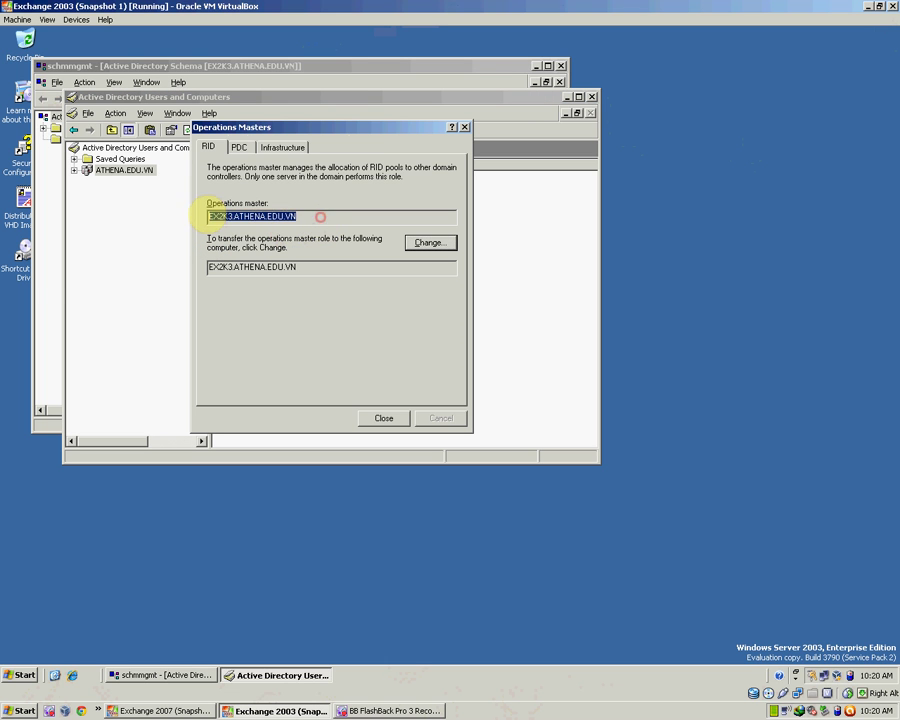
left_click(240, 147)
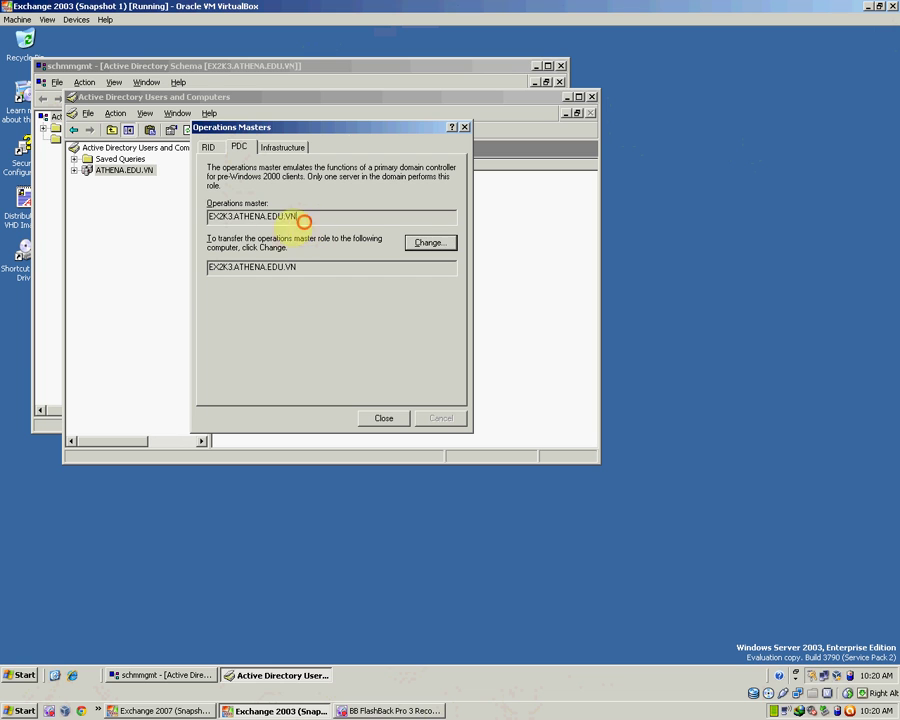
left_click_drag(304, 218, 208, 220)
left_click(283, 147)
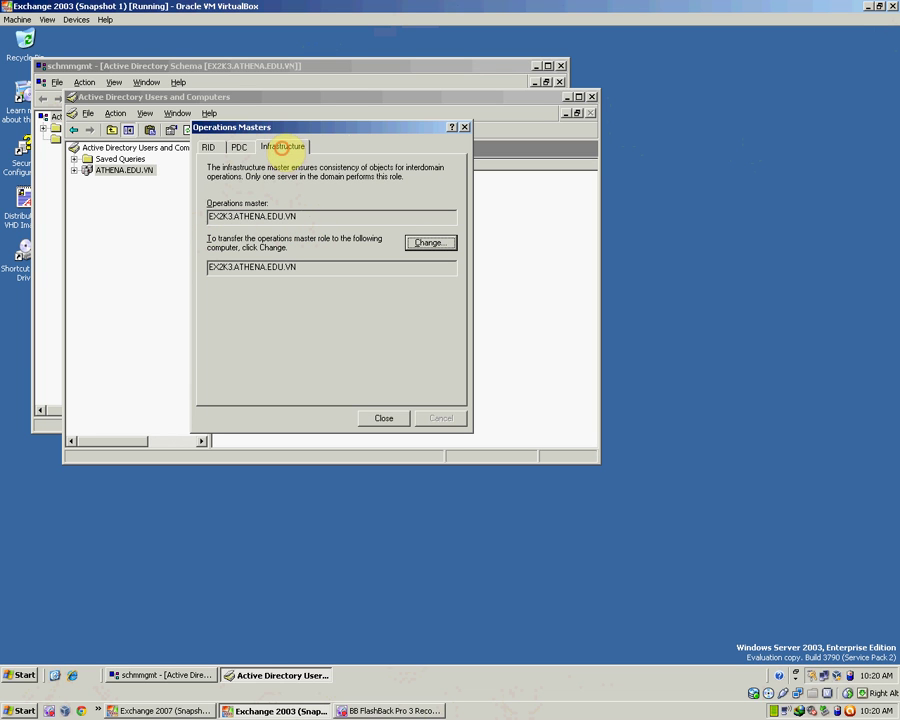
left_click(404, 577)
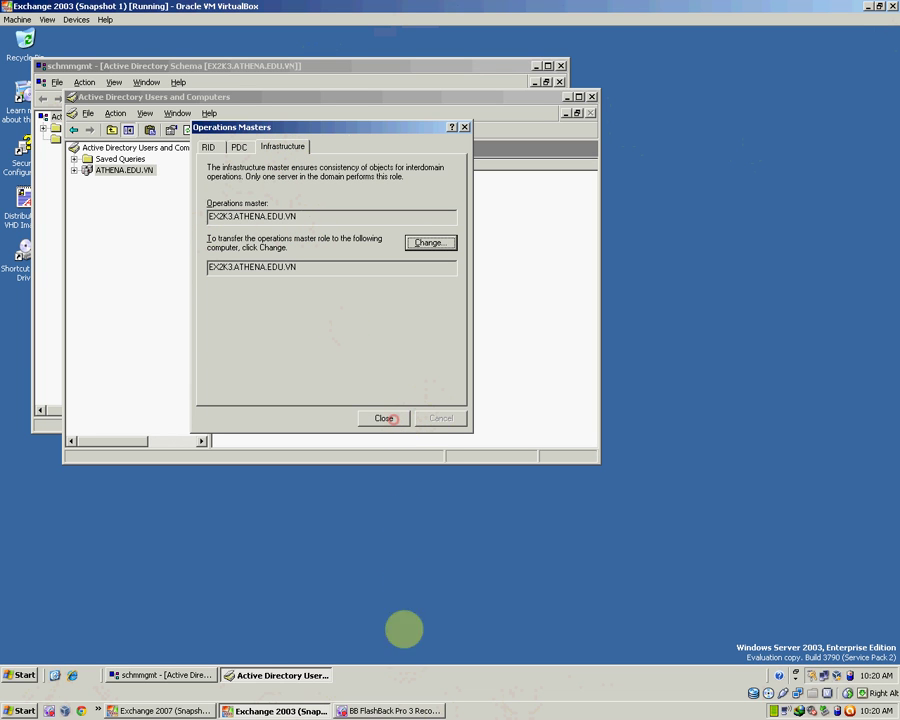
left_click(384, 418)
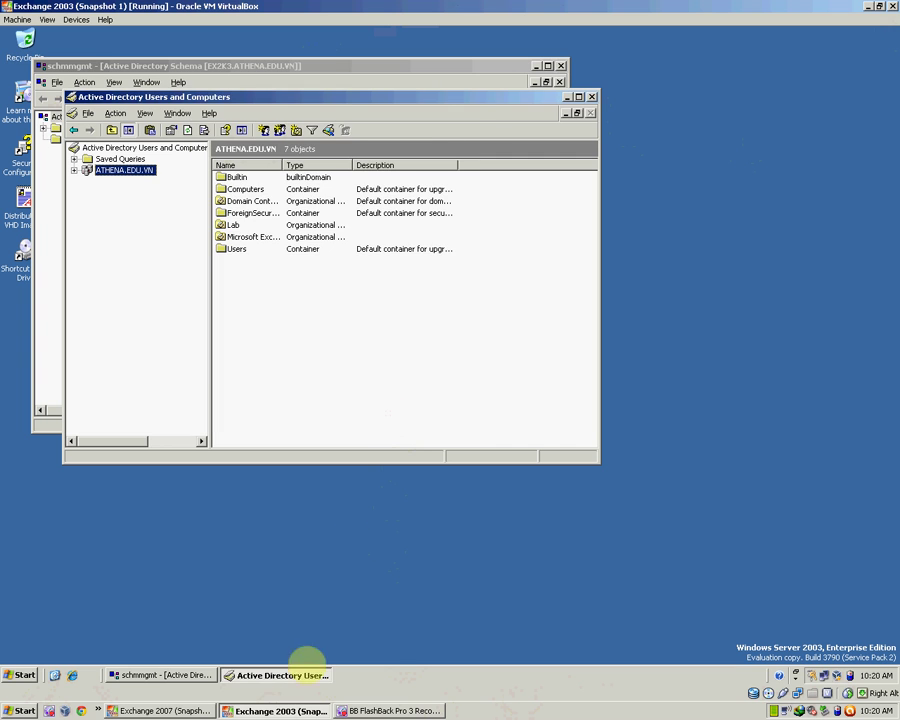
left_click(177, 708)
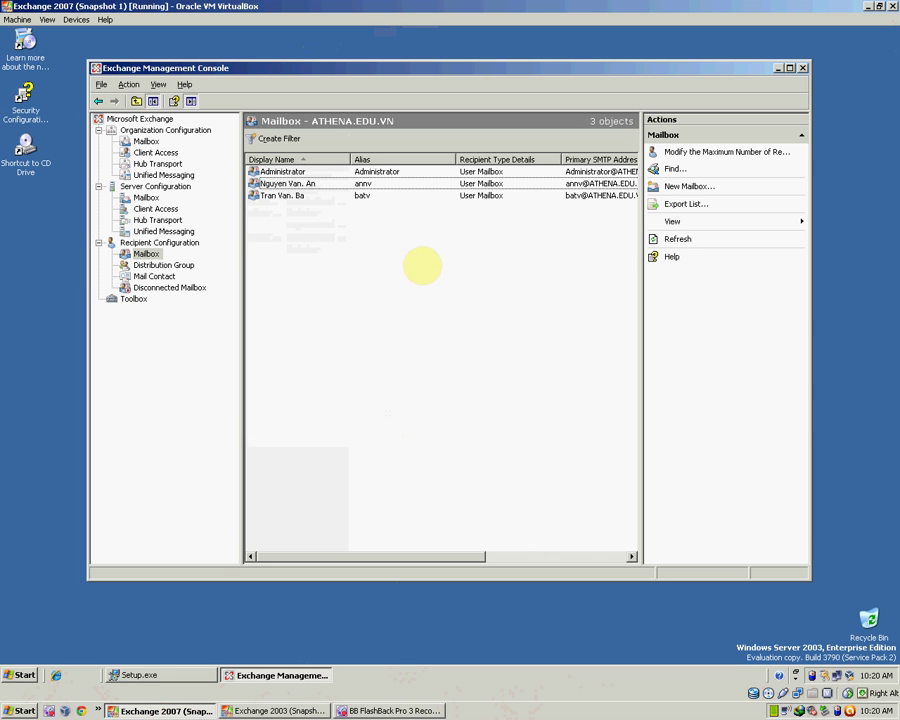
Open ADUC's Operations Masters for ATHENA.EDU.VN and review the RID, PDC and Infrastructure holders
left_click(22, 675)
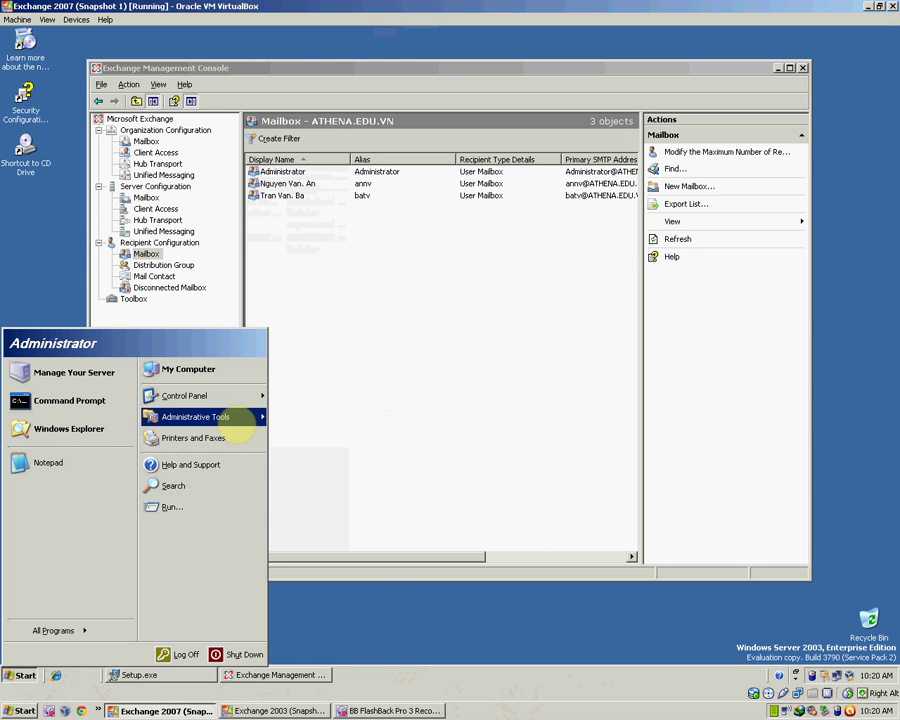
mouse_move(232, 416)
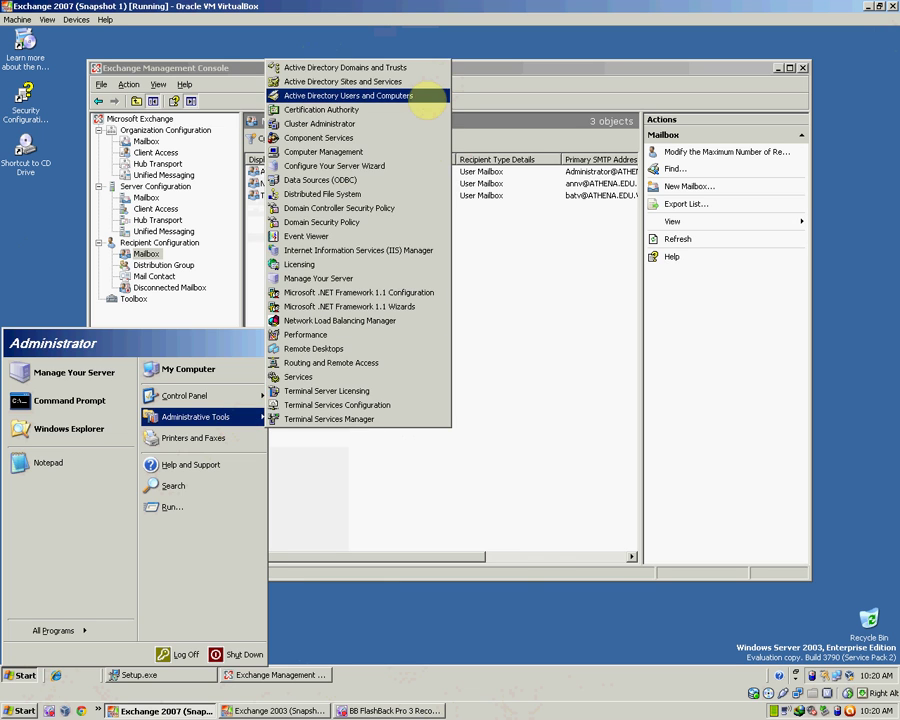
left_click(422, 95)
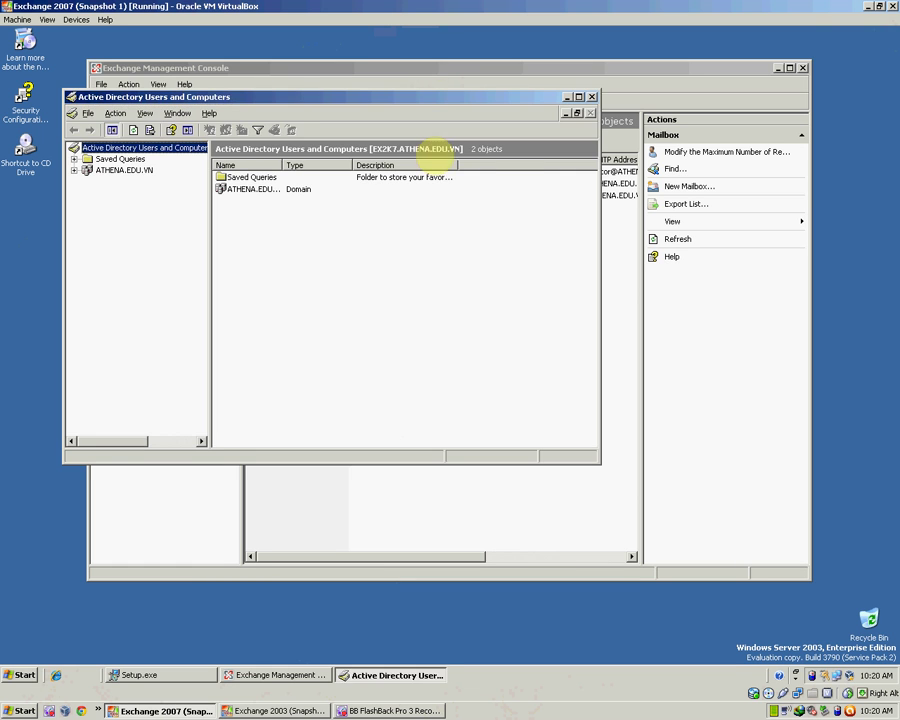
left_click(135, 171)
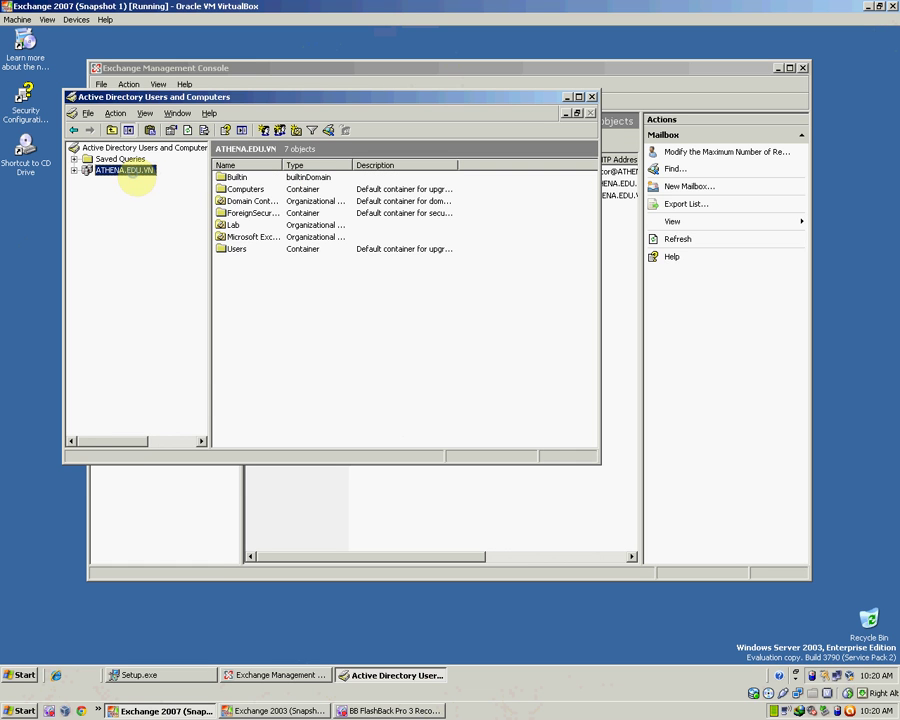
right_click(135, 174)
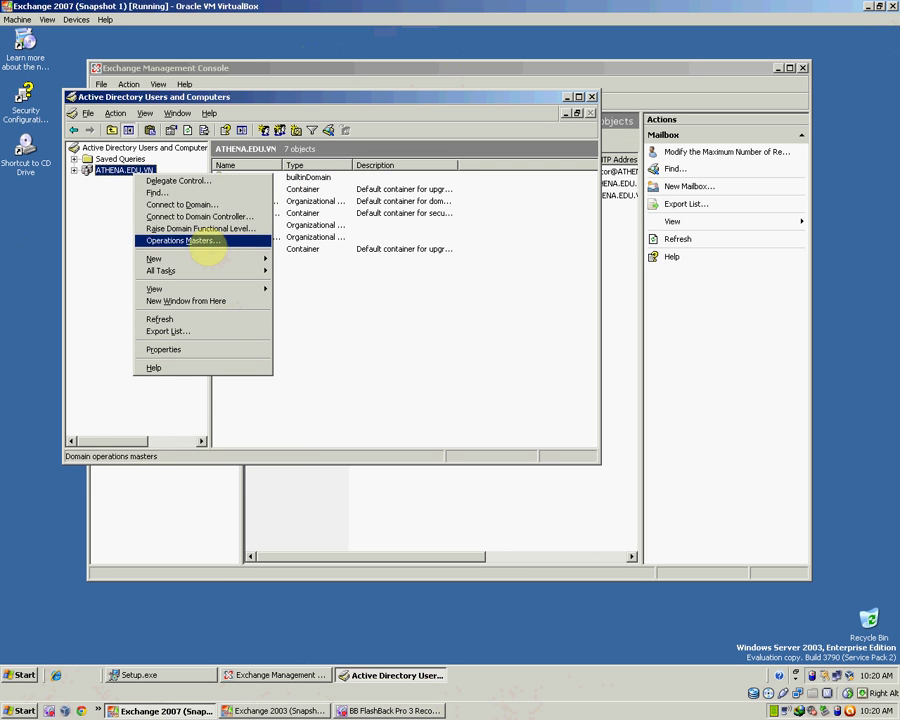
left_click(207, 241)
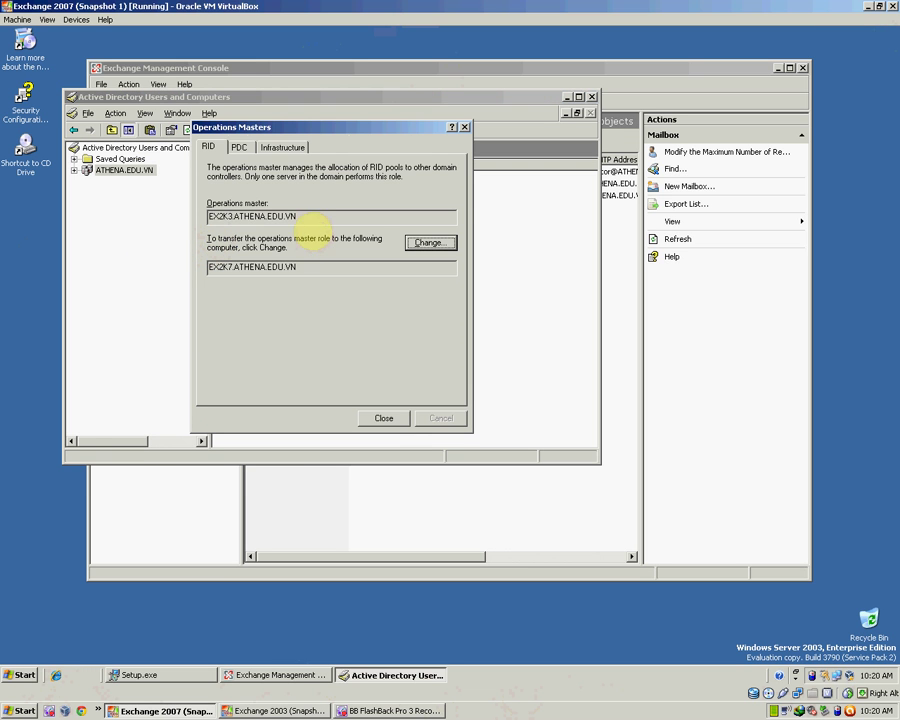
left_click(239, 147)
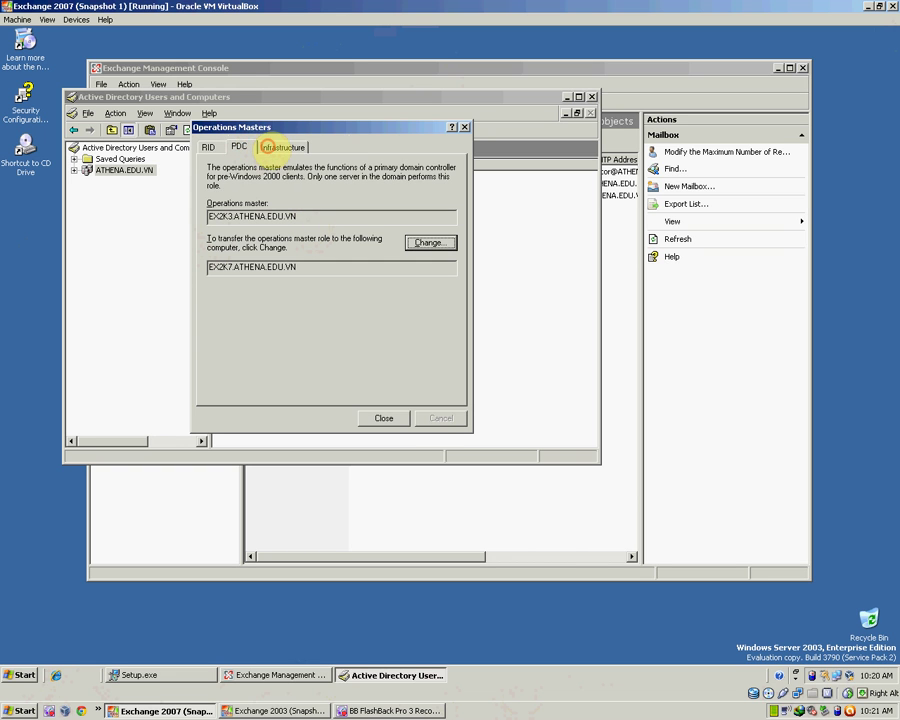
left_click(267, 147)
left_click(208, 147)
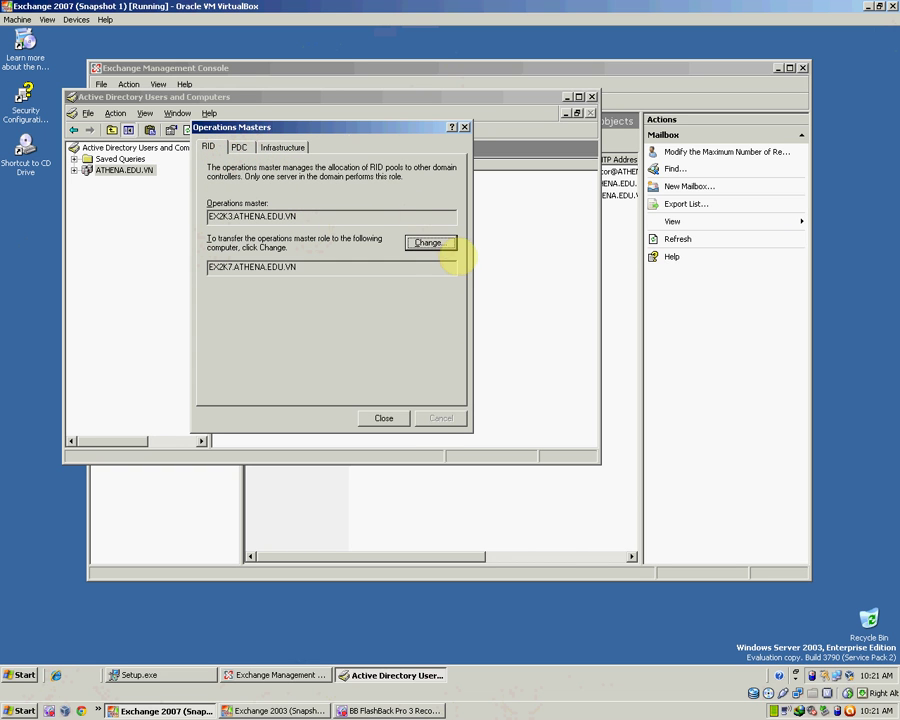
Transfer the RID master and PDC emulator roles to EX2K7
left_click(428, 243)
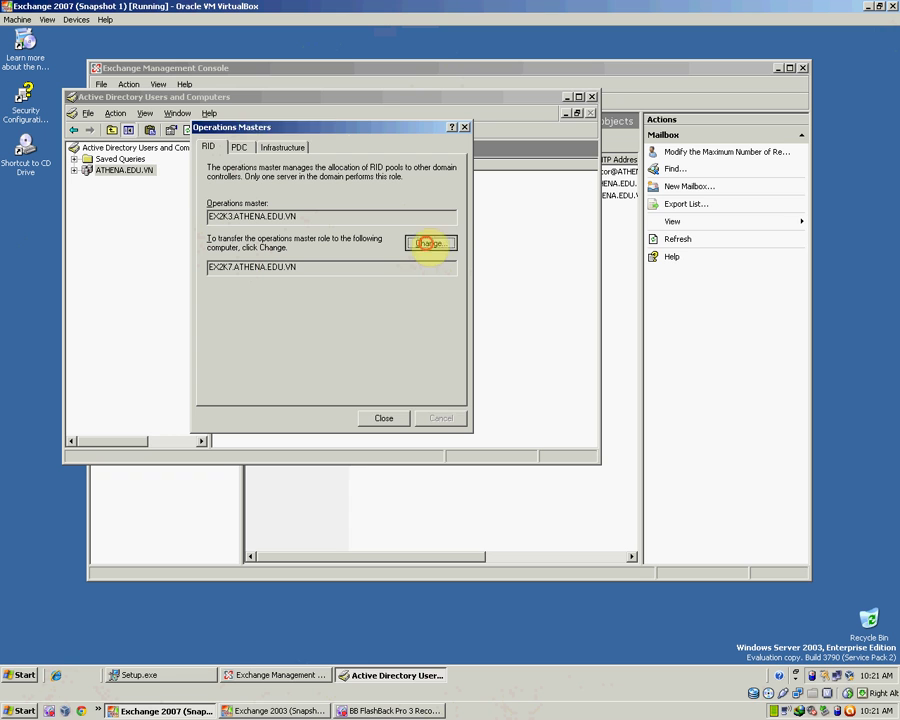
left_click(426, 384)
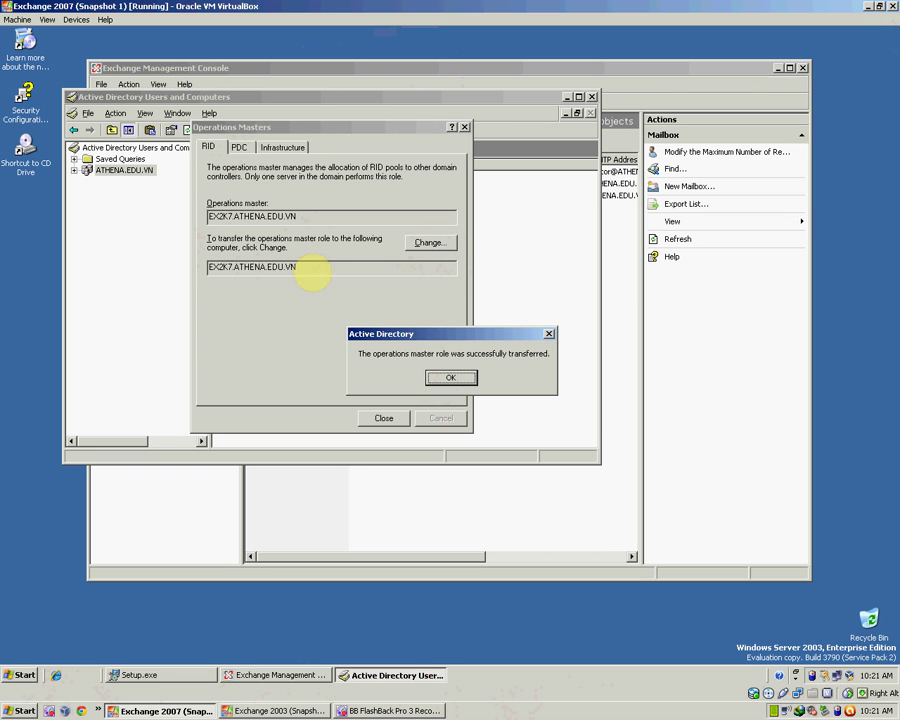
left_click(450, 378)
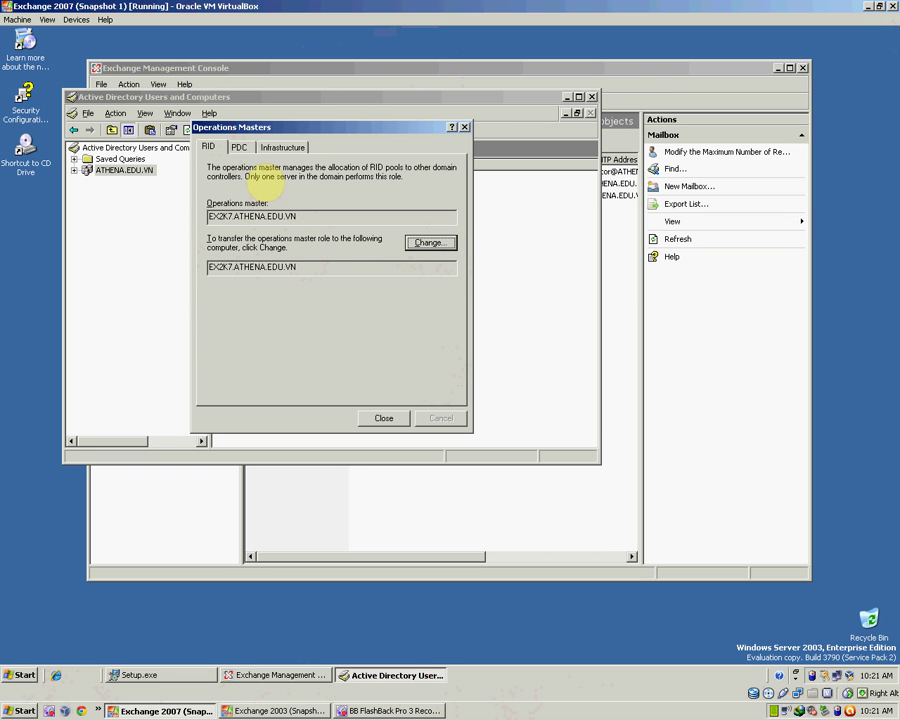
left_click(238, 146)
left_click(429, 243)
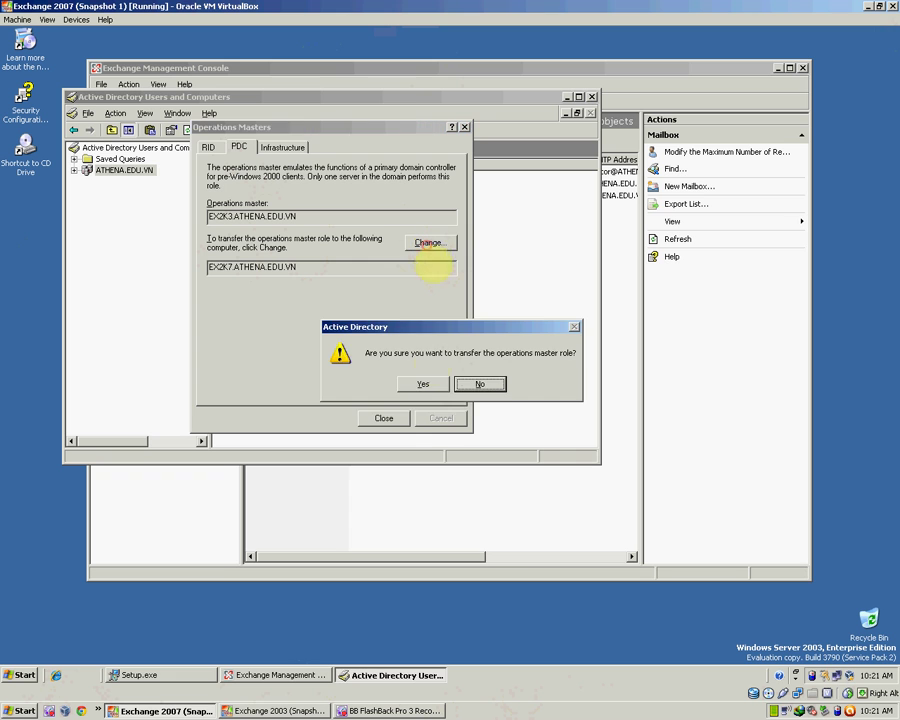
left_click(424, 384)
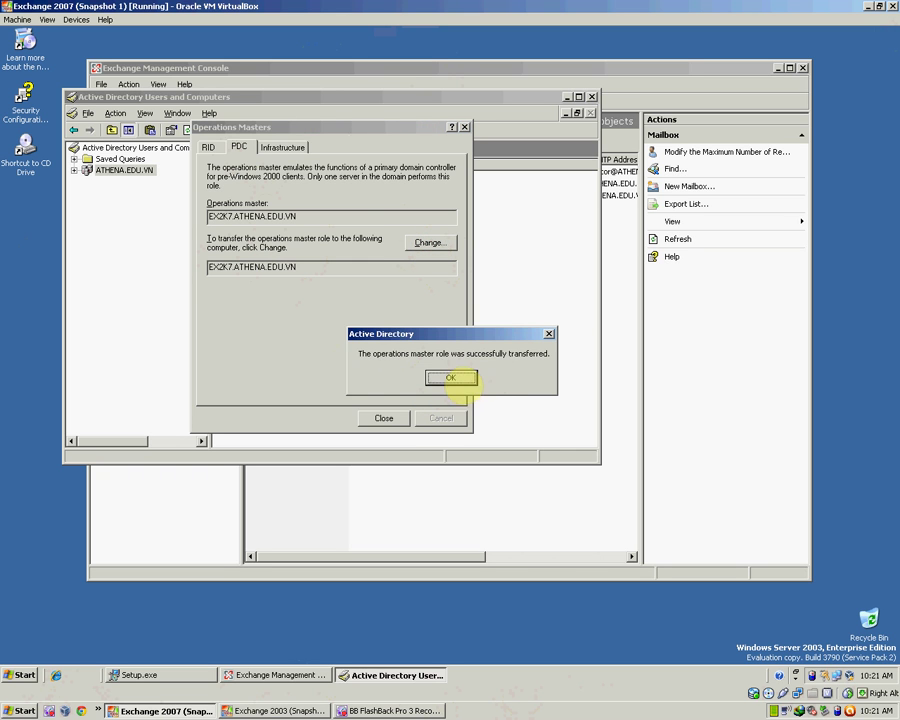
left_click(453, 378)
Transfer the Infrastructure master to EX2K7 despite the global catalog warning, then verify all three tabs
left_click(284, 147)
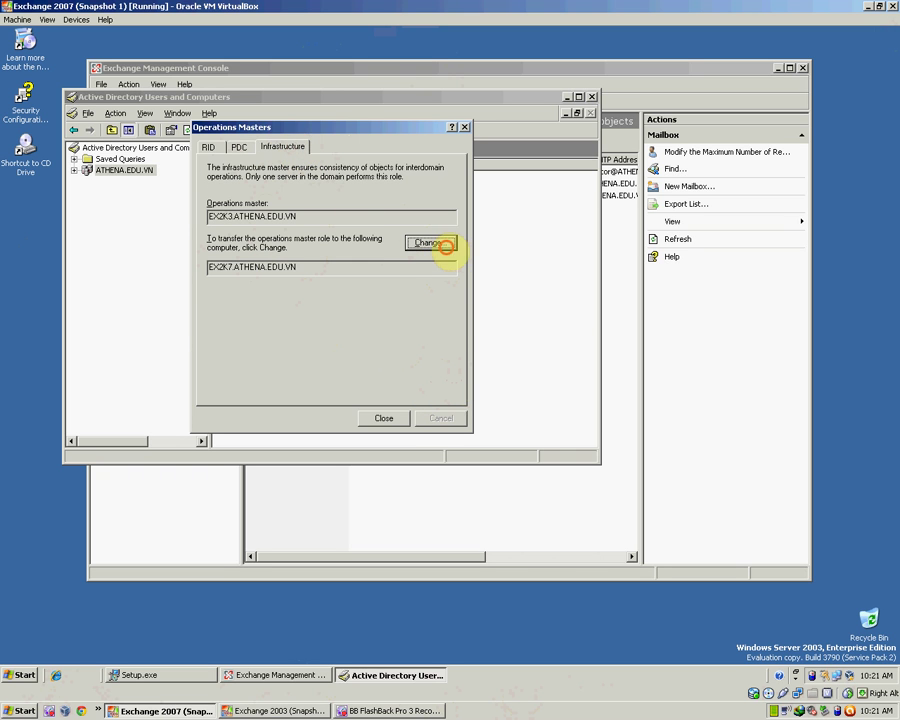
left_click(435, 243)
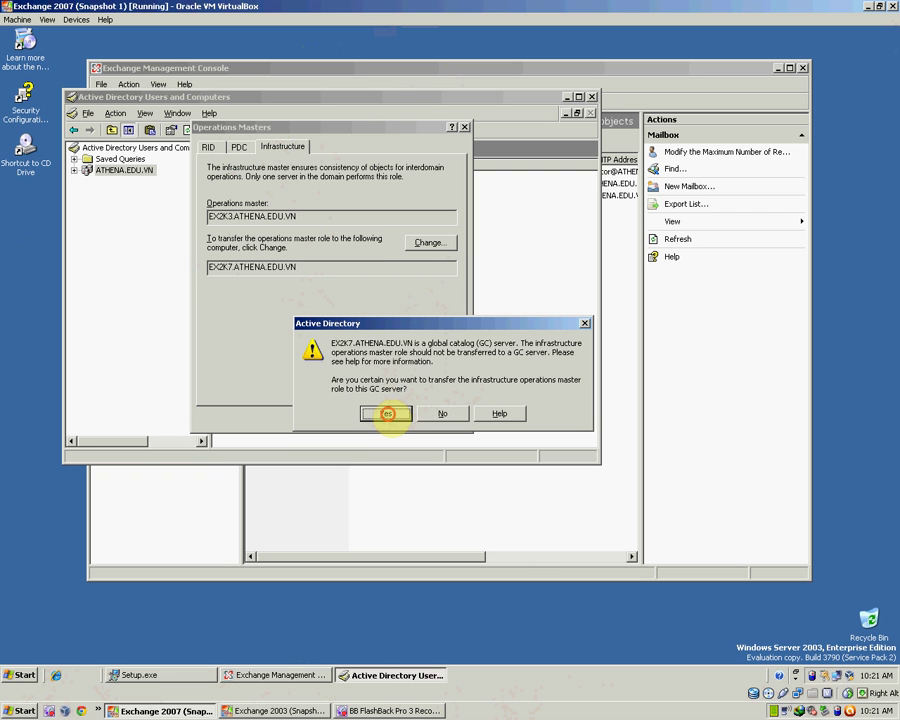
left_click(385, 413)
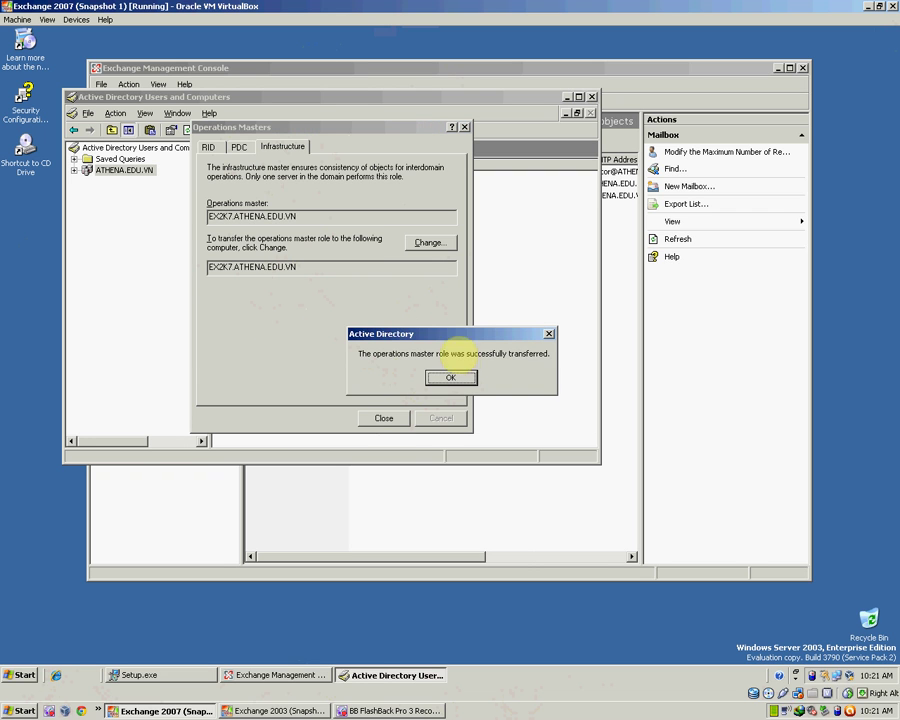
left_click(452, 377)
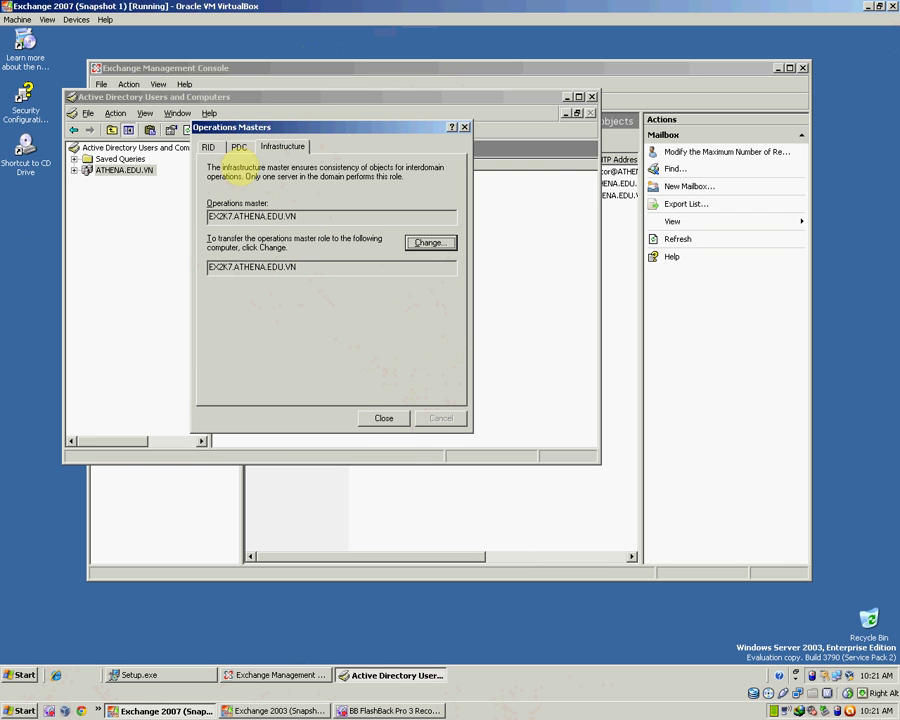
left_click(239, 147)
left_click(208, 147)
left_click(300, 147)
left_click(384, 418)
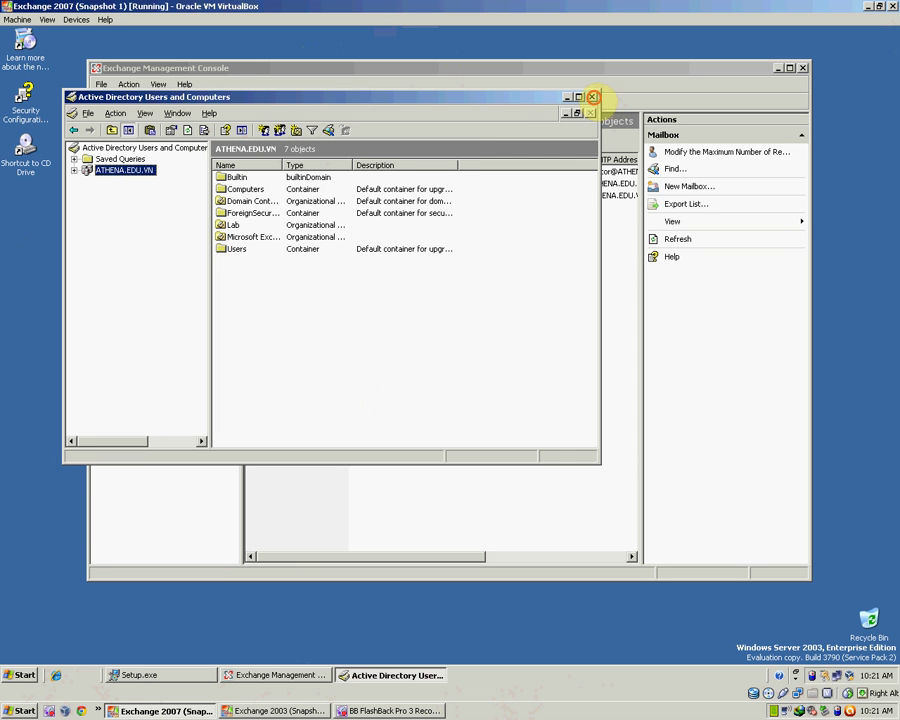
Close ADUC and open the domain naming Operations Master dialog in Active Directory Domains and Trusts
left_click(591, 97)
left_click(22, 675)
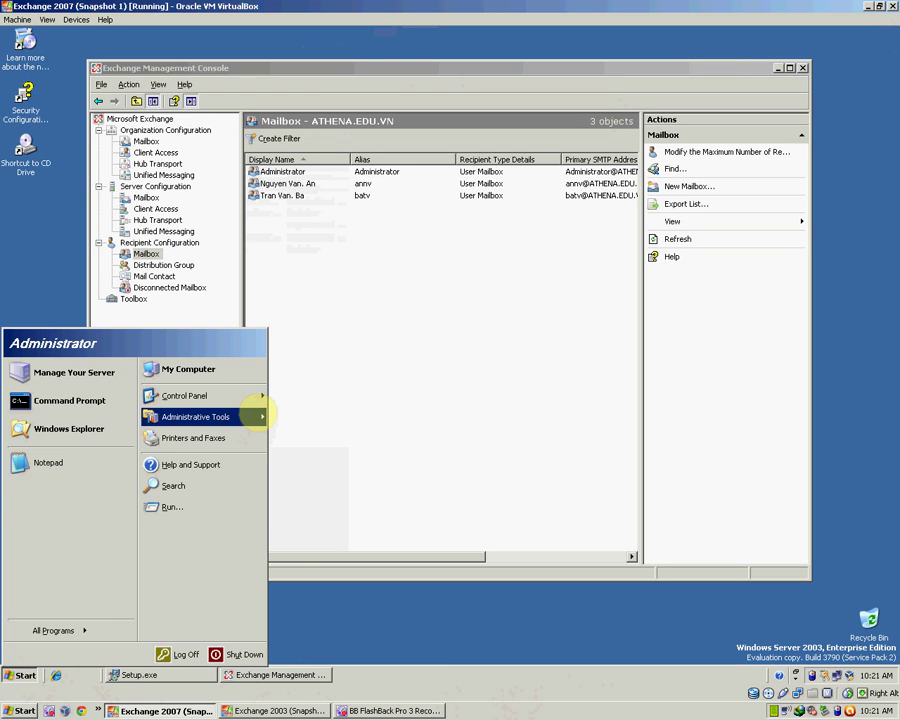
mouse_move(258, 416)
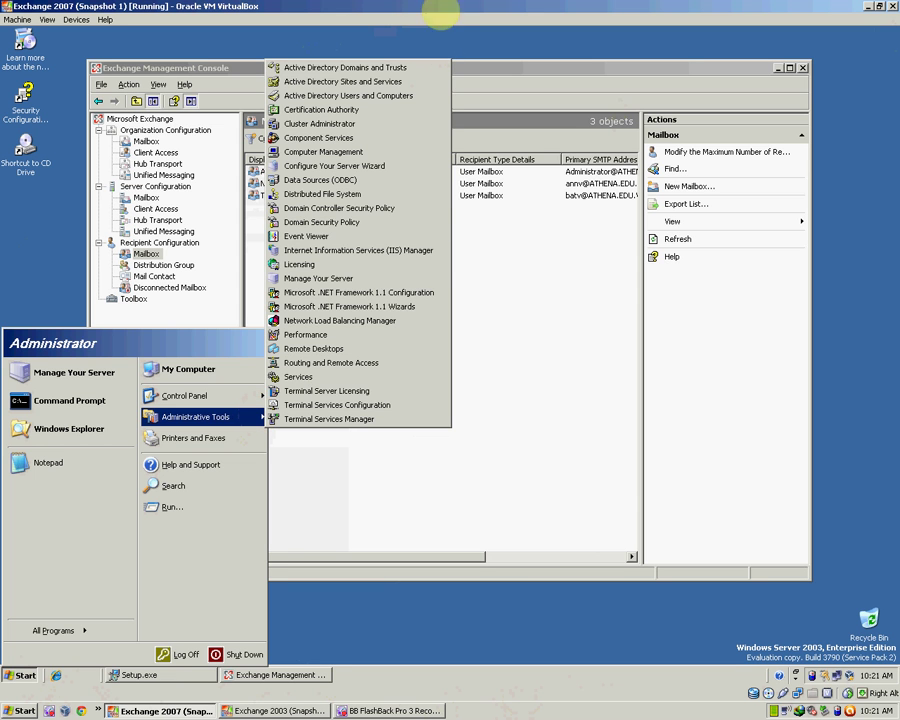
left_click(414, 66)
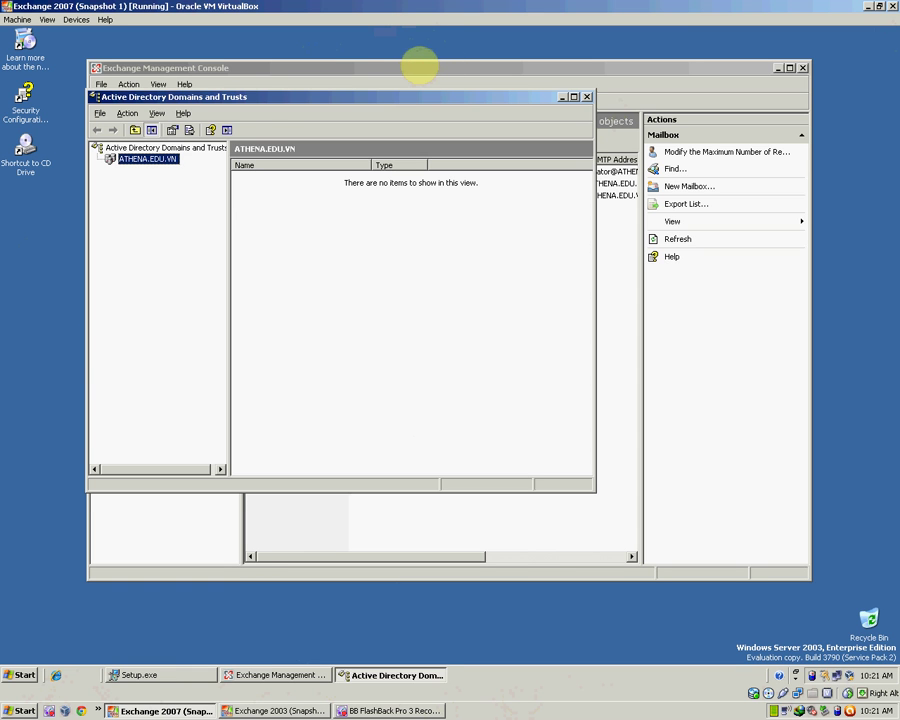
right_click(160, 159)
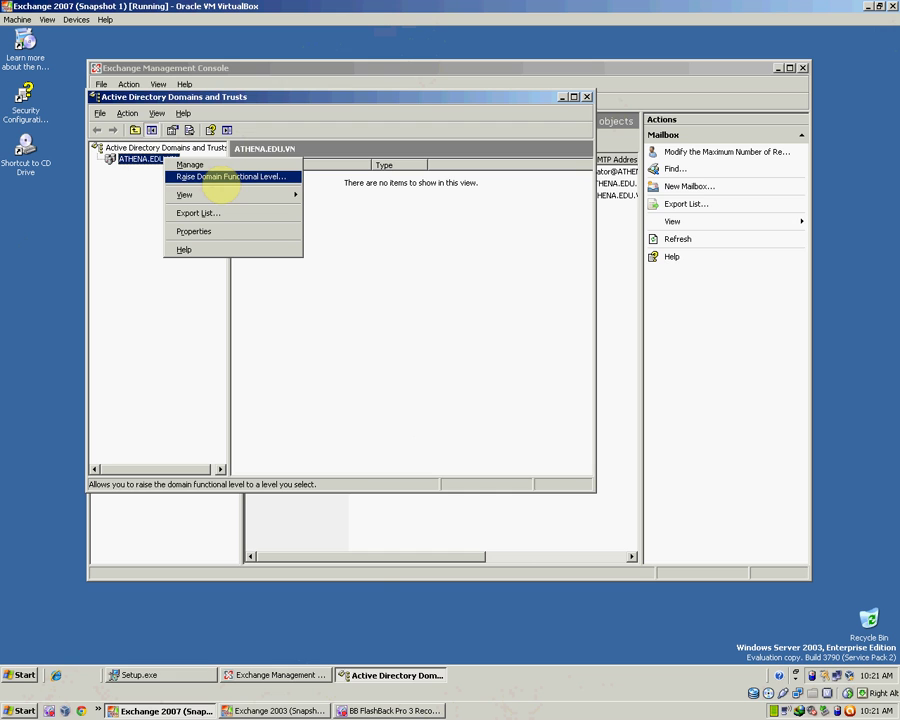
right_click(140, 147)
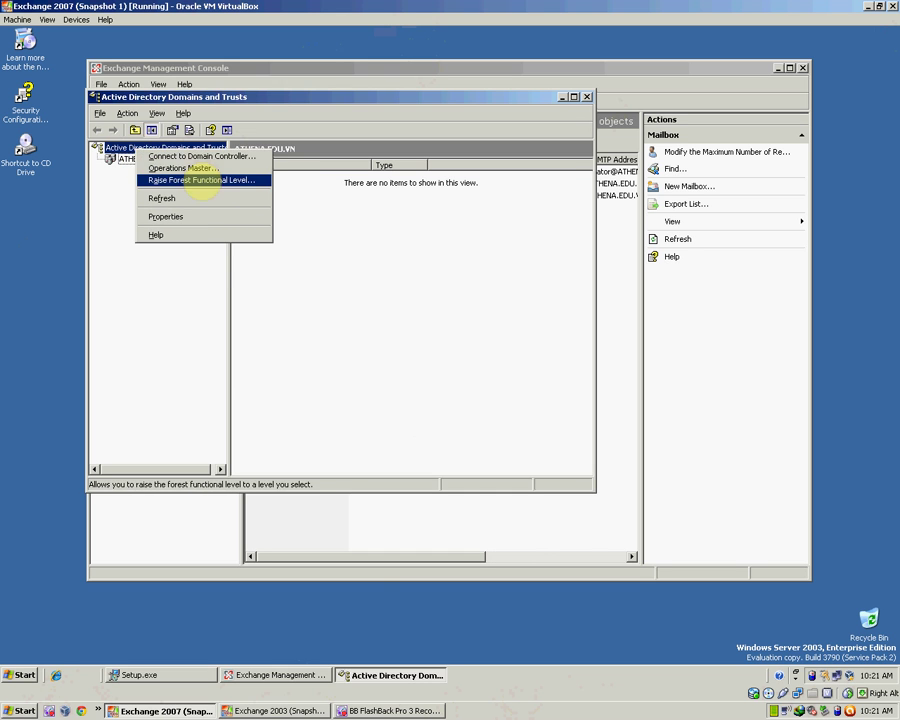
left_click(195, 168)
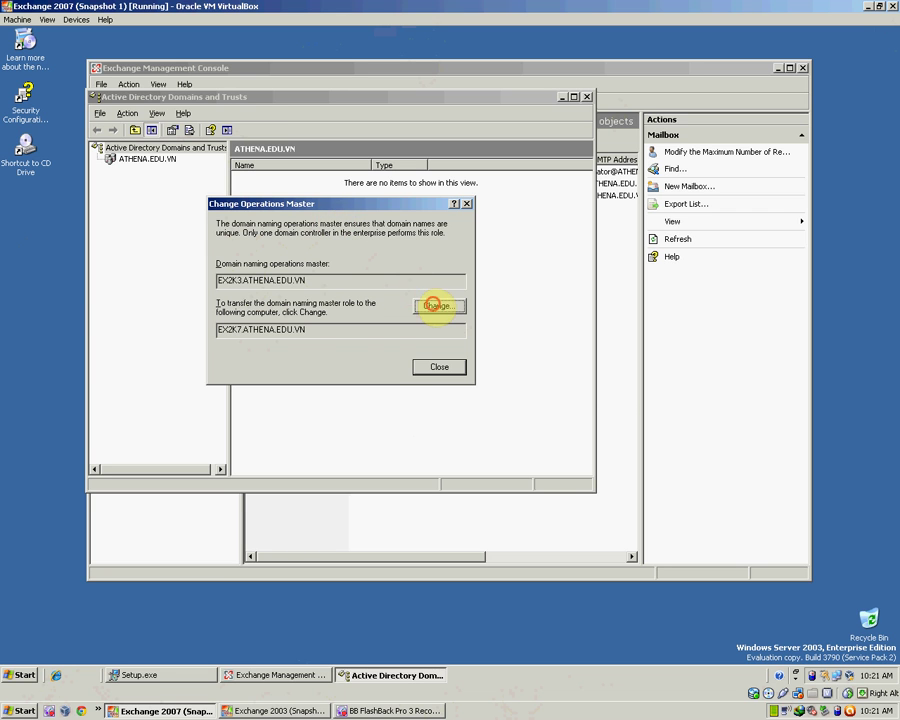
Transfer the domain naming master role to EX2K7, then switch to the Exchange 2003 machine
left_click(436, 305)
left_click(422, 385)
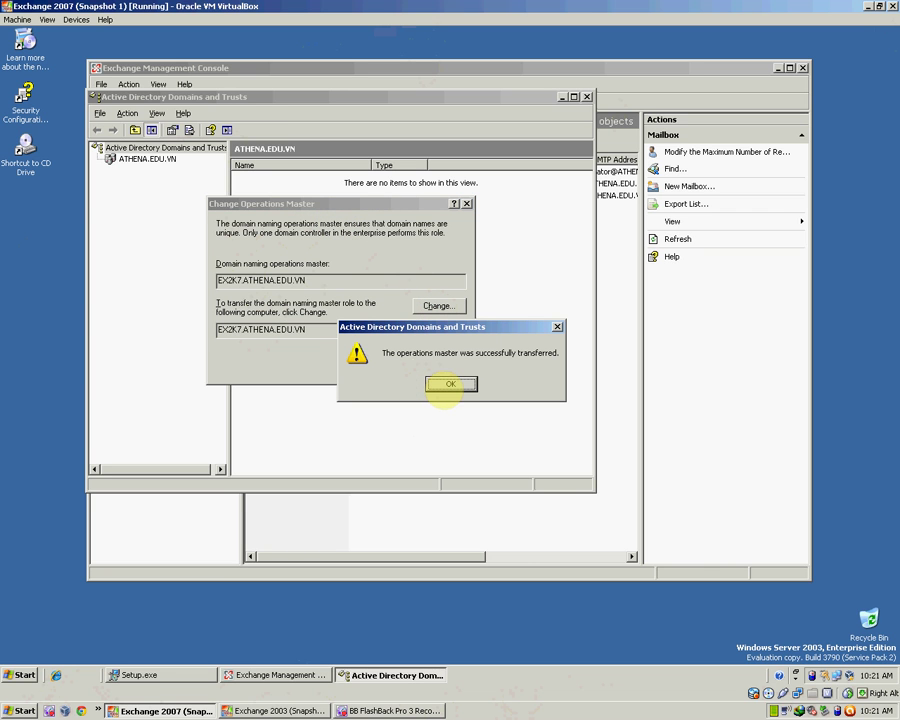
left_click(449, 384)
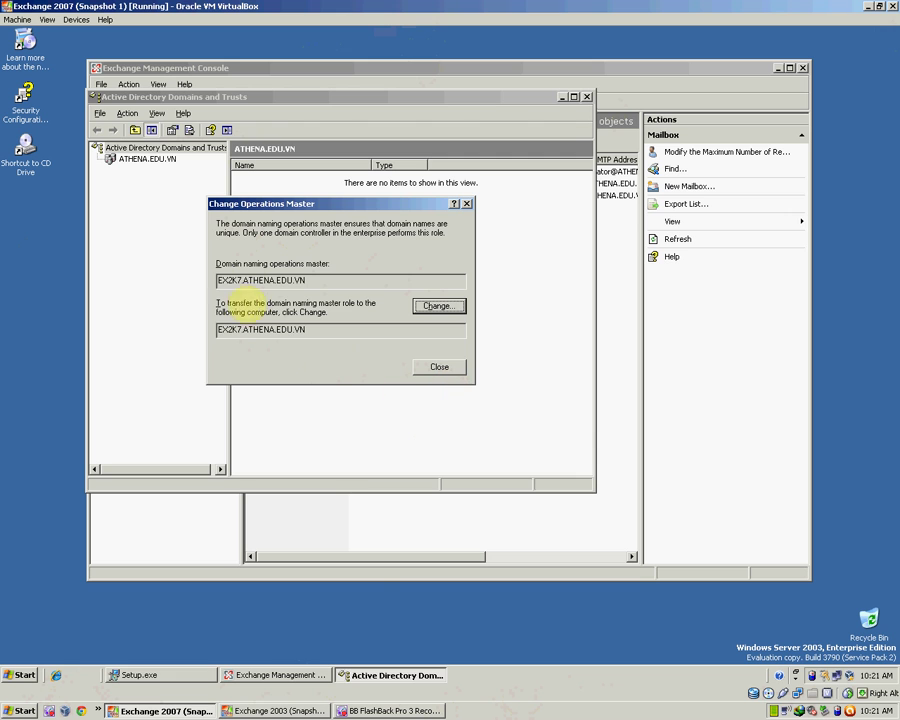
left_click(455, 368)
left_click(248, 676)
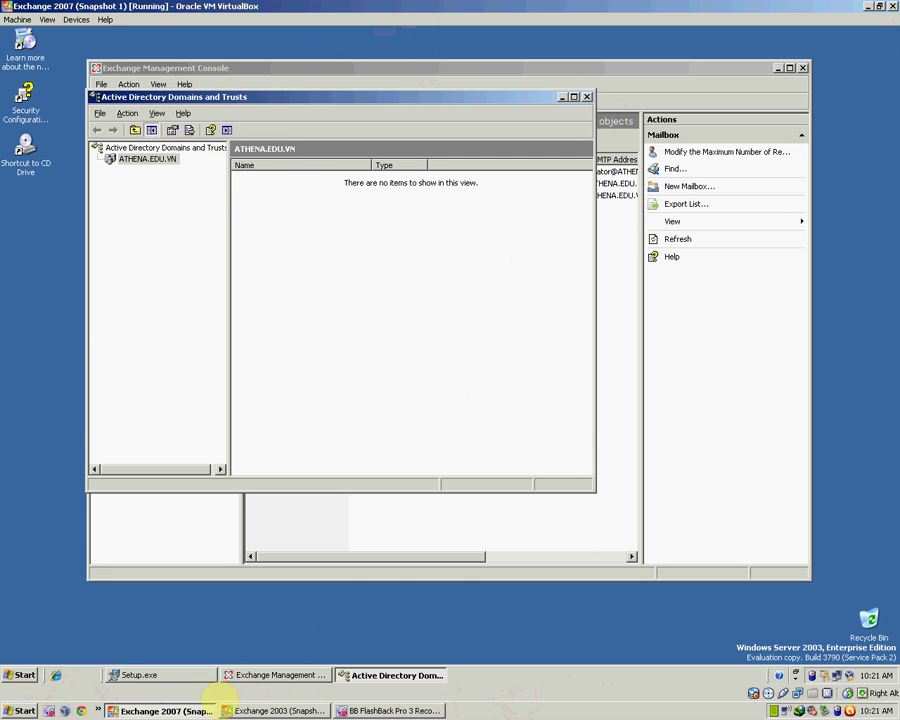
left_click(252, 710)
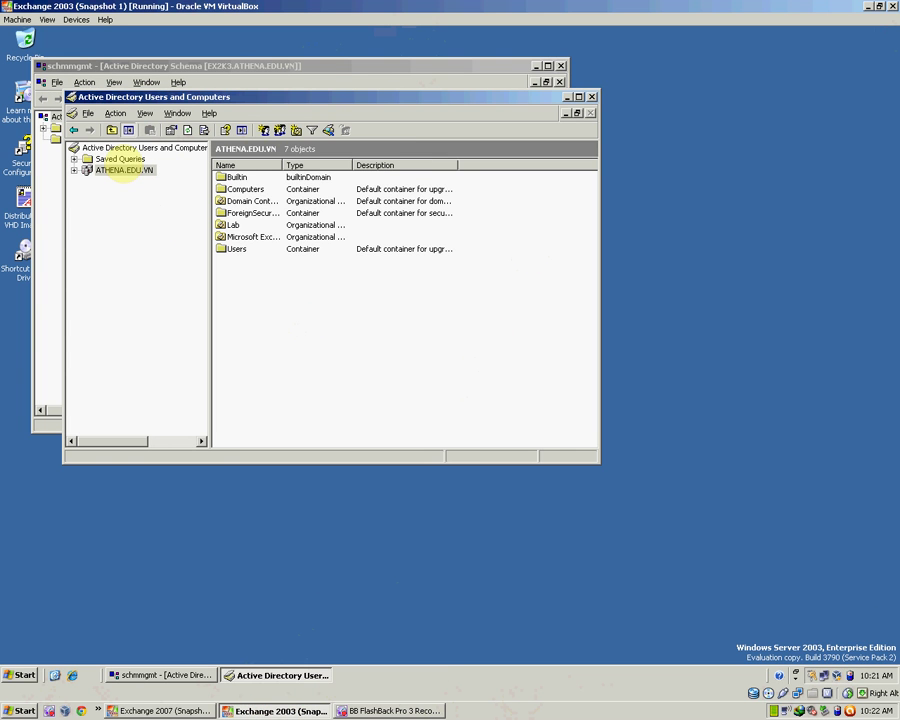
Check the ATHENA.EDU.VN Operations Masters PDC and Infrastructure tabs show EX2K7, then close ADUC
right_click(114, 174)
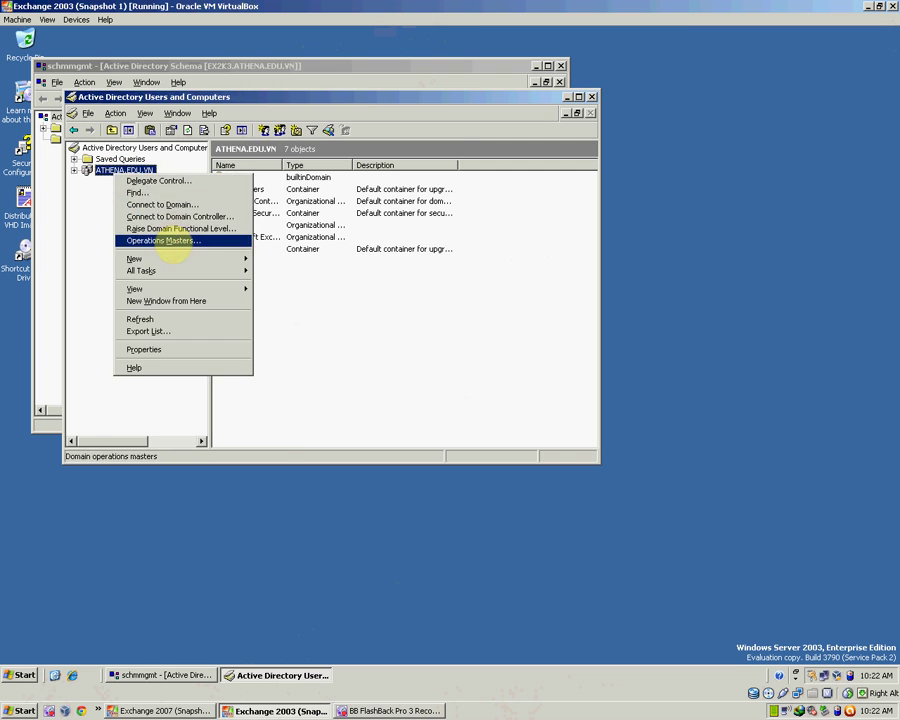
left_click(169, 240)
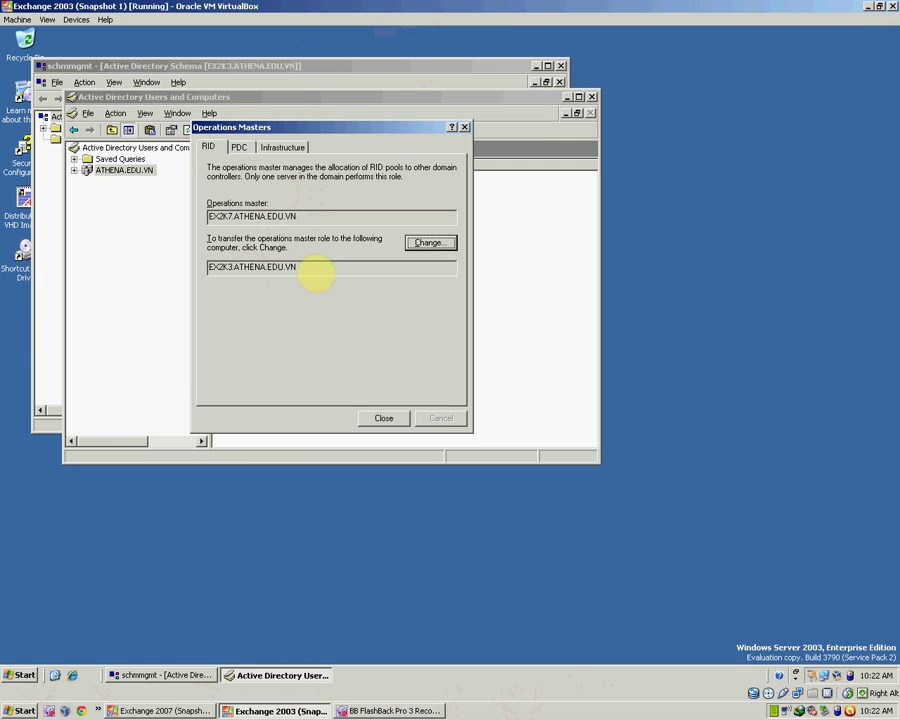
left_click(240, 147)
left_click(270, 148)
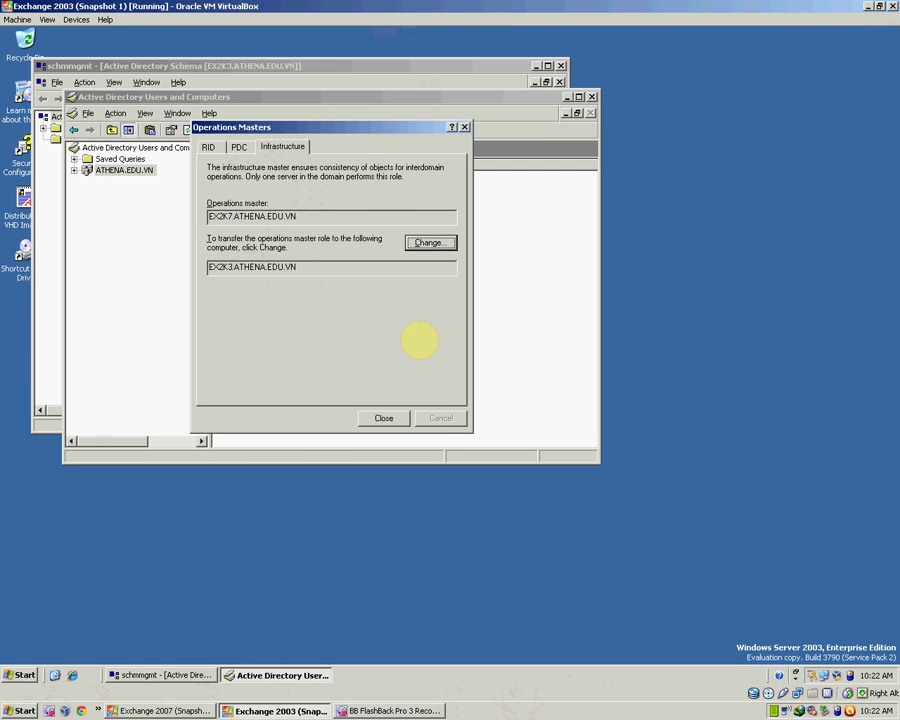
left_click(384, 418)
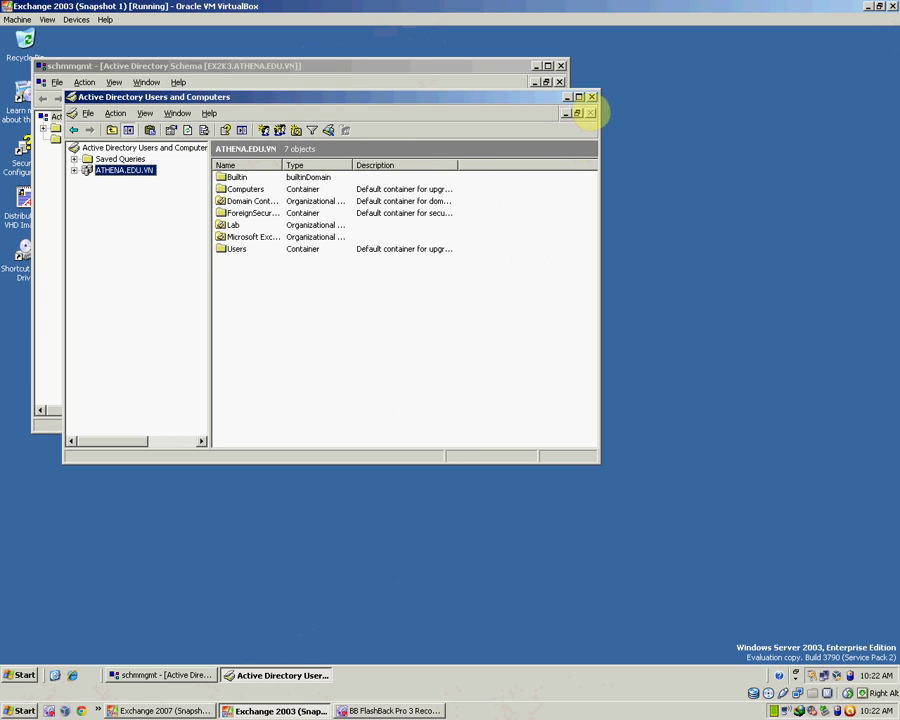
left_click(592, 97)
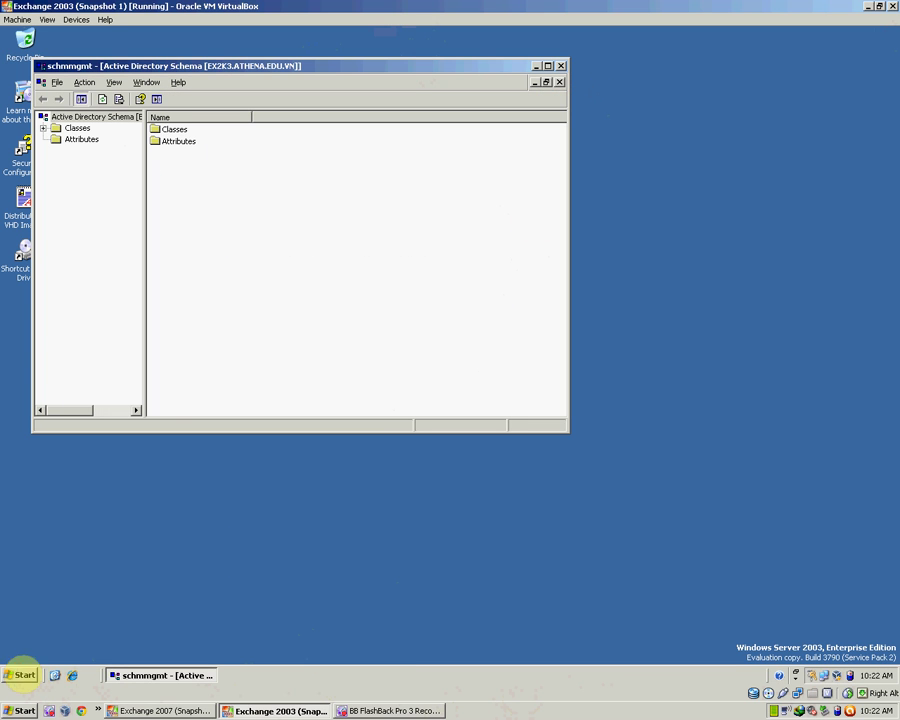
Open Active Directory Domains and Trusts, confirm EX2K7.ATHENA.EDU.VN as domain naming master, and close it
left_click(22, 675)
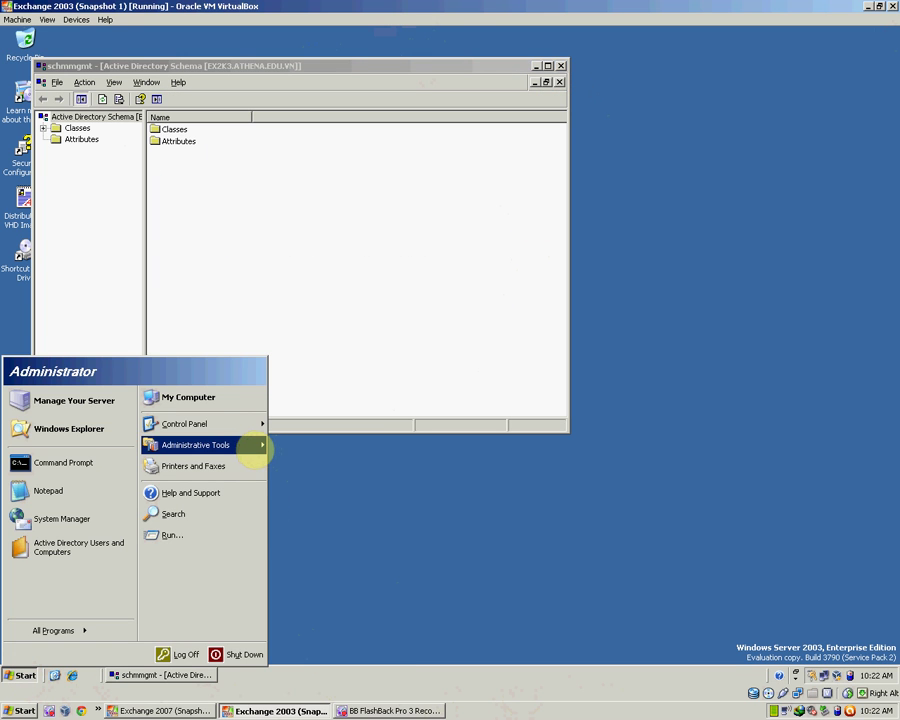
mouse_move(255, 447)
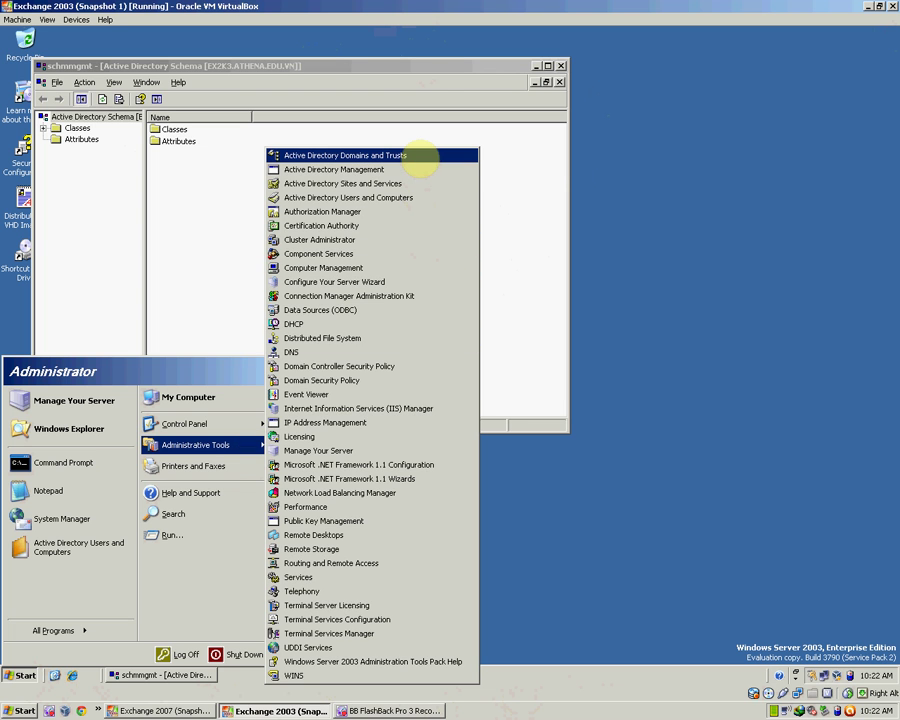
left_click(417, 157)
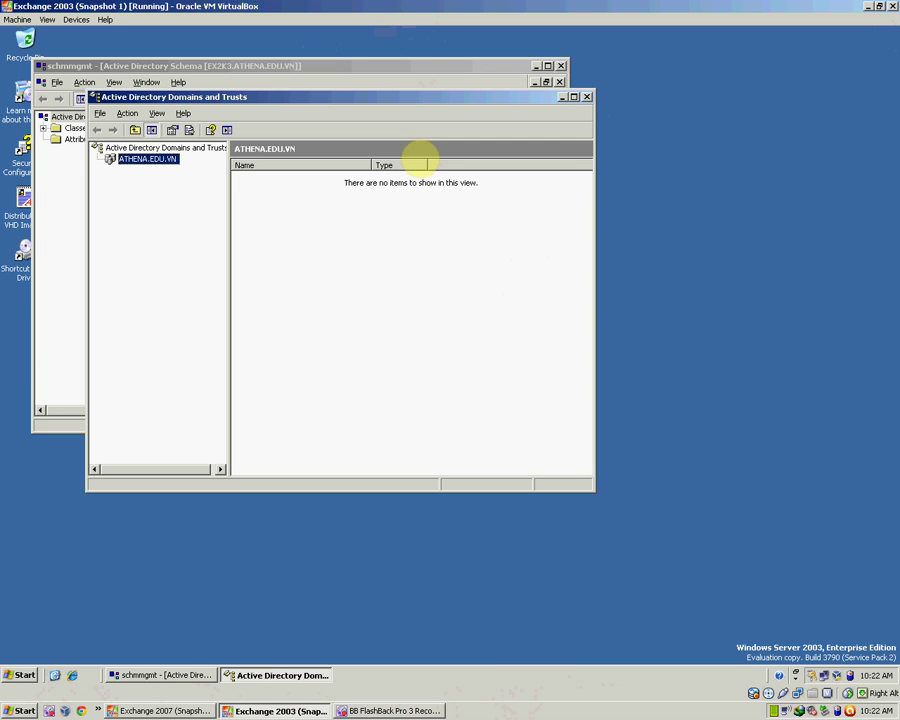
left_click(140, 148)
right_click(140, 149)
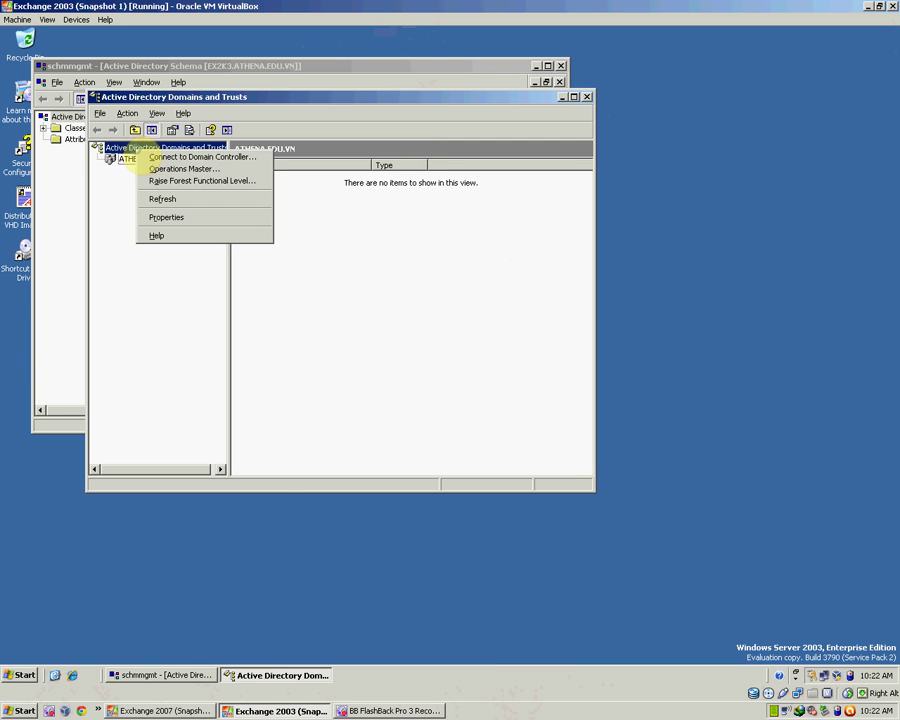
left_click(180, 164)
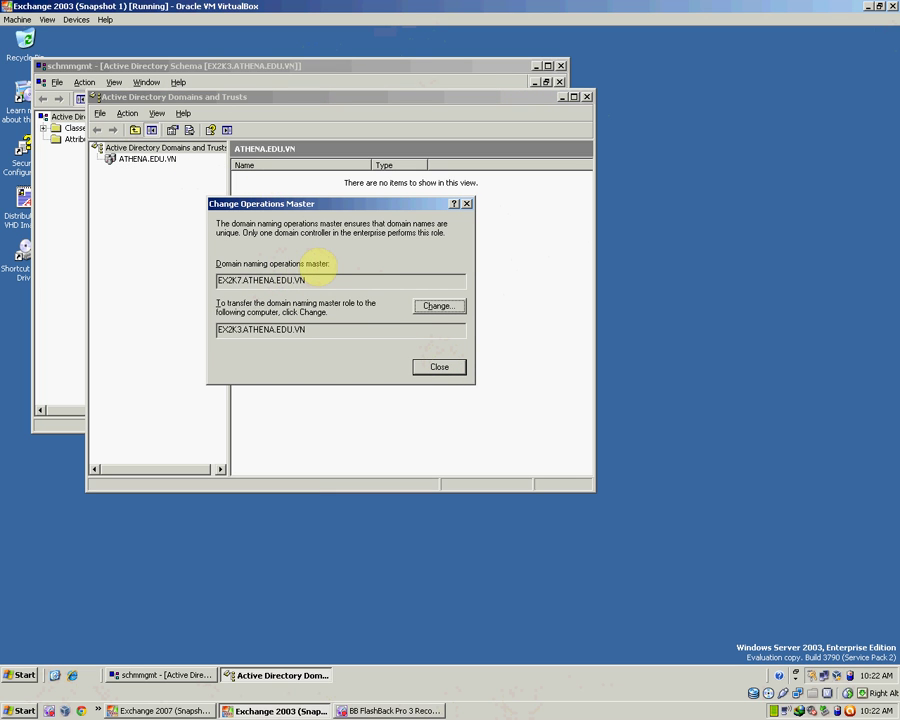
left_click(444, 367)
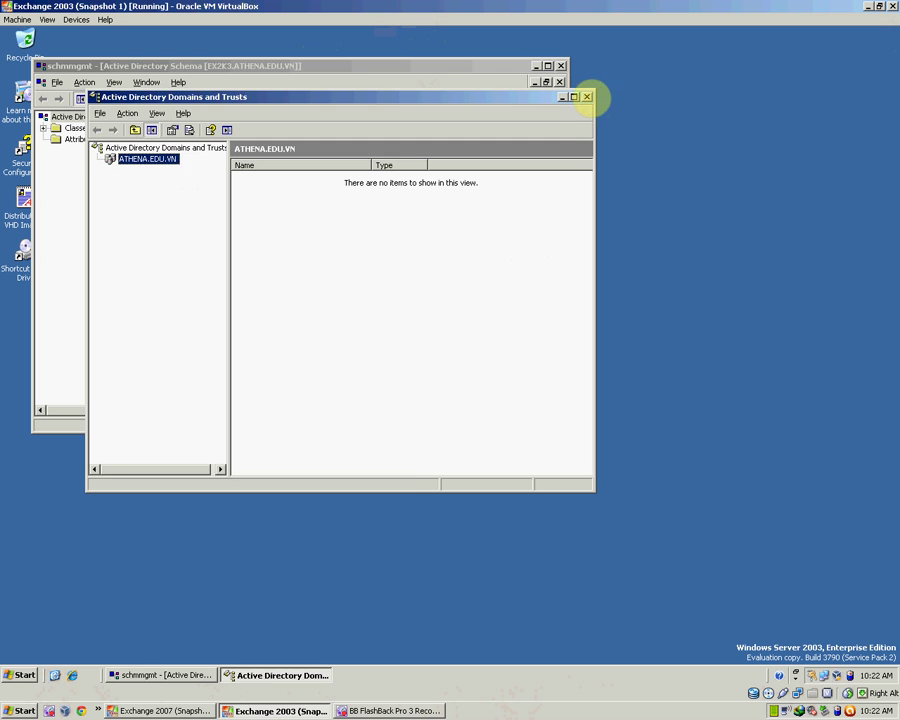
left_click(588, 97)
View the schema Operations Master showing EX2K3.ATHENA.EDU.VN, then close the schema console
right_click(122, 117)
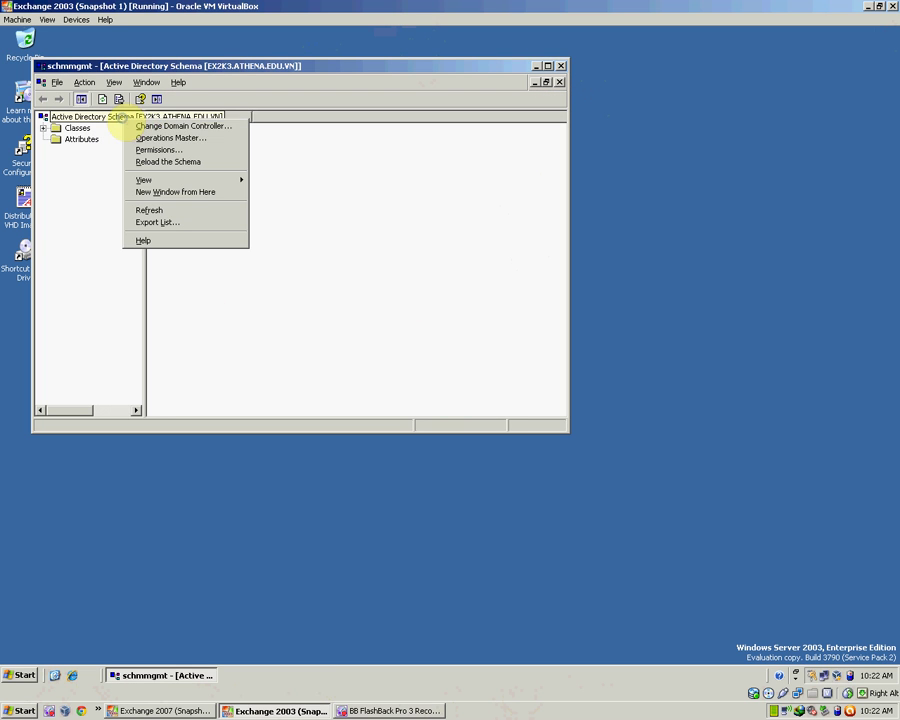
left_click(175, 138)
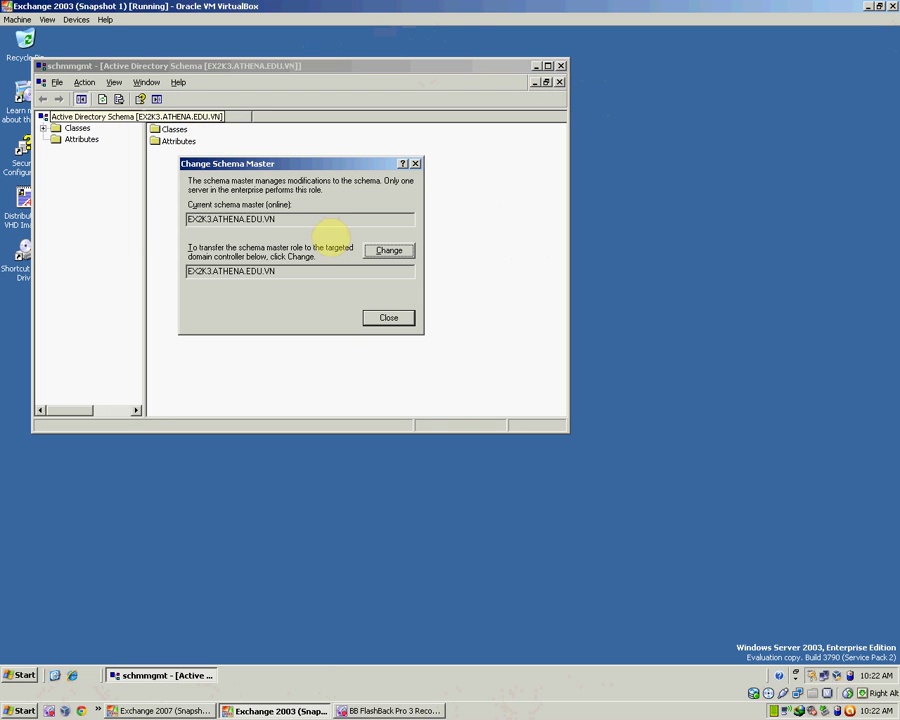
left_click(388, 317)
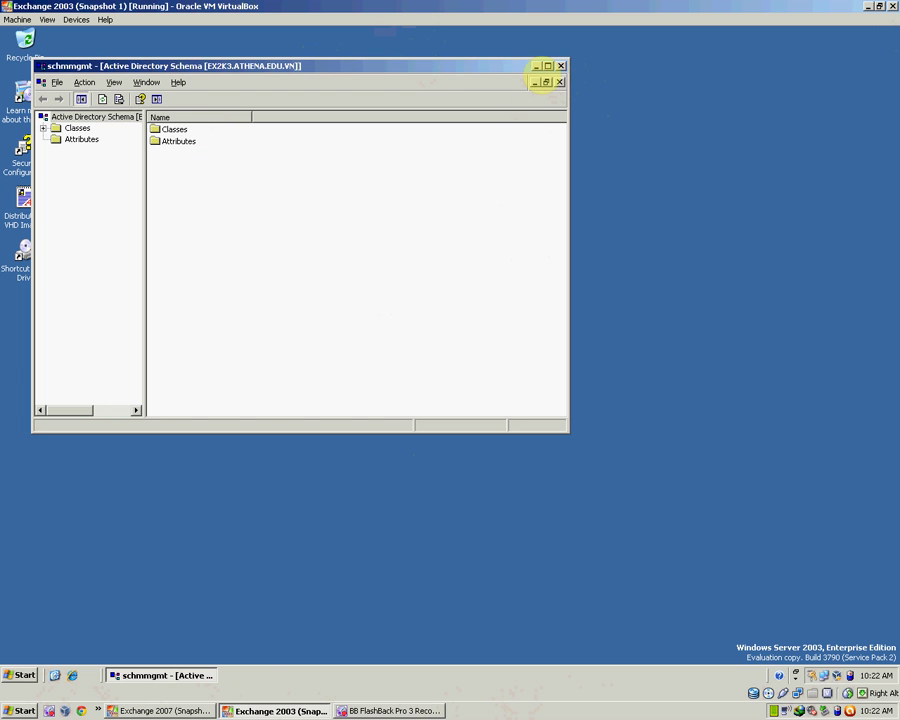
left_click(561, 67)
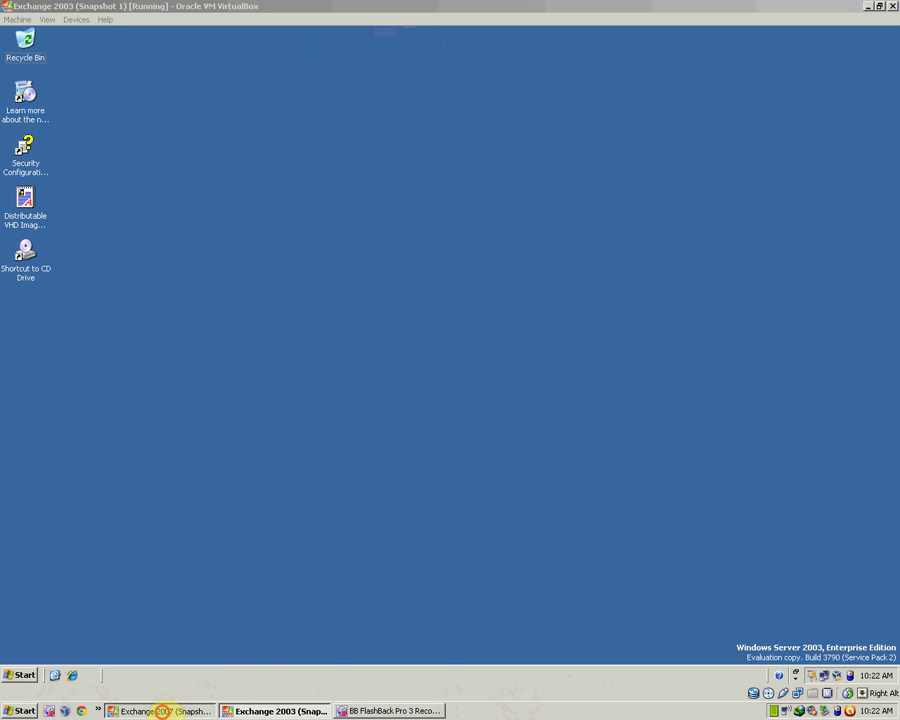
On the Exchange 2007 VM, mount the Windows Server ISO and explore the CD drive's files
left_click(165, 710)
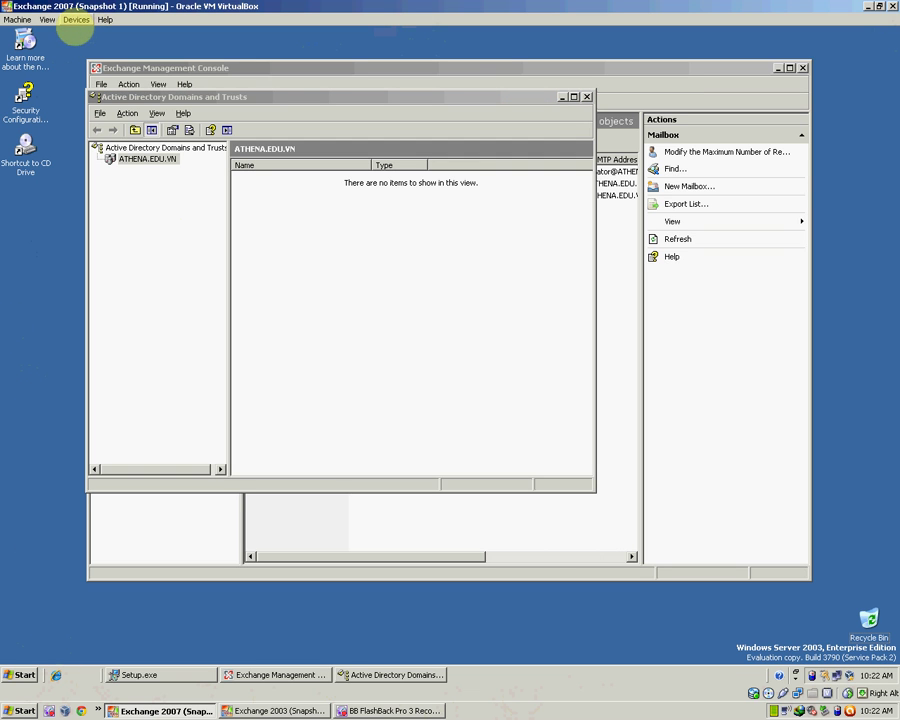
left_click(76, 19)
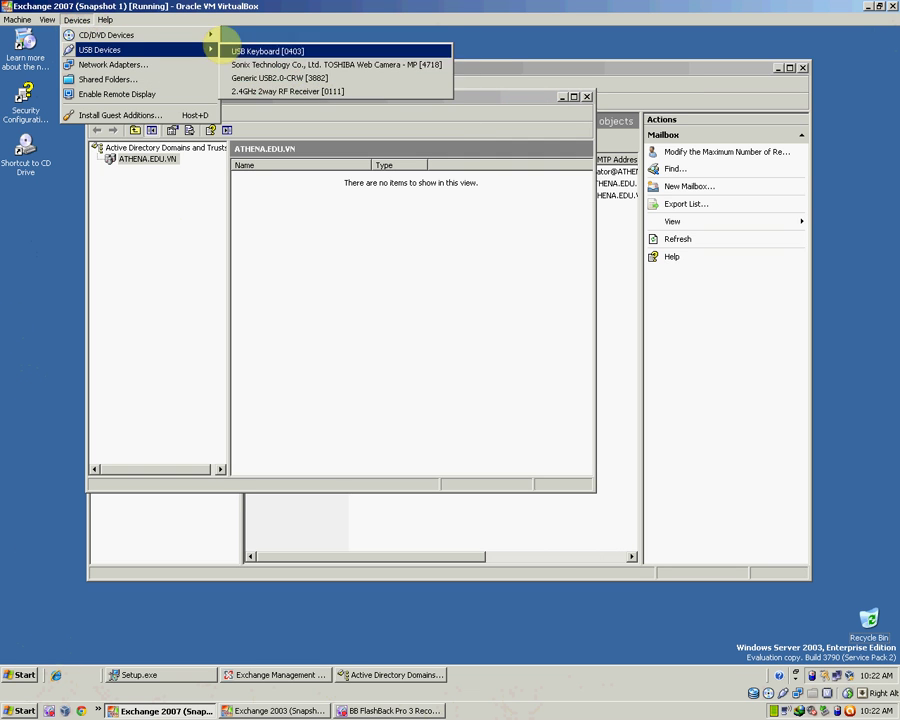
mouse_move(209, 34)
left_click(272, 79)
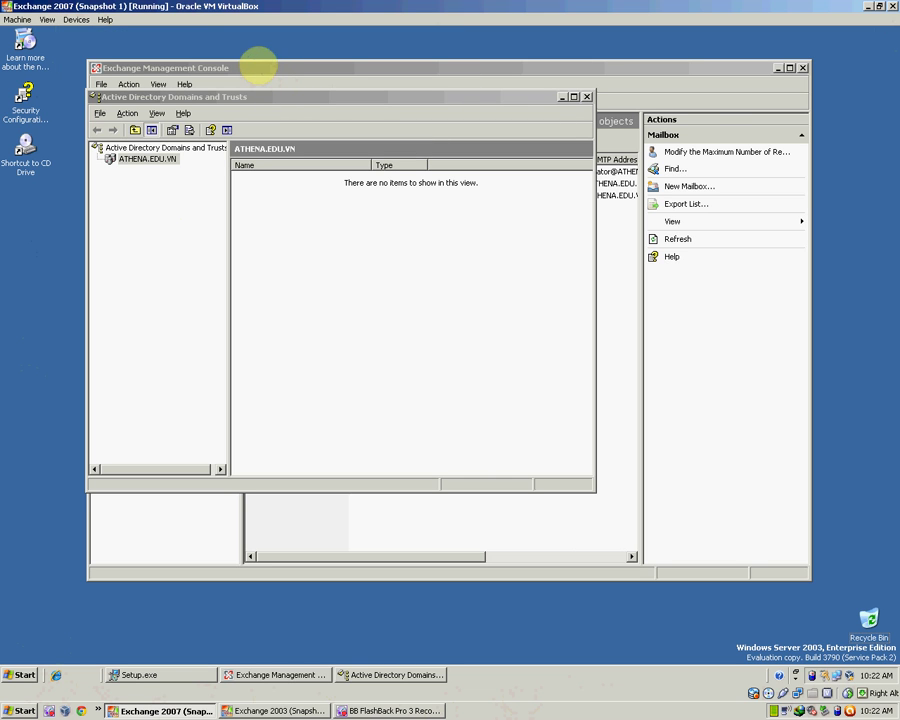
double_click(34, 150)
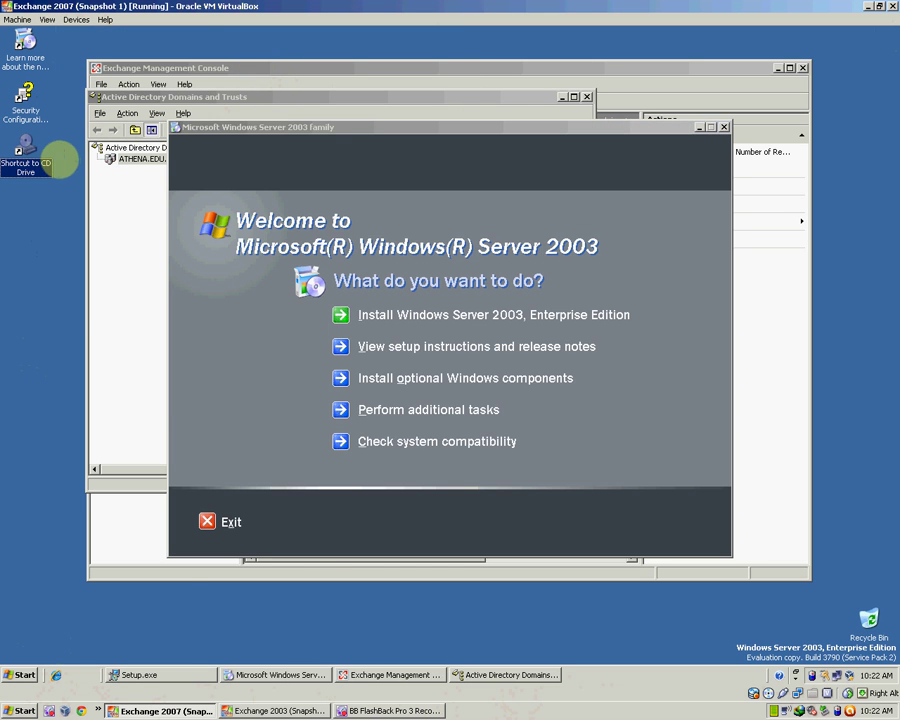
right_click(40, 150)
left_click(73, 186)
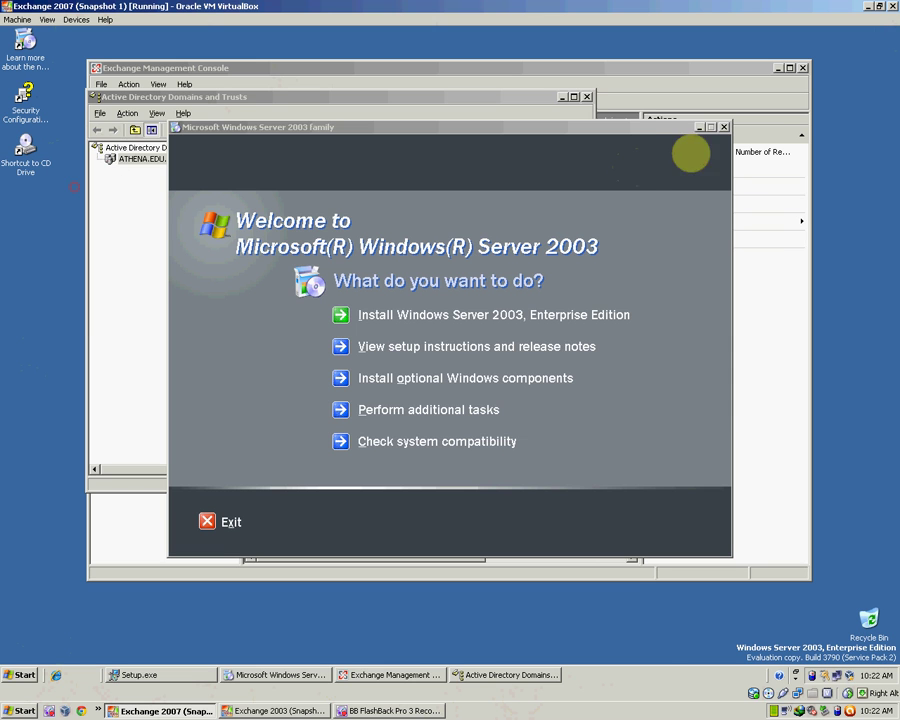
left_click(724, 127)
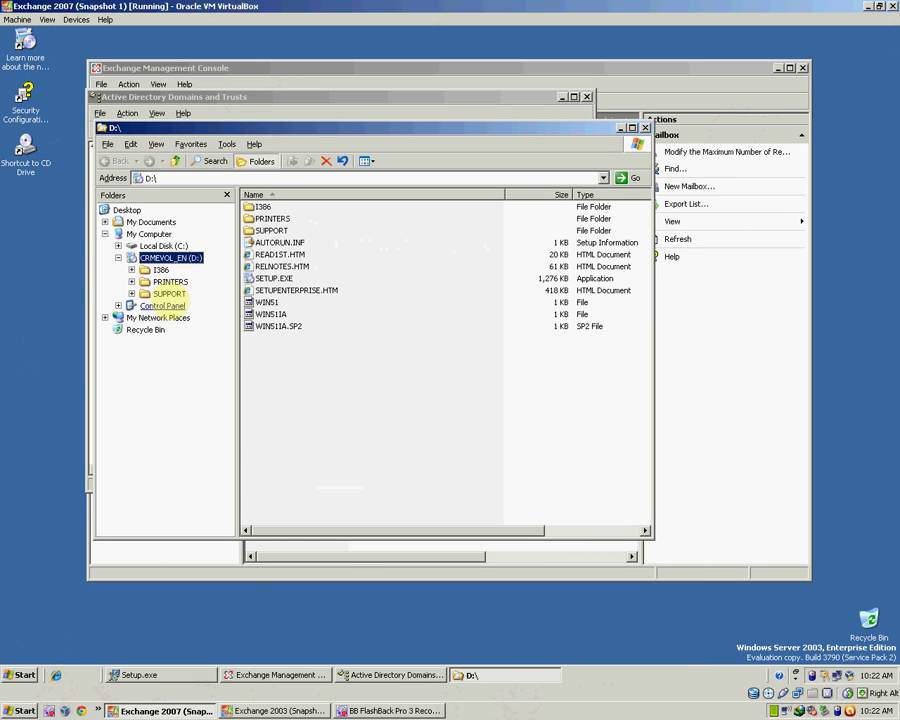
Open the I386 folder, run ADMINPAK.MSI, and close the D:\I386 window
left_click(160, 270)
left_click(290, 326)
key("Down")
key("Down")
key("Down")
key("Down")
key("Down")
key("Down")
key("Down")
key("Down")
key("Down")
key("Down")
key("Down")
key("Down")
key("Down")
key("Down")
key("Down")
key("Down")
key("Down")
key("Down")
key("Down")
key("Down")
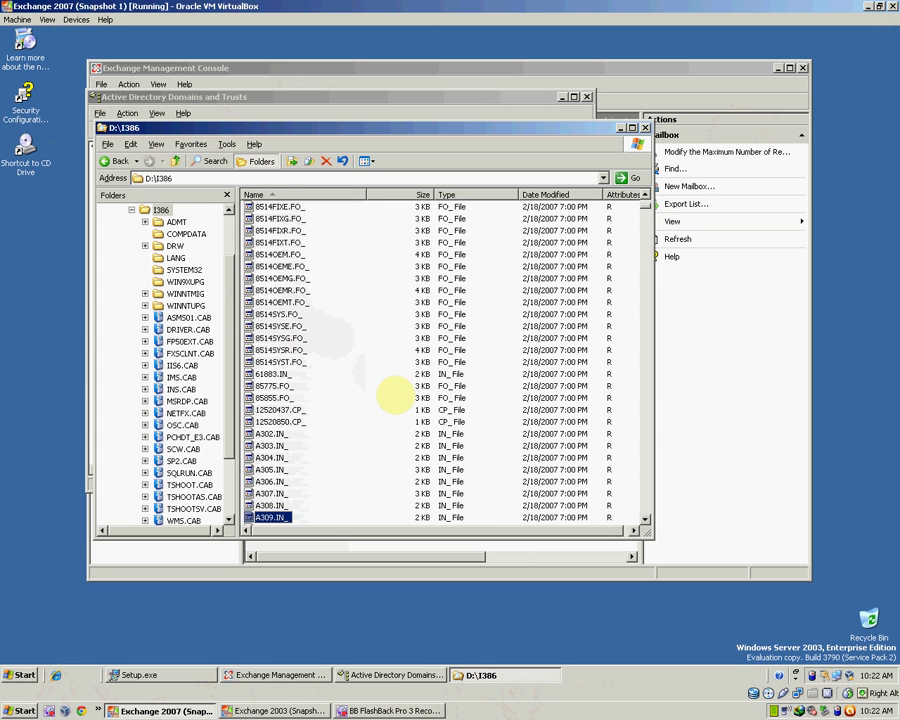
key("Down")
key("Down")
key("Down")
key("Down")
key("Down")
key("Down")
key("Down")
key("Down")
key("Down")
key("Down")
key("Down")
key("Down")
key("Down")
key("Down")
key("Down")
key("Down")
key("Down")
key("Down")
key("Down")
key("Down")
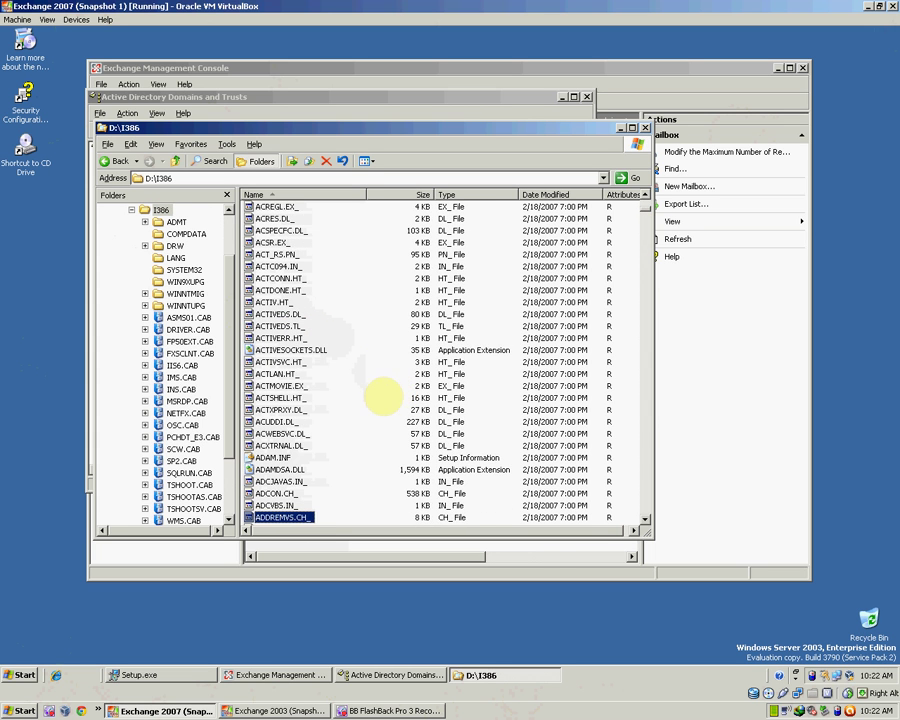
scroll(363, 420, "down", 3)
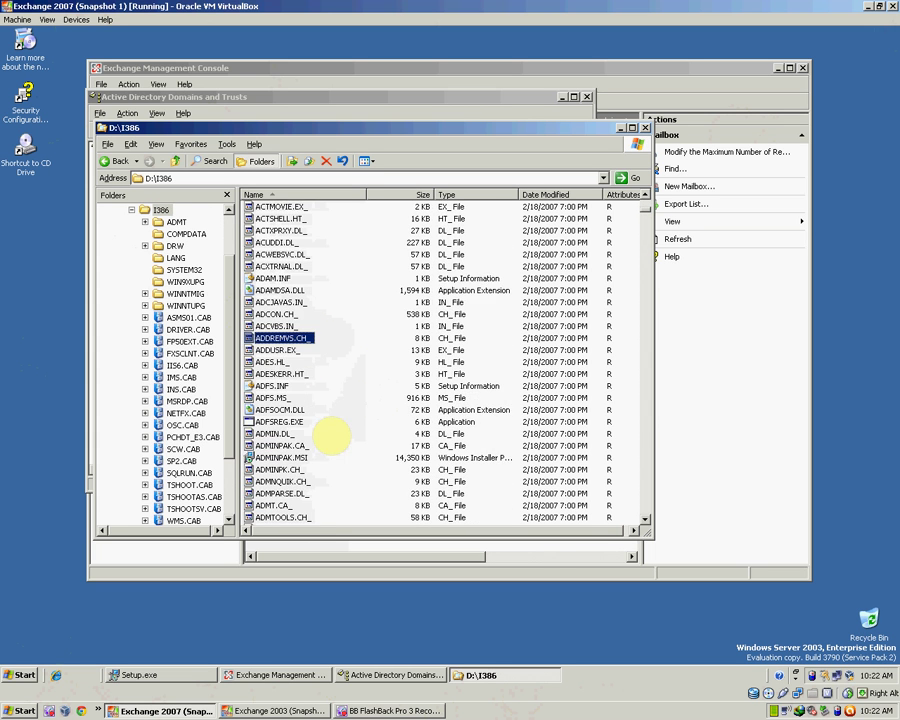
double_click(278, 458)
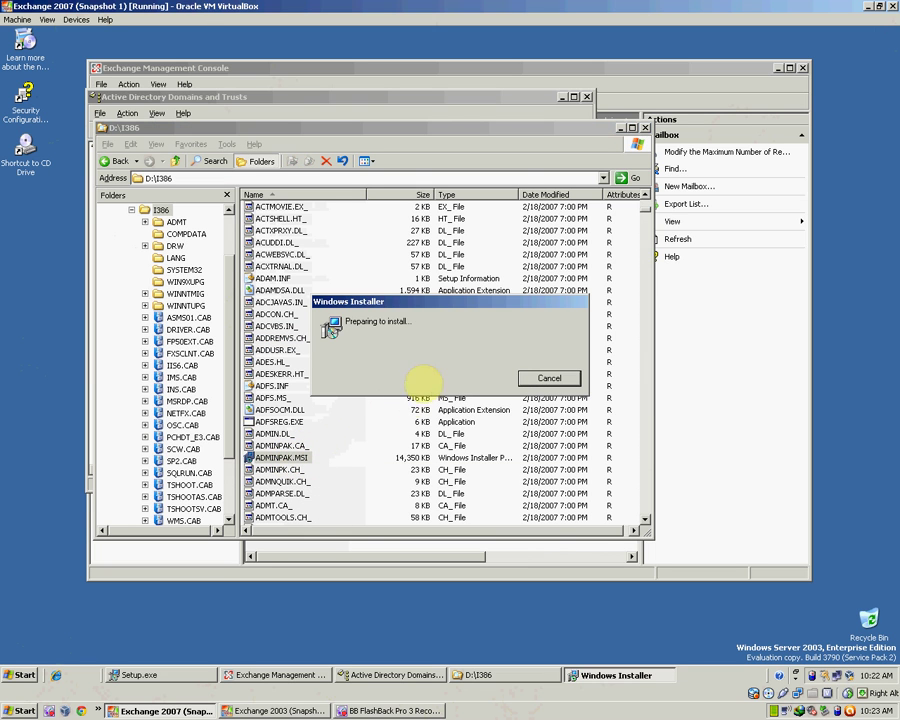
left_click(646, 136)
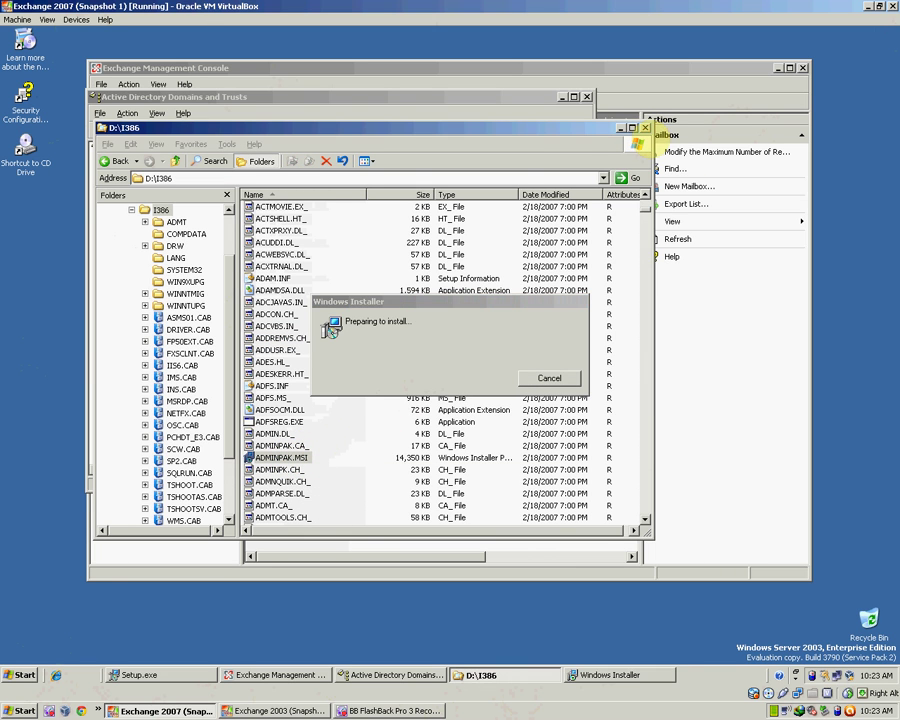
left_click(645, 128)
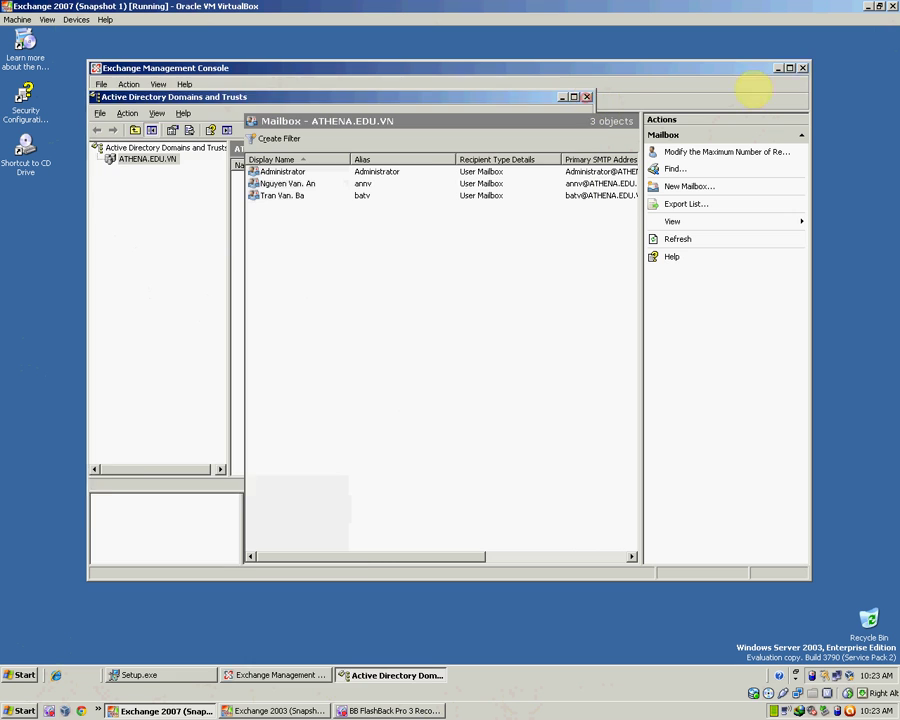
Check the current schema master and attempt a transfer, which fails with an error
left_click(586, 97)
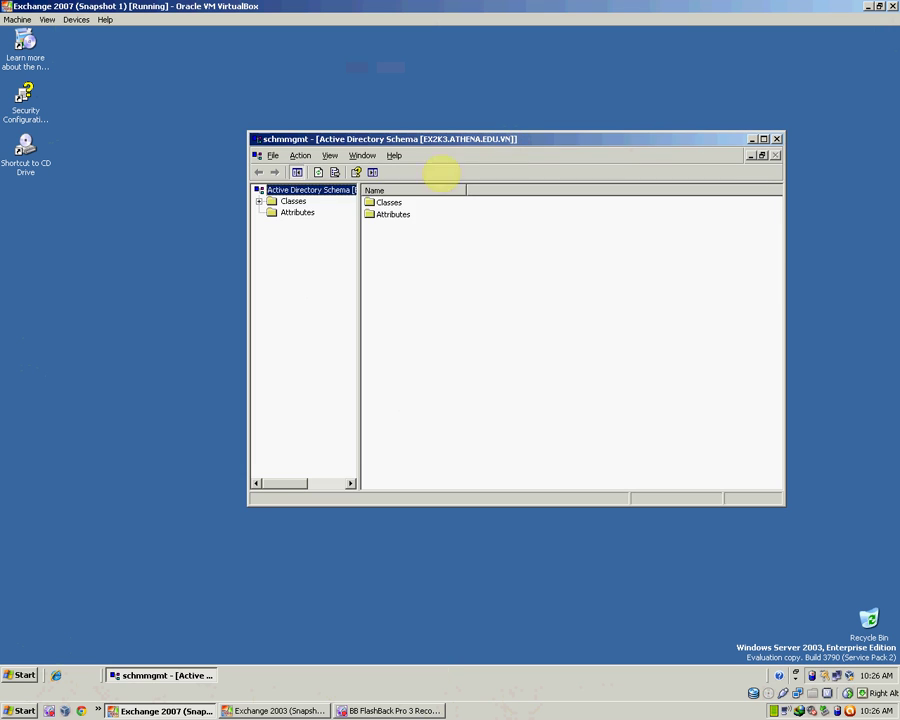
right_click(304, 191)
left_click(370, 209)
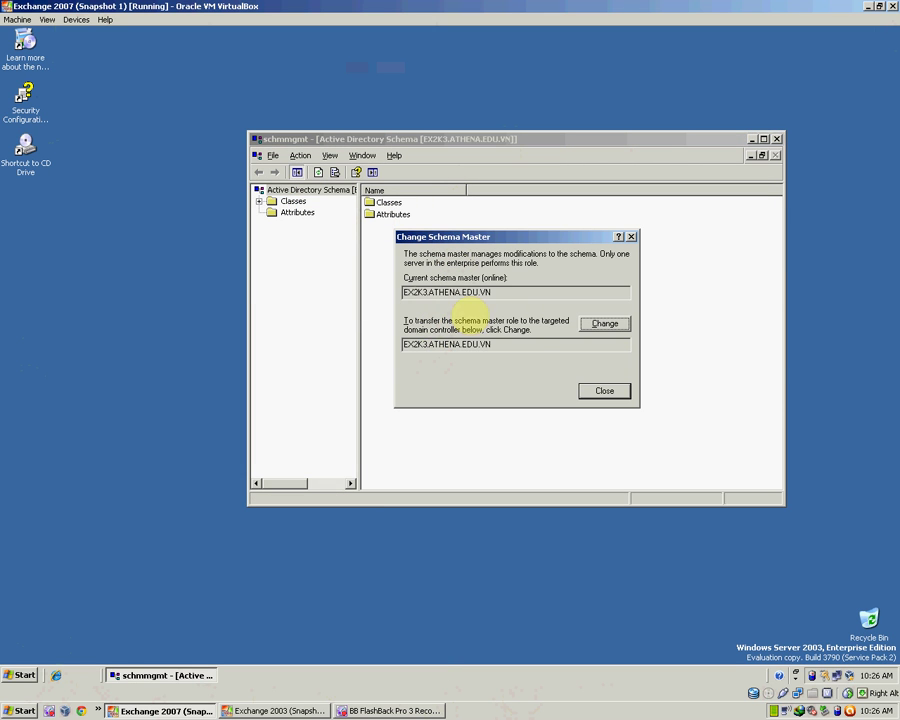
left_click(605, 323)
left_click(451, 386)
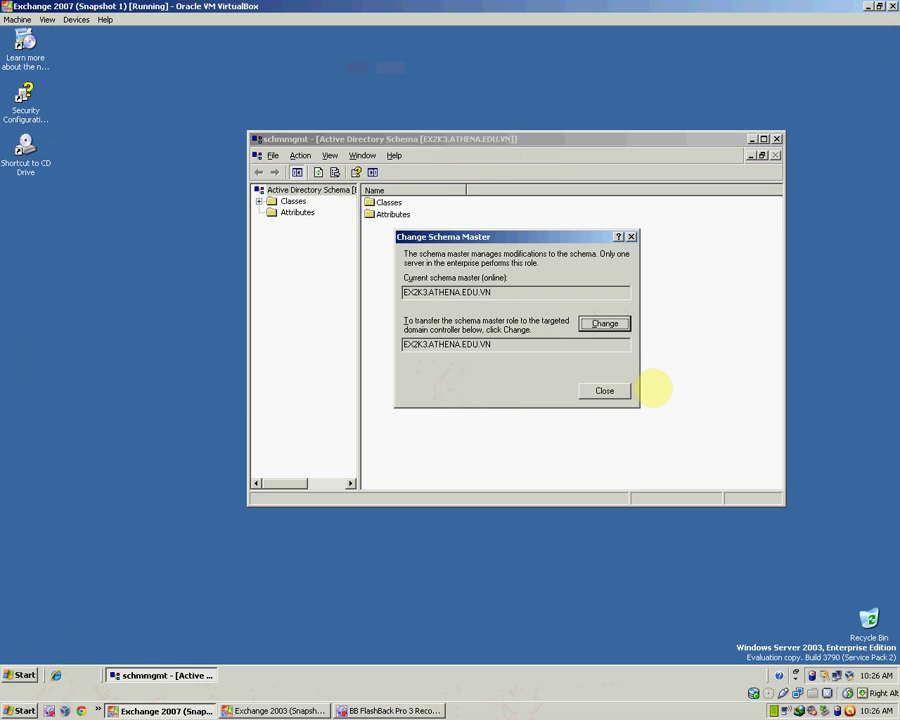
left_click(604, 390)
Change the schema console's domain controller name from EX2K3 to EX2K7.ATHENA.EDU.VN
right_click(322, 192)
left_click(345, 200)
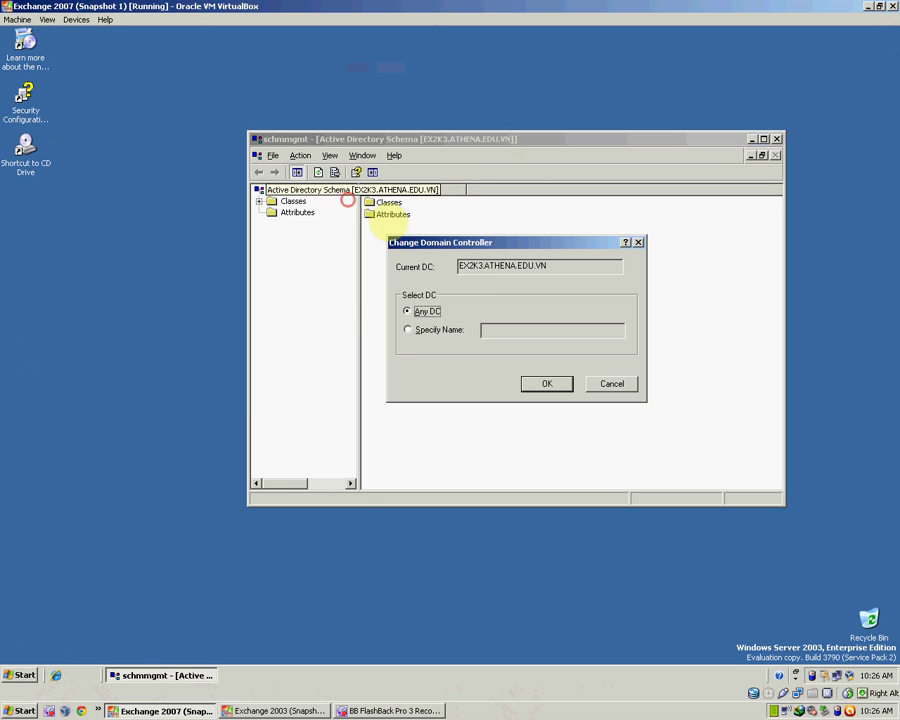
left_click(440, 329)
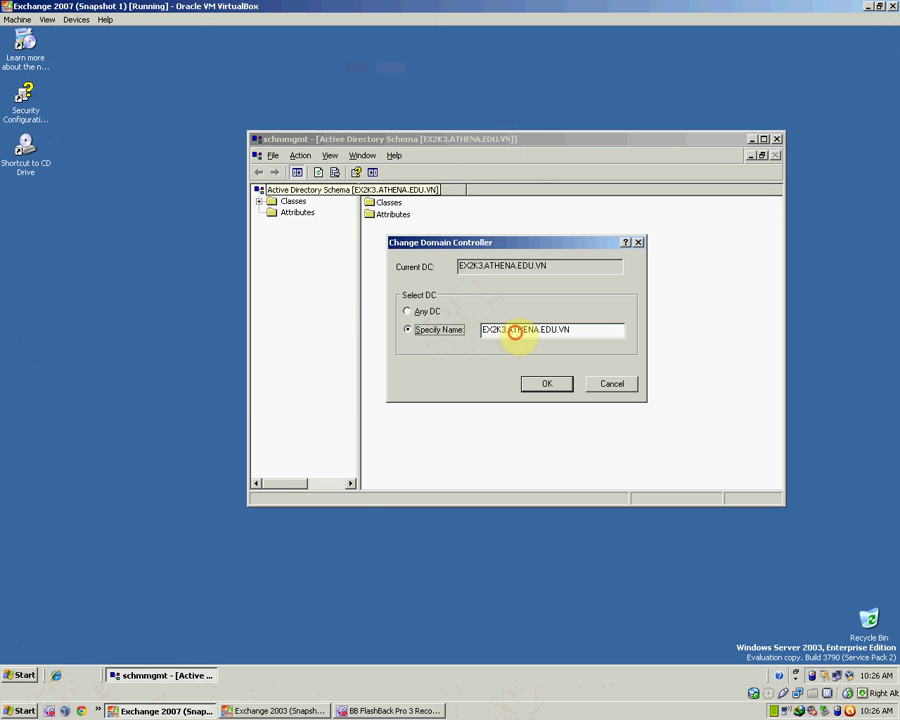
left_click(508, 330)
key("BackSpace")
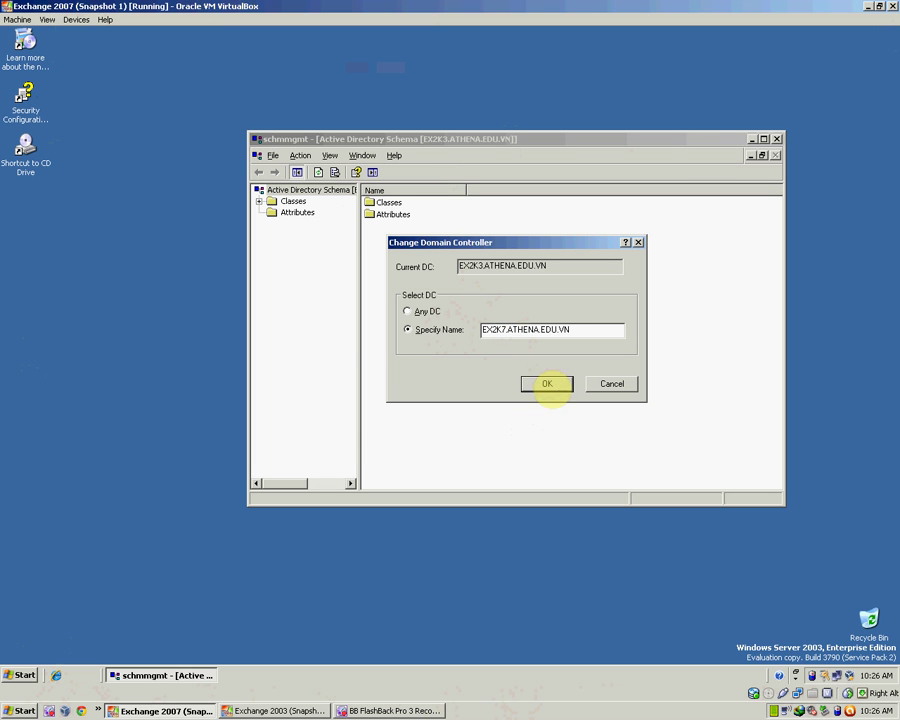
left_click(547, 384)
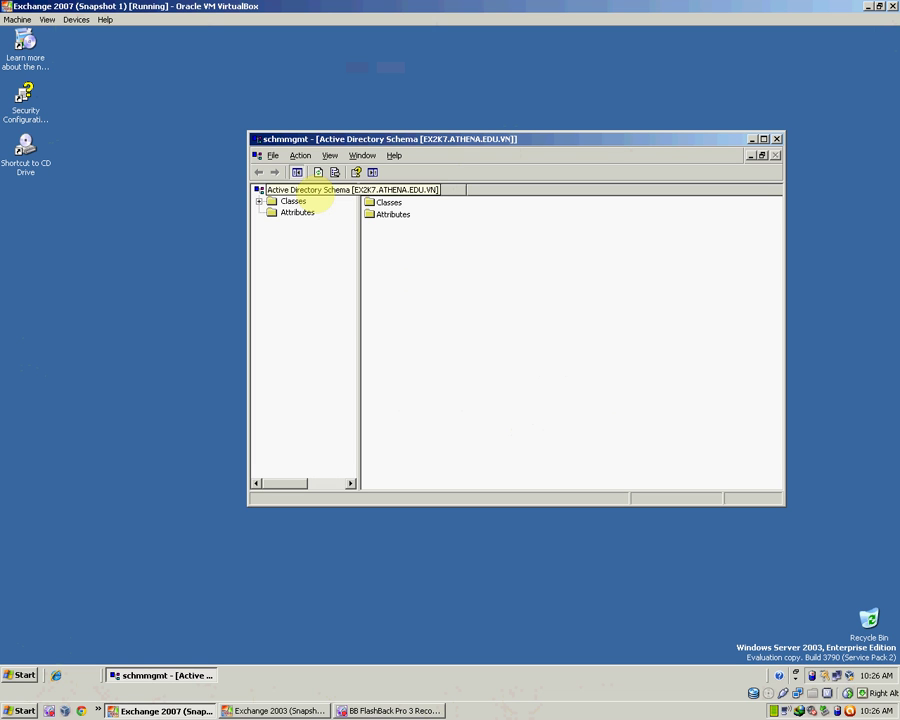
Transfer the schema master role to EX2K7.ATHENA.EDU.VN and close the schema console
right_click(311, 191)
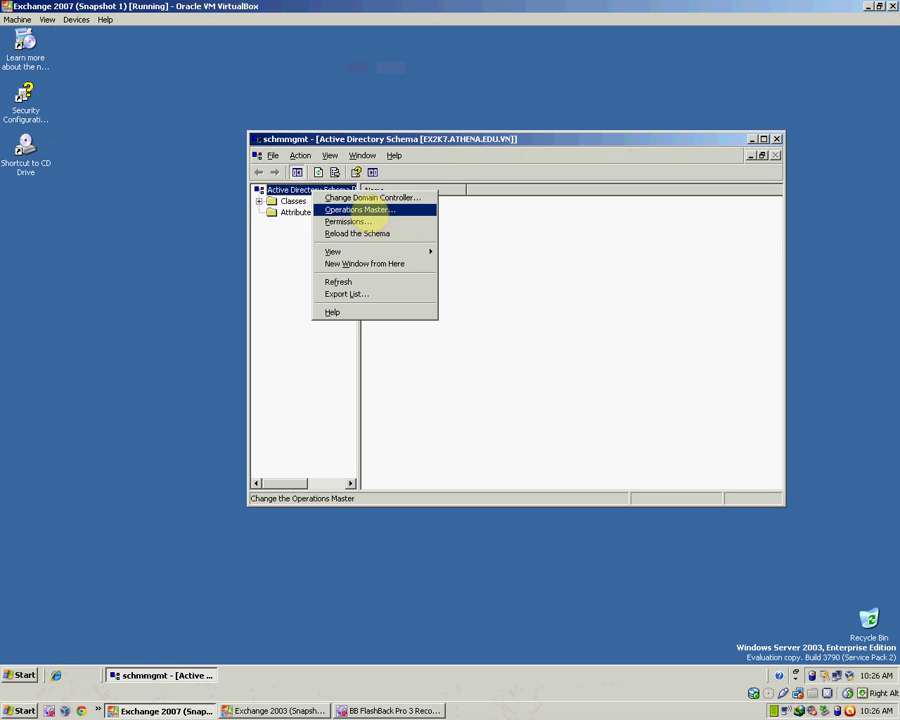
left_click(367, 210)
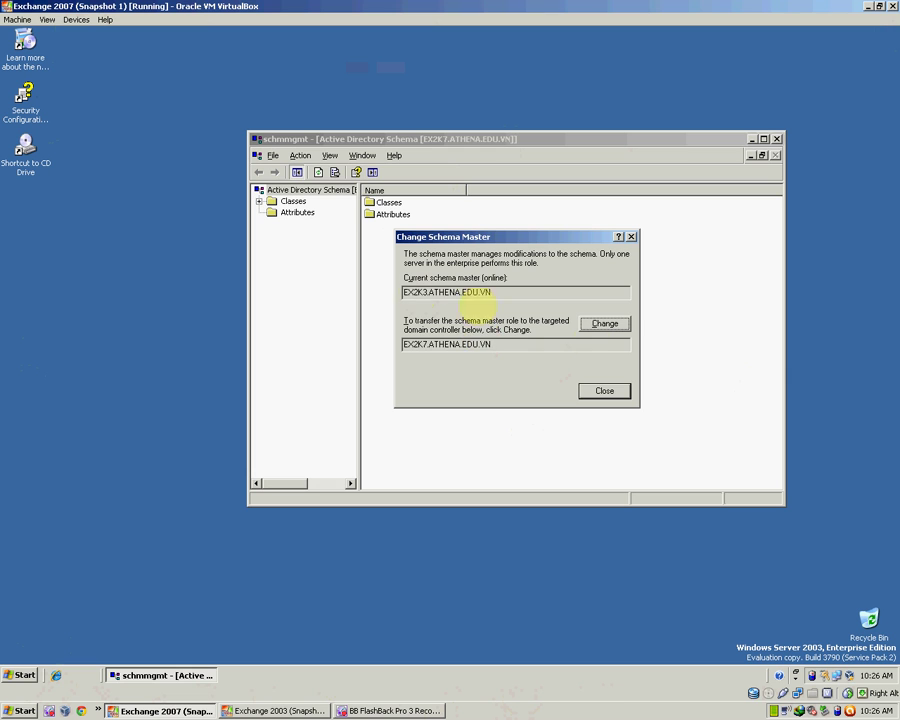
left_click(604, 324)
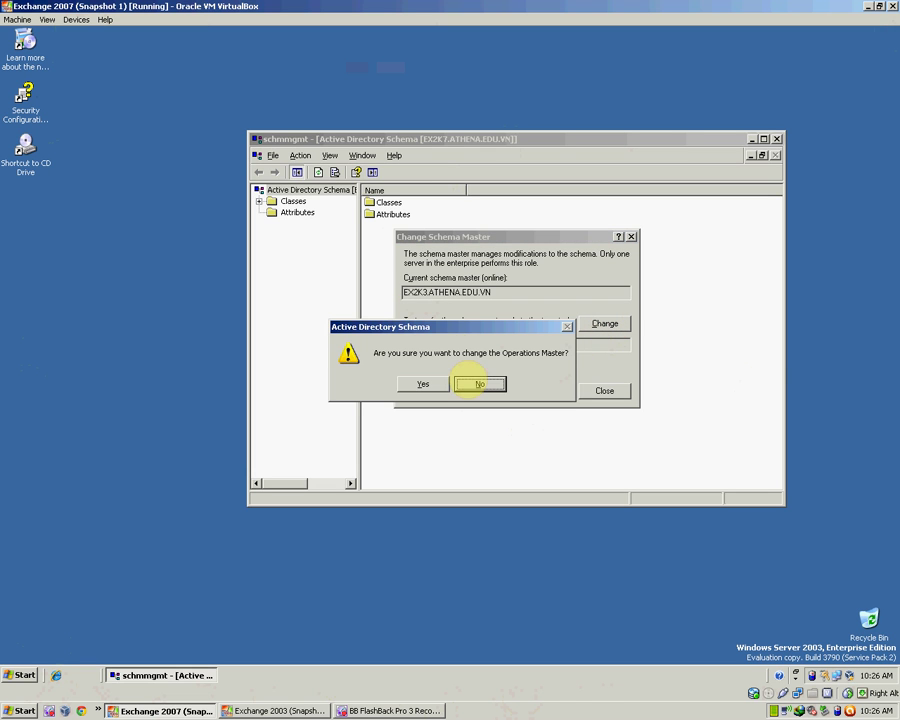
left_click(427, 384)
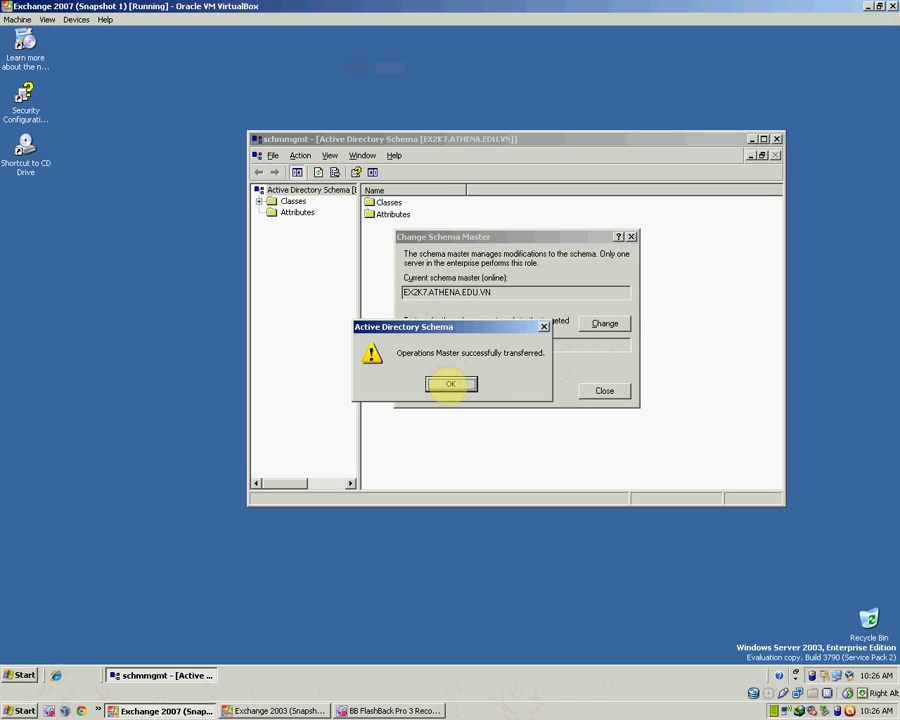
left_click(450, 384)
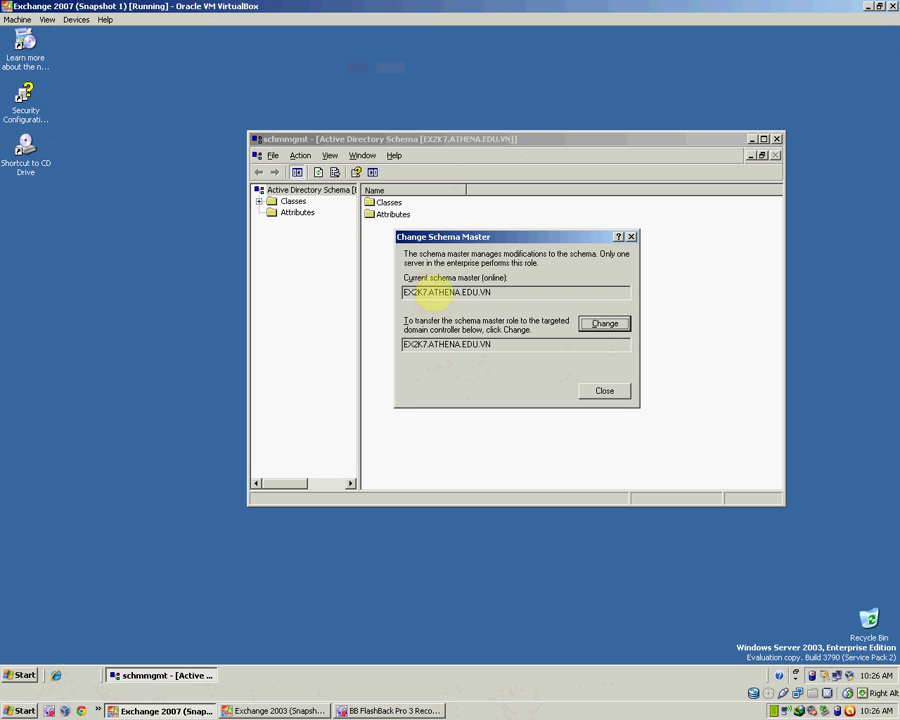
left_click_drag(505, 295, 351, 301)
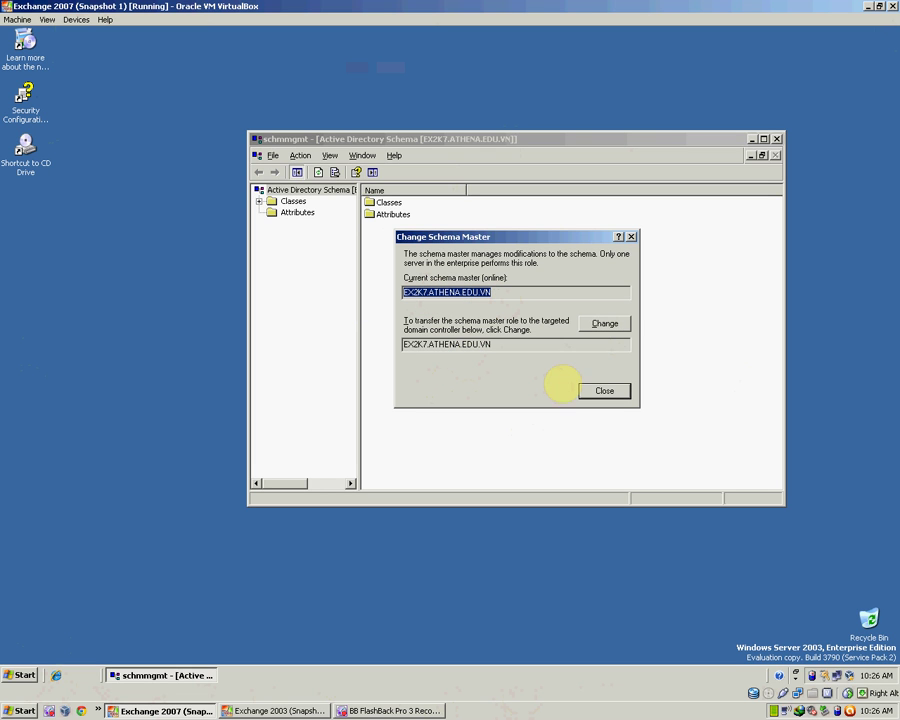
left_click(600, 391)
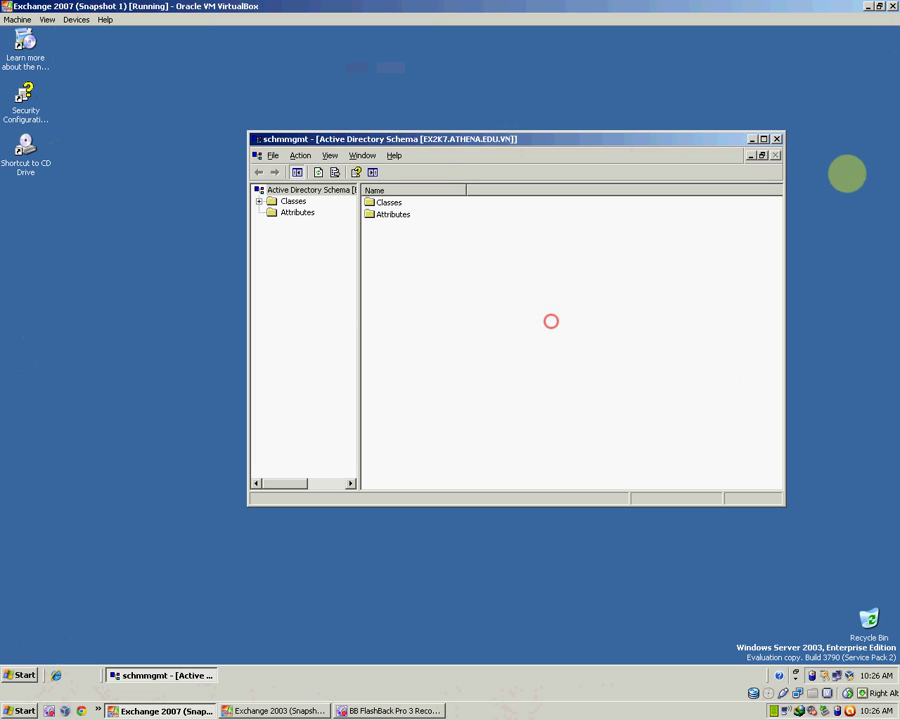
left_click(776, 139)
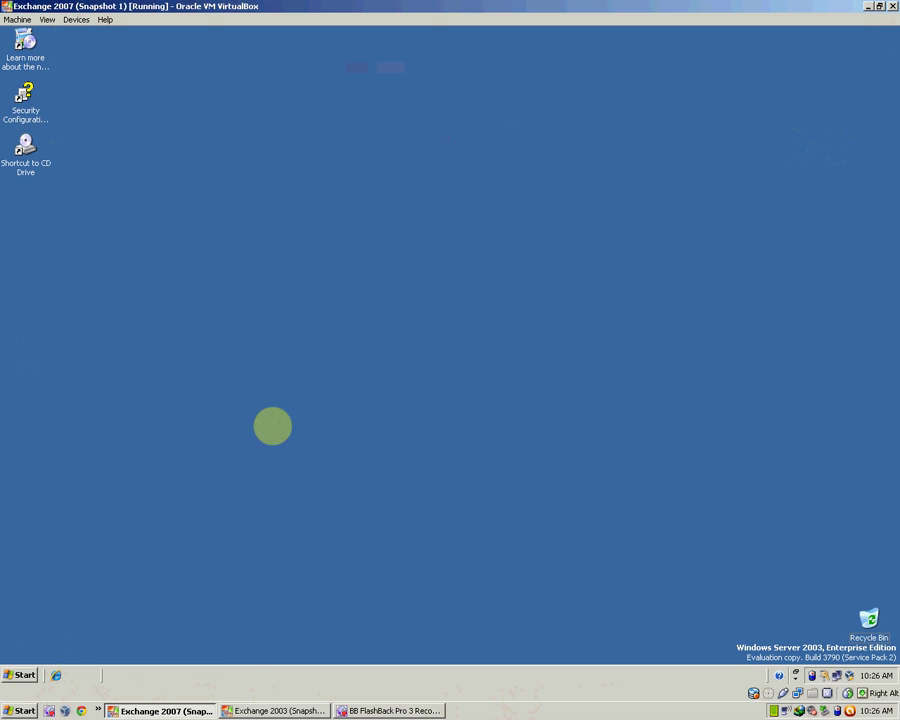
On EX2K3, open schmmgmt to verify EX2K7 holds schema master, close it, and refresh the desktop
left_click(262, 711)
left_click(24, 671)
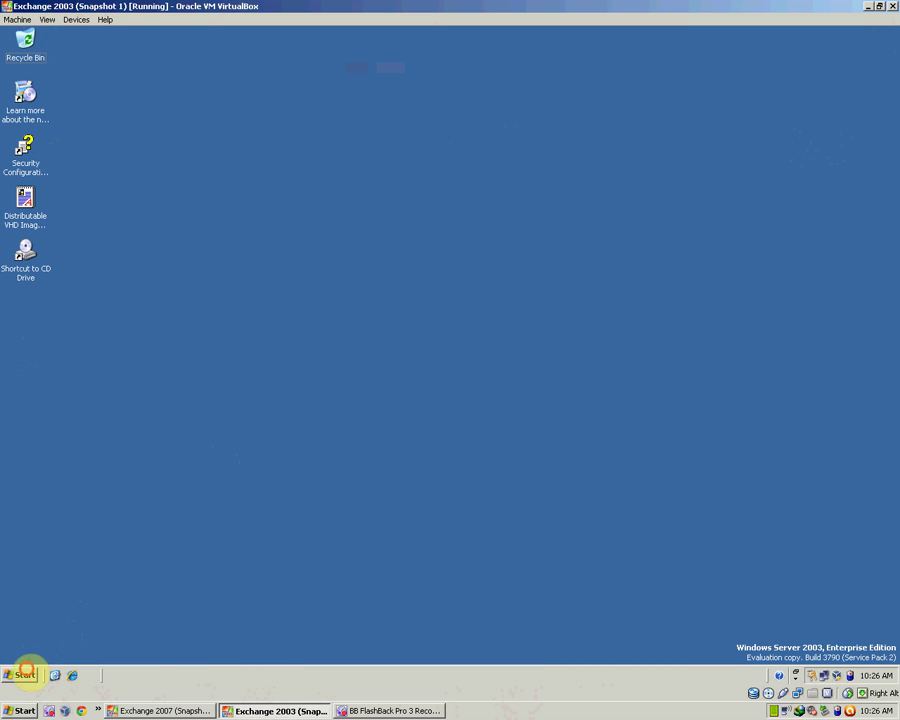
left_click(172, 535)
left_click(88, 637)
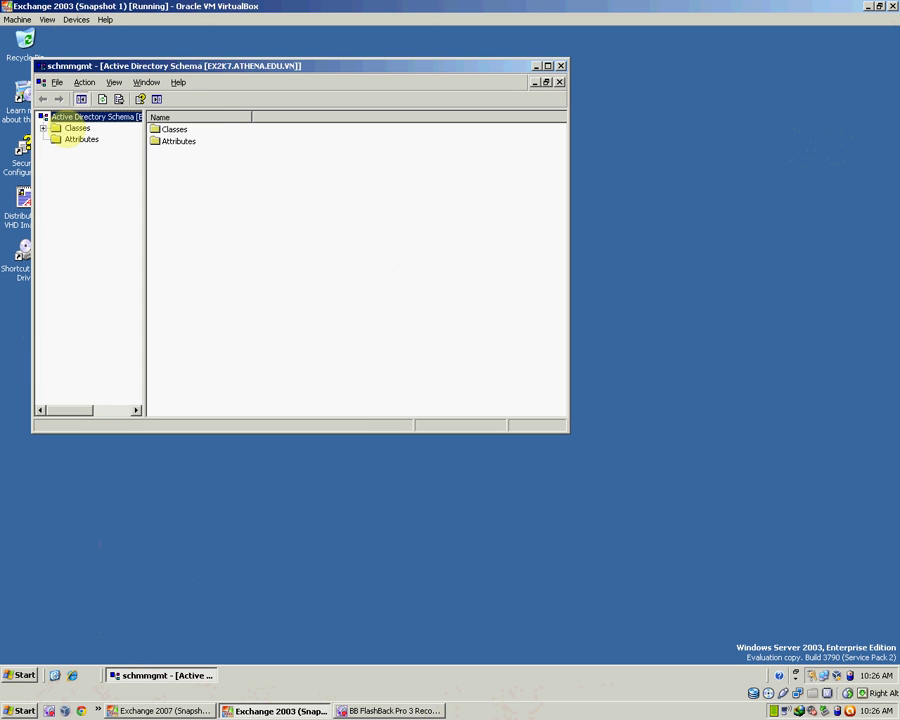
right_click(66, 117)
left_click(146, 140)
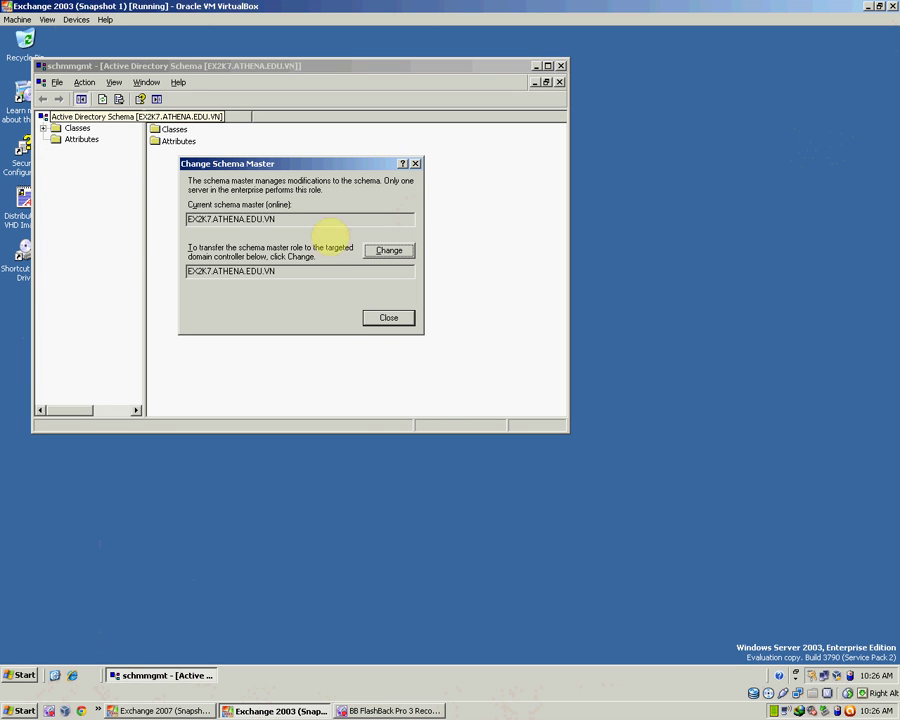
double_click(285, 219)
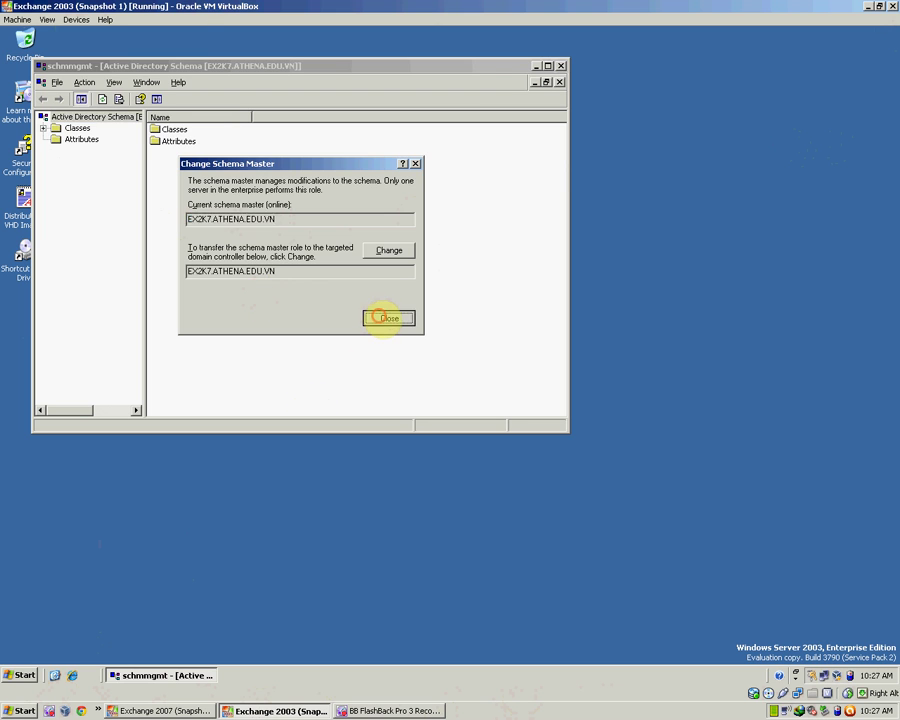
left_click(381, 316)
left_click(561, 66)
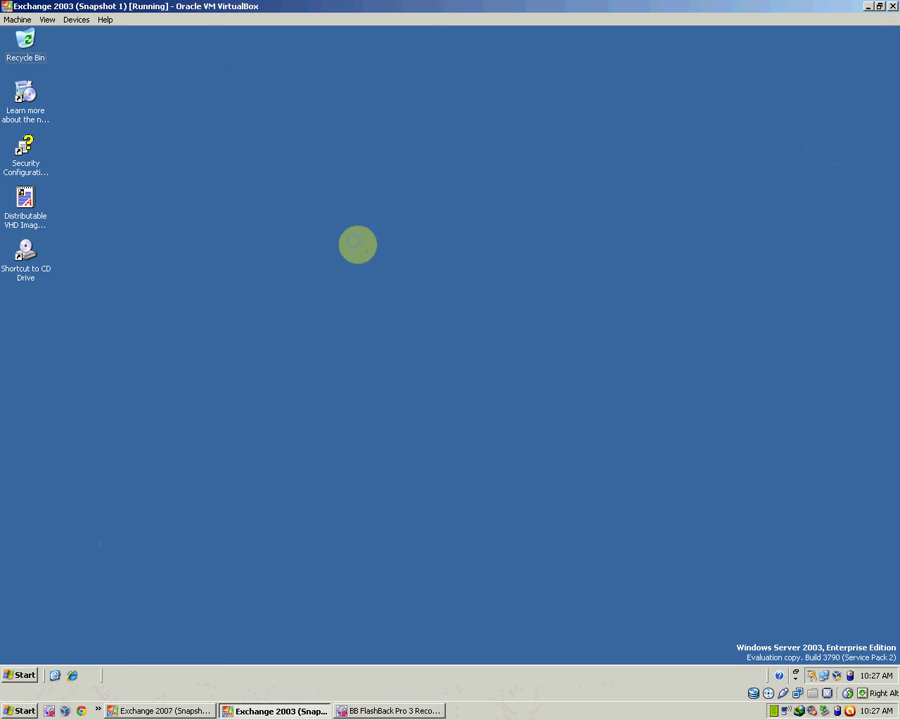
right_click(357, 244)
left_click(376, 258)
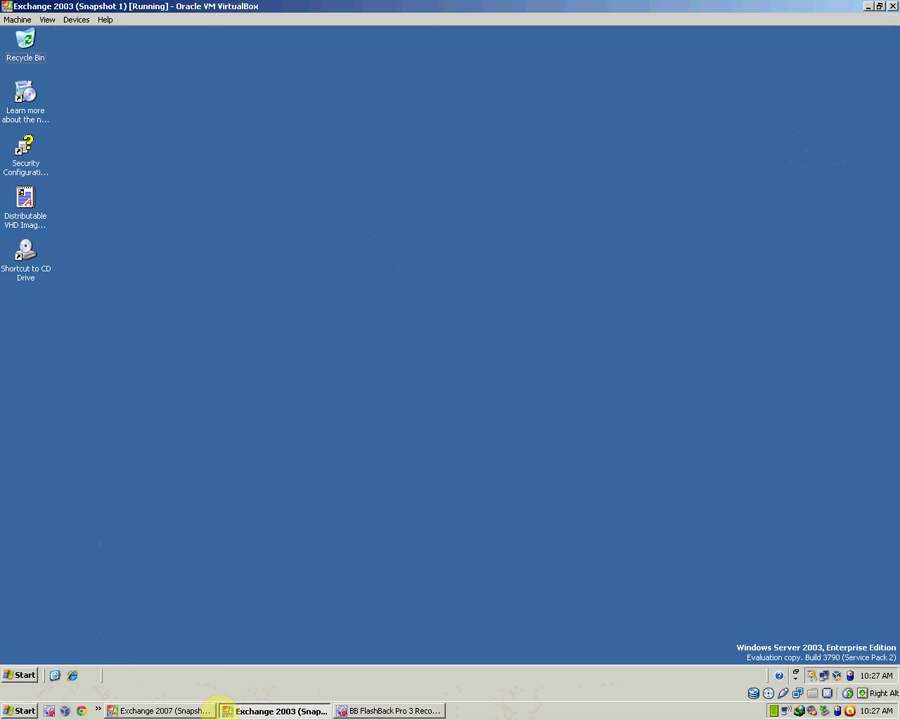
On EX2K7, launch Exchange Management Console and open Server Configuration > Client Access
left_click(165, 710)
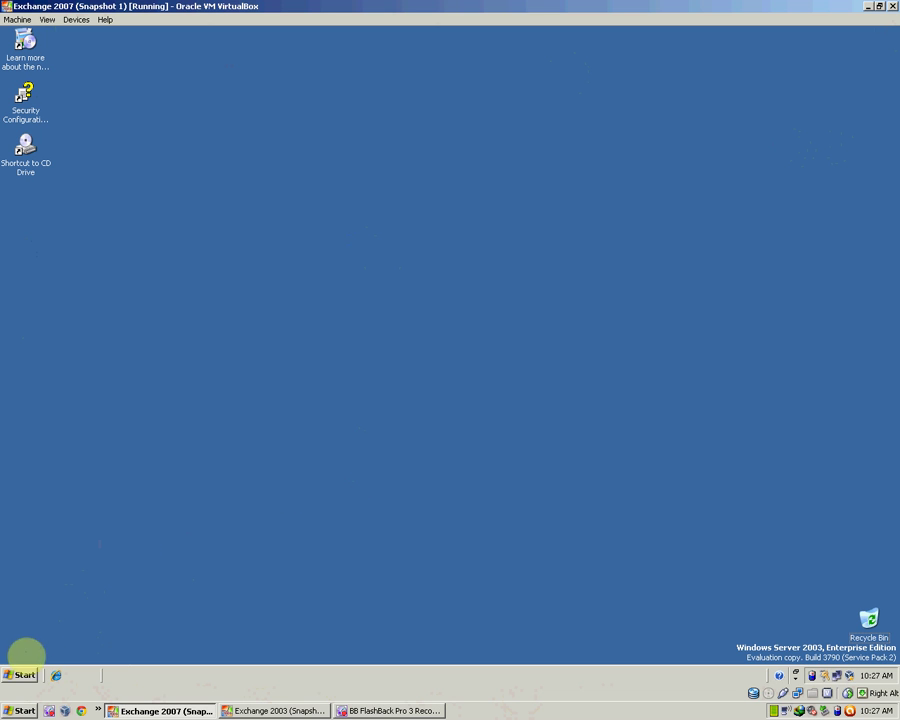
left_click(18, 675)
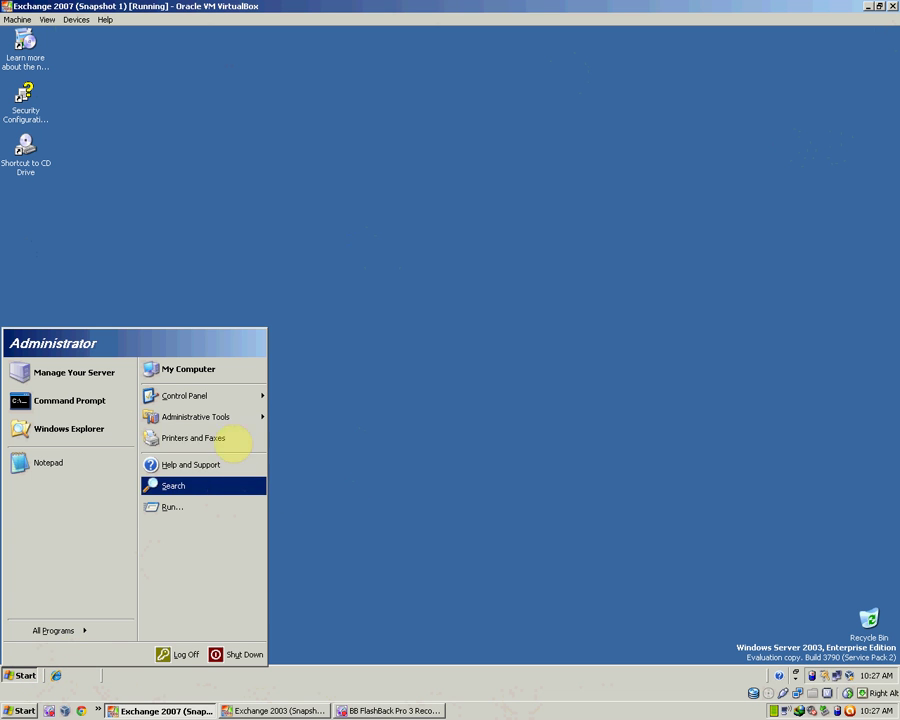
left_click(103, 631)
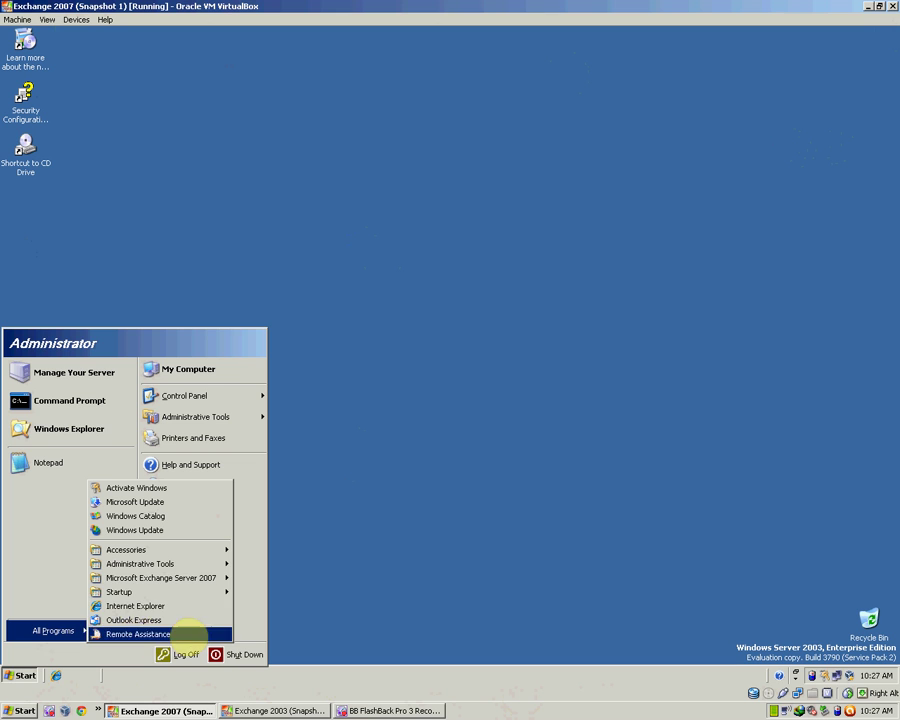
mouse_move(228, 578)
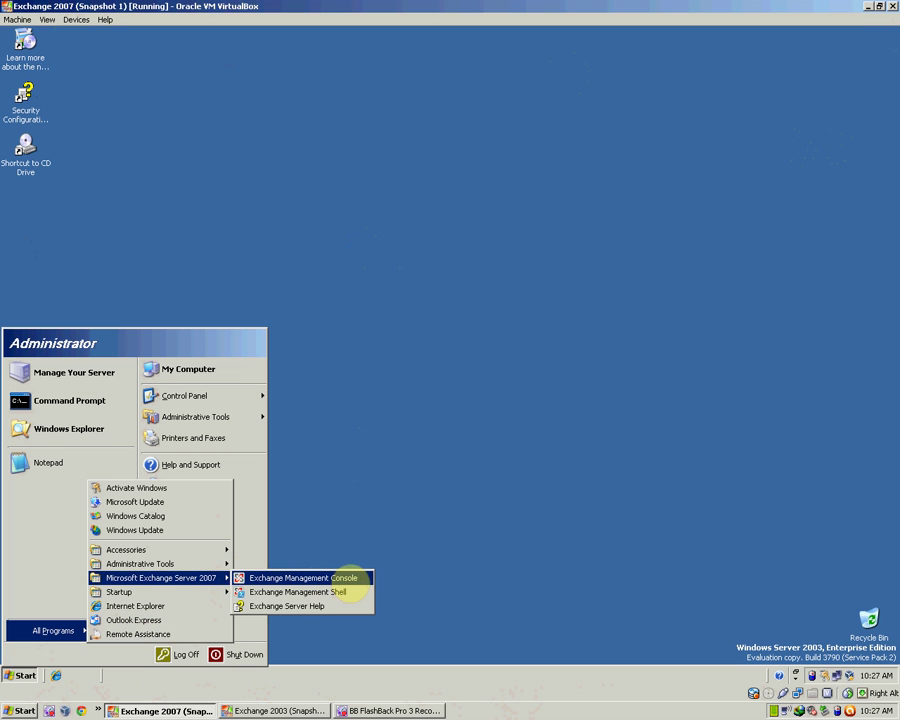
left_click(345, 578)
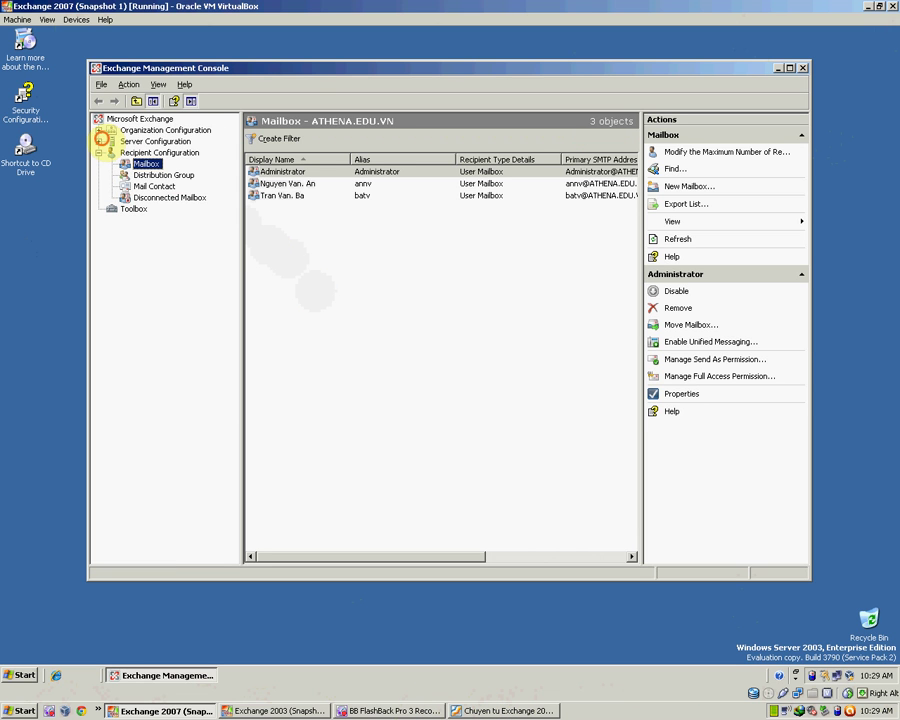
left_click(98, 141)
left_click(158, 164)
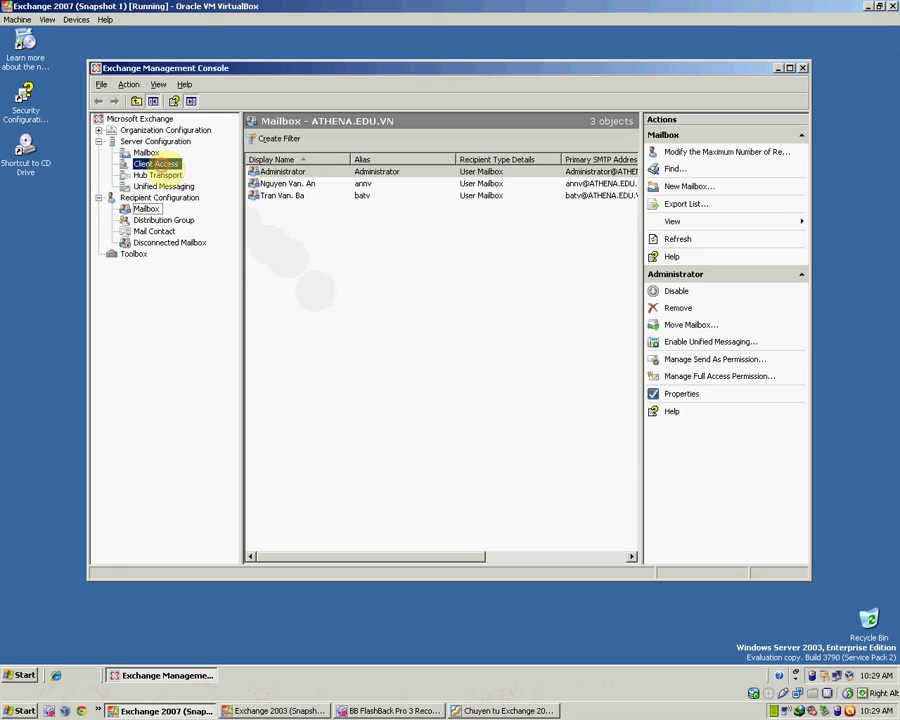
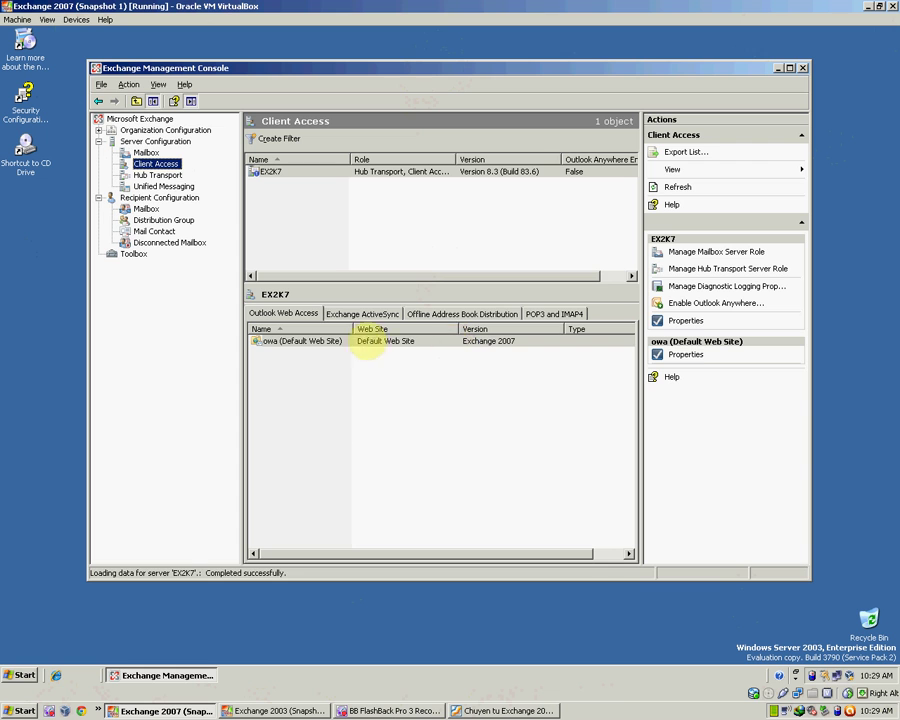
right_click(306, 343)
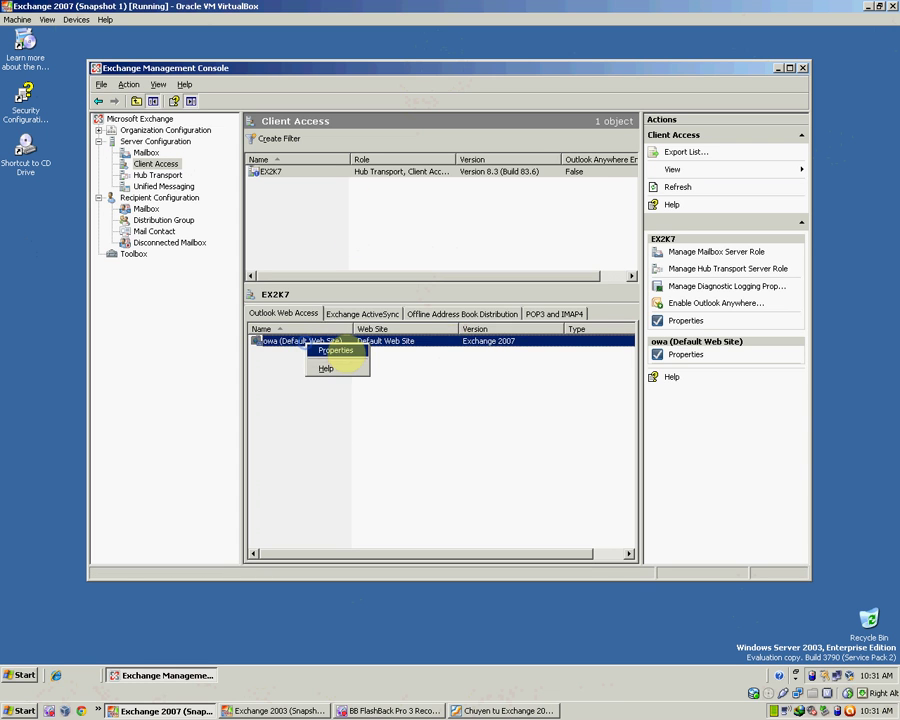
left_click(337, 351)
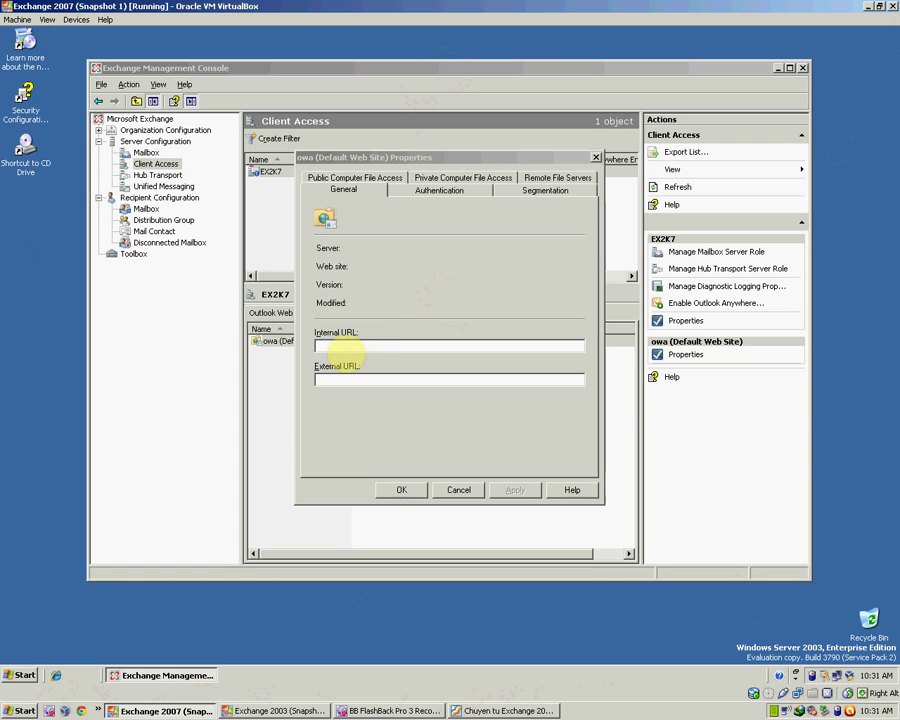
double_click(384, 346)
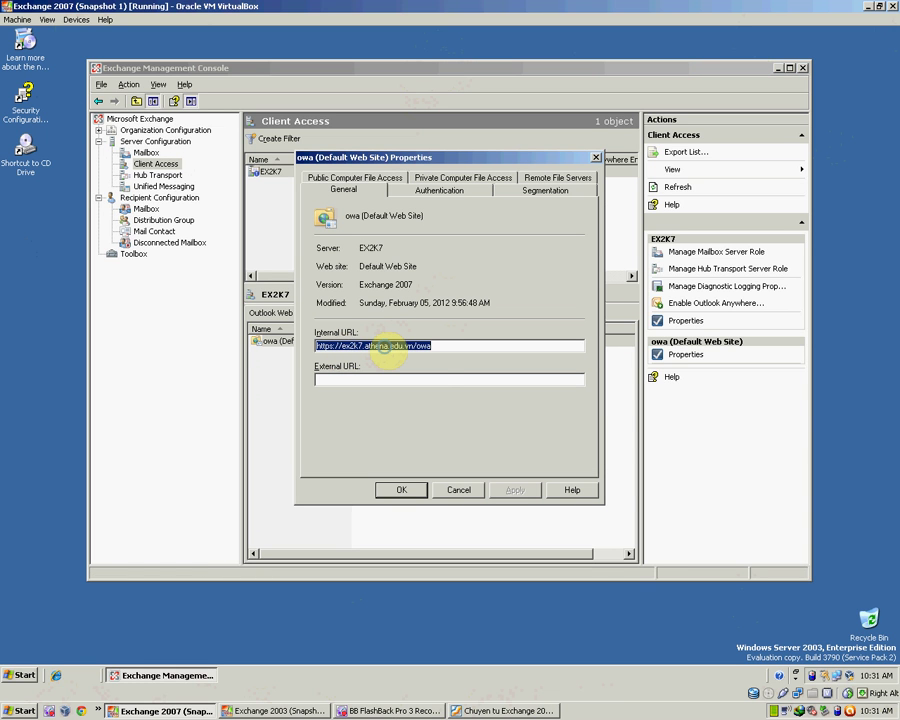
right_click(390, 358)
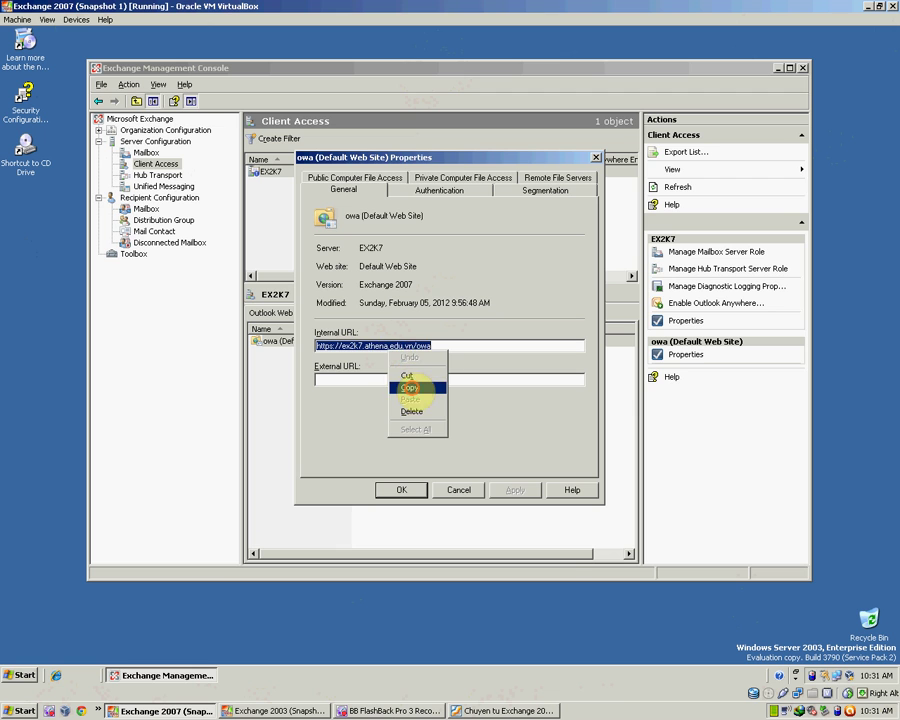
left_click(410, 386)
left_click(458, 489)
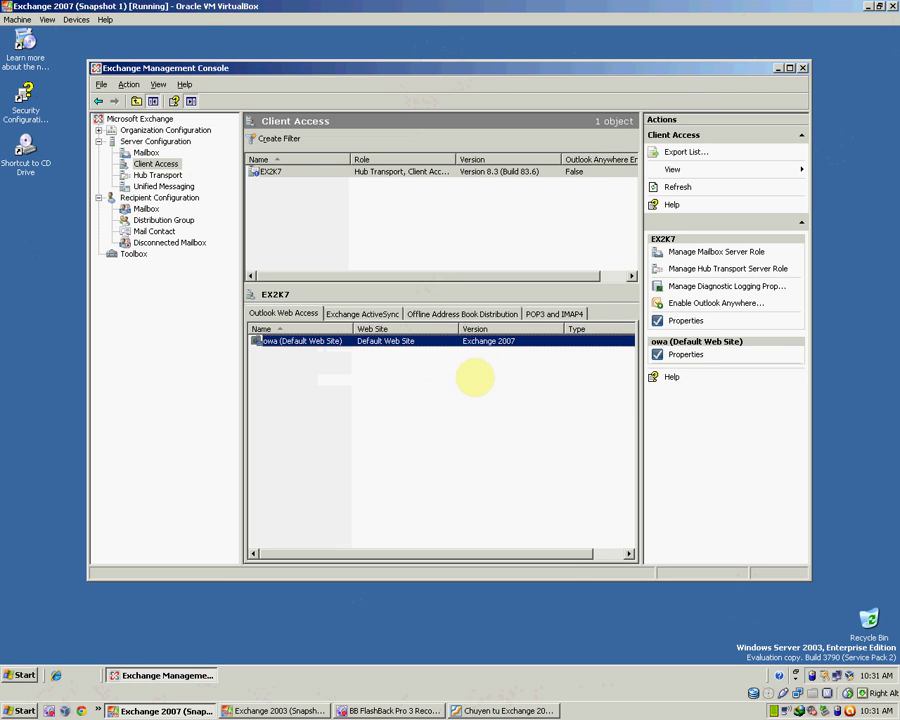
left_click(778, 68)
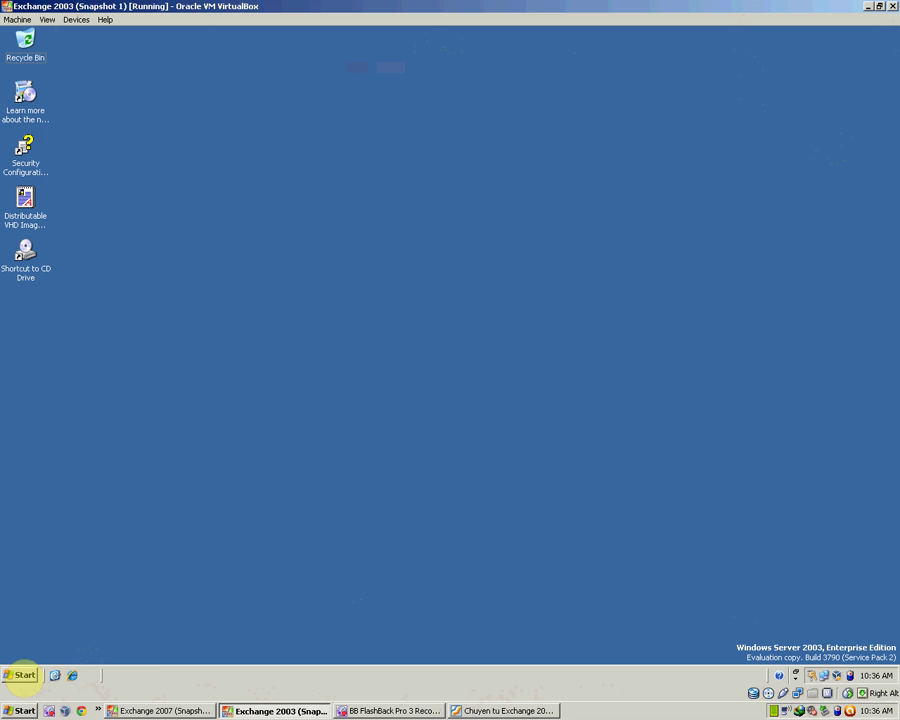
Open Exchange System Manager to Recipients > Recipient Update Services
left_click(20, 672)
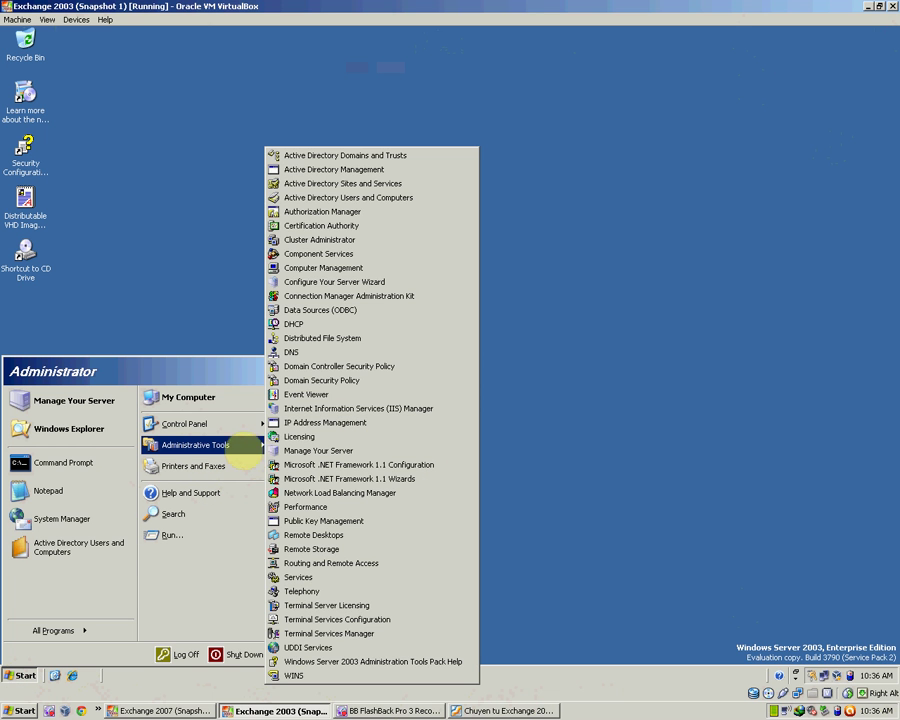
left_click(405, 482)
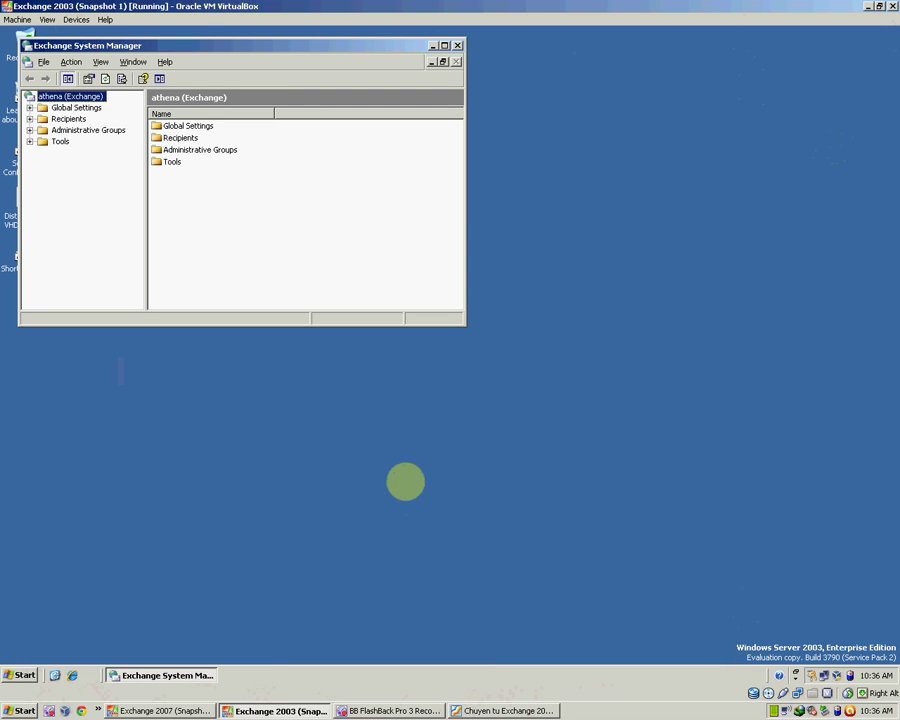
left_click(30, 118)
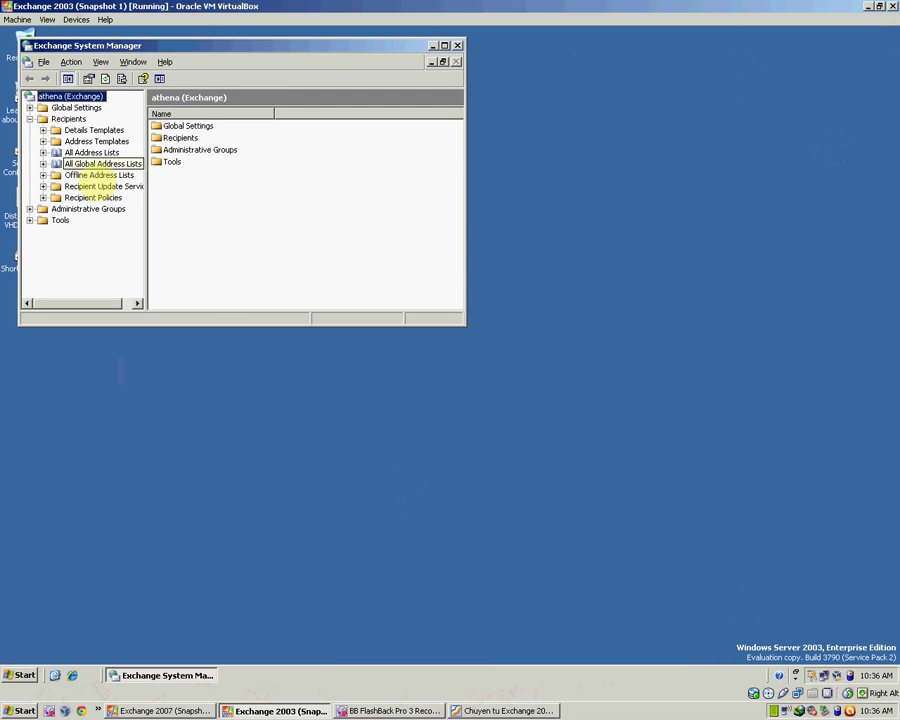
left_click(97, 186)
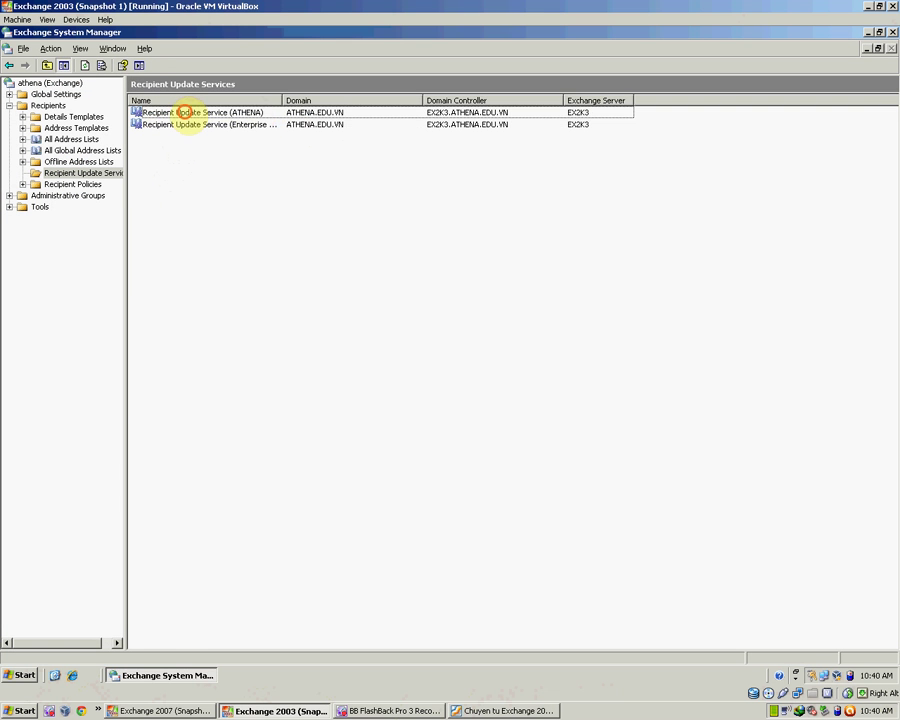
Set the ATHENA Recipient Update Service's Exchange server to EX2K7
left_click(186, 113)
right_click(186, 113)
left_click(235, 186)
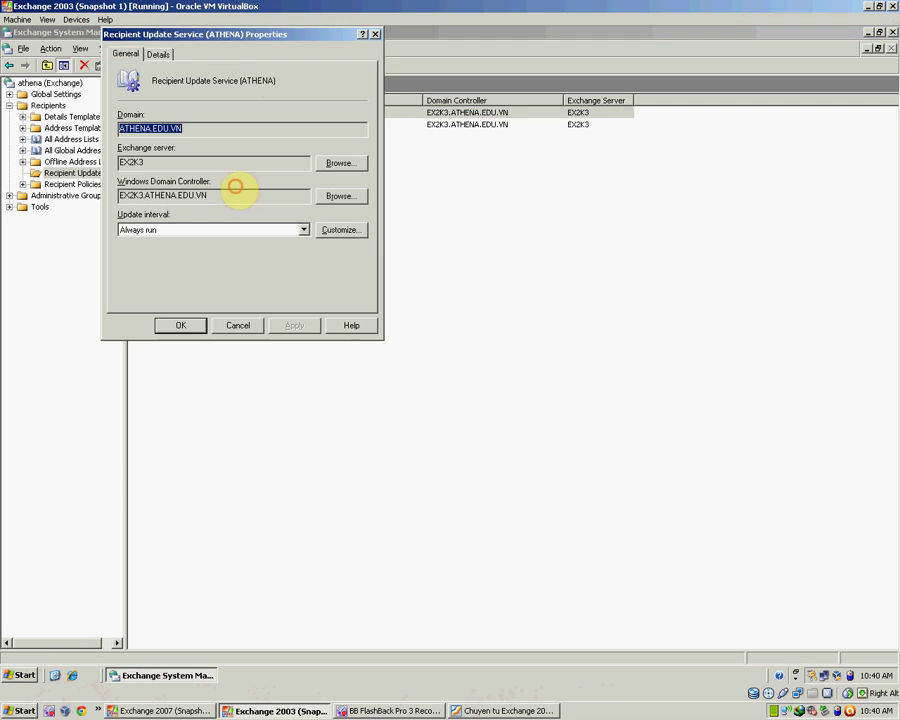
left_click(340, 164)
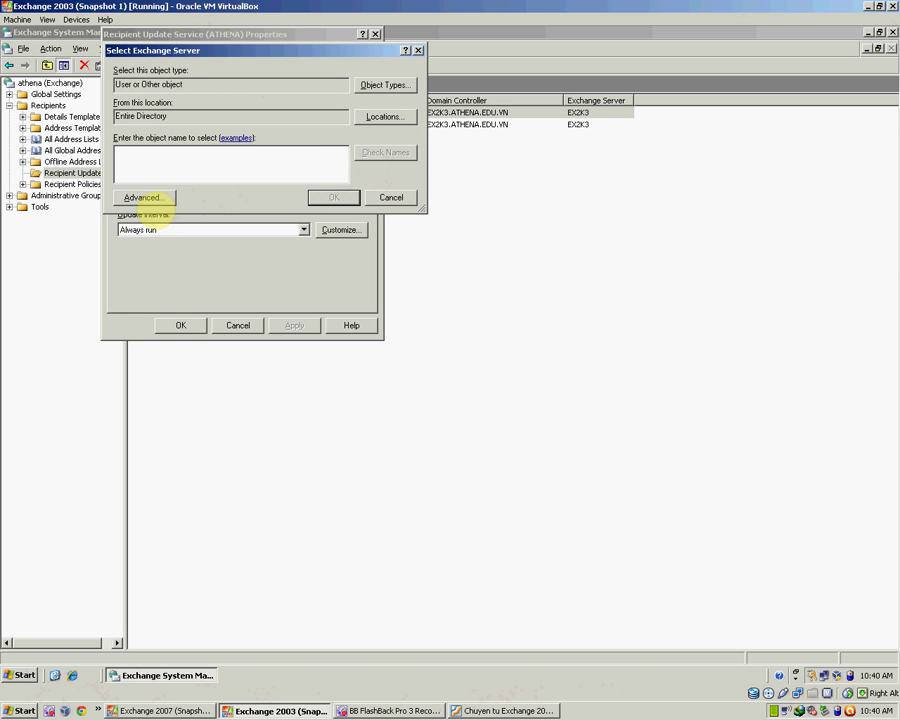
left_click(143, 197)
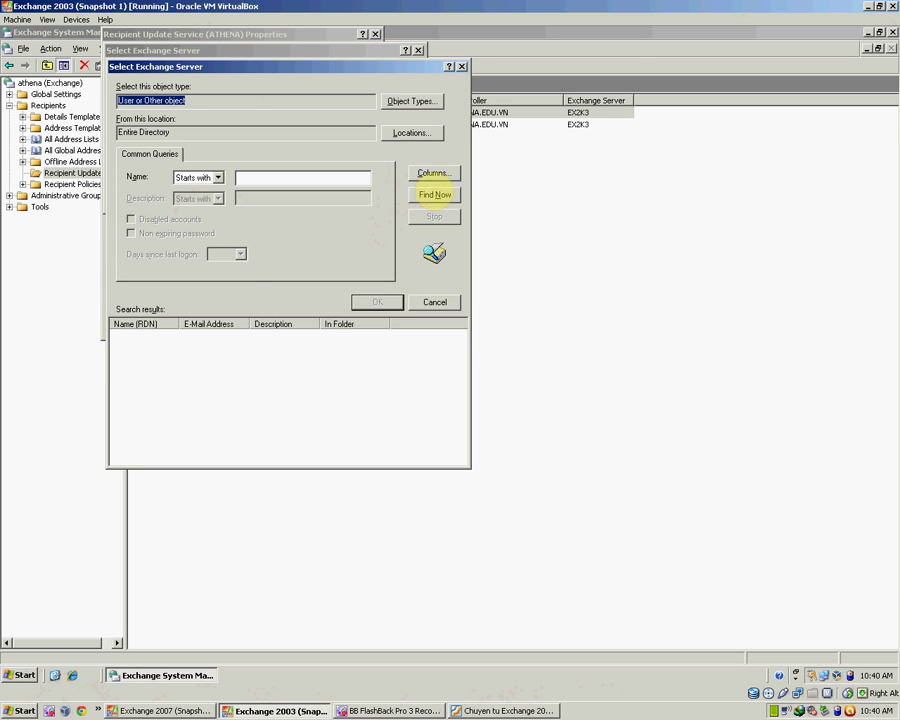
left_click(428, 195)
double_click(168, 348)
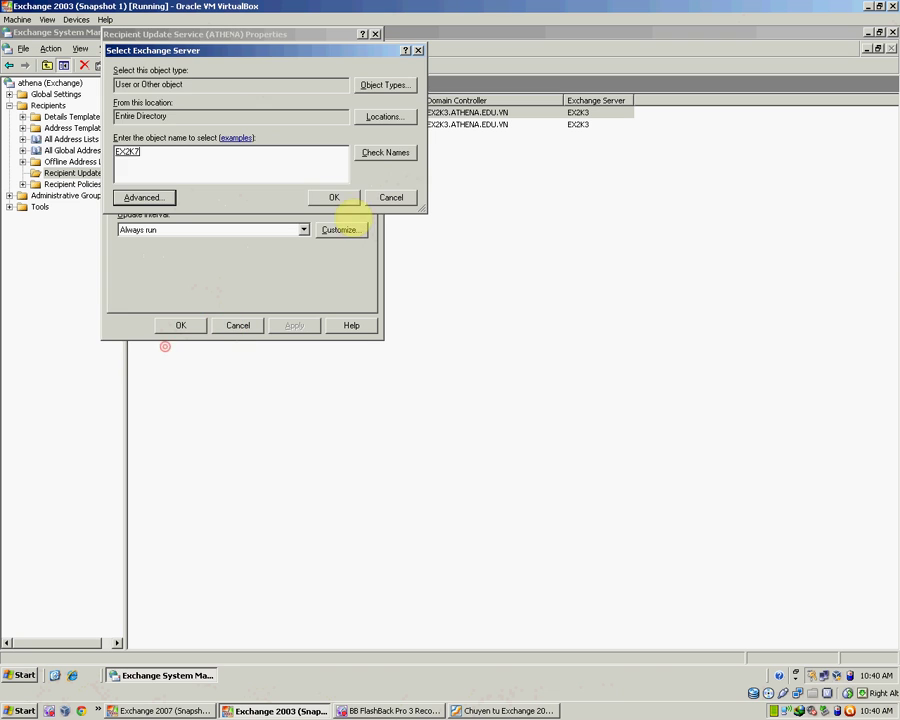
left_click(333, 195)
left_click(294, 326)
left_click(180, 325)
Set the Enterprise Configuration Recipient Update Service's Exchange server to EX2K7 and refresh the list
right_click(181, 125)
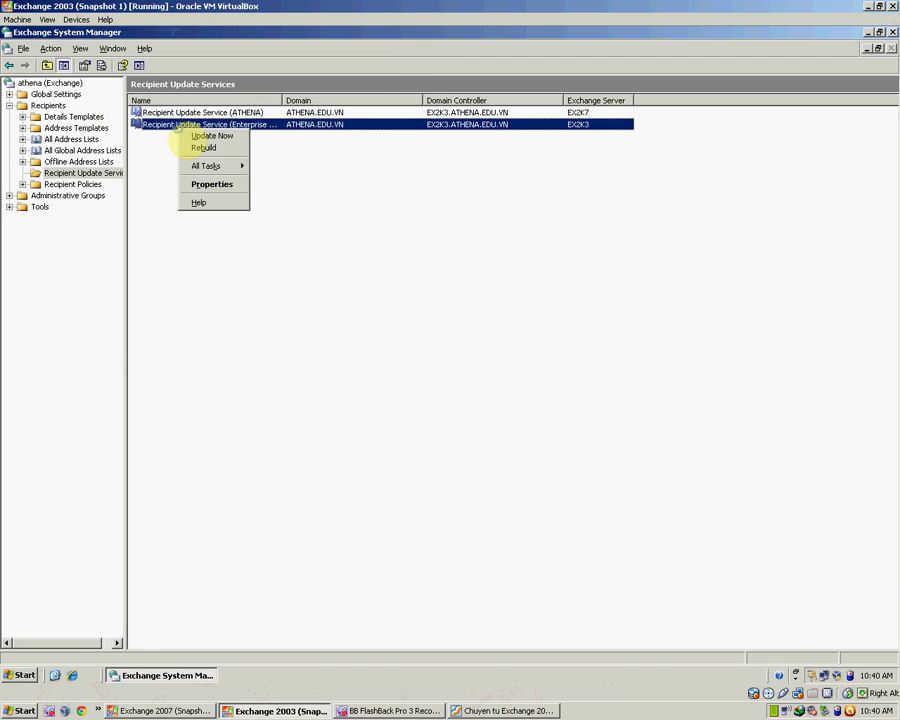
left_click(211, 183)
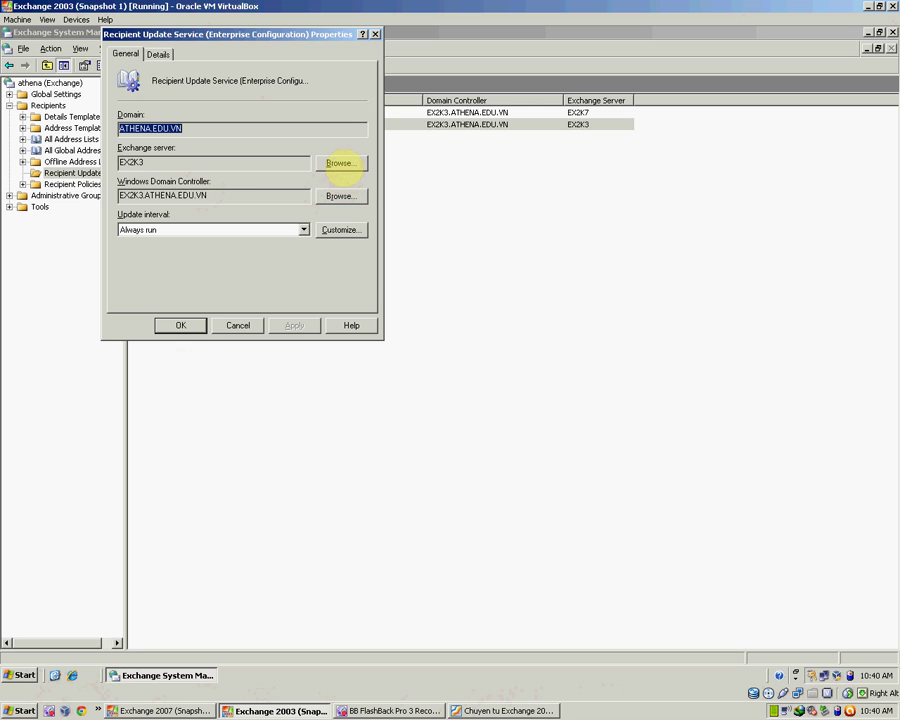
left_click(340, 162)
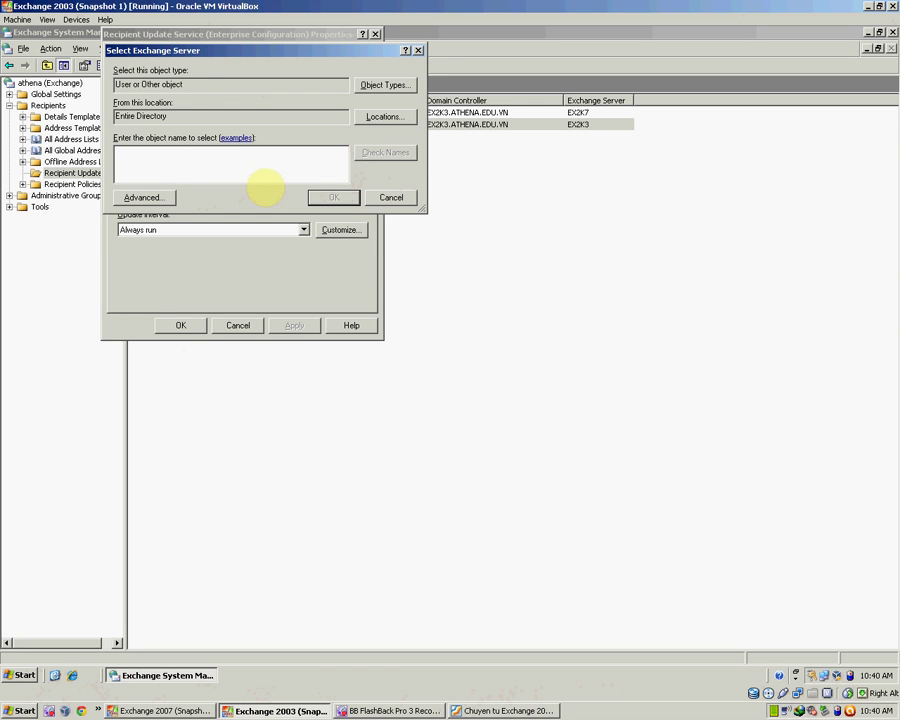
left_click(146, 197)
left_click(434, 194)
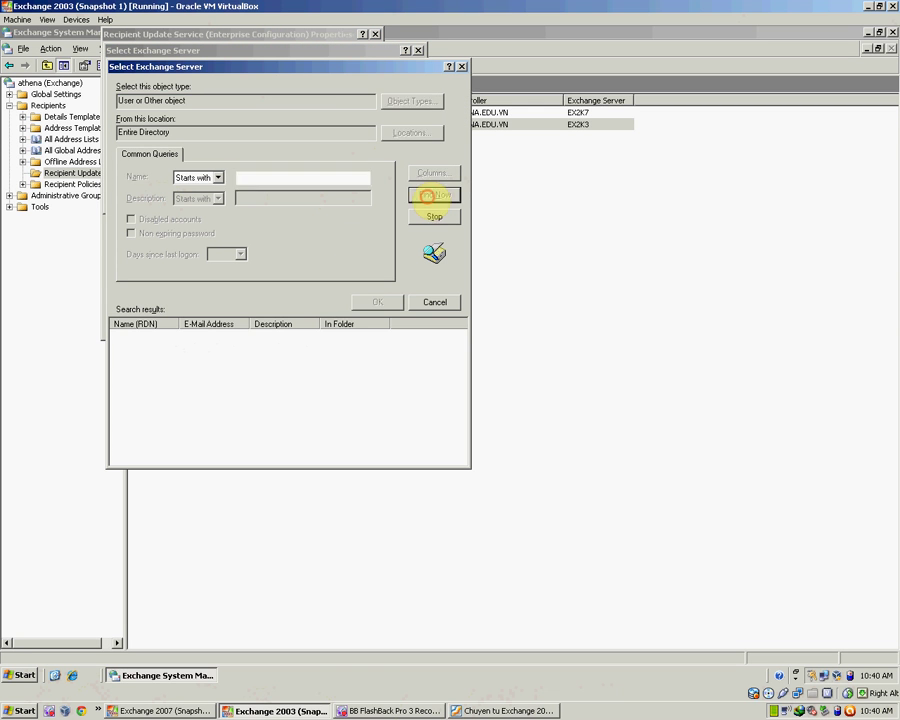
double_click(150, 346)
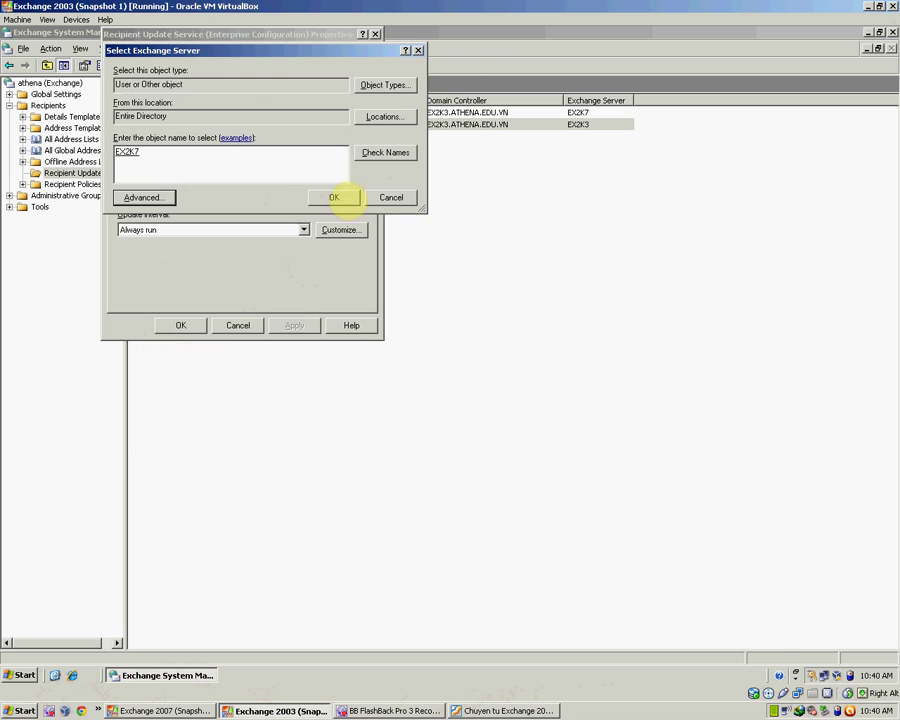
left_click(336, 197)
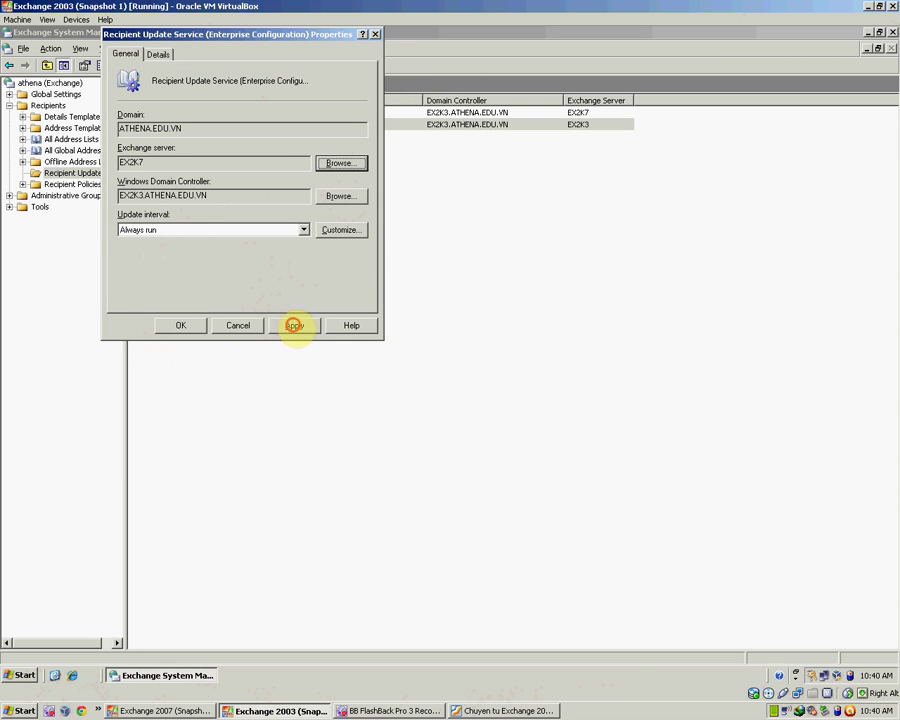
left_click(294, 325)
left_click(158, 54)
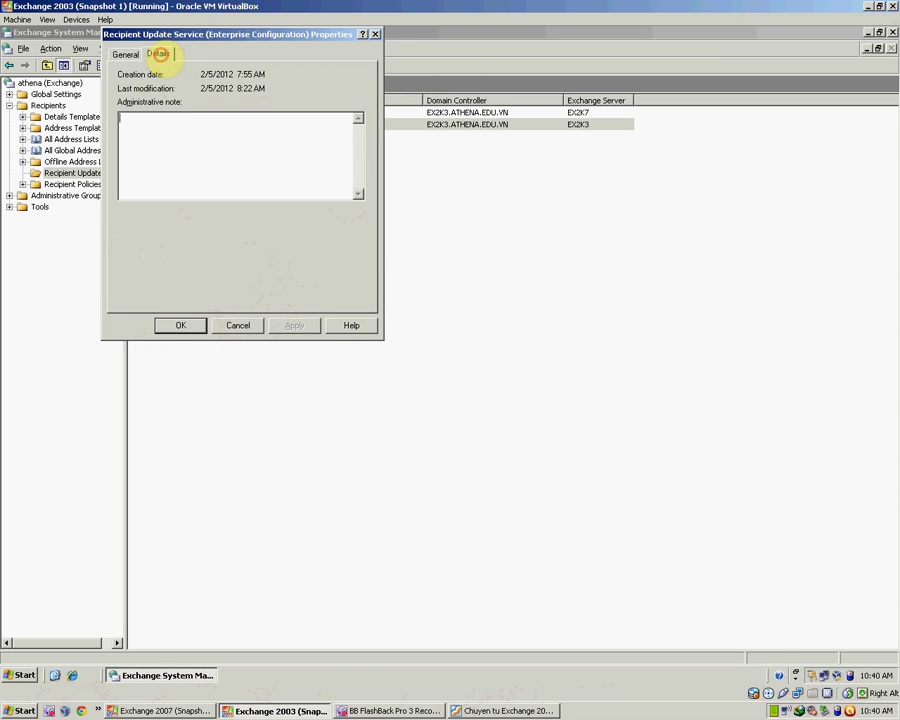
left_click(181, 325)
left_click(345, 281)
right_click(249, 212)
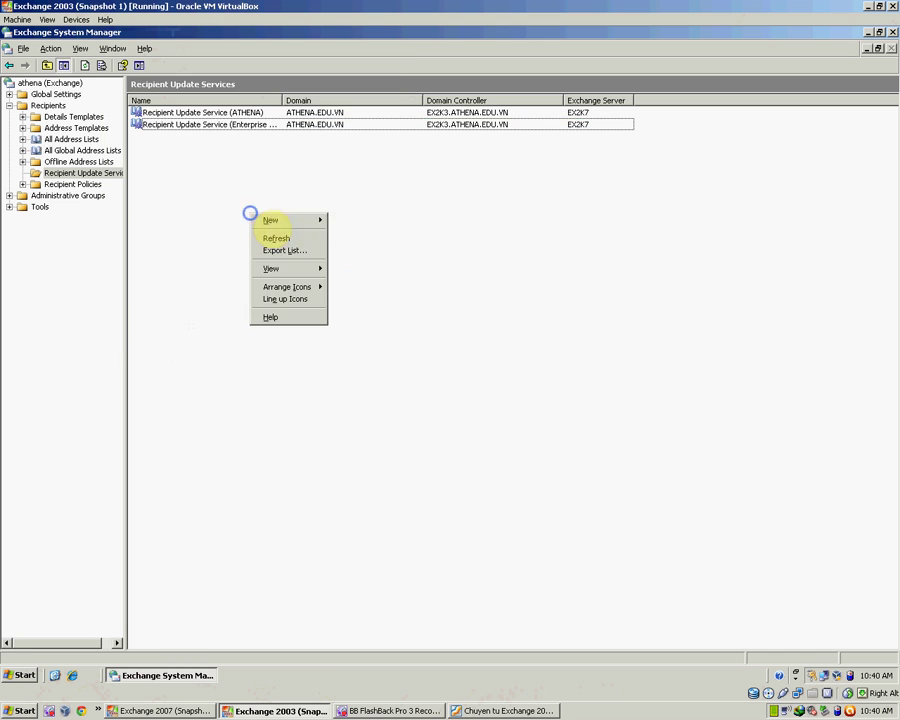
left_click(277, 240)
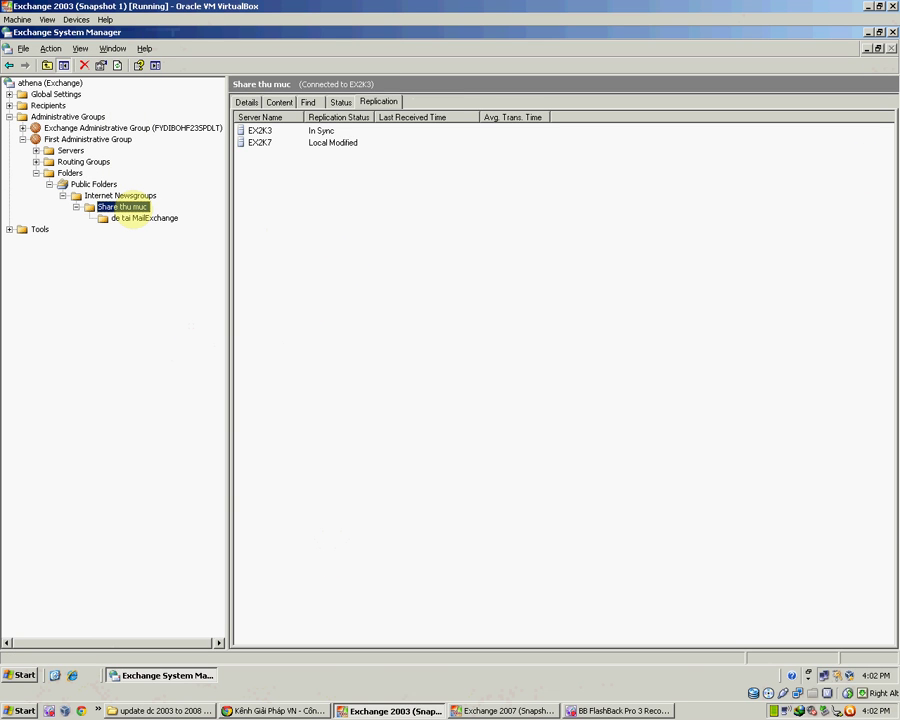
Check the 'de tai MailExchange' public folder's replication status on EX2K3 and EX2K7
left_click(160, 218)
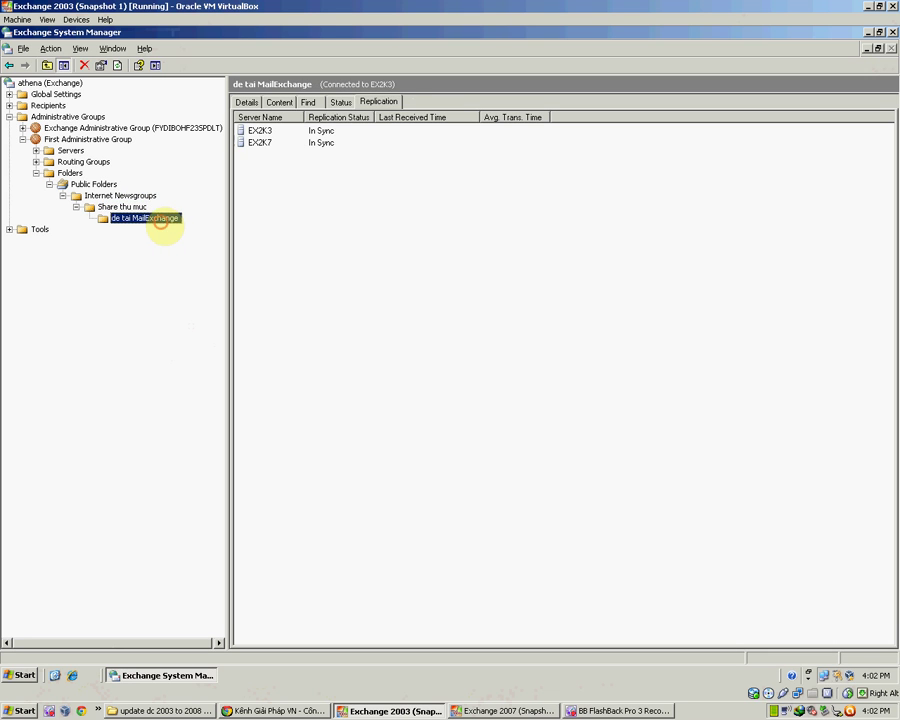
left_click(264, 131)
left_click(258, 143)
left_click(143, 273)
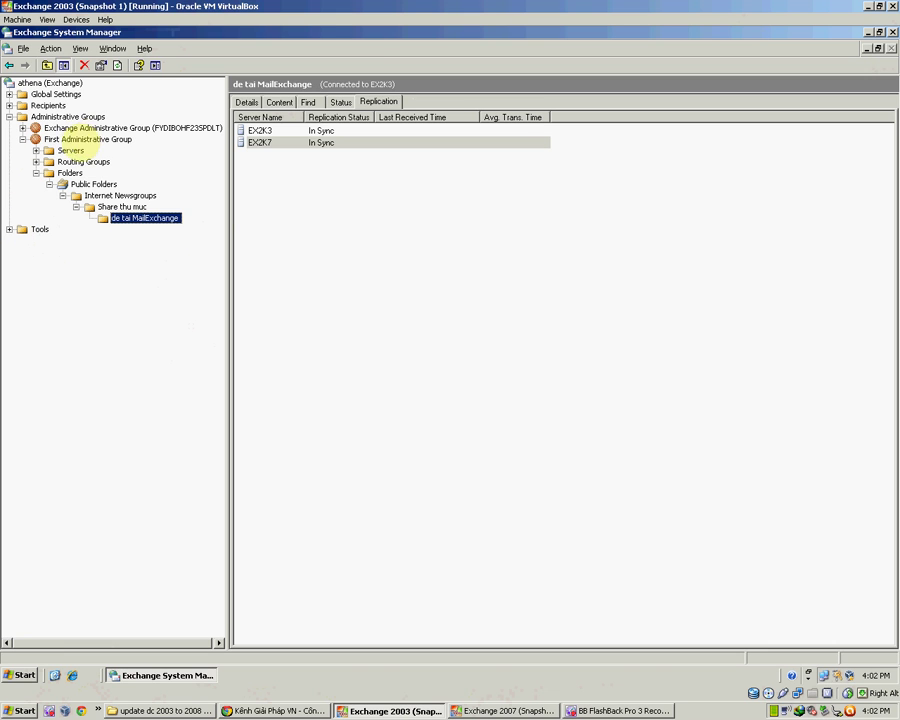
Expand EX2K3's First Storage Group and dismount Mailbox Store (EX2K3)
left_click(42, 141)
left_click(35, 150)
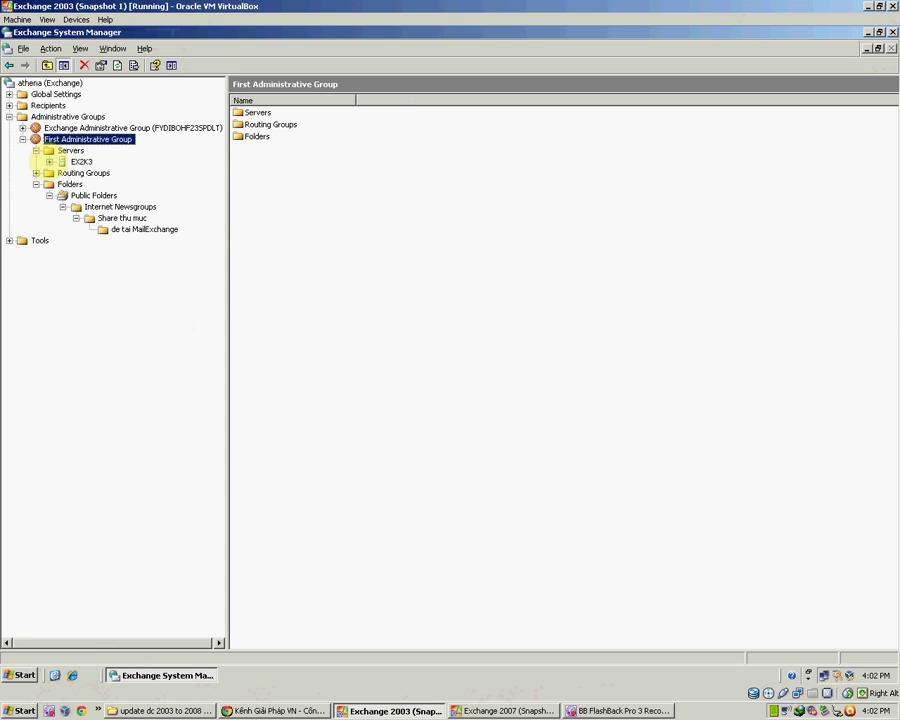
left_click(49, 161)
left_click(36, 206)
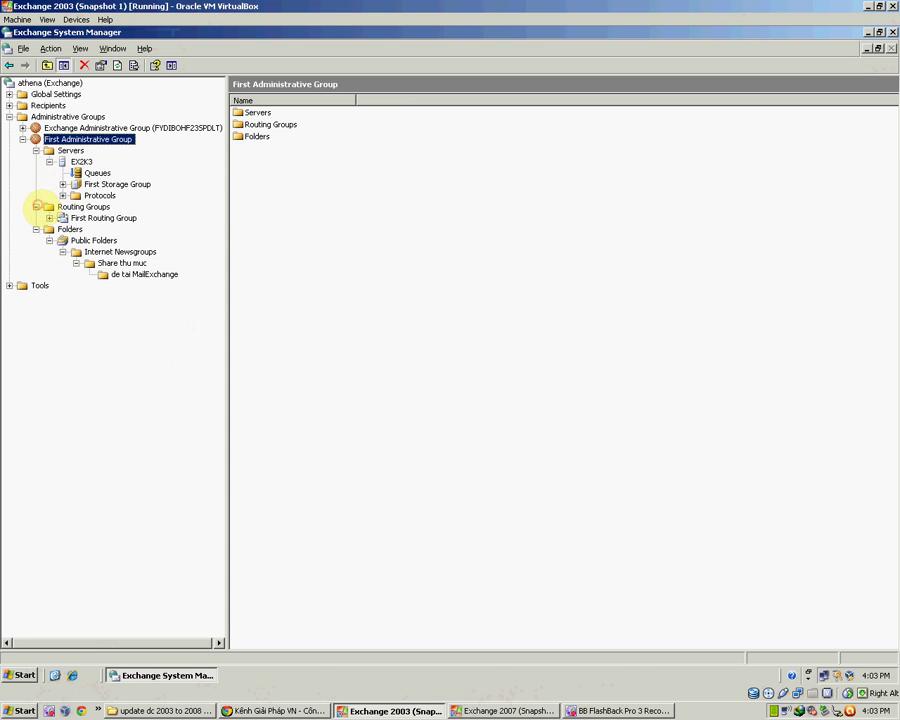
left_click(49, 217)
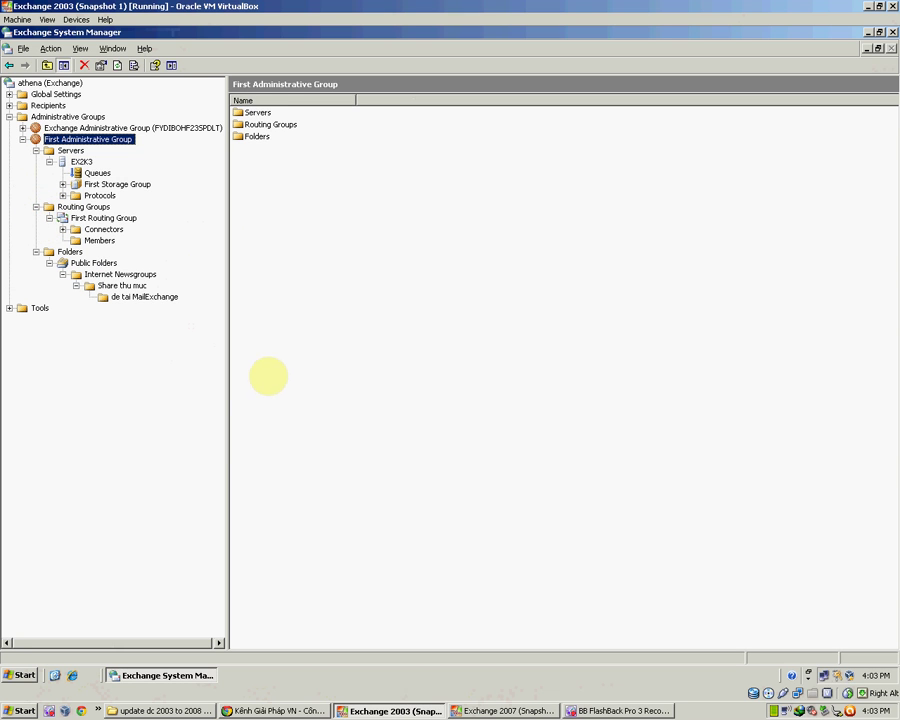
left_click(62, 184)
left_click(125, 195)
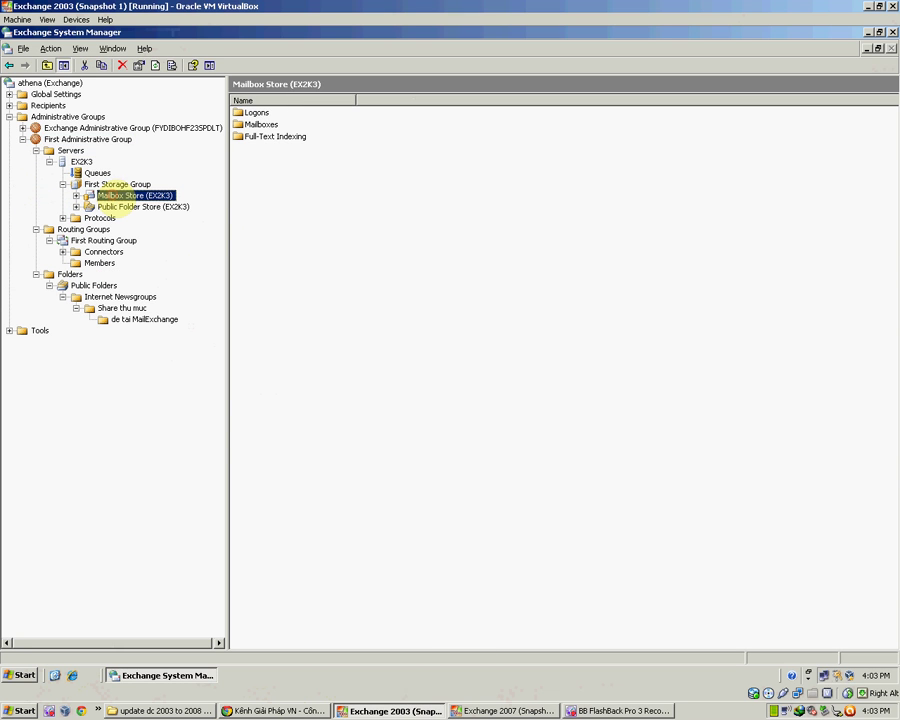
right_click(114, 196)
left_click(198, 202)
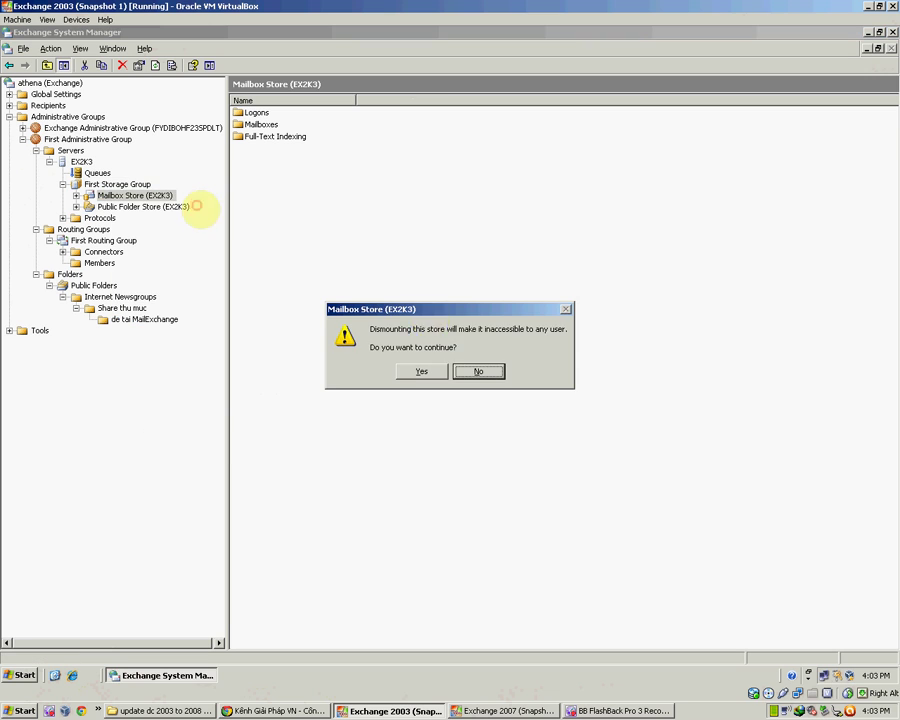
left_click(433, 370)
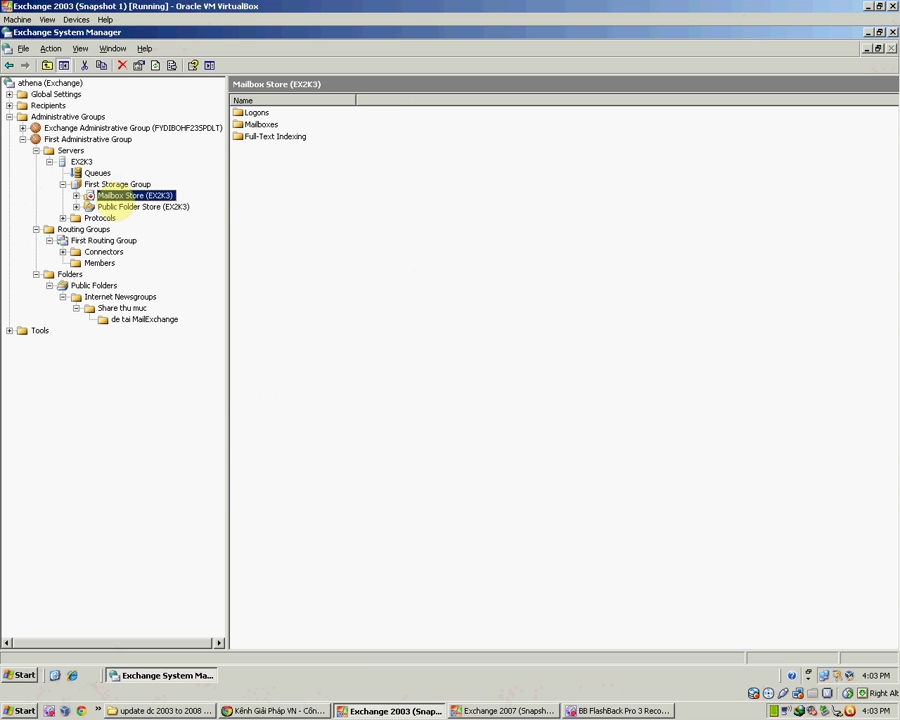
Delete Mailbox Store (EX2K3), accepting both warnings
right_click(112, 195)
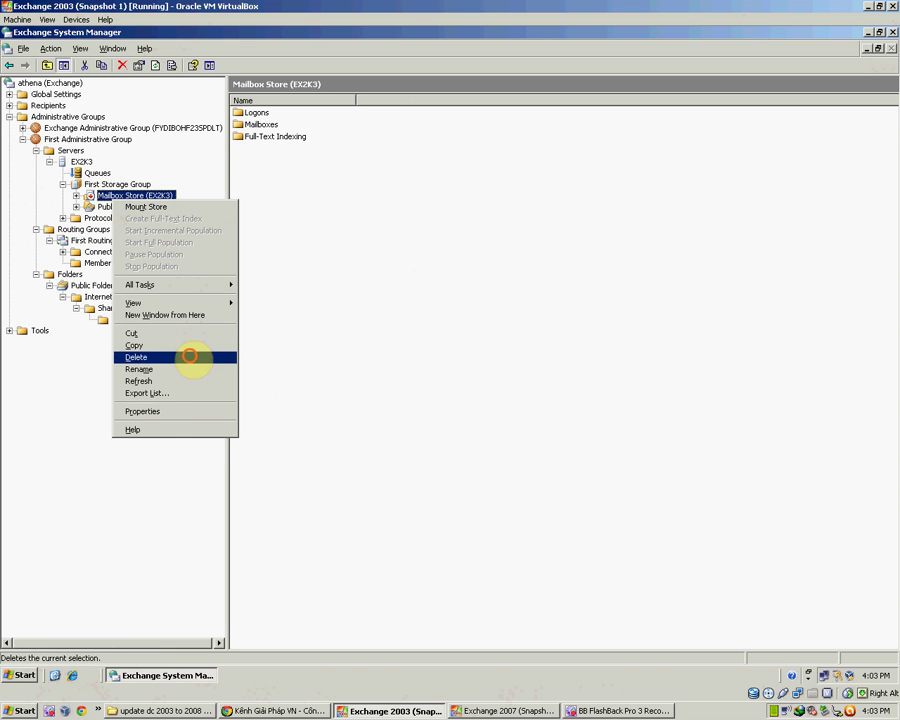
left_click(190, 355)
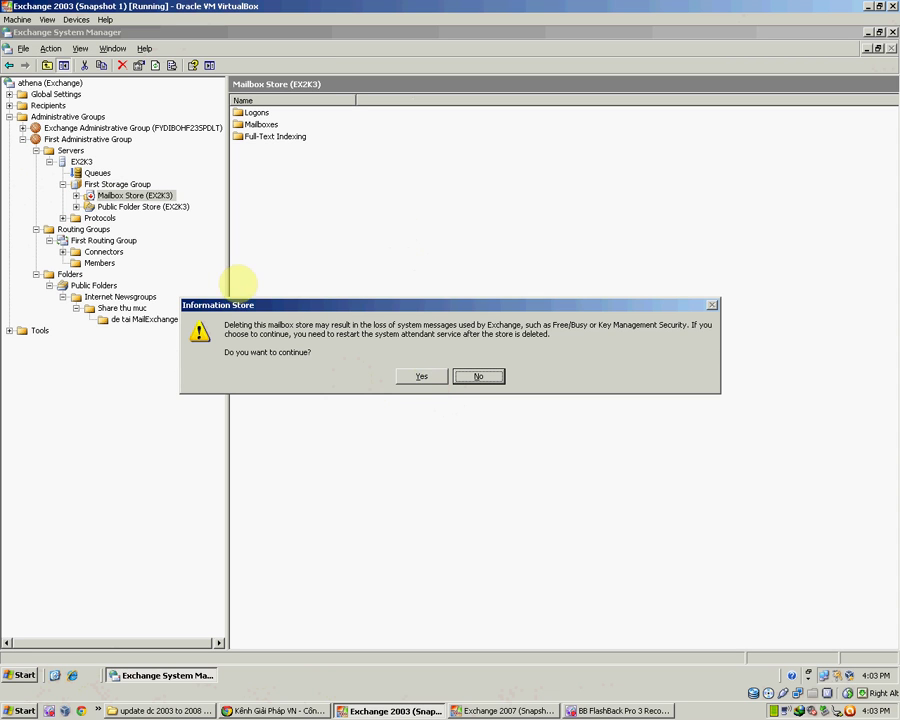
left_click(410, 377)
left_click(421, 371)
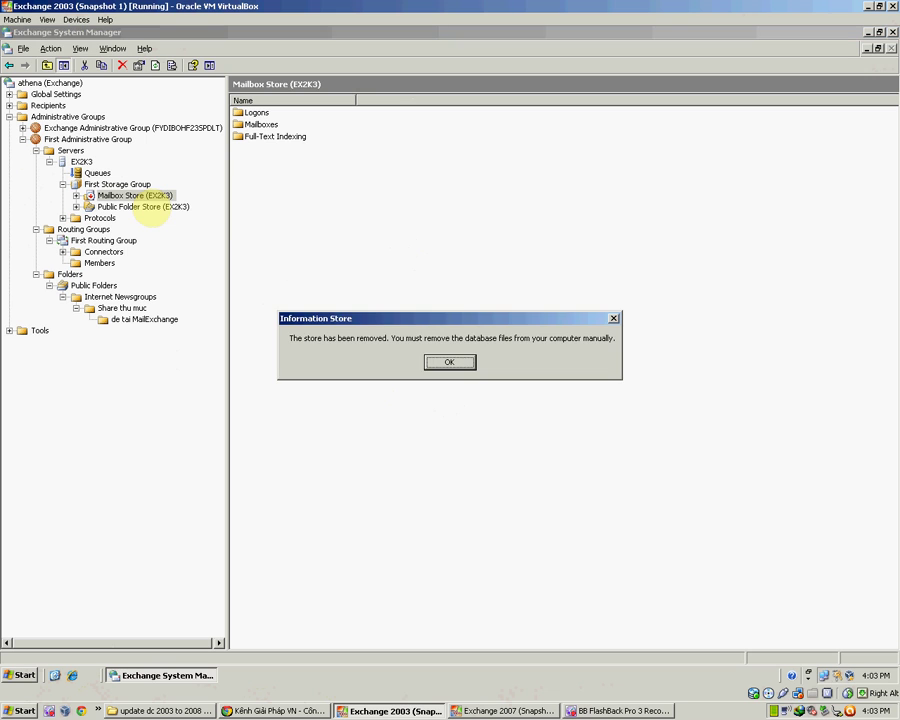
left_click(444, 360)
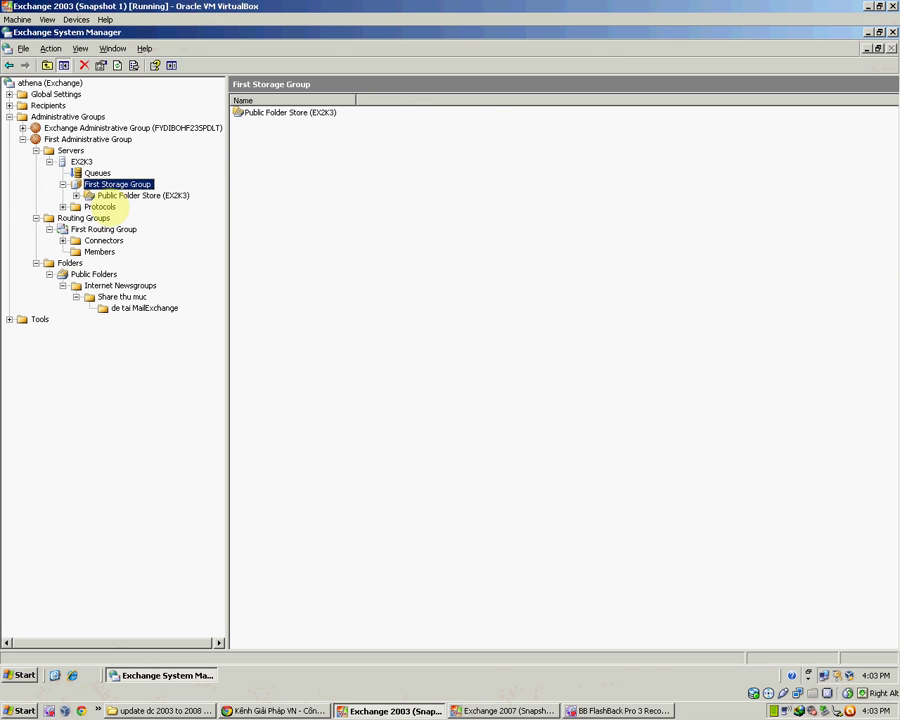
Browse the Public Folder Store, then close Exchange System Manager
left_click(102, 205)
left_click(110, 195)
double_click(110, 195)
left_click(123, 206)
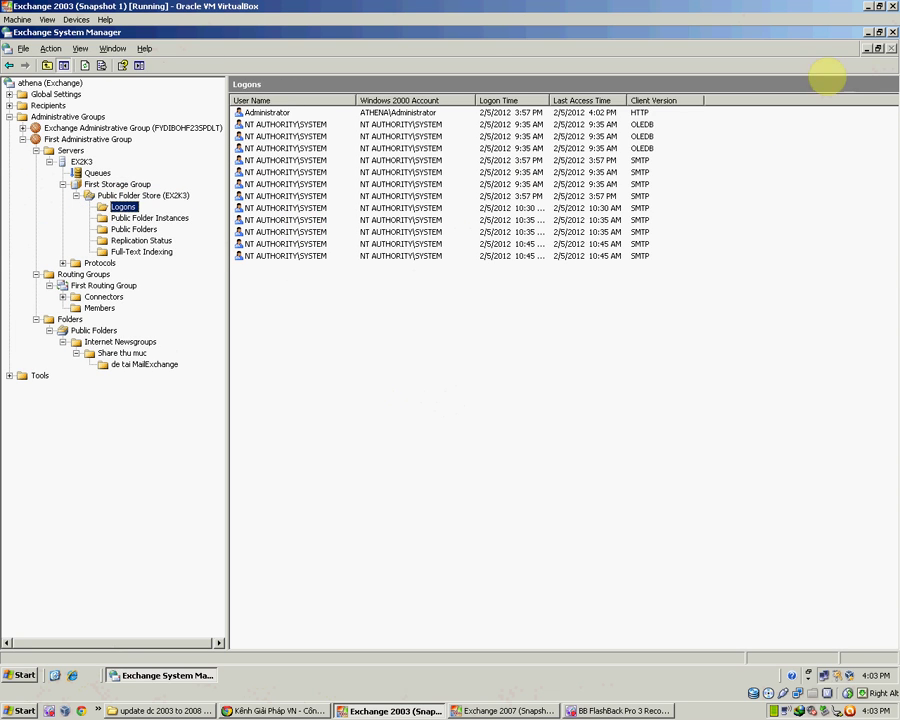
key("alt+F4")
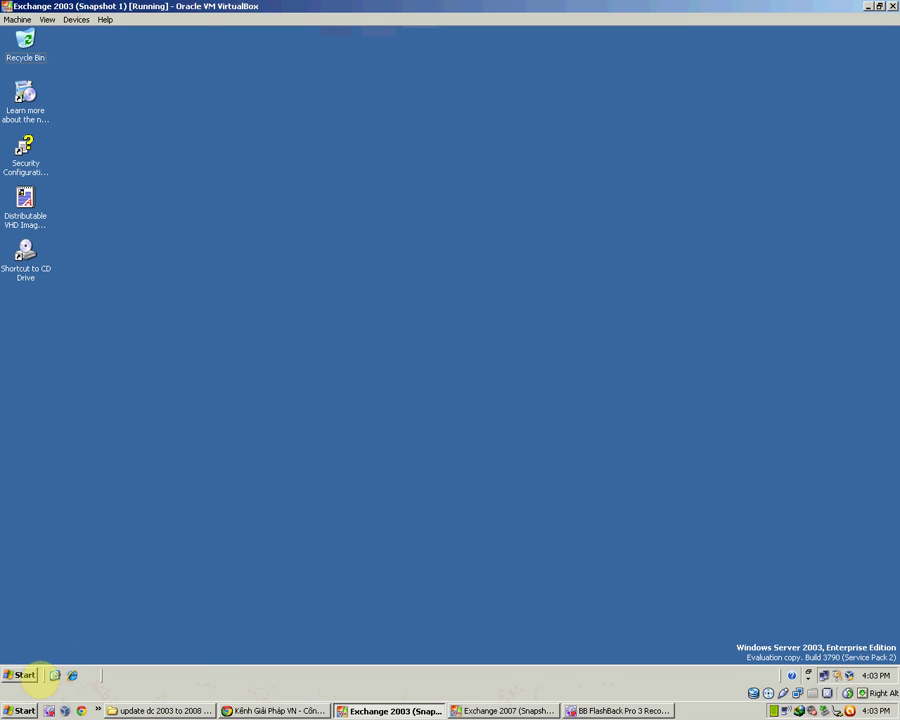
Launch Change/Remove for Microsoft Exchange from Control Panel's Add or Remove Programs
left_click(20, 675)
mouse_move(248, 424)
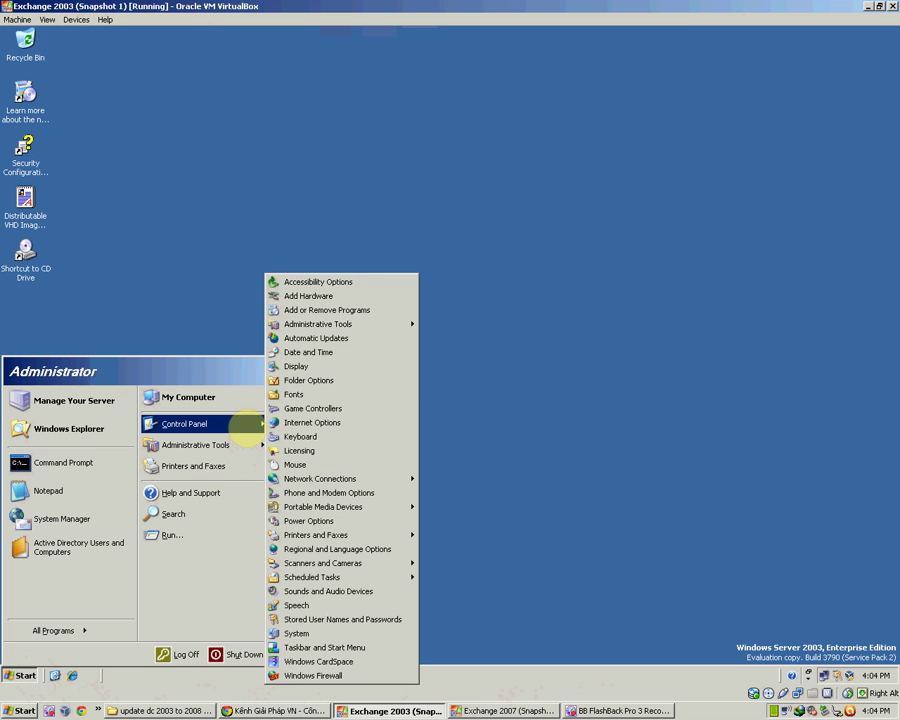
left_click(382, 310)
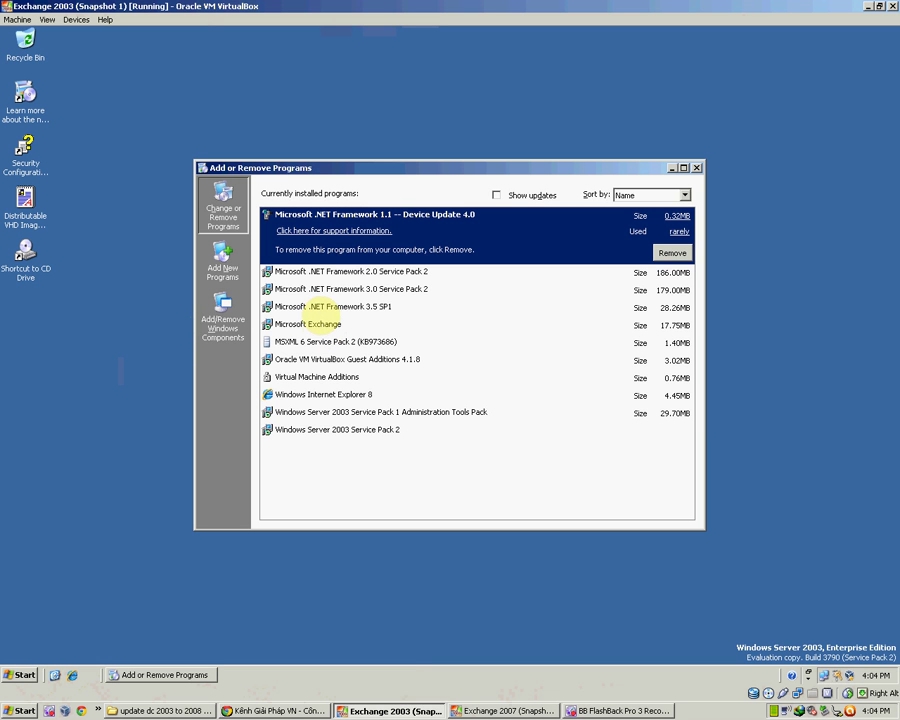
left_click(316, 324)
left_click(632, 323)
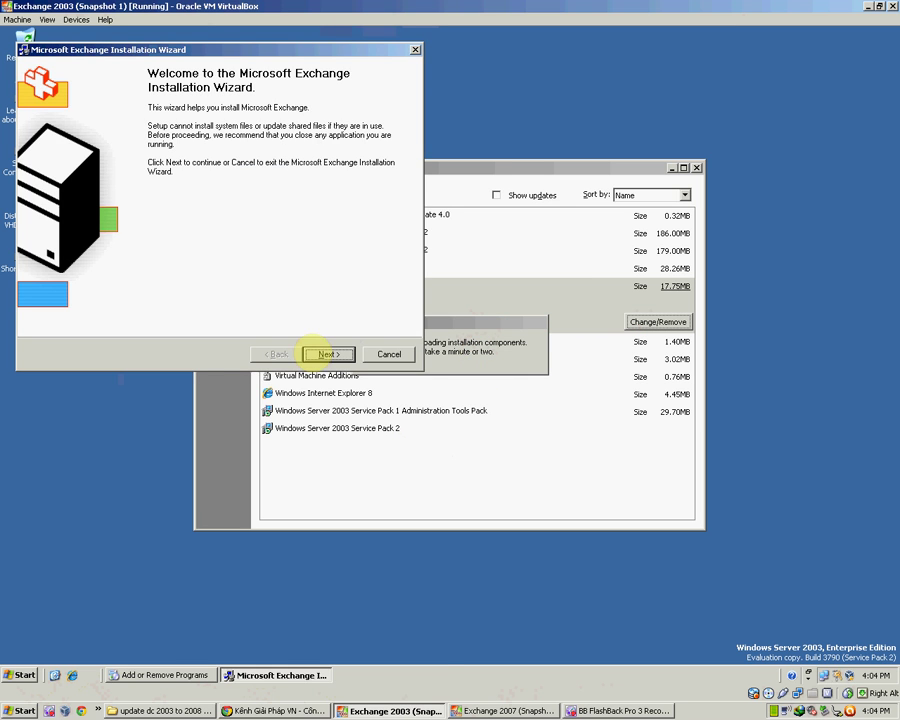
Set Microsoft Exchange's action to Remove and begin removing its components
left_click(328, 354)
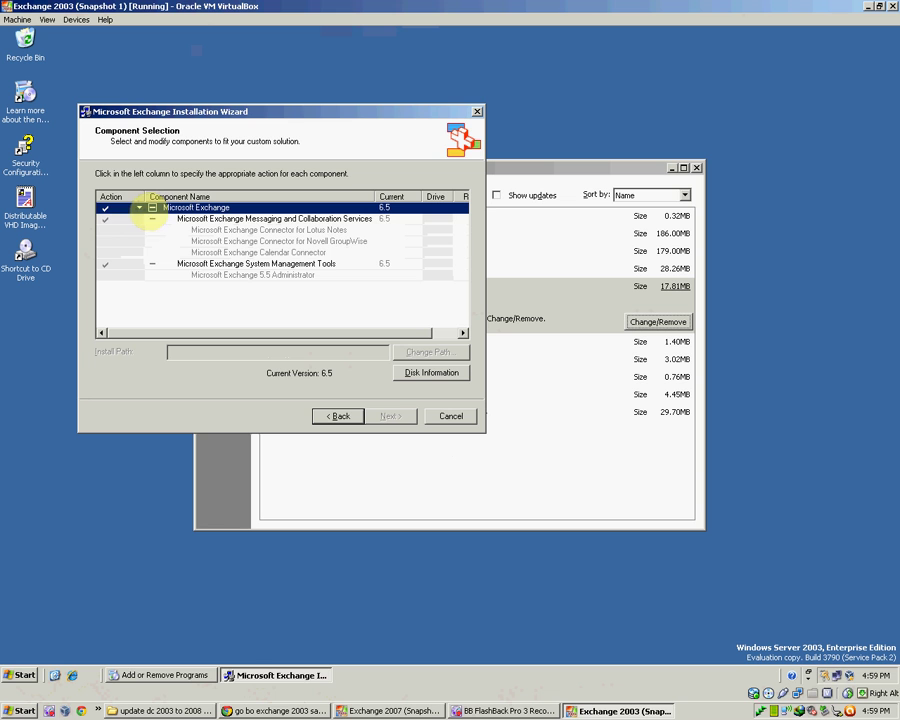
left_click(139, 208)
left_click(141, 234)
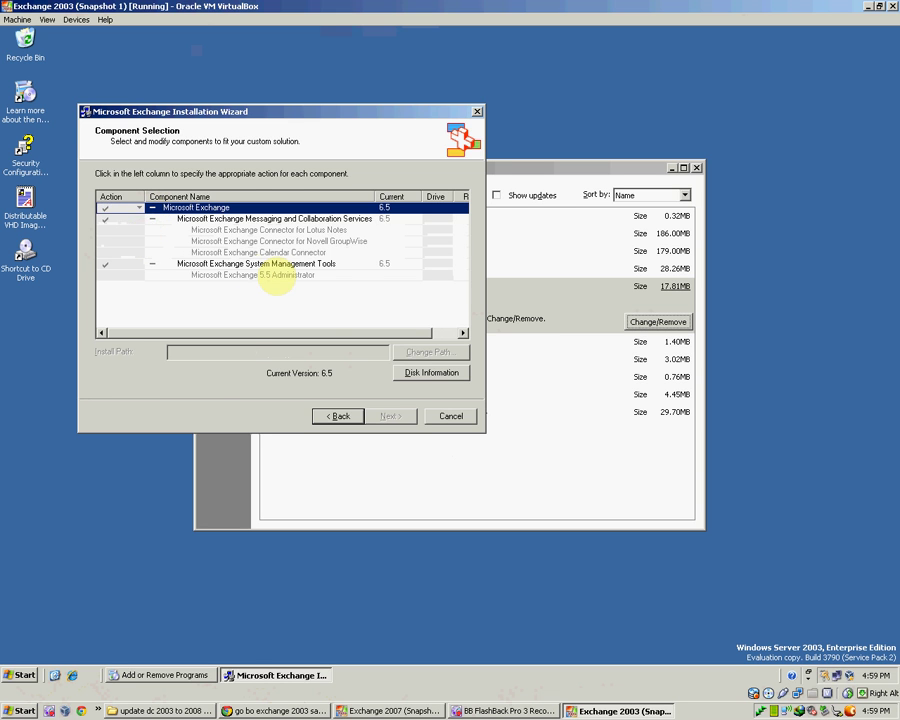
left_click(395, 416)
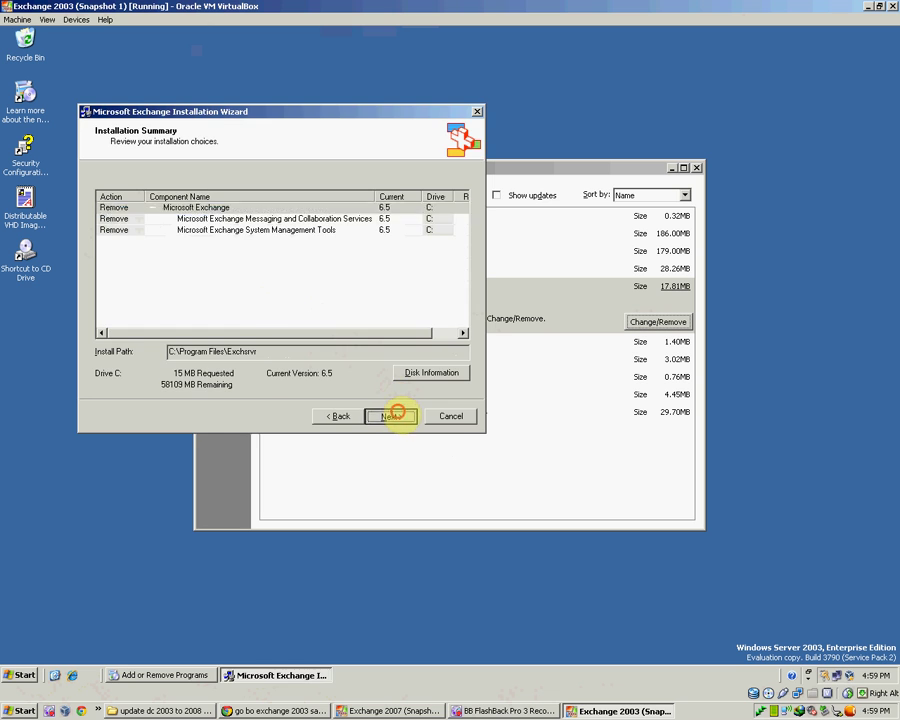
left_click(395, 415)
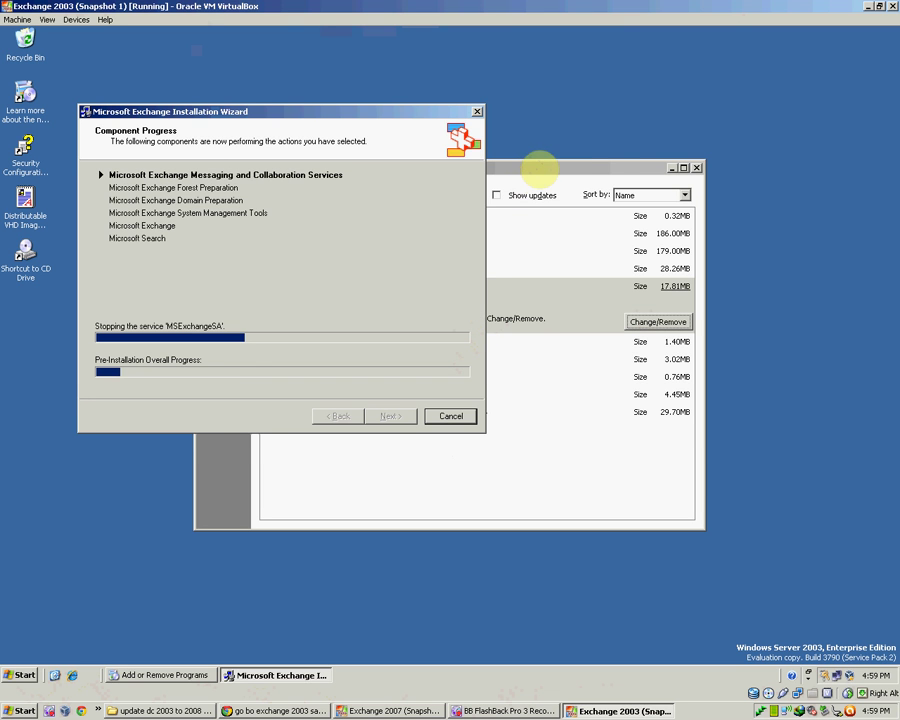
left_click(535, 166)
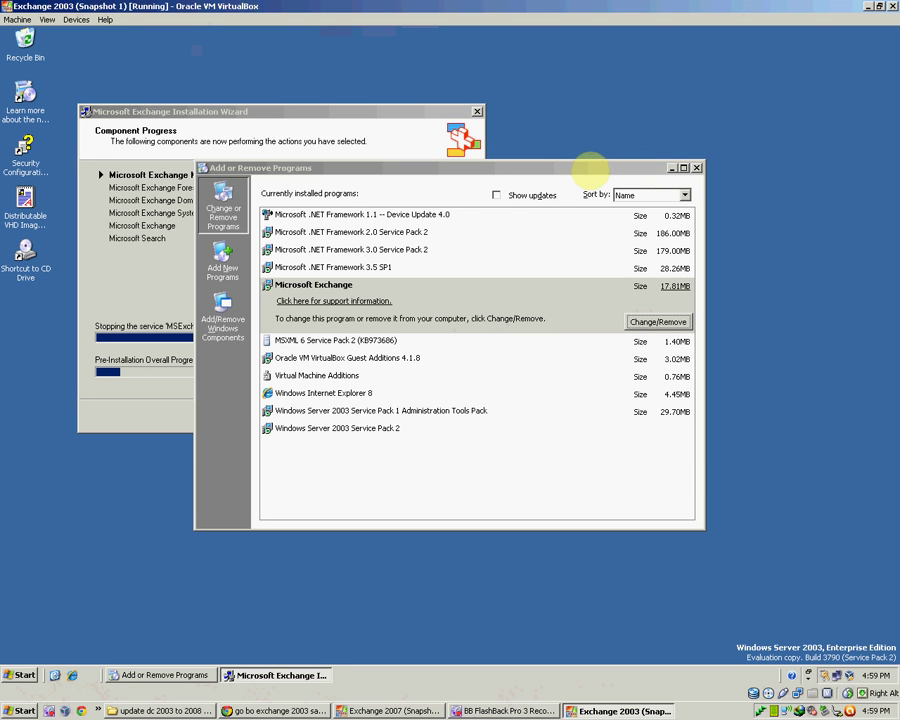
left_click(563, 169)
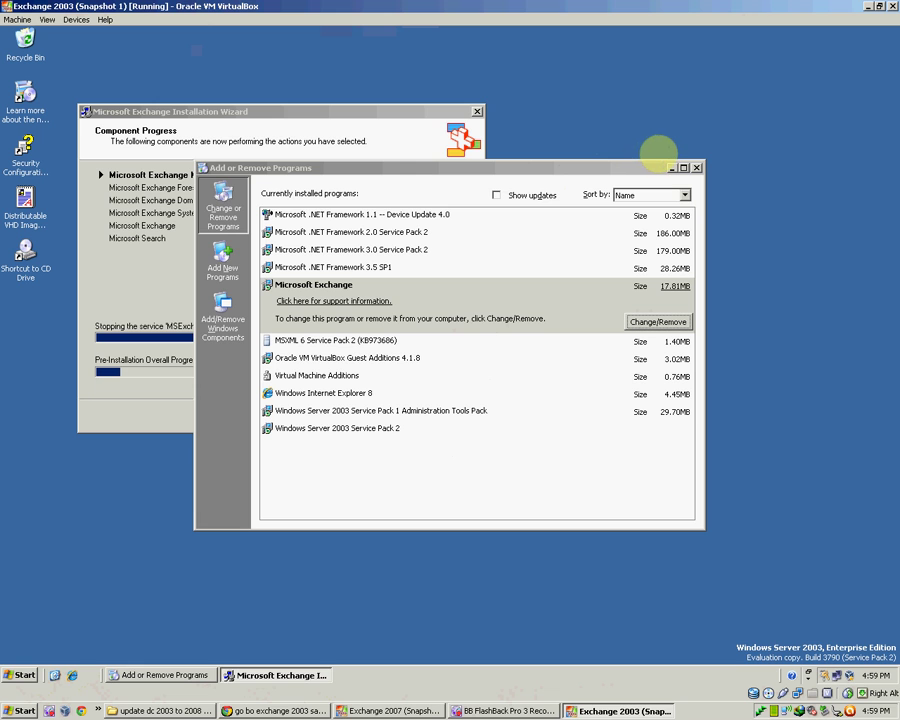
left_click(358, 117)
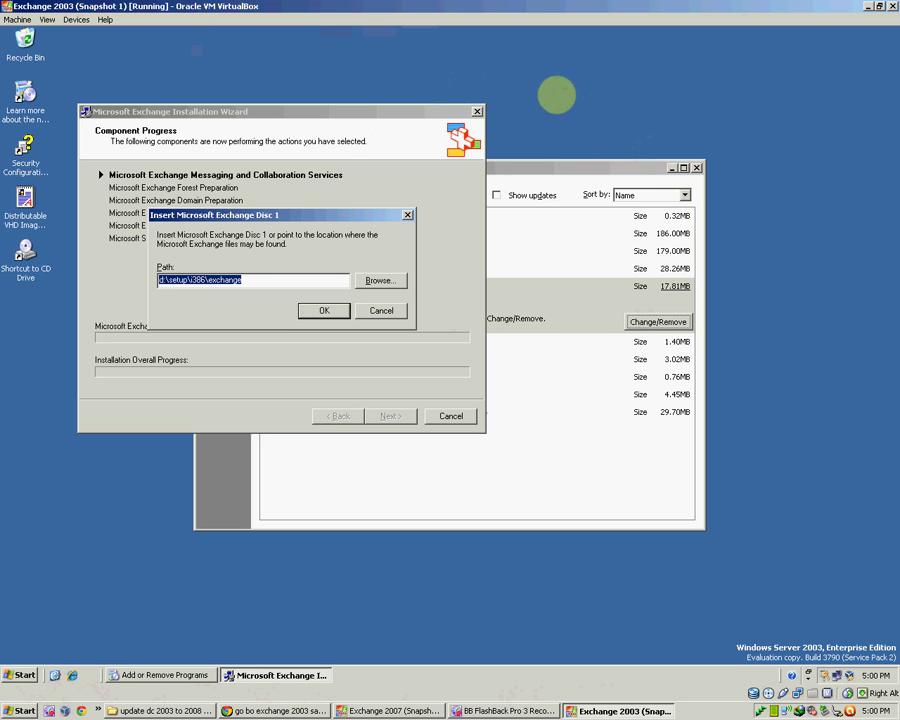
Mount the EXCHANGE 2003 SP1 32BIT ISO in VirtualBox and confirm the disc location
left_click(77, 20)
mouse_move(100, 35)
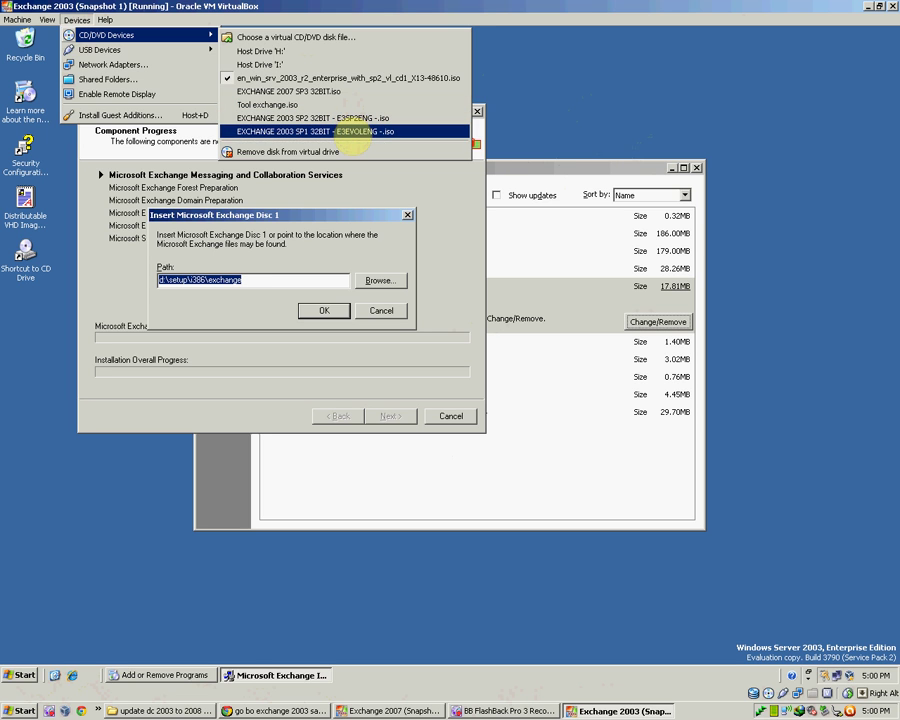
left_click(352, 131)
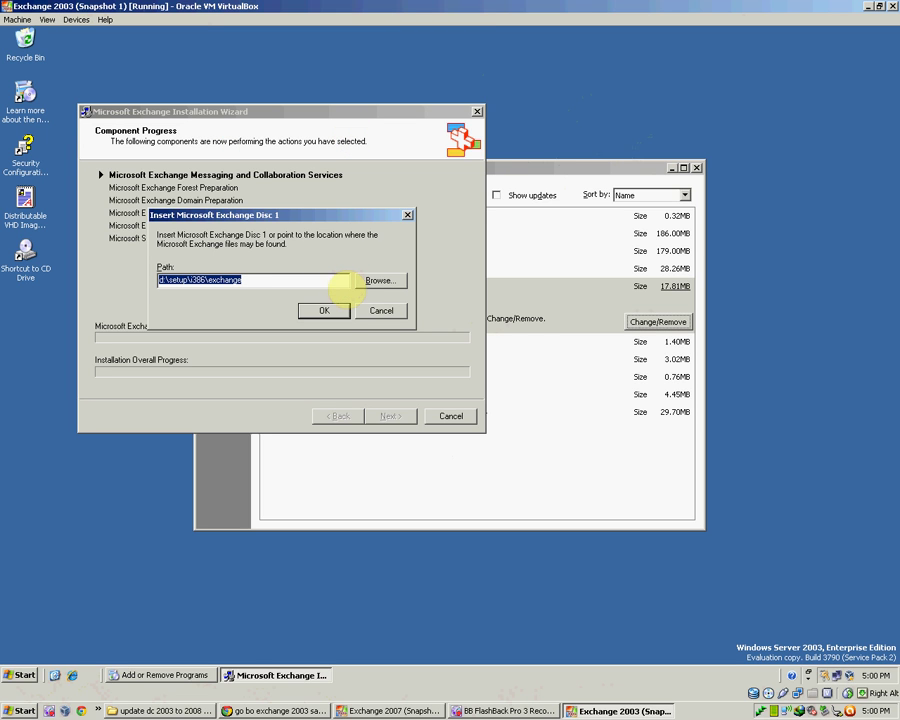
left_click(330, 309)
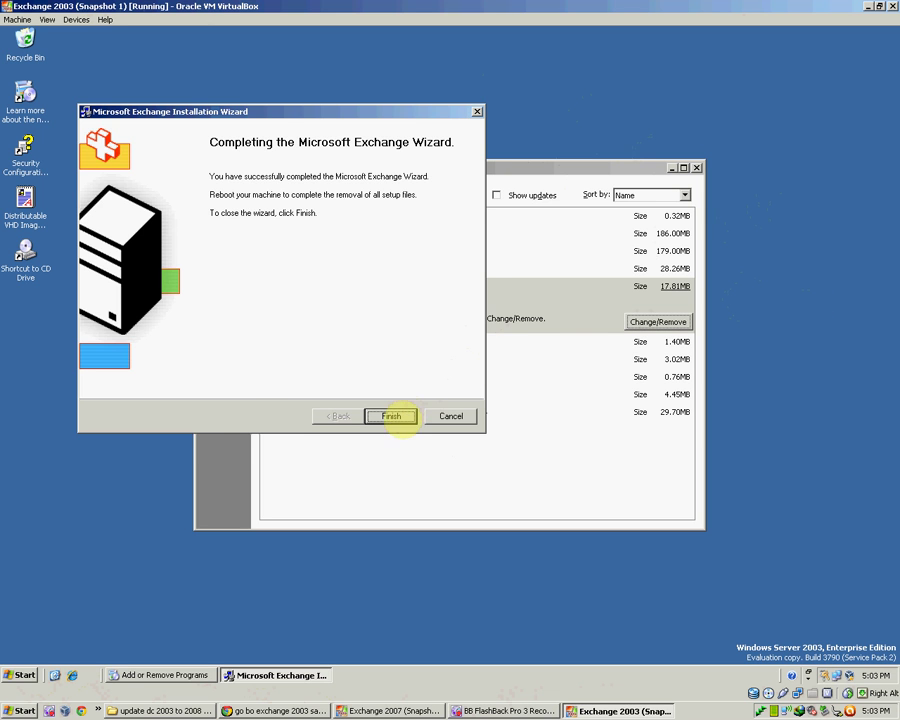
Finish the Exchange wizard and close Add or Remove Programs
left_click(391, 415)
left_click(556, 341)
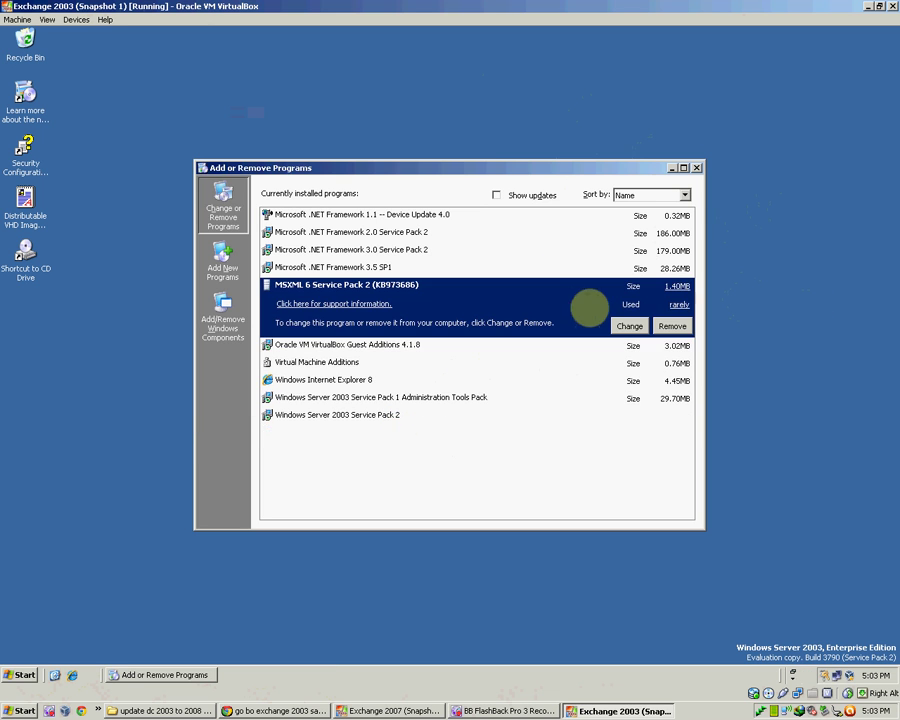
left_click(697, 167)
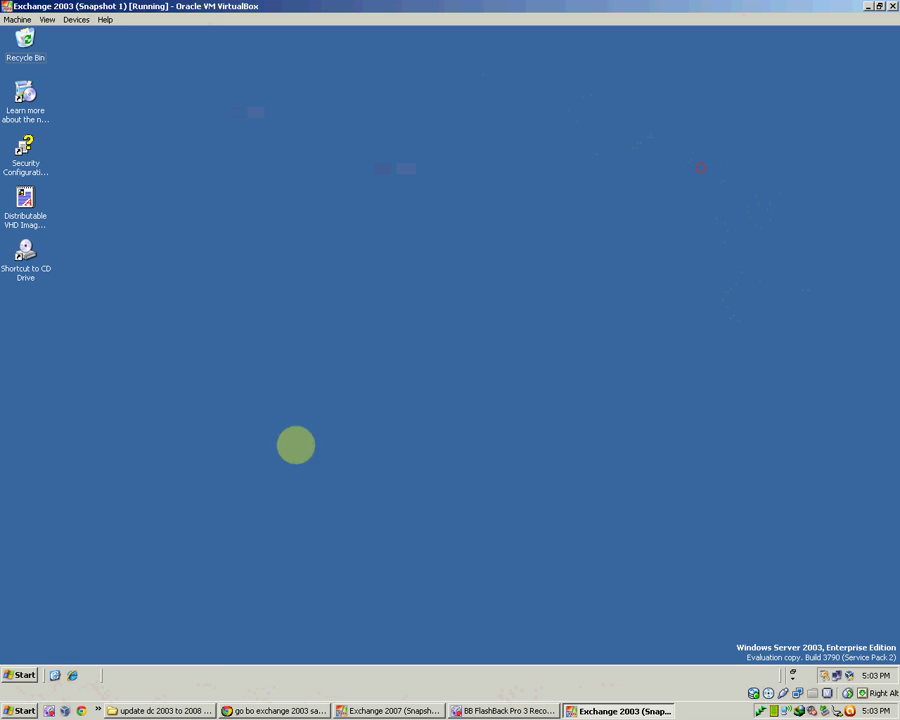
Enter dcpromo in the Start menu's Run box
left_click(18, 675)
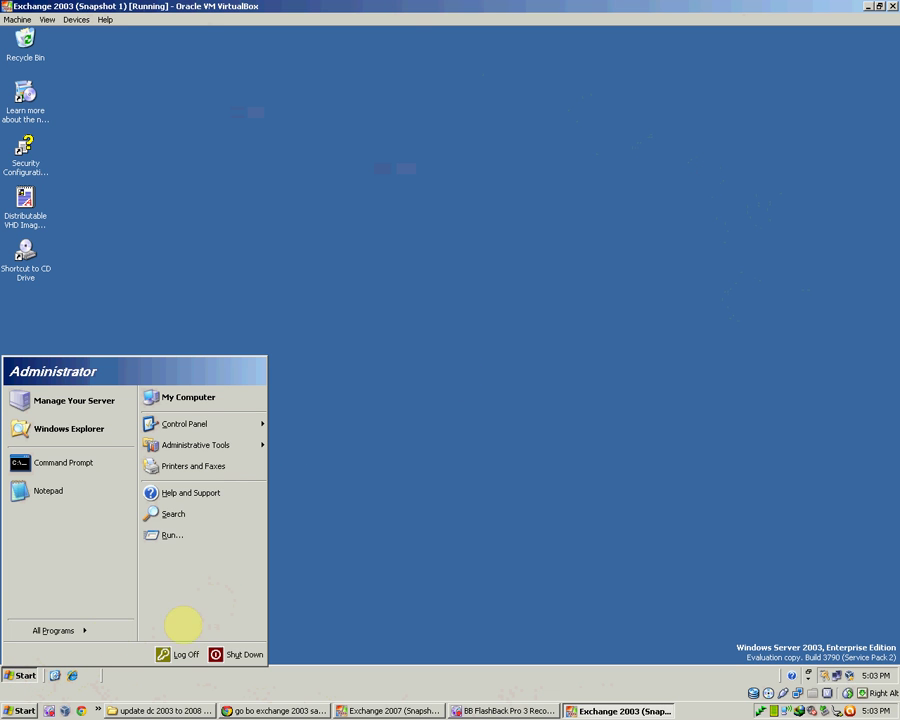
left_click(94, 632)
mouse_move(170, 632)
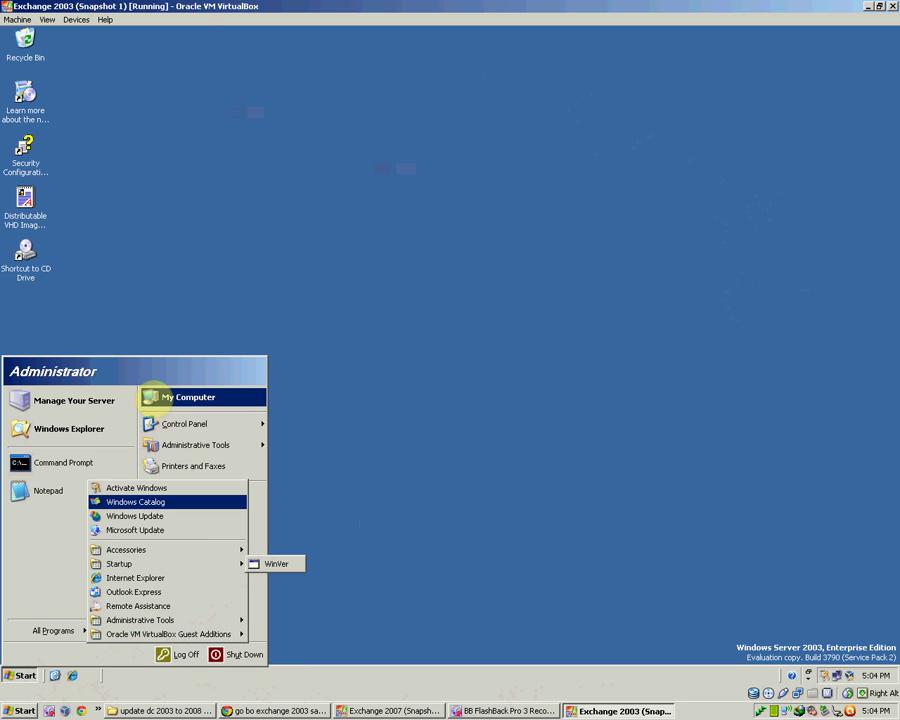
left_click(185, 534)
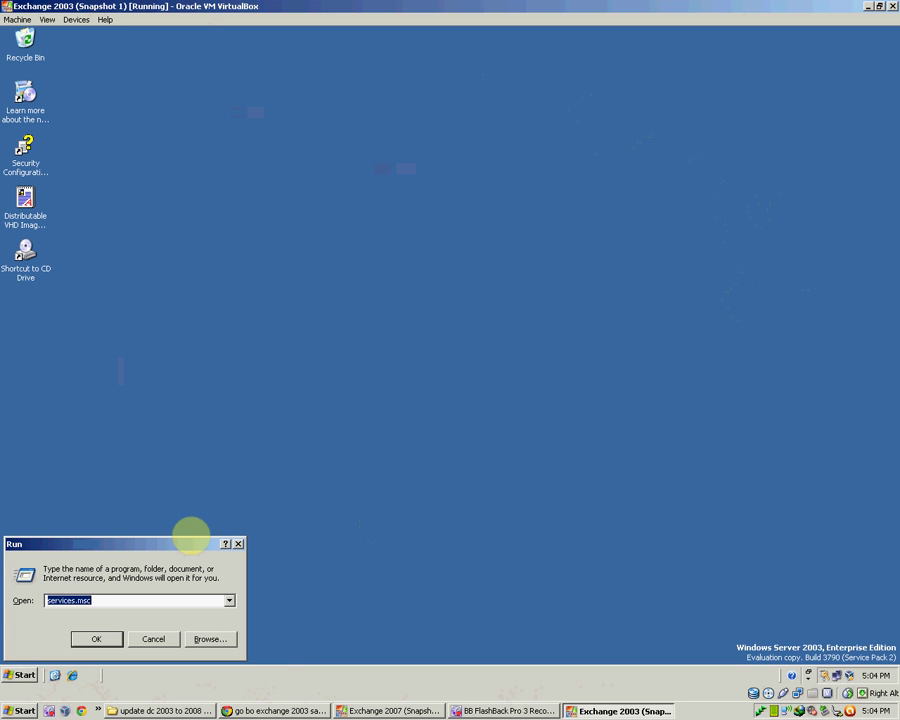
type("dcprom")
Run dcpromo, acknowledge the Global Catalog warning, and leave 'last domain controller' unchecked
left_click(86, 638)
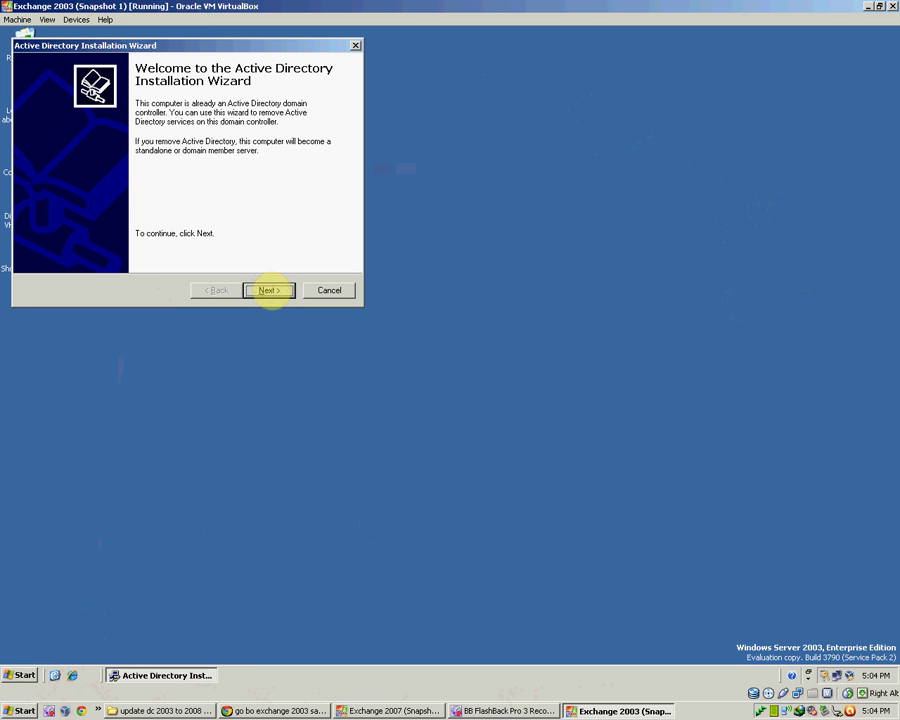
left_click(268, 289)
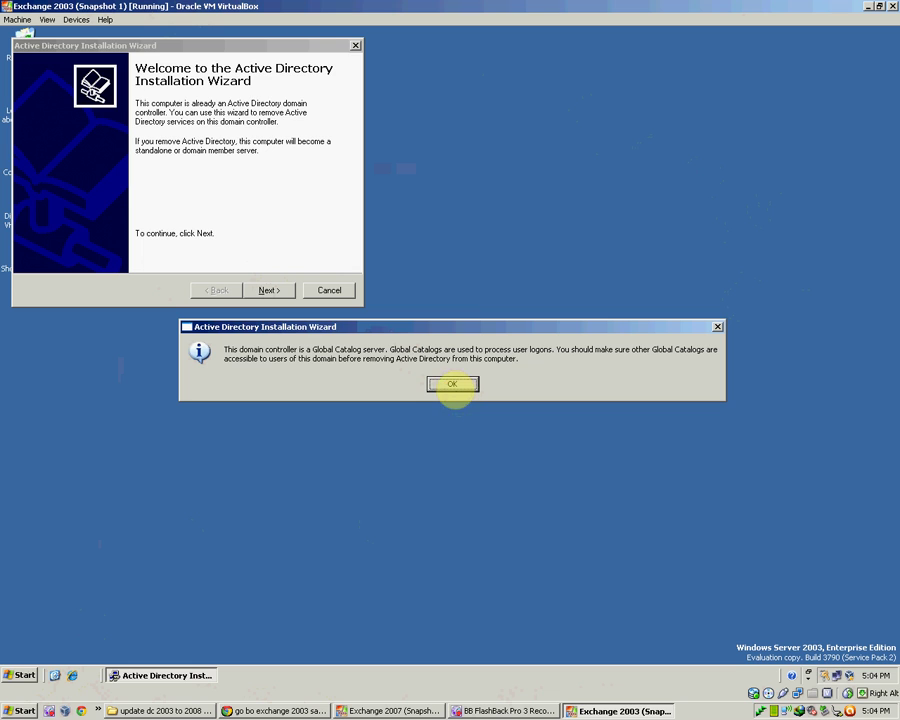
left_click(452, 384)
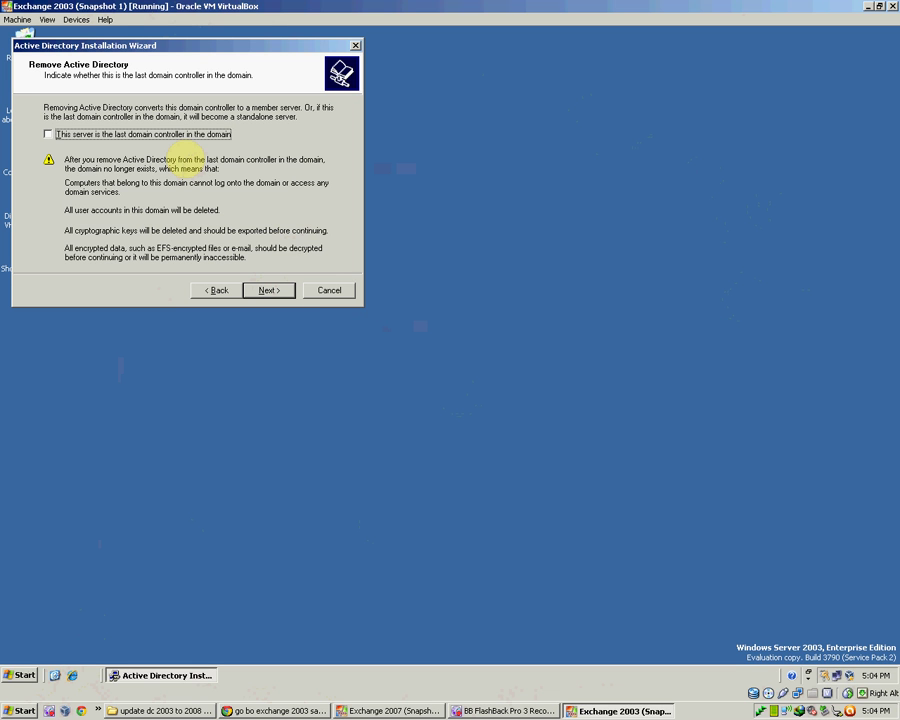
left_click(185, 135)
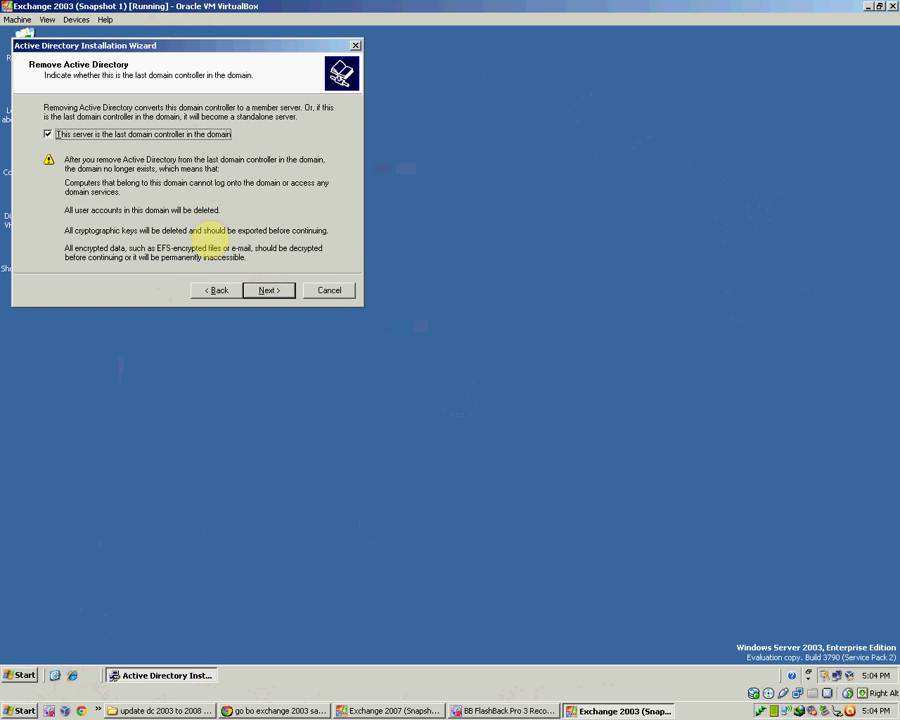
left_click(145, 135)
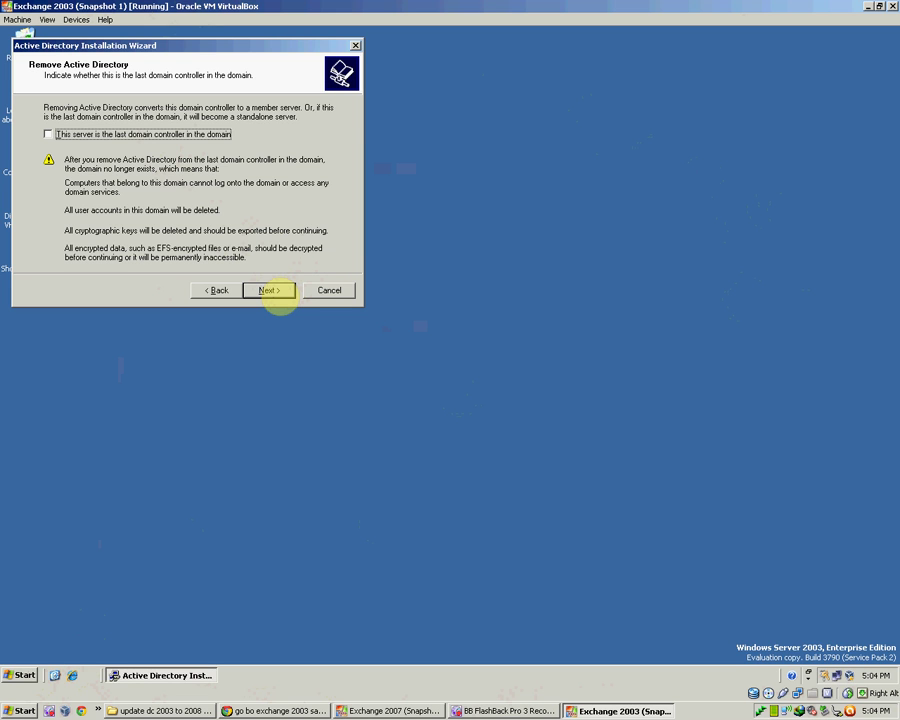
Mount the Windows Server 2003 R2 disc image and close its welcome window
left_click_drag(110, 43, 432, 172)
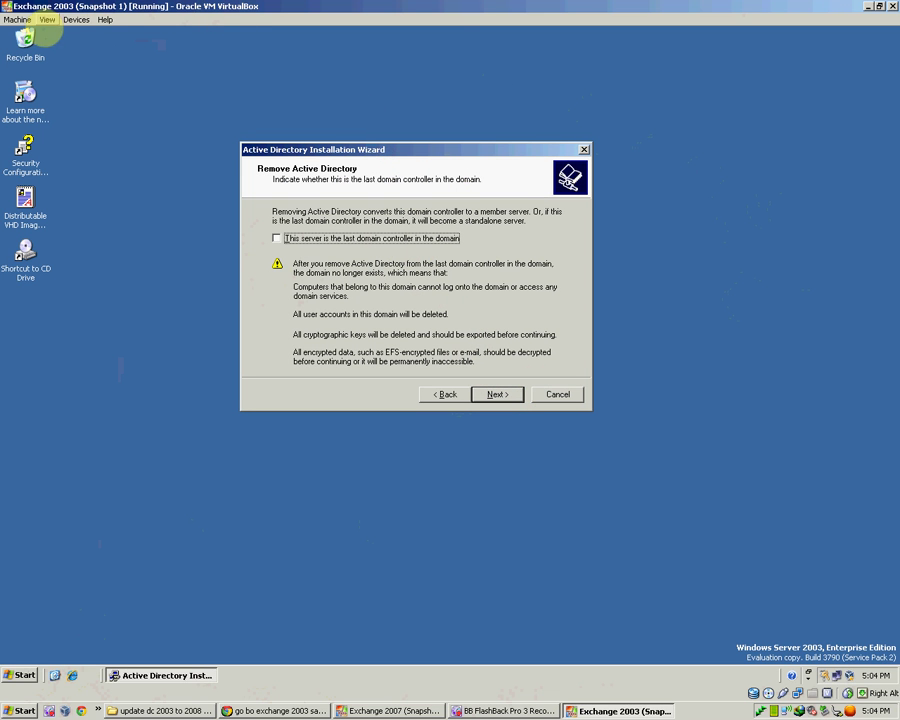
left_click(77, 19)
mouse_move(95, 34)
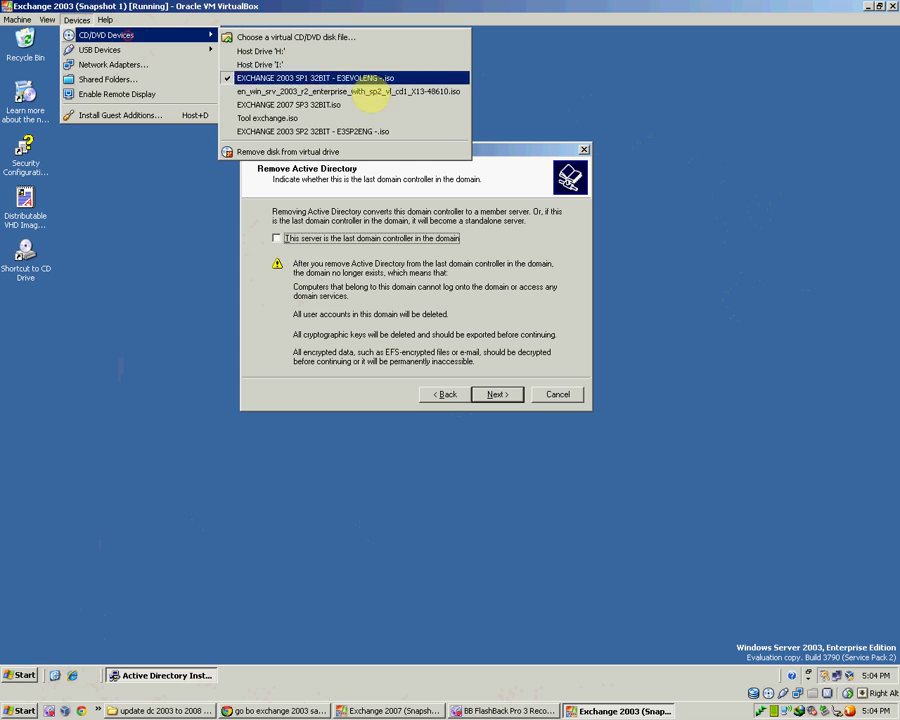
left_click(357, 91)
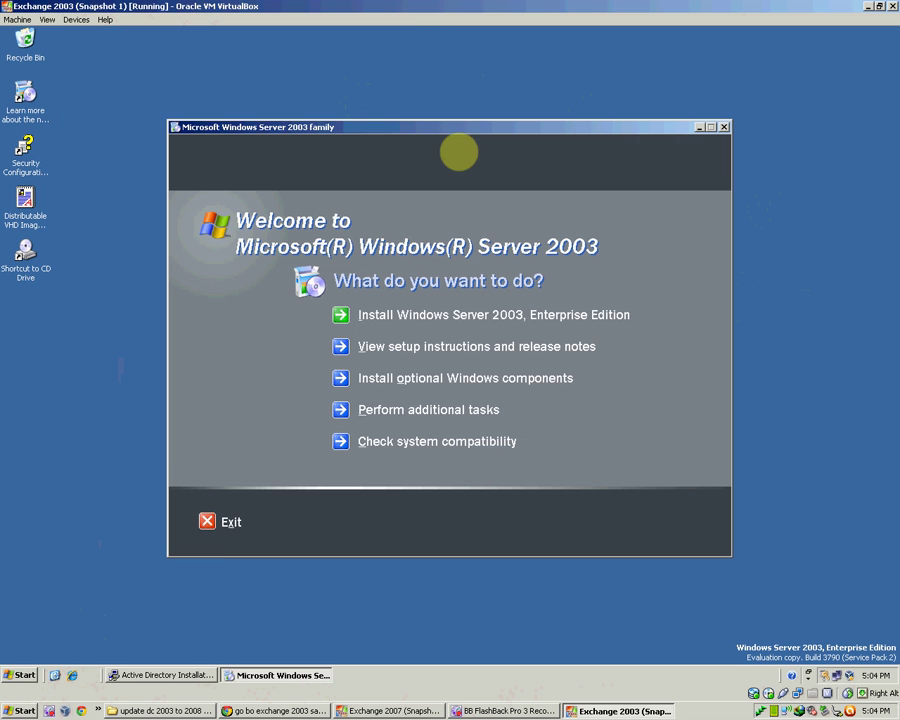
left_click(218, 522)
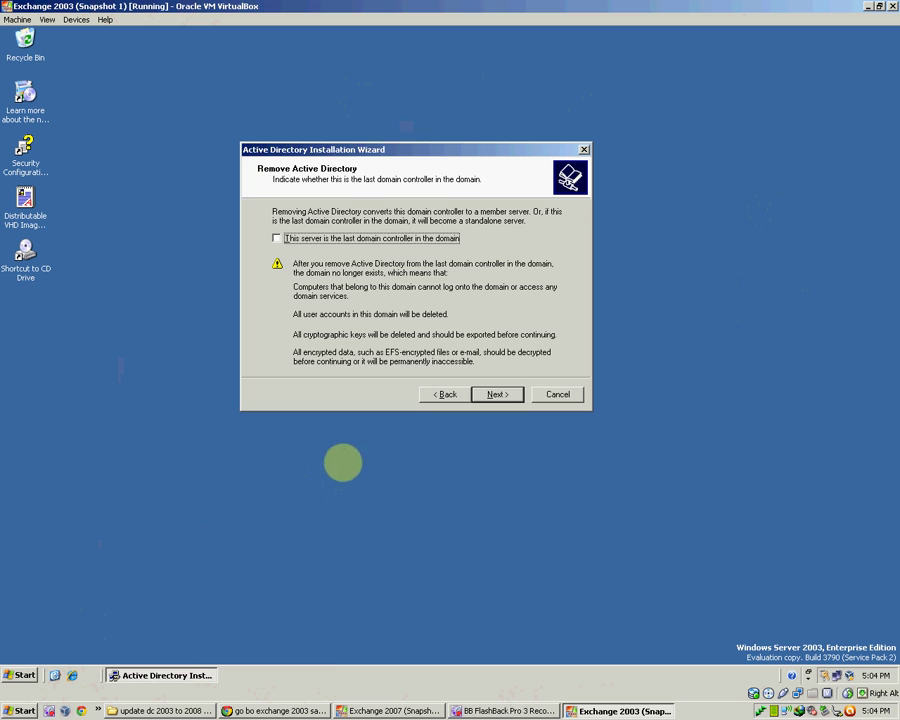
left_click(18, 674)
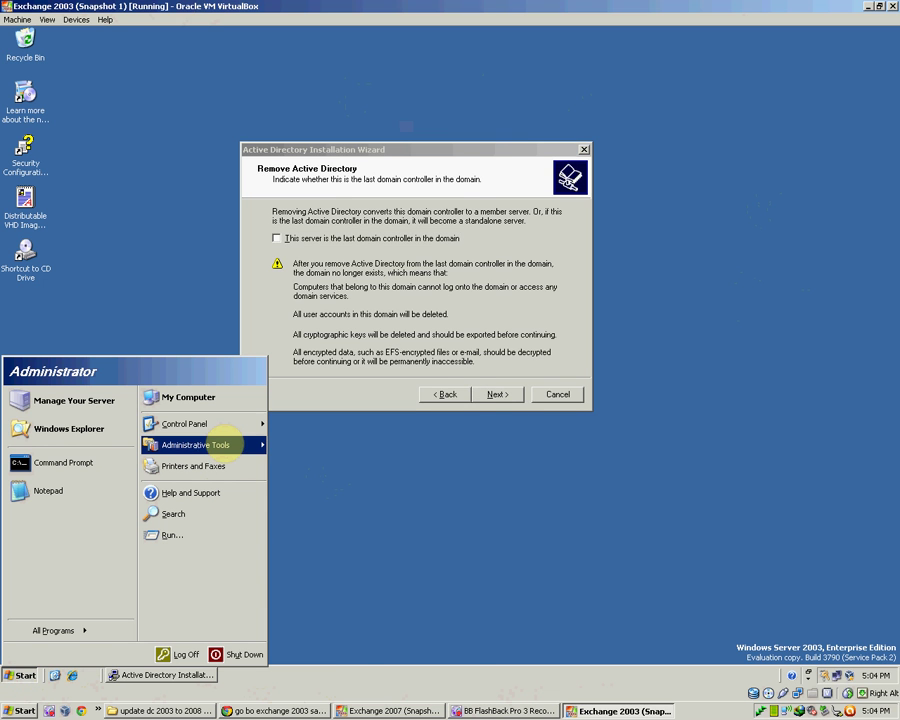
Launch Active Directory Sites and Services and inspect EX2K7's NTDS Settings properties
mouse_move(222, 447)
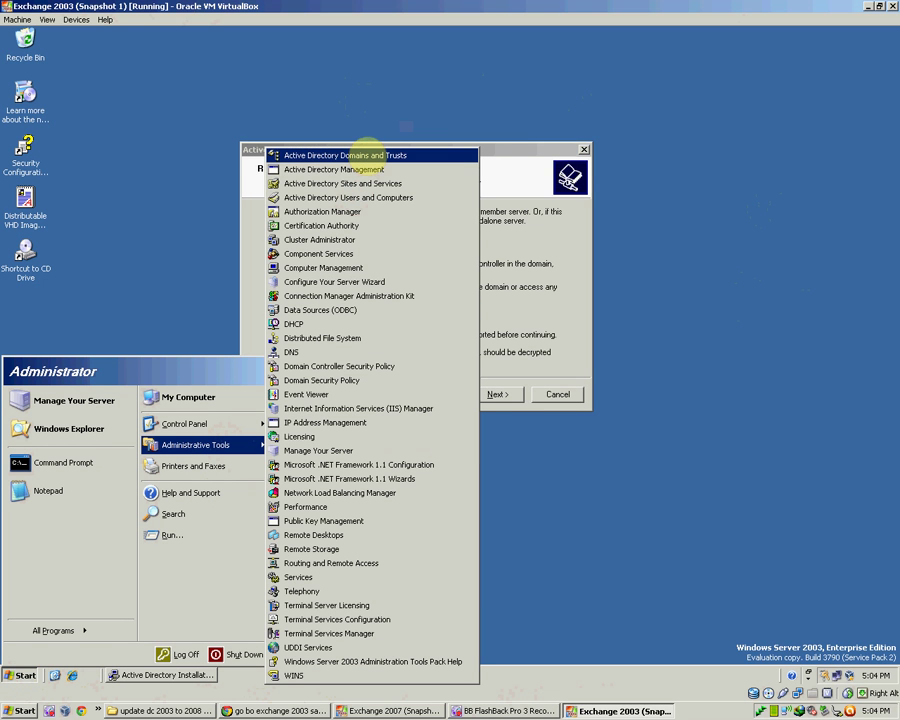
left_click(382, 183)
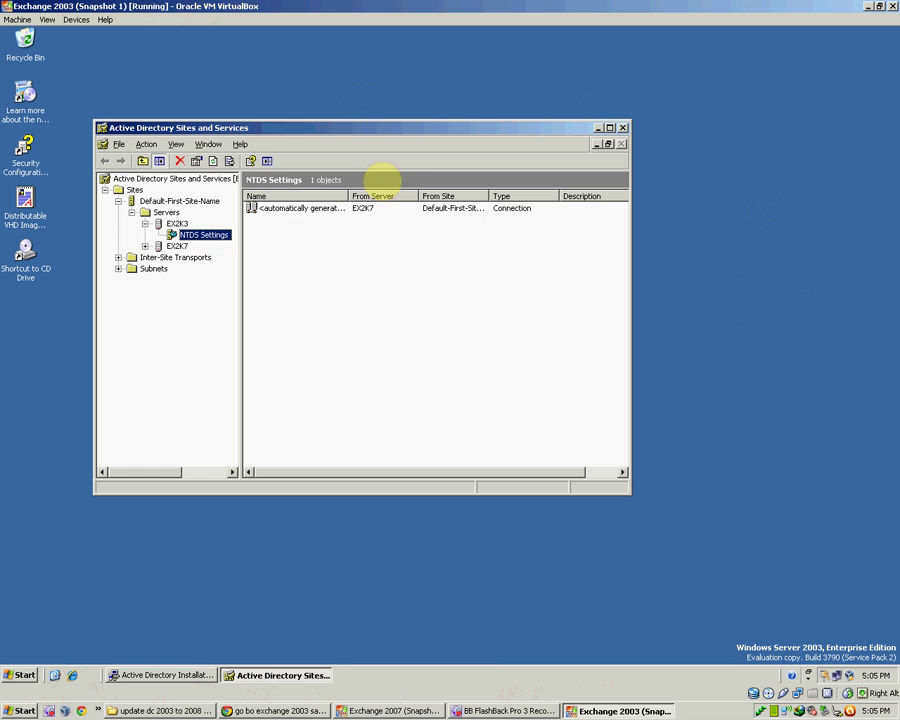
right_click(177, 245)
double_click(177, 245)
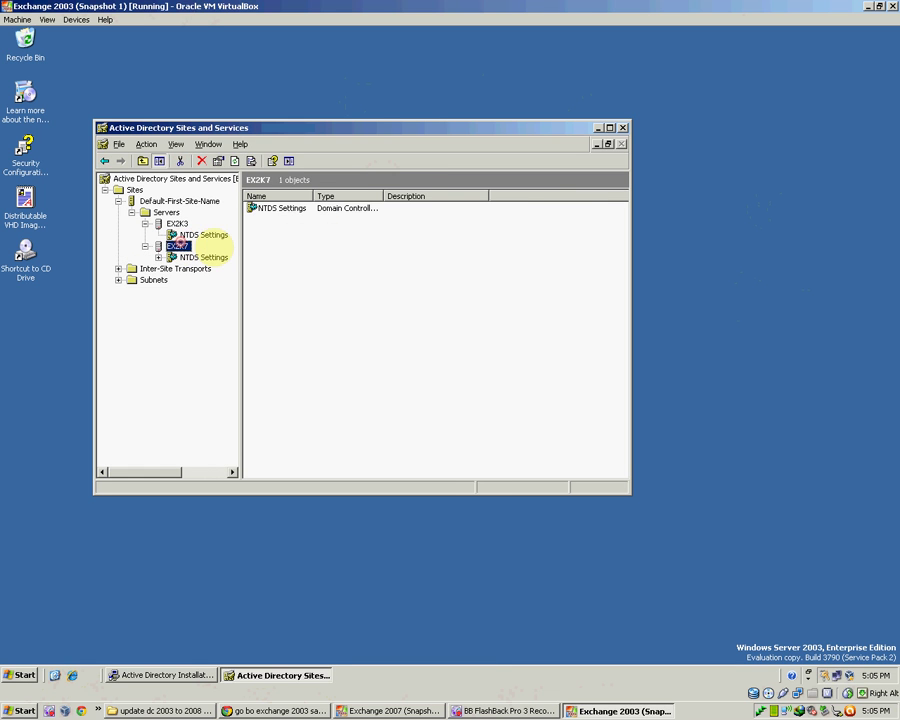
left_click(203, 257)
right_click(208, 257)
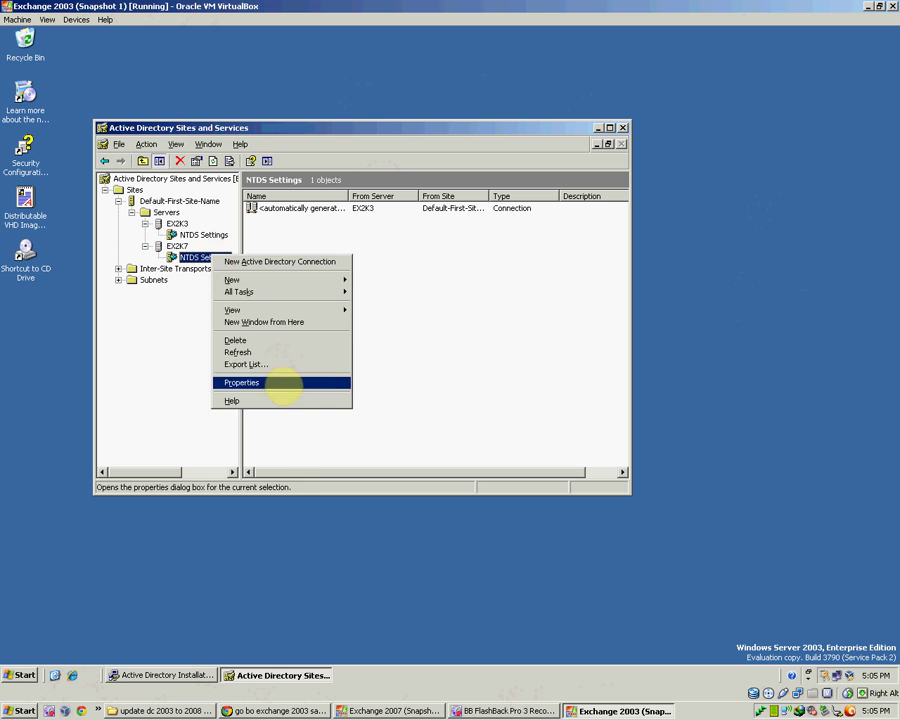
left_click(280, 382)
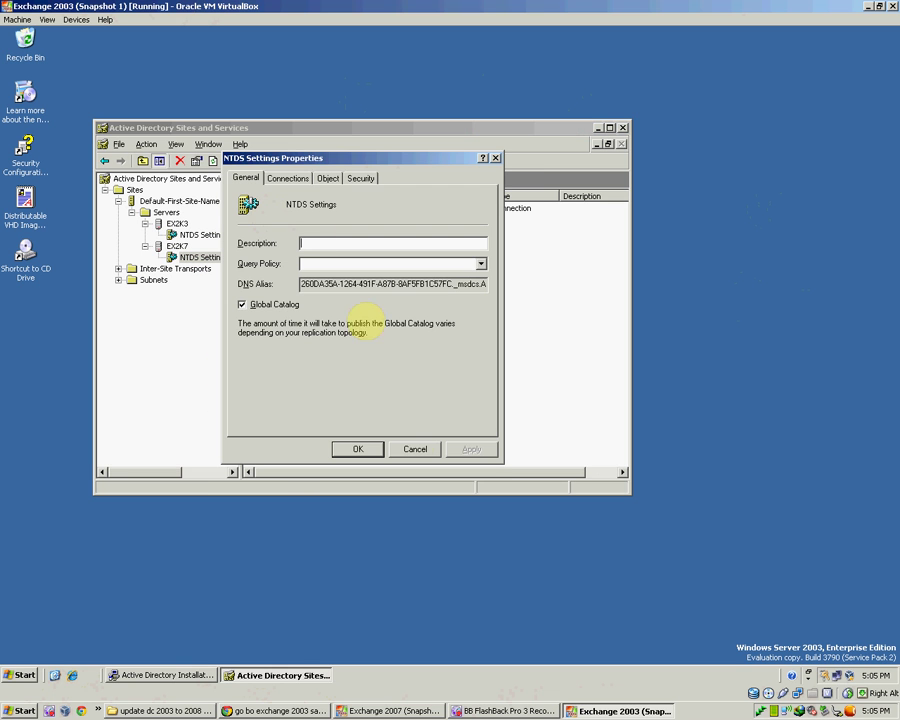
left_click(414, 446)
Uncheck Global Catalog in EX2K3's NTDS Settings, then close Sites and Services
left_click(203, 234)
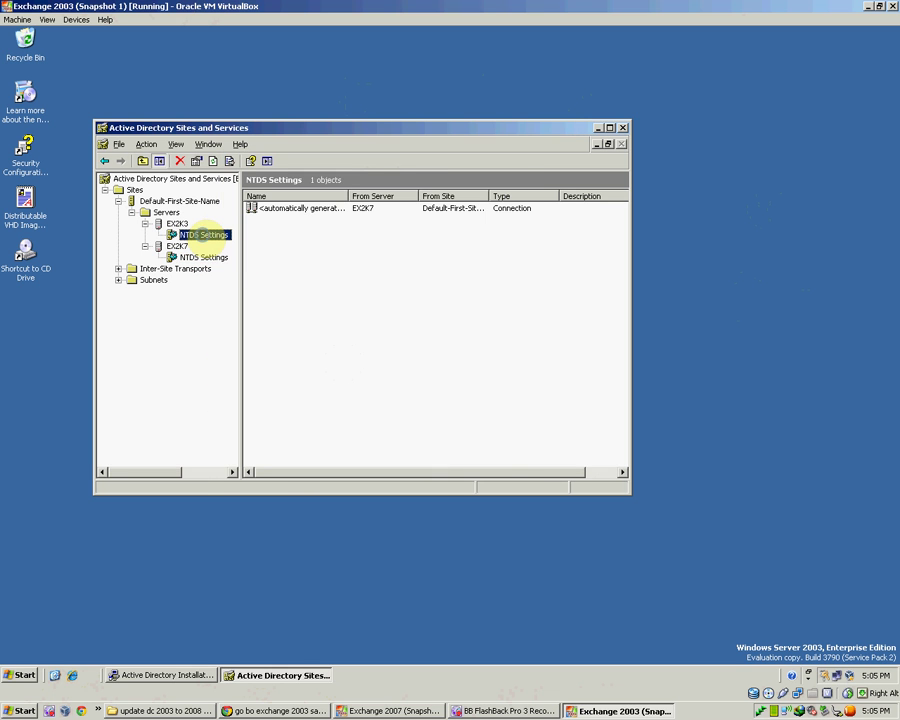
right_click(205, 235)
left_click(284, 361)
left_click(241, 304)
left_click(358, 448)
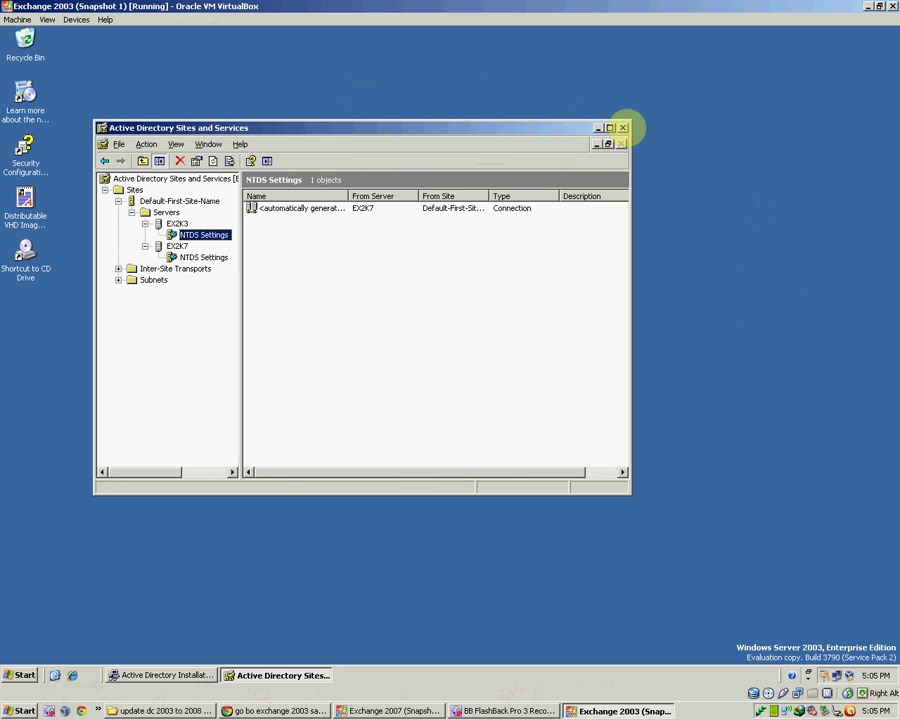
left_click(622, 127)
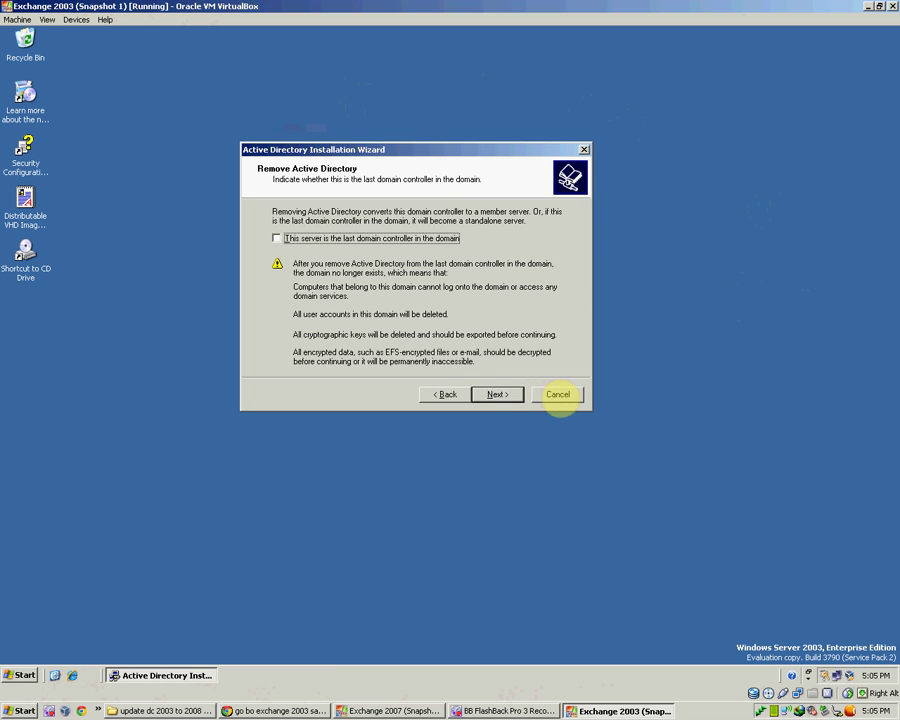
Restart the dcpromo removal wizard, leaving this server not the last domain controller
left_click(556, 394)
left_click(422, 384)
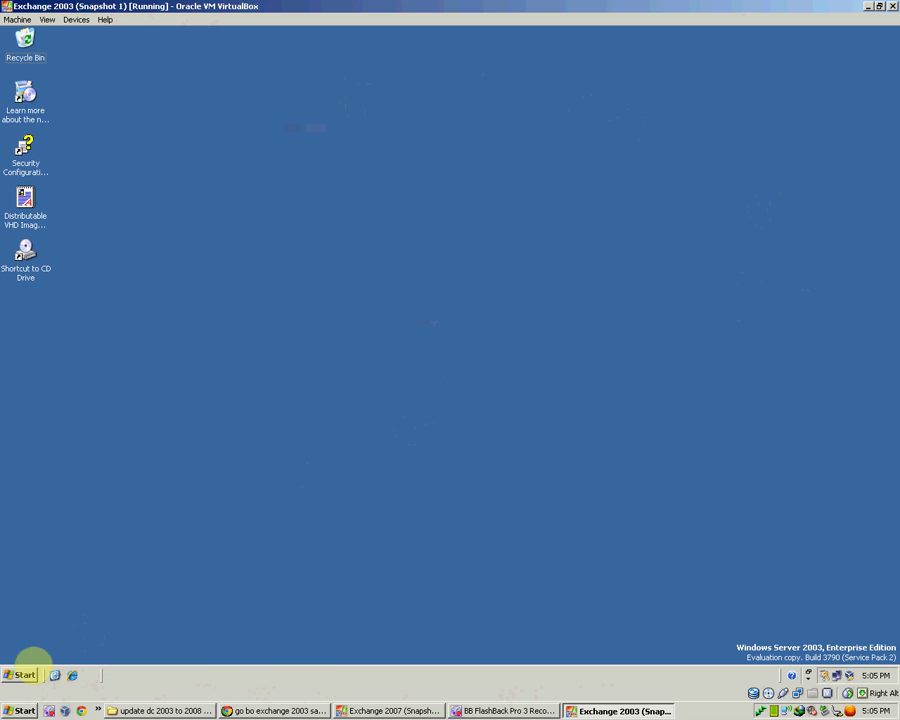
left_click(21, 675)
left_click(175, 535)
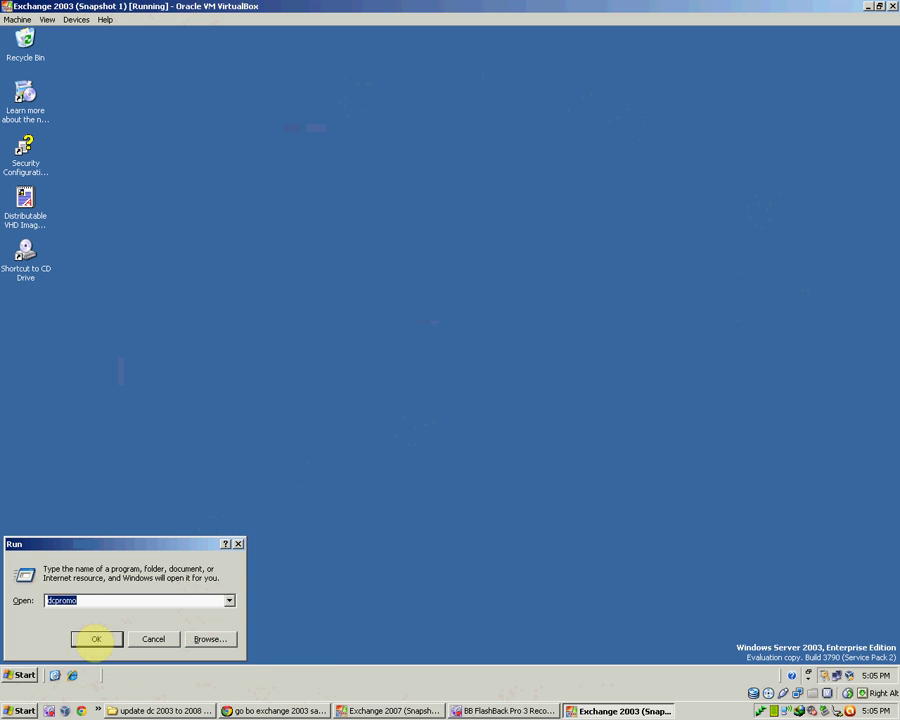
left_click(94, 639)
left_click(269, 290)
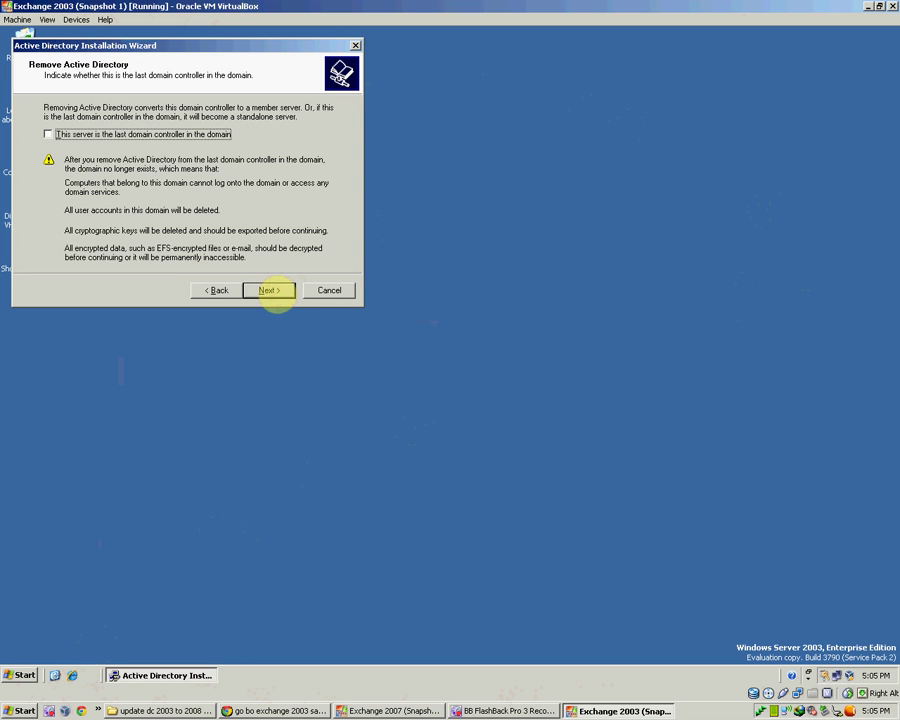
left_click(272, 290)
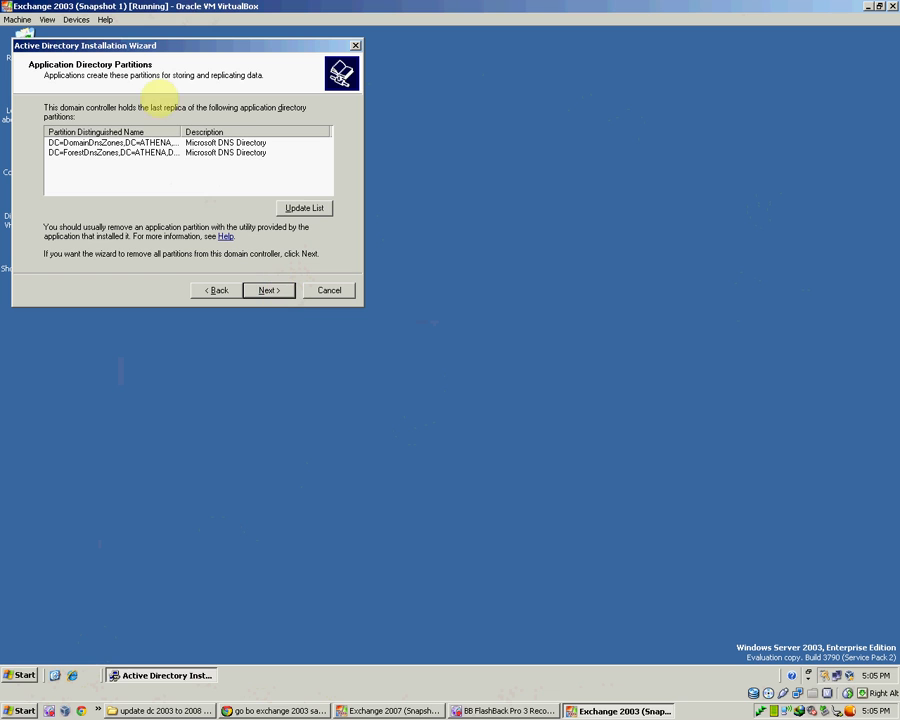
Review the application directory partitions and choose to delete them all
double_click(182, 131)
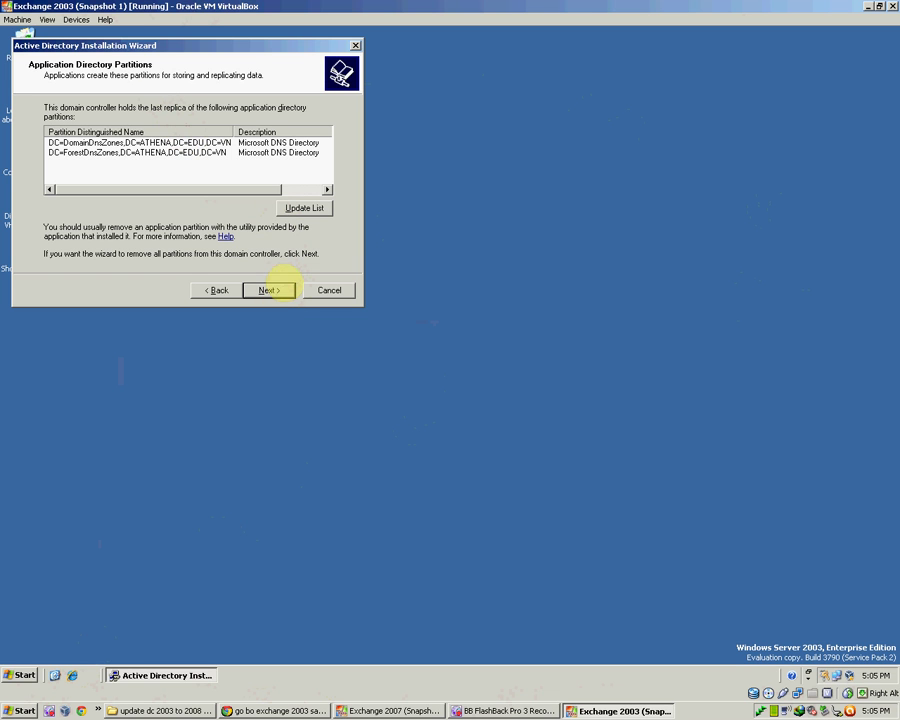
left_click(272, 290)
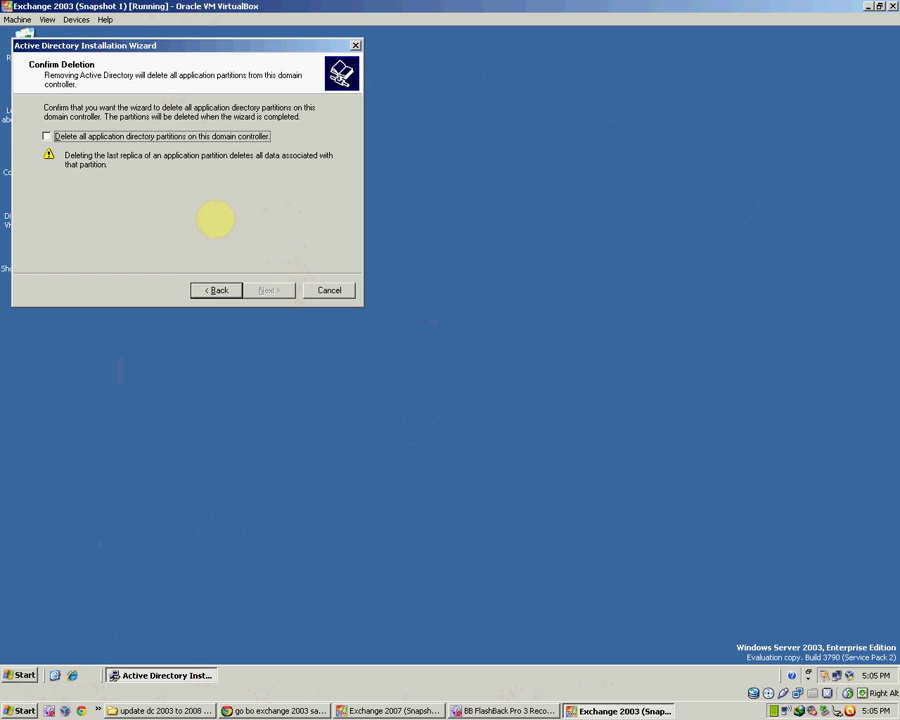
left_click_drag(145, 45, 437, 273)
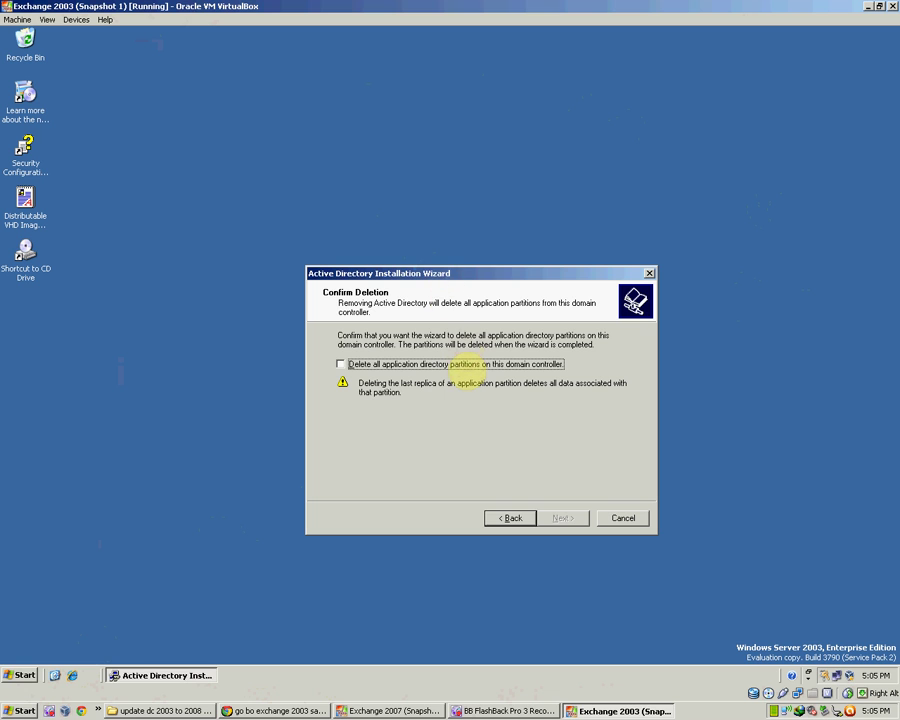
left_click(467, 365)
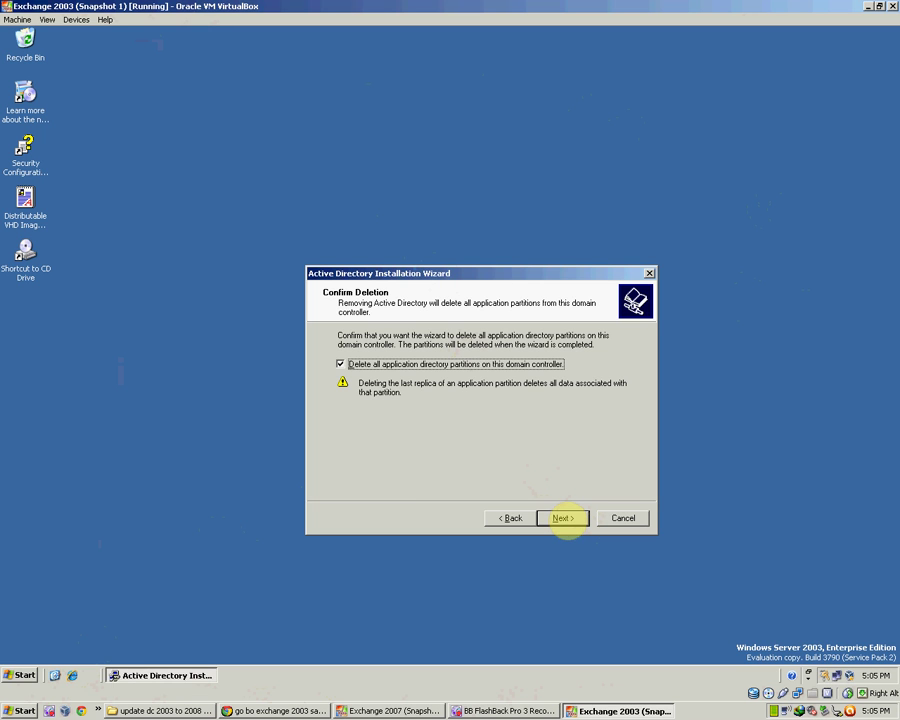
Step through the password and summary pages, remove Active Directory, and finish the wizard
left_click(563, 518)
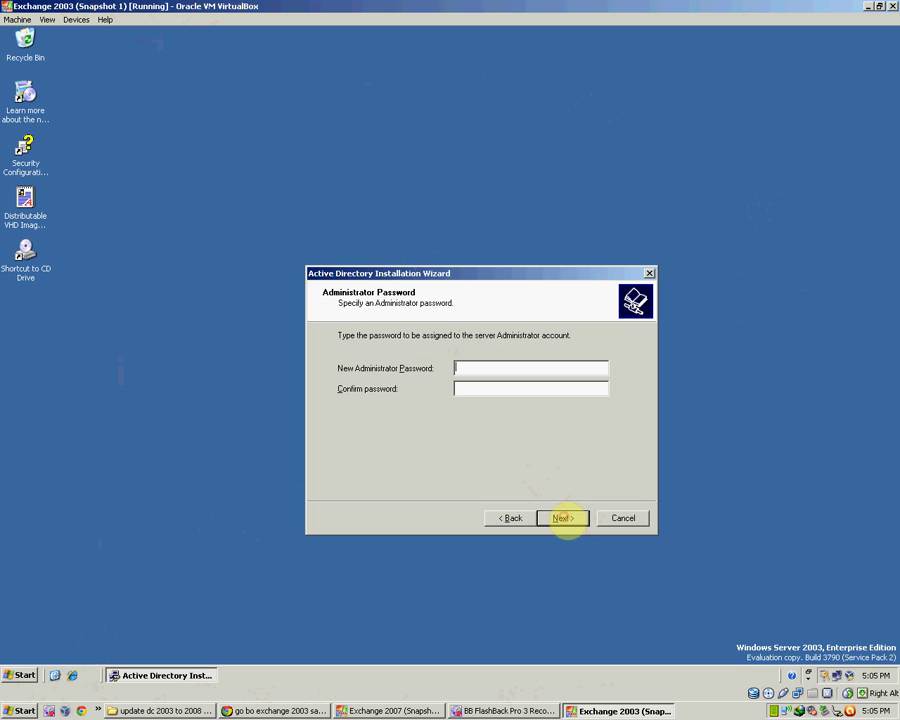
left_click(563, 518)
left_click(563, 518)
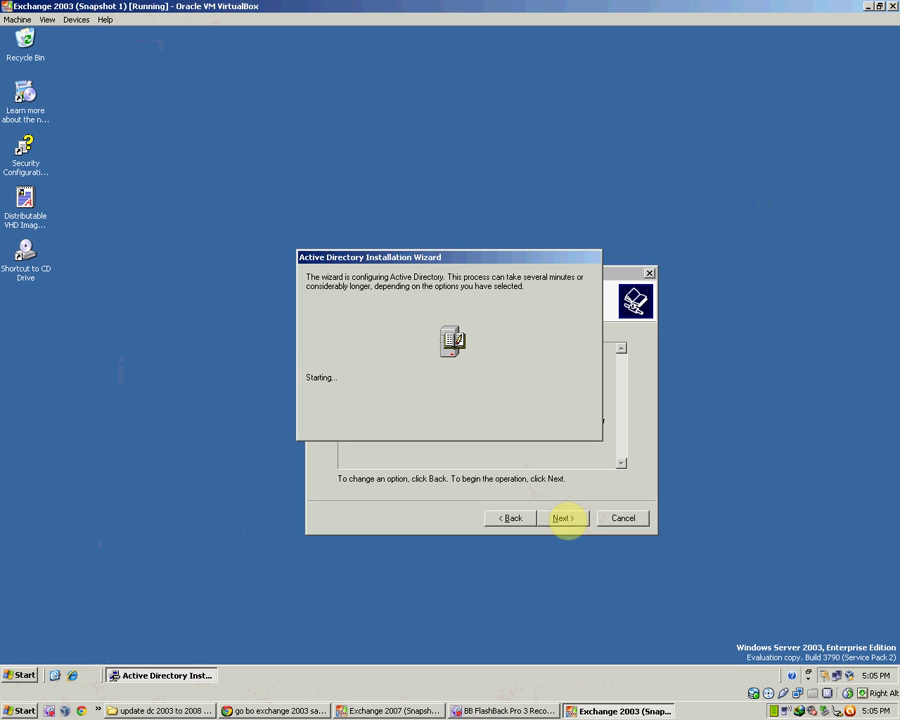
left_click_drag(486, 258, 504, 48)
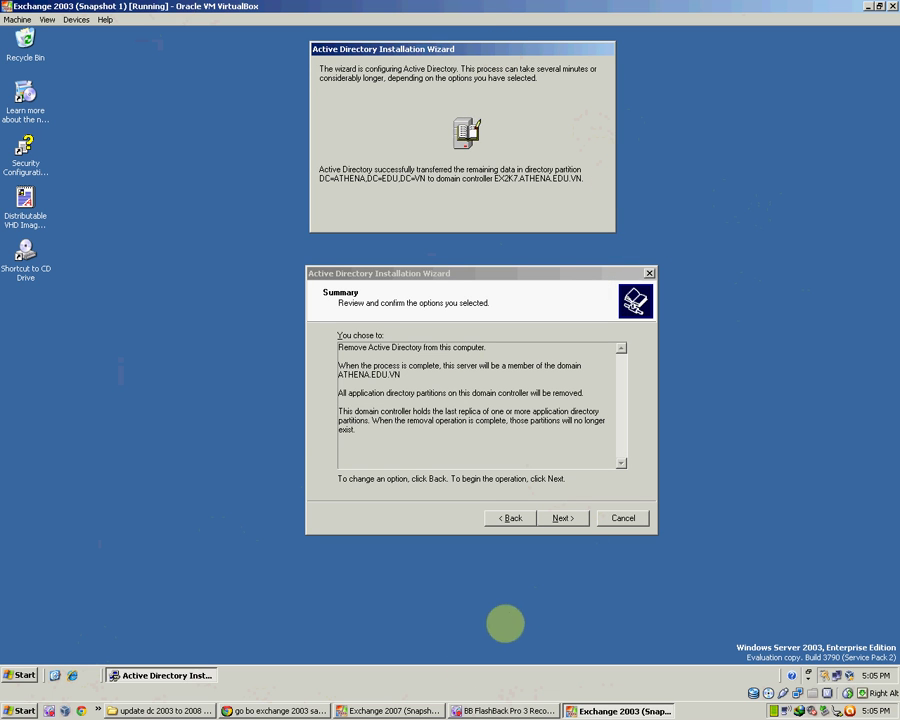
left_click(729, 309)
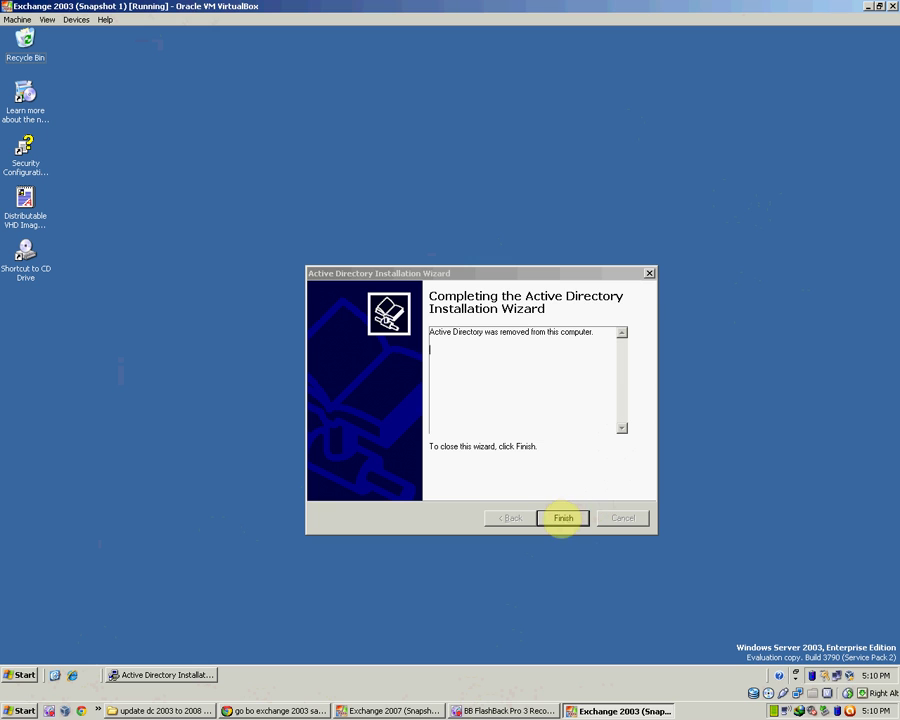
left_click_drag(596, 334, 480, 337)
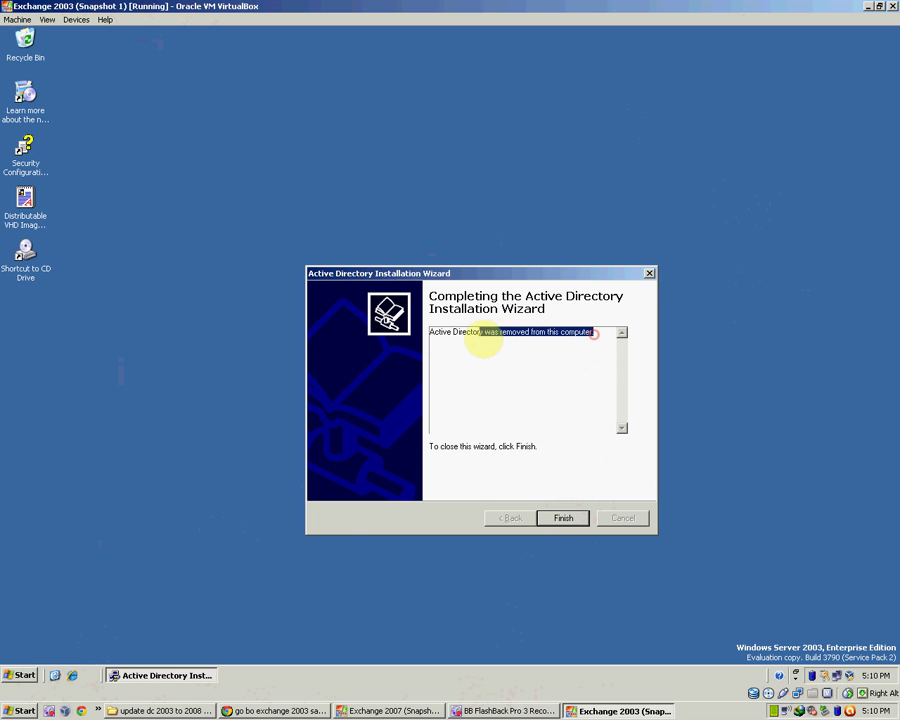
left_click(564, 517)
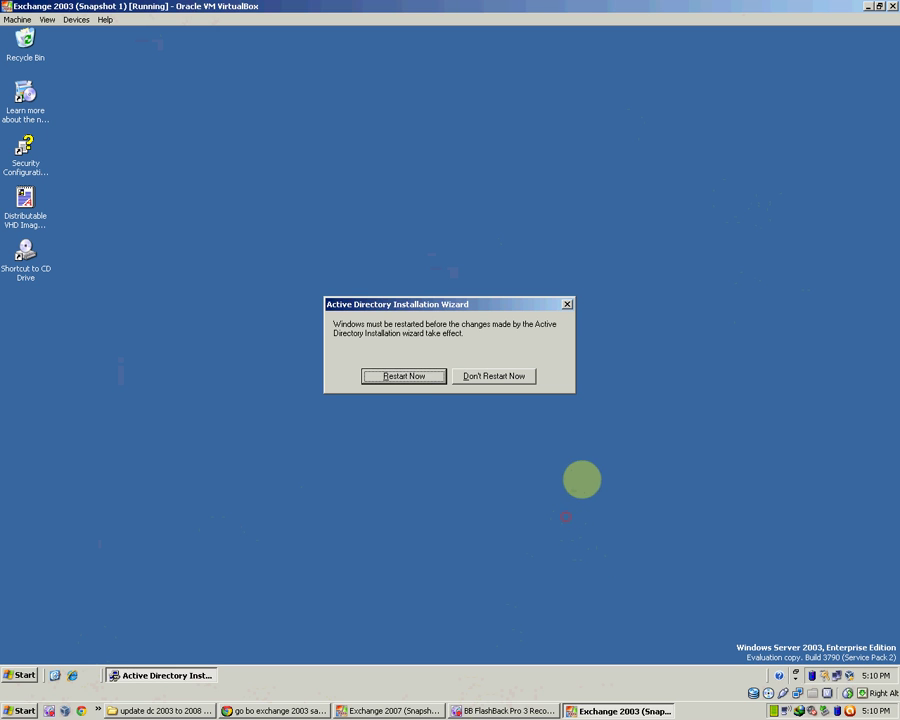
Restart the server, then begin cloning the default VM under the name test
left_click(397, 377)
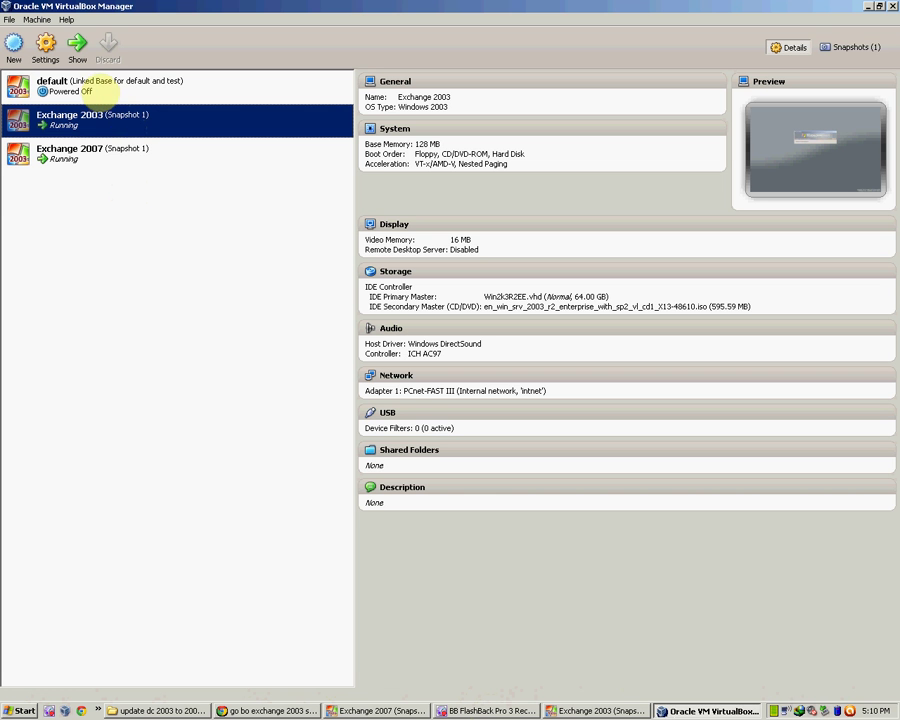
right_click(100, 89)
left_click(143, 118)
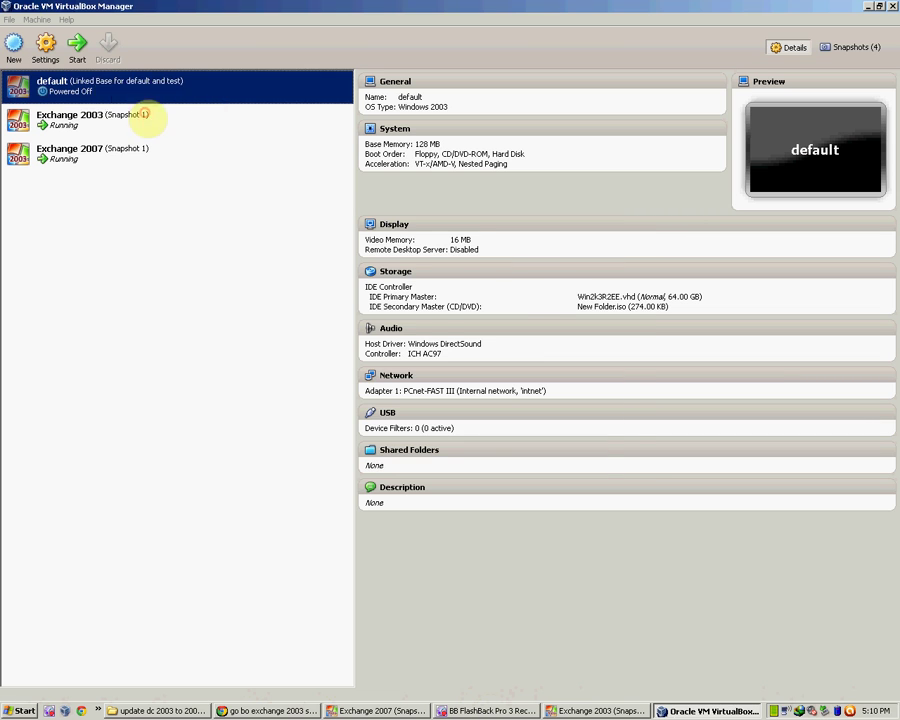
mouse_move(398, 341)
left_mouse_down()
mouse_move(422, 341)
mouse_move(345, 341)
left_mouse_up()
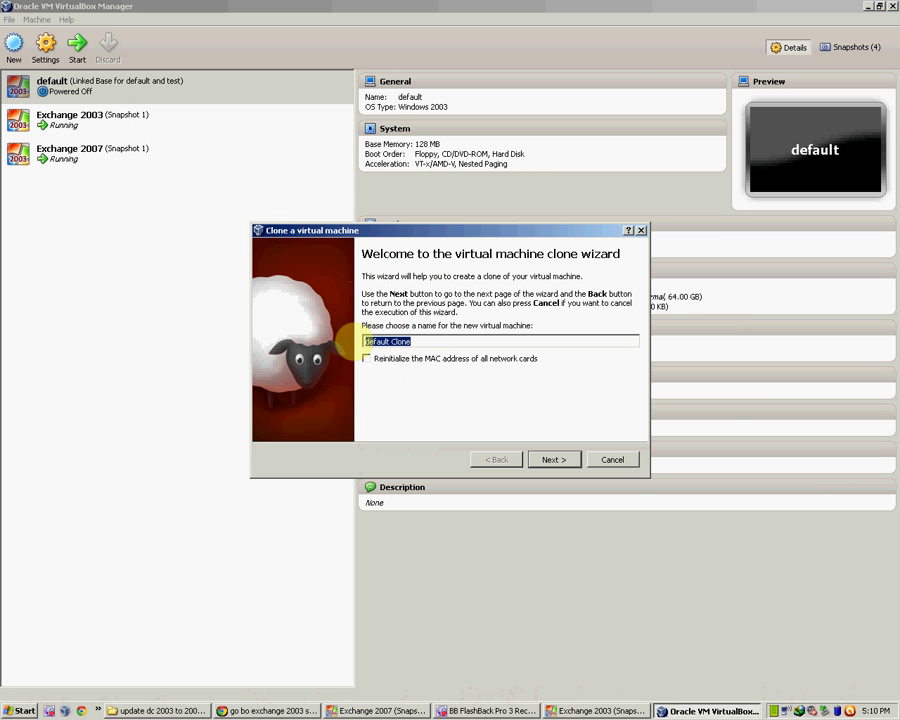
type("test")
Reinitialize the clone's MAC addresses, make it a linked clone, and start the test VM
left_click(468, 358)
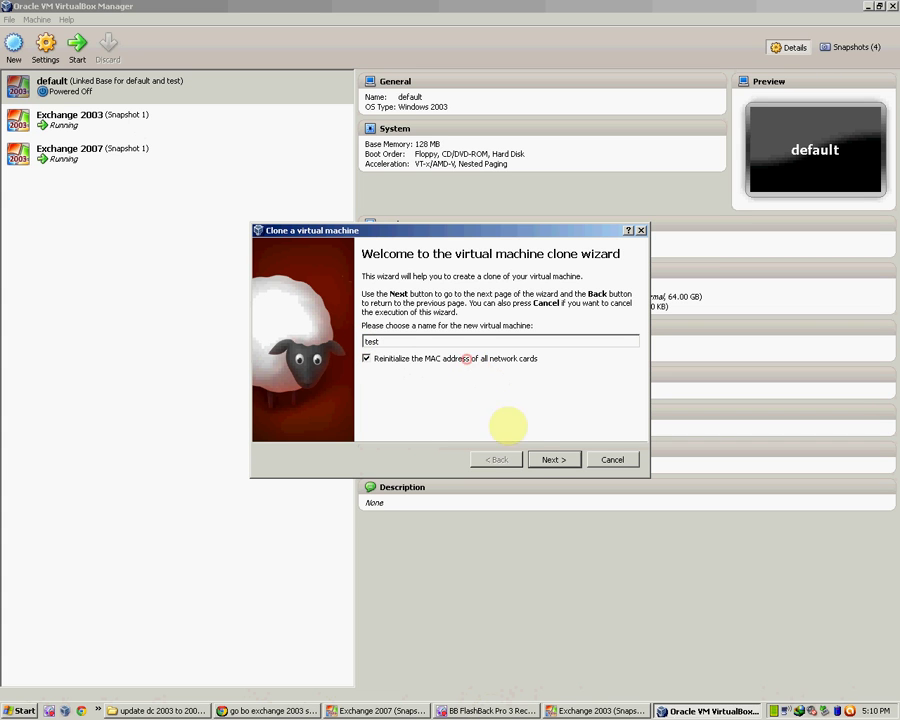
left_click(552, 460)
left_click(394, 371)
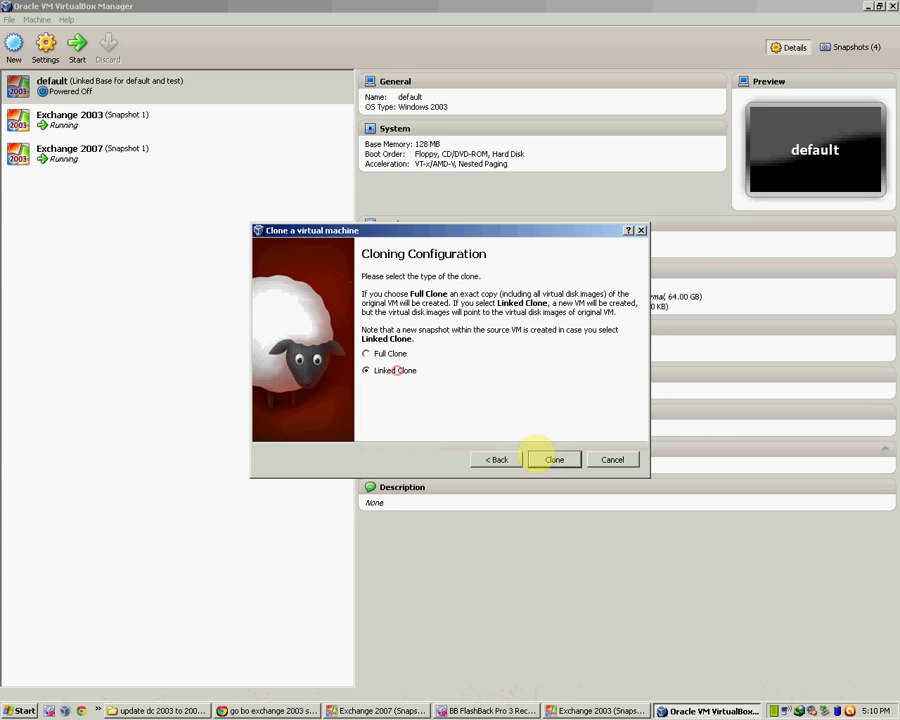
left_click(554, 459)
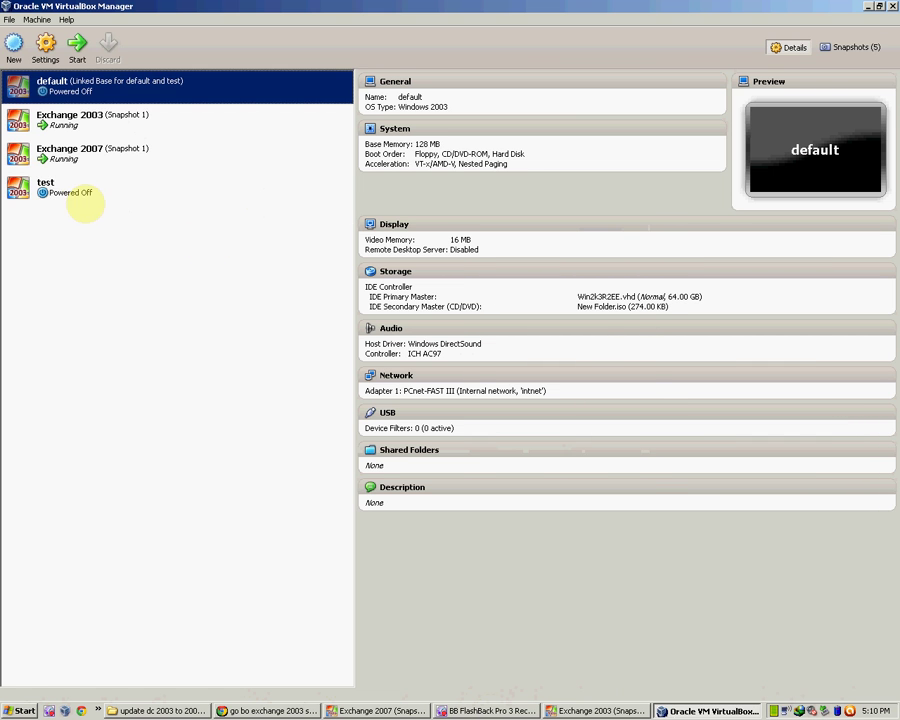
left_click(60, 190)
left_click(77, 45)
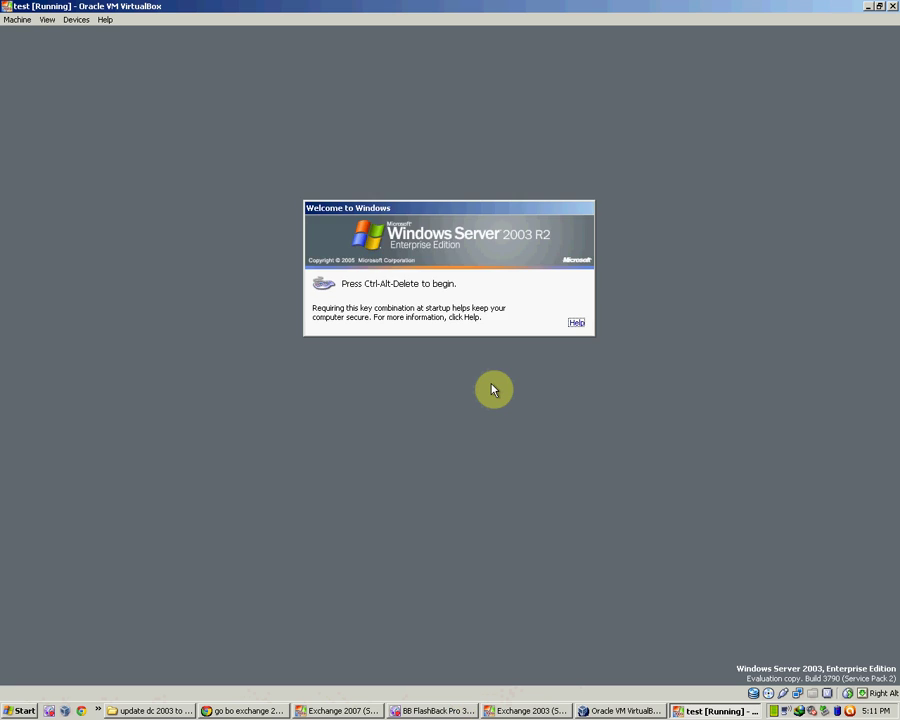
Log on to the test VM as Administrator with the account password, then close About Windows
key("ctrl+alt+Delete")
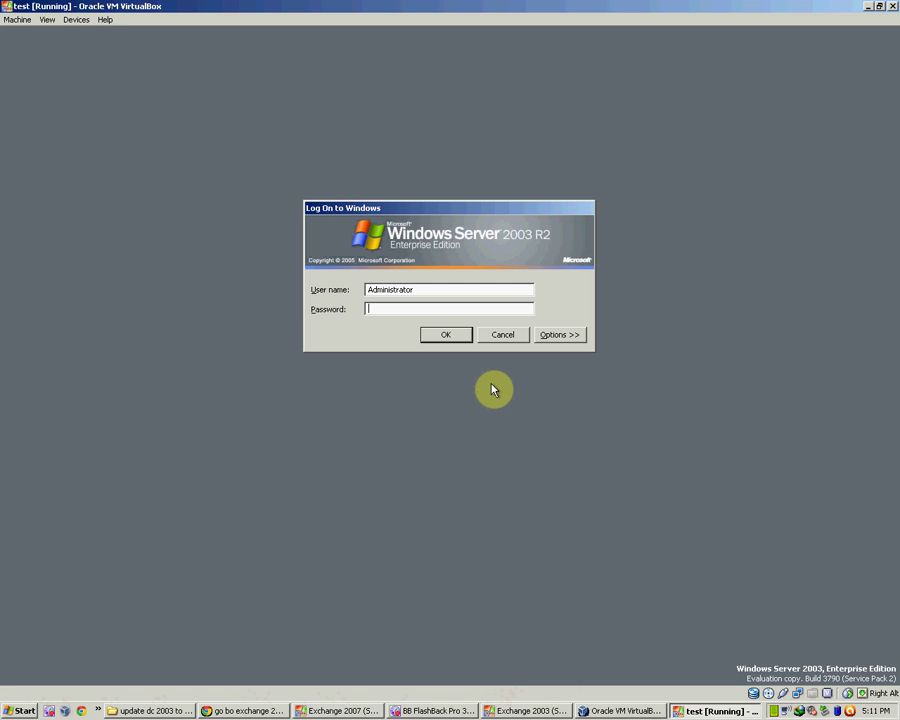
left_click(557, 334)
left_click(397, 340)
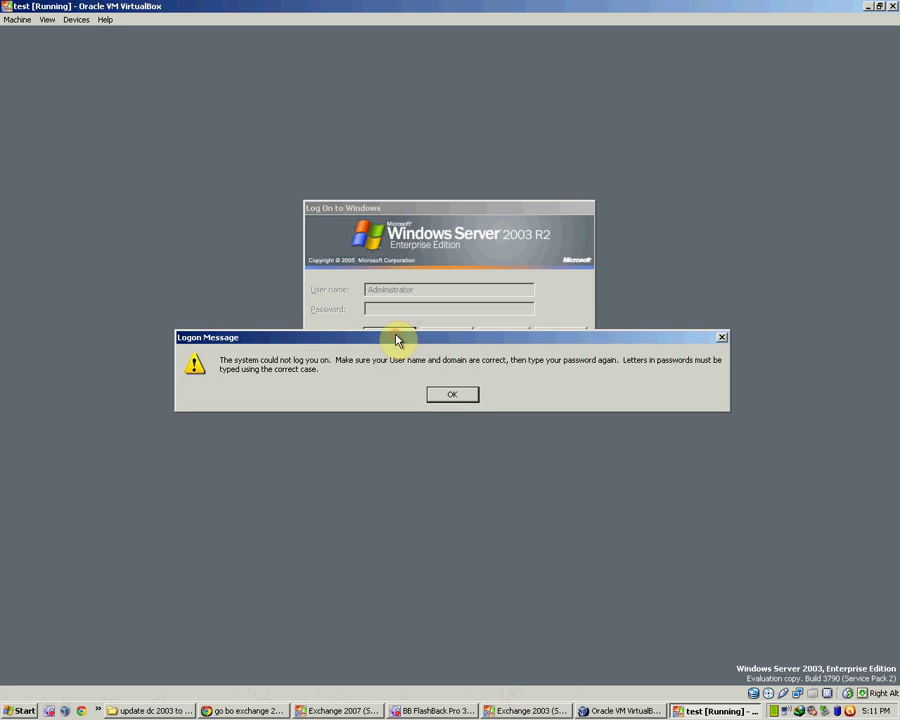
left_click(452, 395)
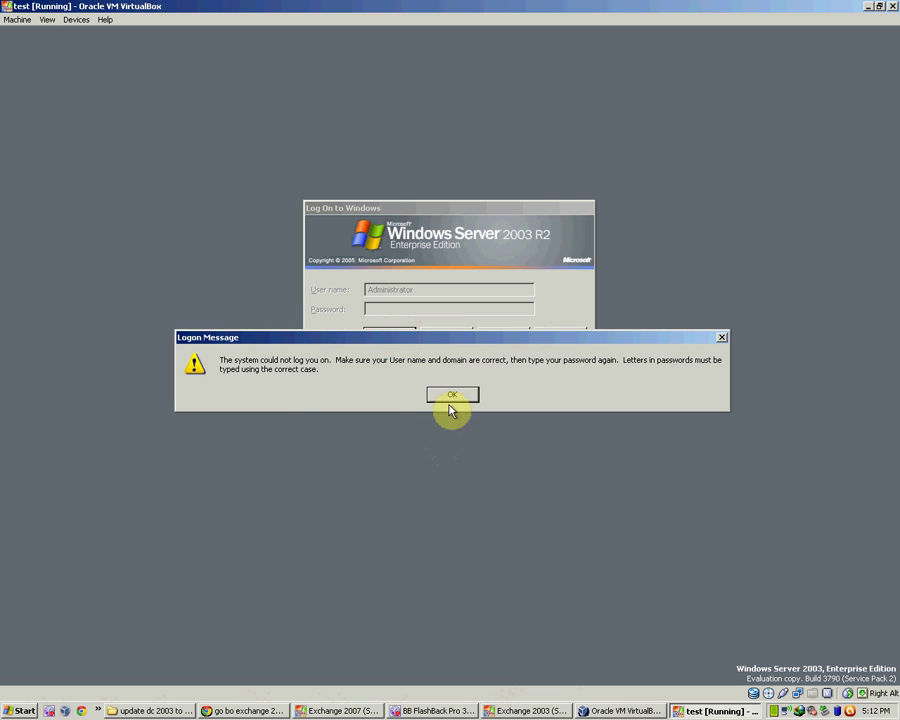
left_click(448, 396)
type("P")
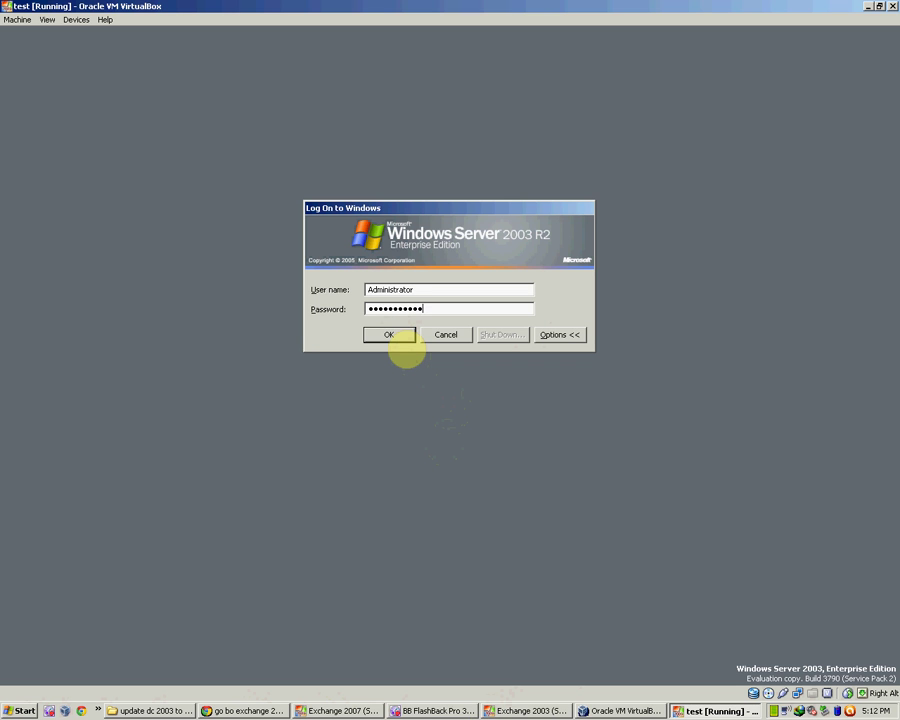
key("Return")
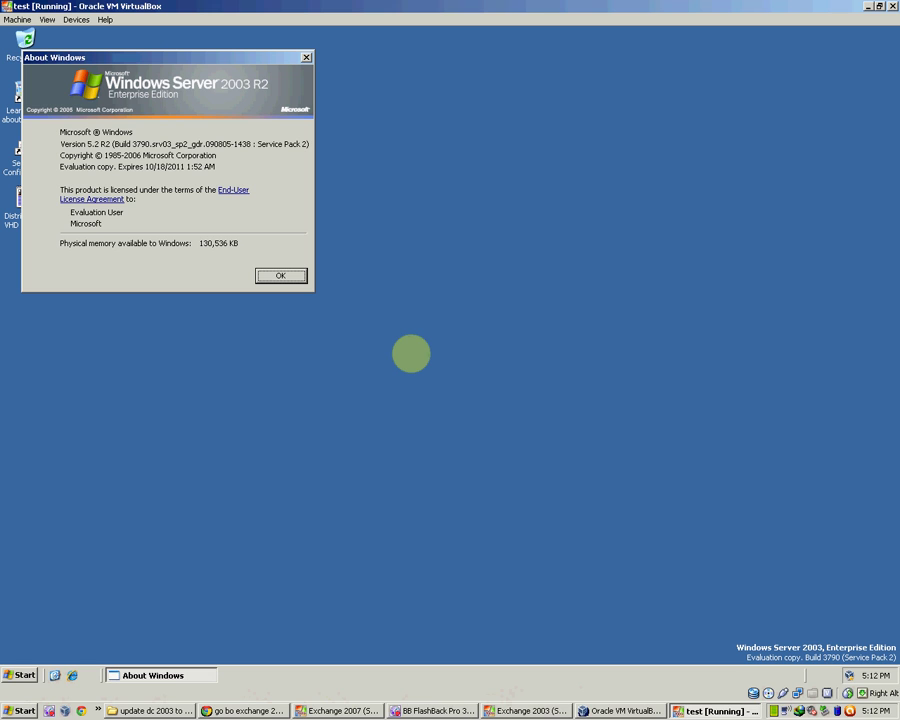
left_click(268, 277)
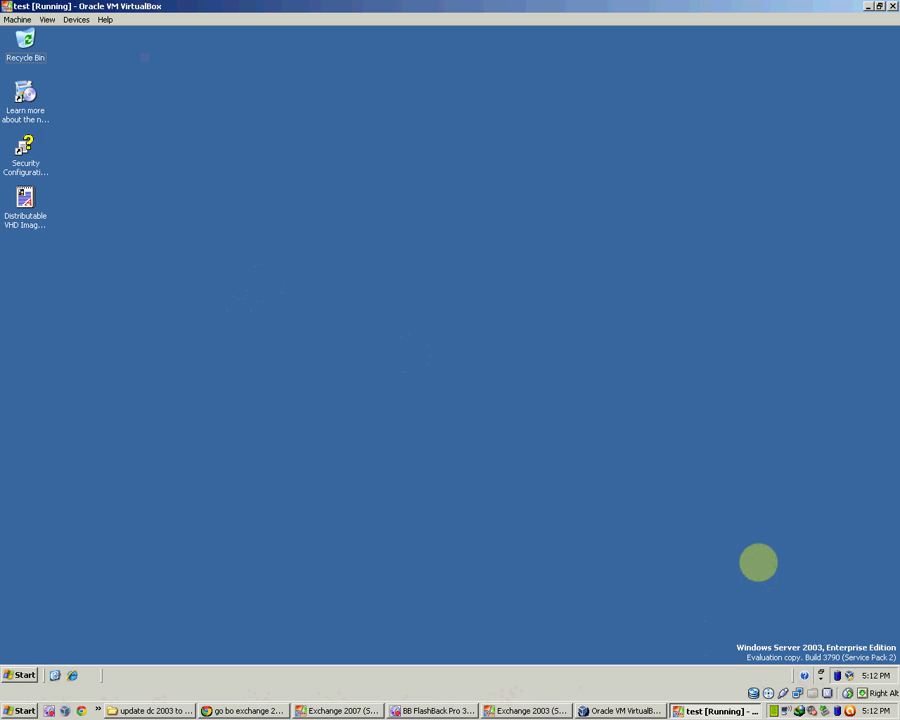
Open System Properties on the Computer Name tab showing WIN2K3R2EE in workgroup DEMO
left_click(18, 675)
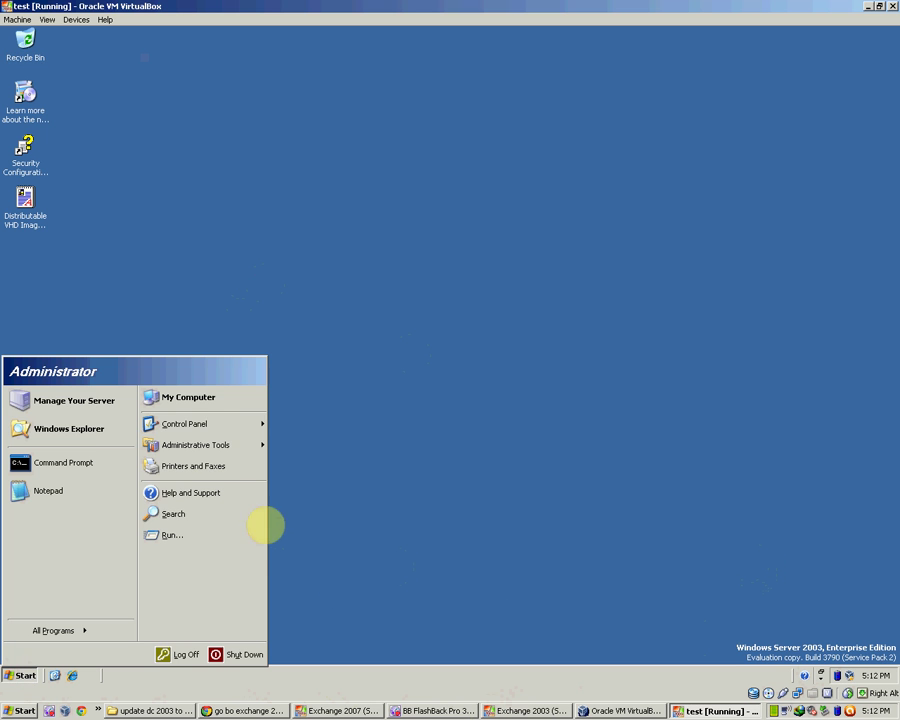
right_click(207, 397)
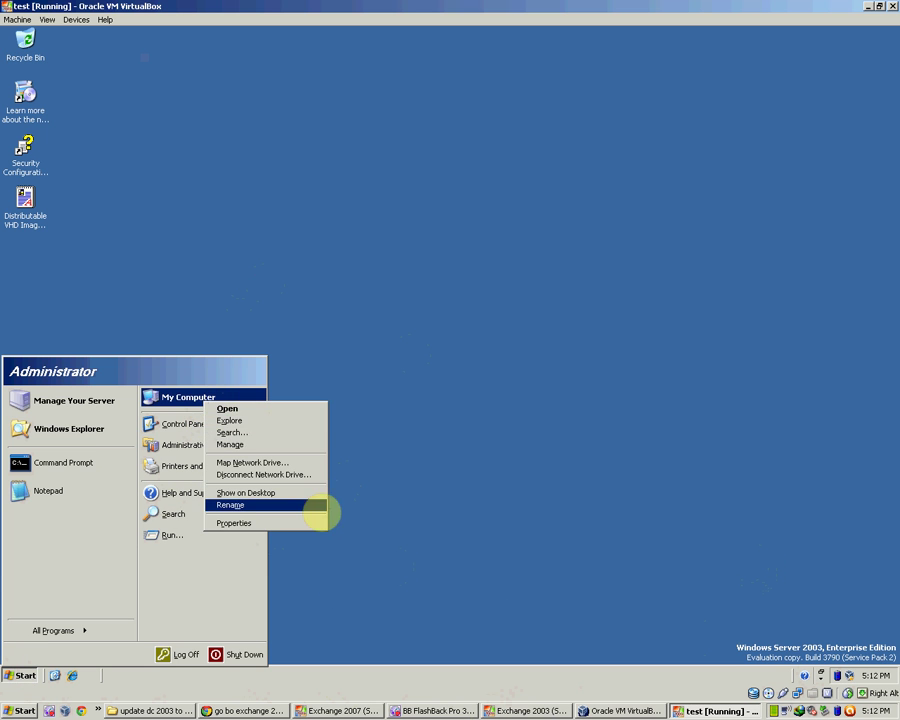
left_click(299, 523)
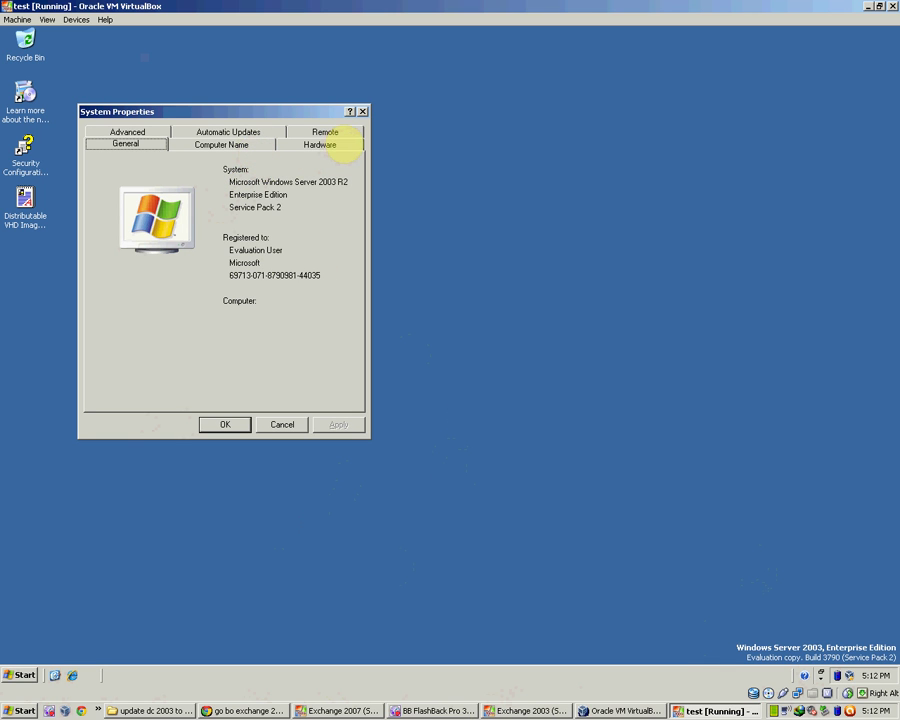
left_click(238, 143)
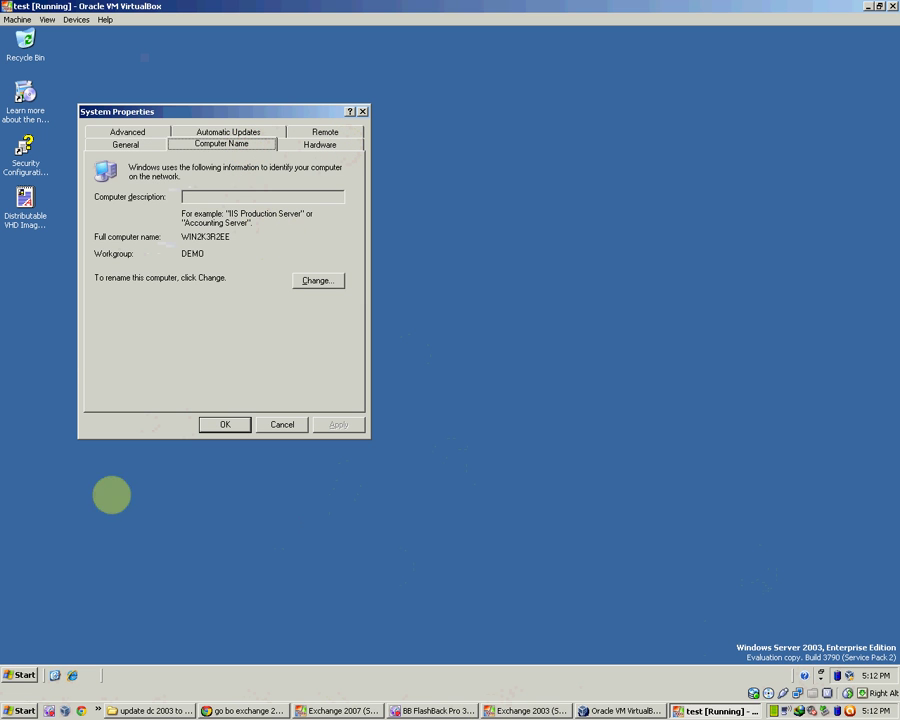
Open Network Connections from the Start menu and dismiss the service startup failure warning
left_click(24, 675)
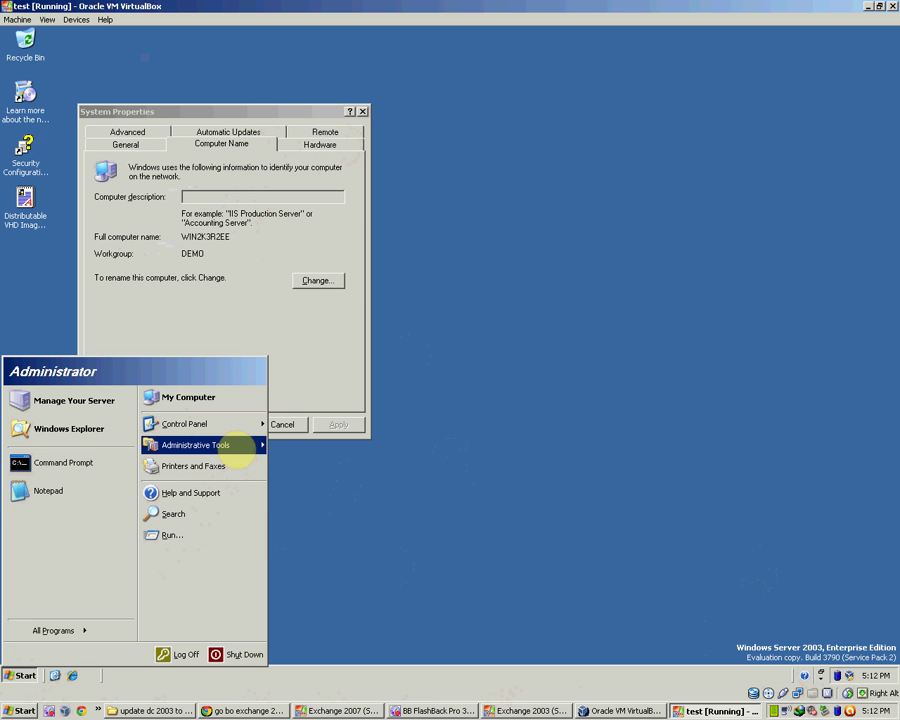
mouse_move(228, 447)
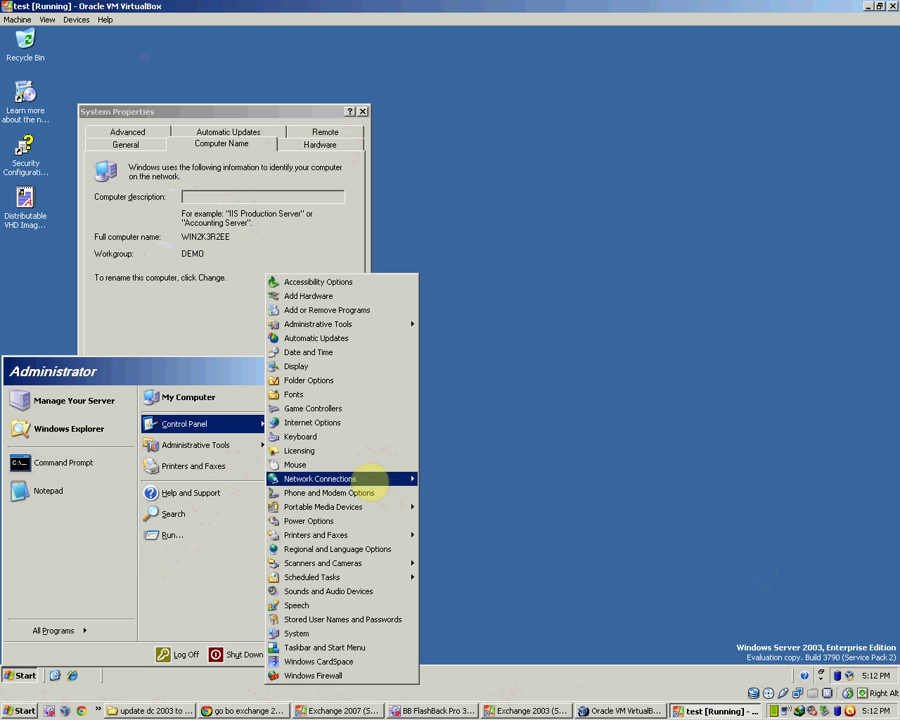
left_click(367, 479)
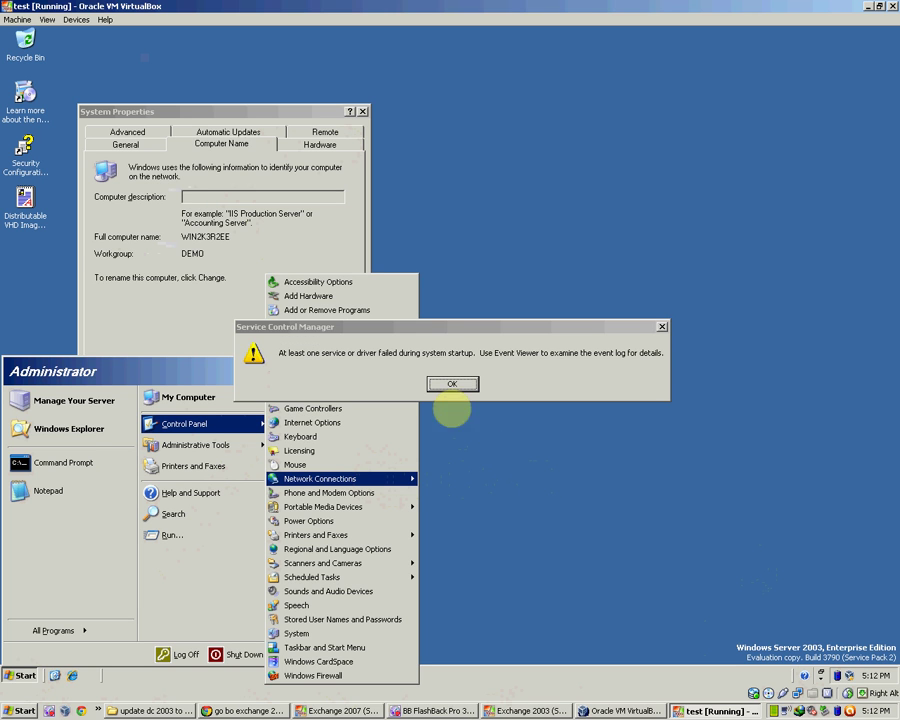
left_click(449, 382)
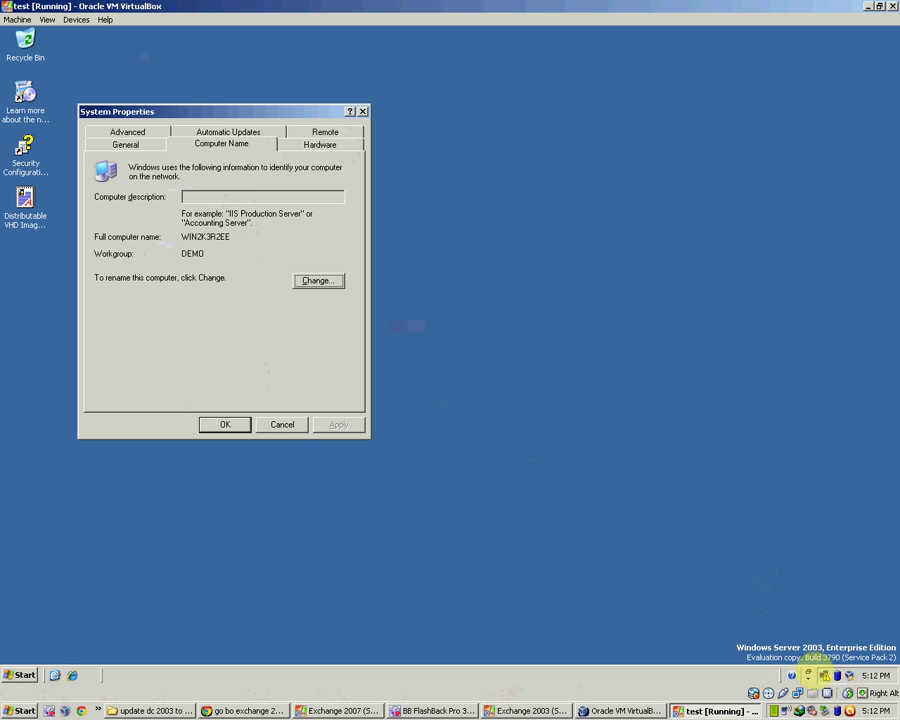
Open the Local Area Connection status and its properties, closing System Properties unchanged
double_click(823, 675)
left_click(364, 462)
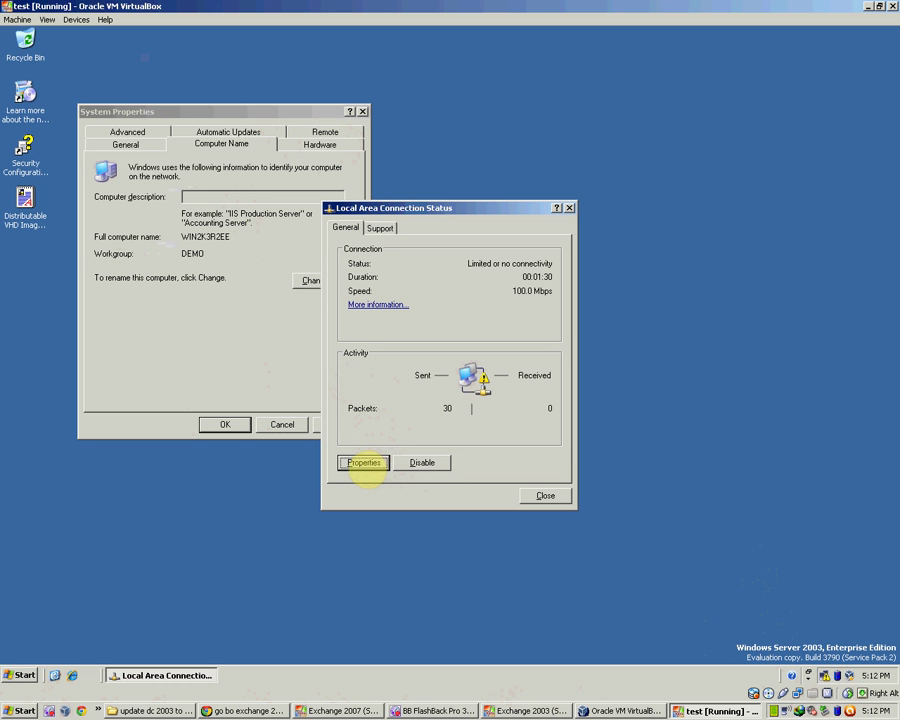
left_click_drag(390, 211, 474, 214)
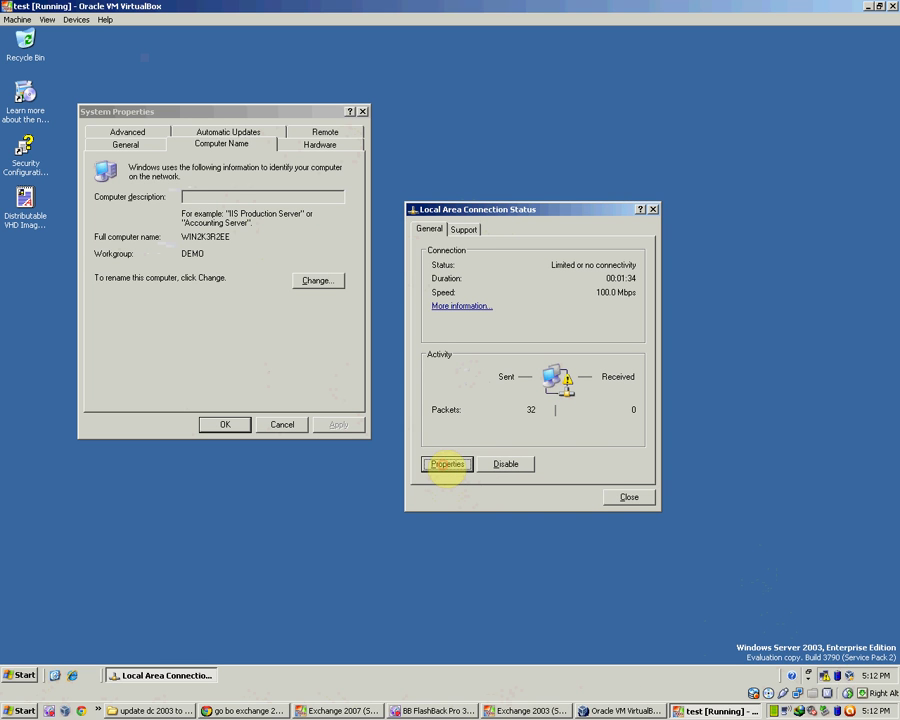
left_click(447, 465)
left_click_drag(505, 212, 669, 213)
left_click(290, 424)
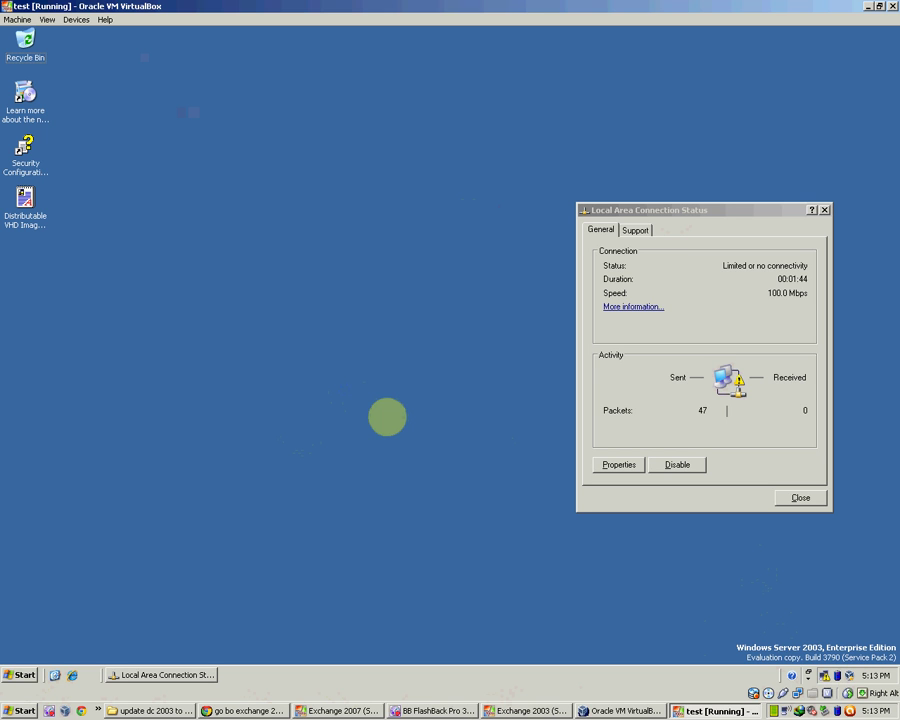
right_click(345, 389)
left_click(408, 408)
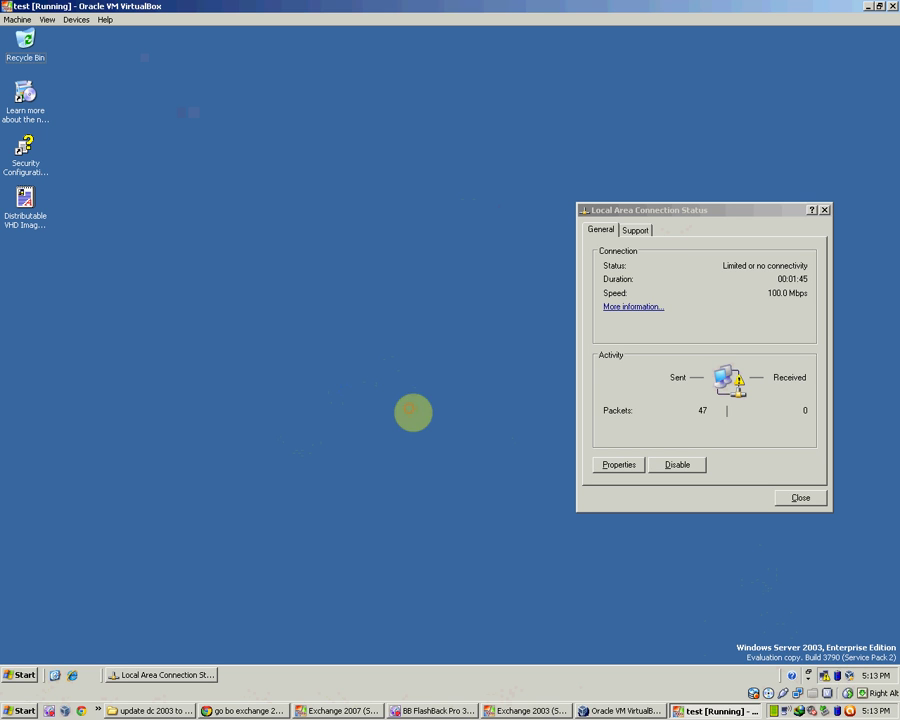
left_click(620, 466)
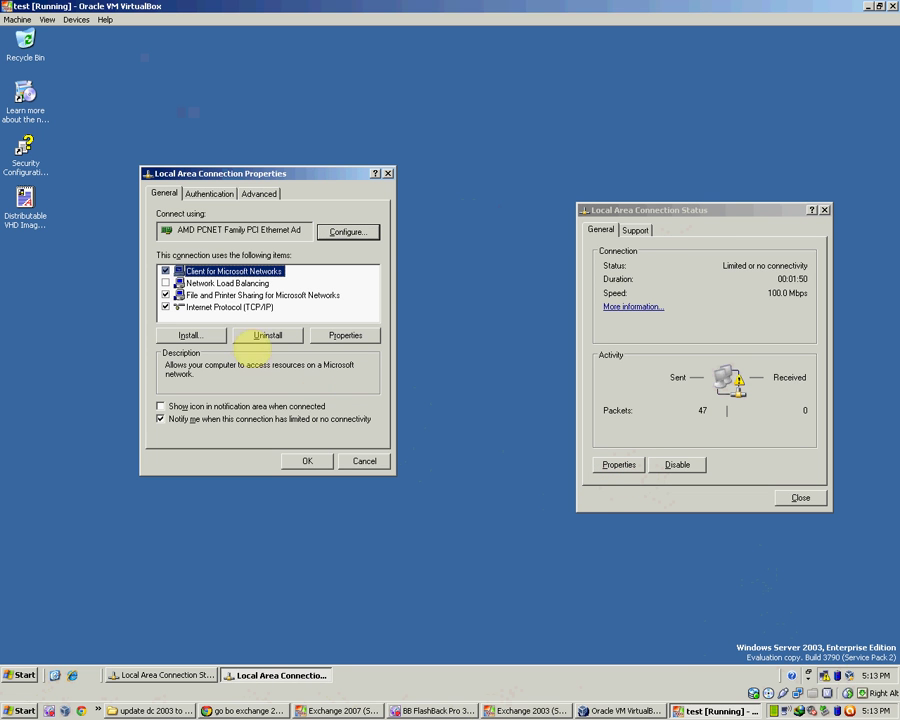
Set TCP/IP to static IP 192.168.1.3, mask 255.255.255.0, preferred DNS 192.168.1.2
left_click(236, 308)
left_click(345, 335)
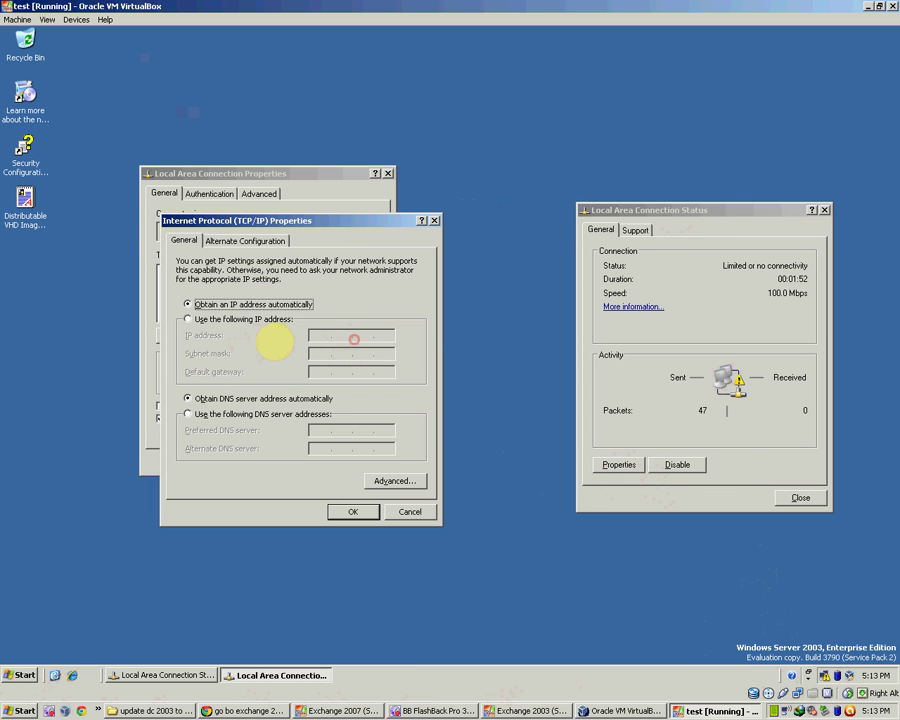
left_click(255, 320)
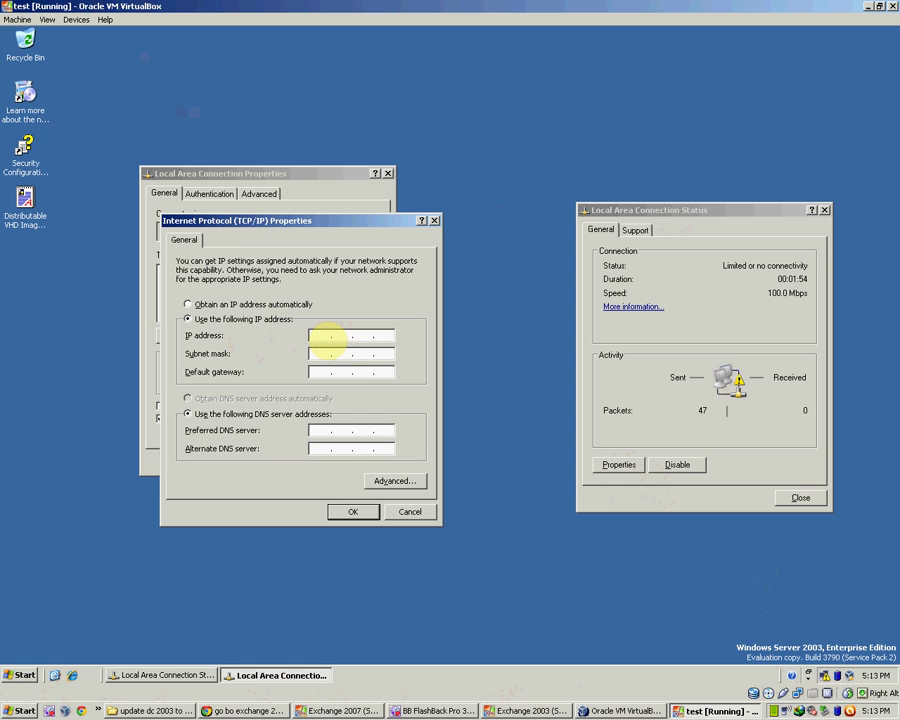
left_click(328, 342)
type("192 . 168 . 1 . 3")
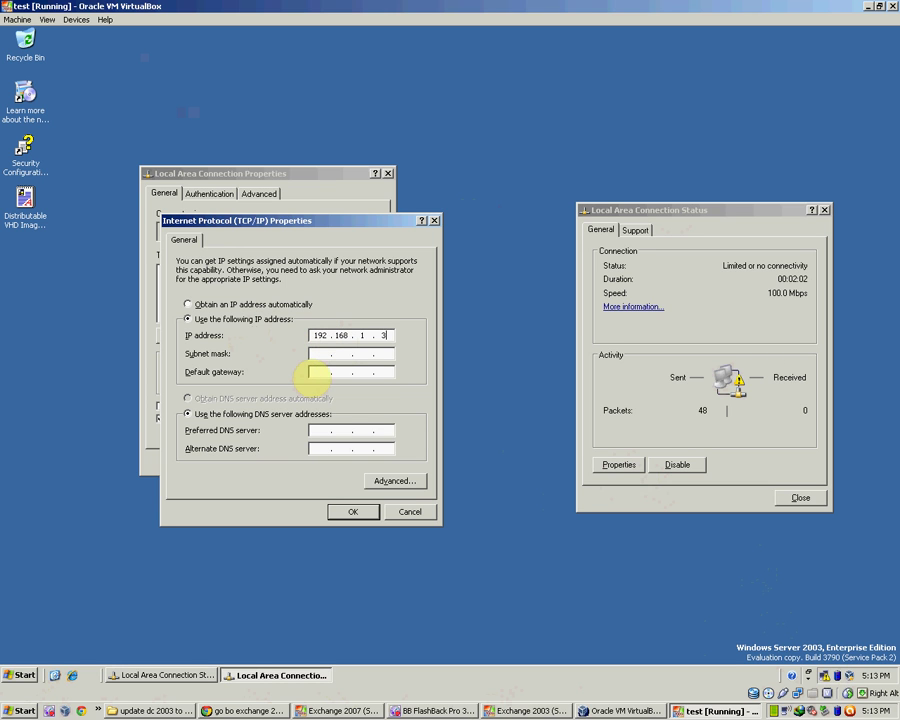
left_click(327, 354)
left_click(327, 428)
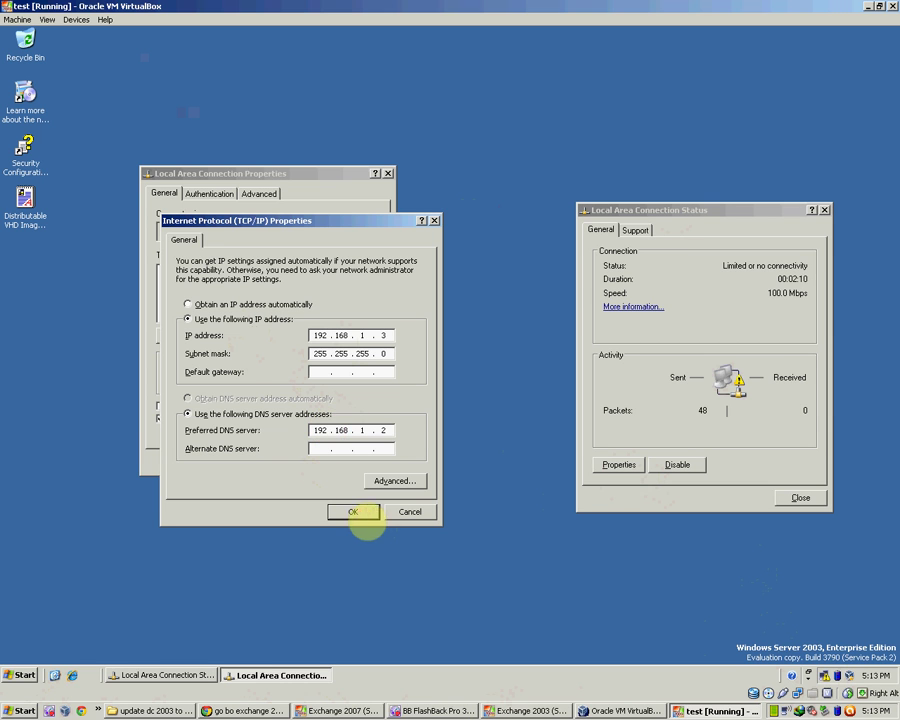
left_click(353, 512)
left_click(297, 407)
Close the test VM's network dialogs and open Add or Remove Programs in the Exchange 2007 VM
left_click(312, 460)
left_click(810, 498)
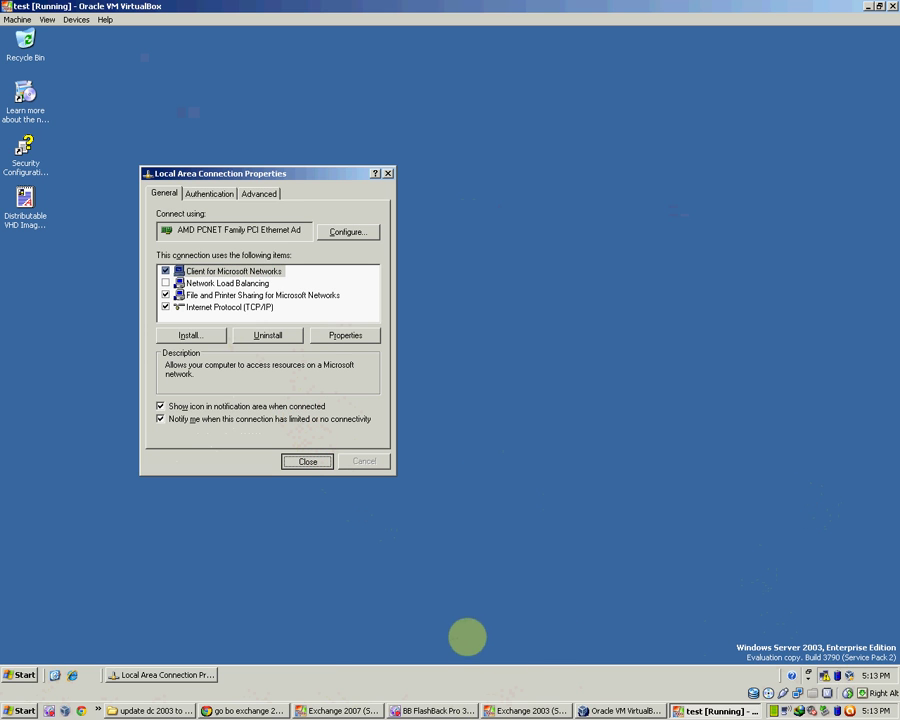
left_click(355, 709)
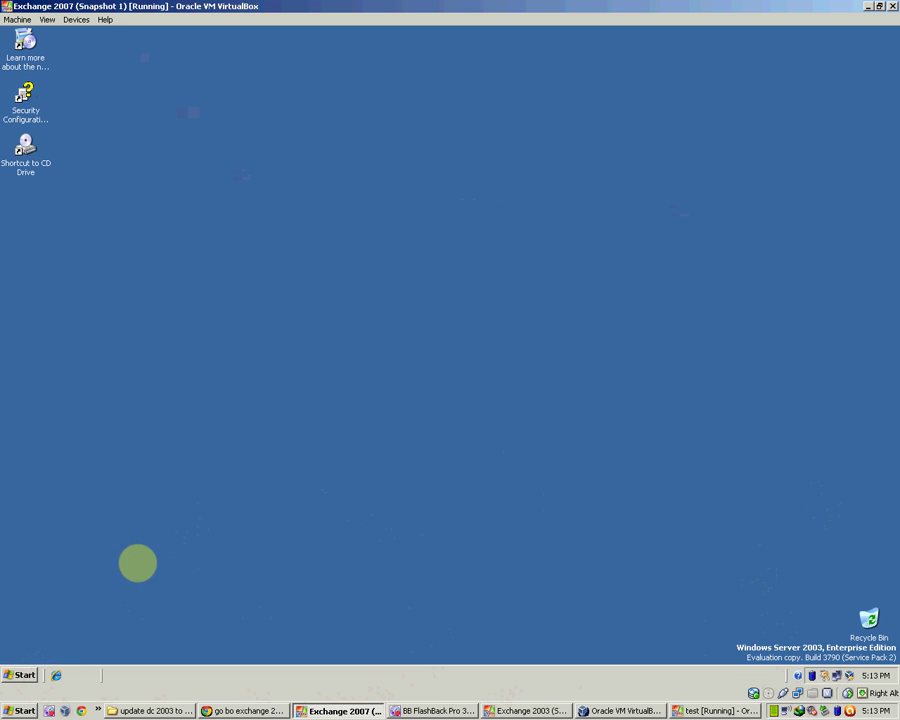
left_click(20, 675)
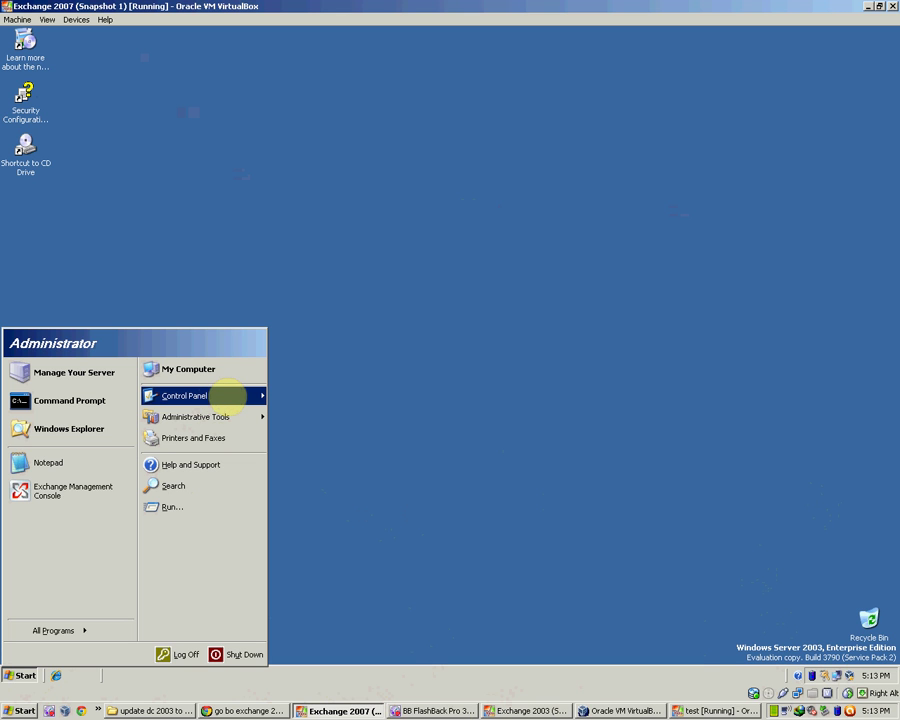
left_click(232, 396)
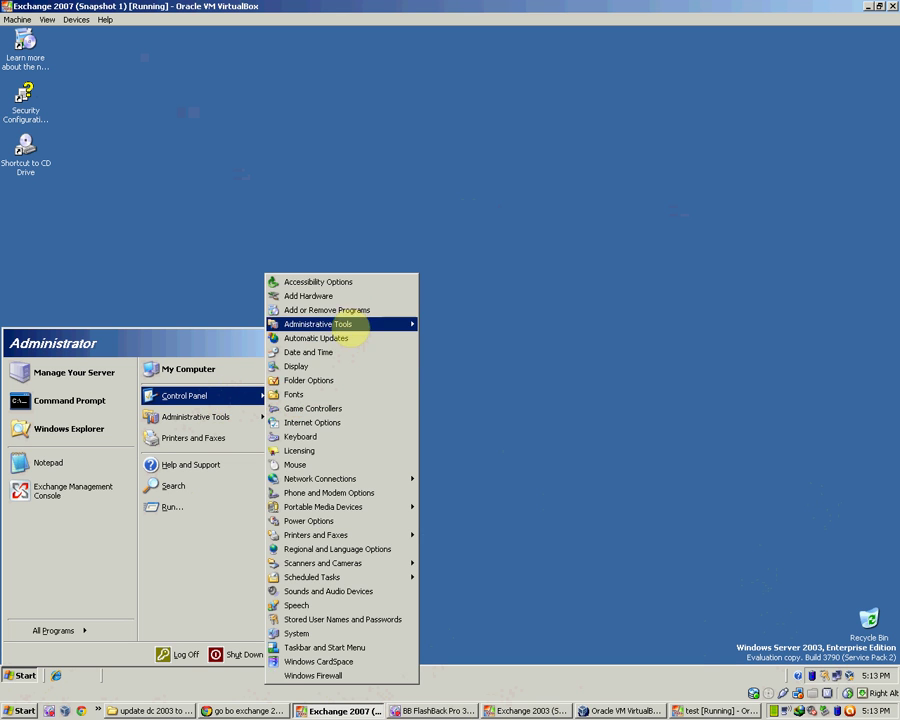
left_click(352, 311)
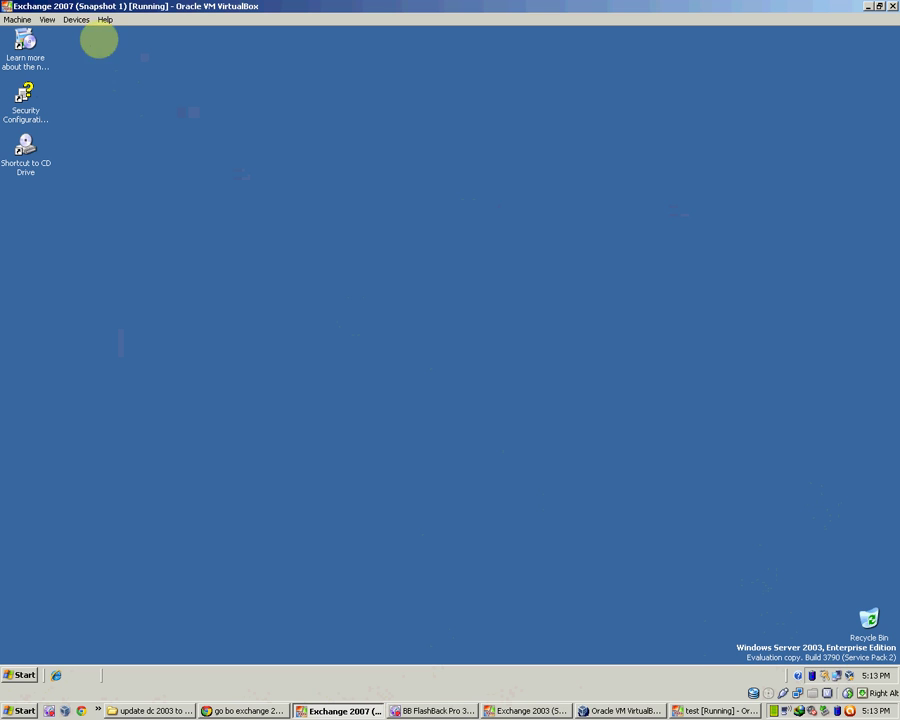
Mount the Windows Server 2003 R2 disc image in the Exchange 2007 VM's CD/DVD drive
left_click(78, 21)
mouse_move(150, 35)
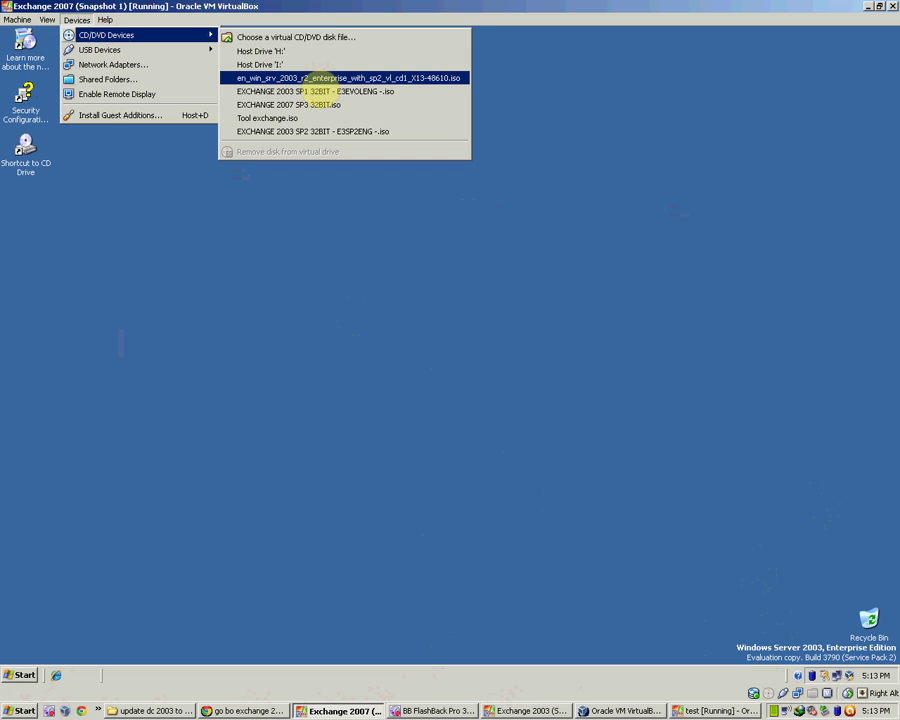
left_click(312, 78)
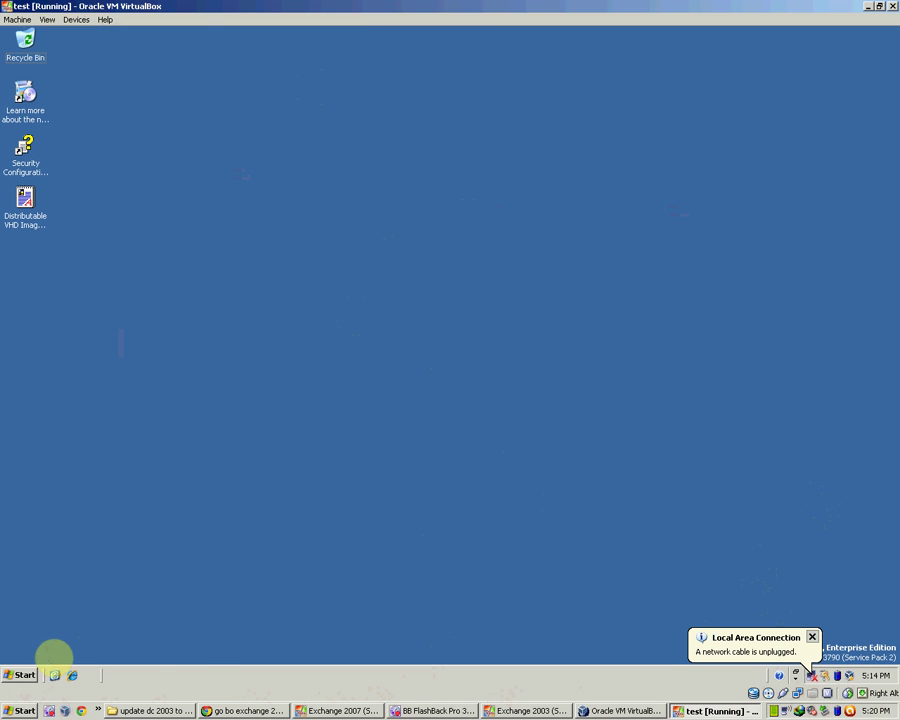
left_click(22, 675)
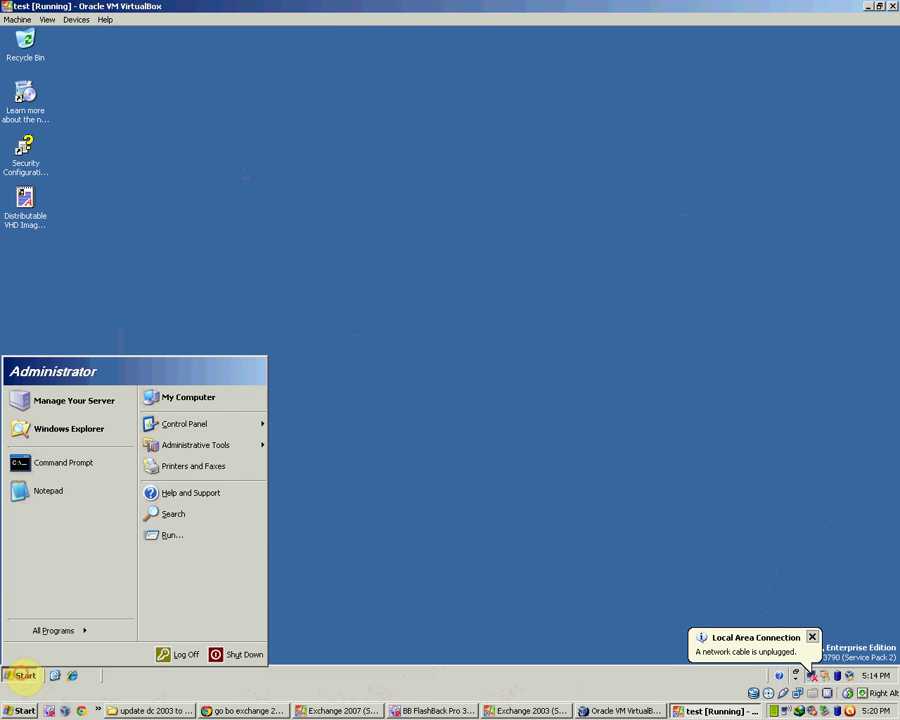
Change the computer's membership to the athena.edu.vn domain in System Properties
right_click(230, 398)
left_click(291, 523)
left_click(166, 81)
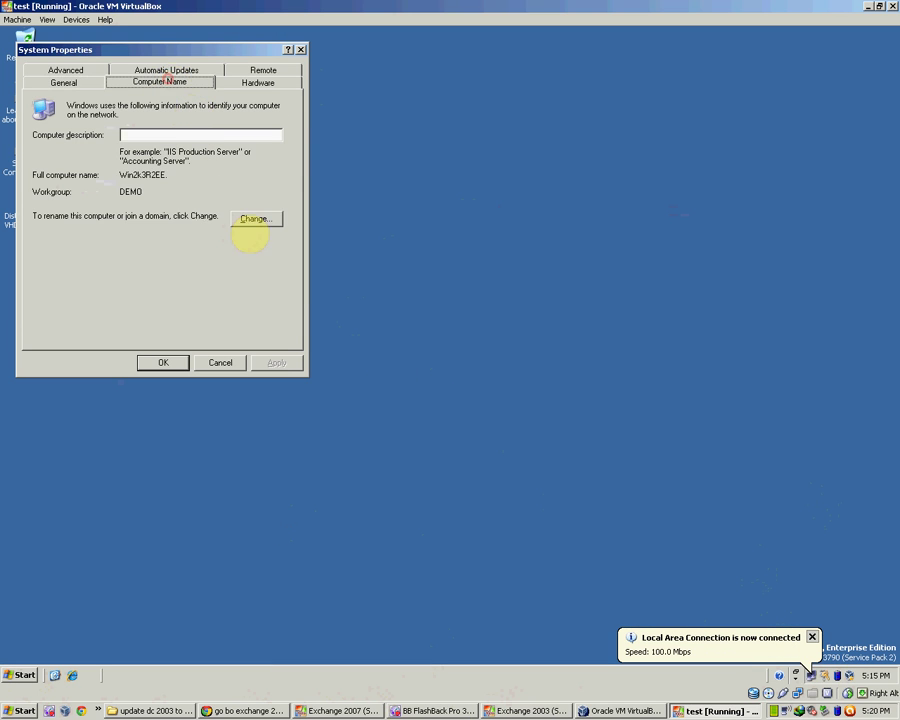
left_click(256, 219)
left_click(56, 229)
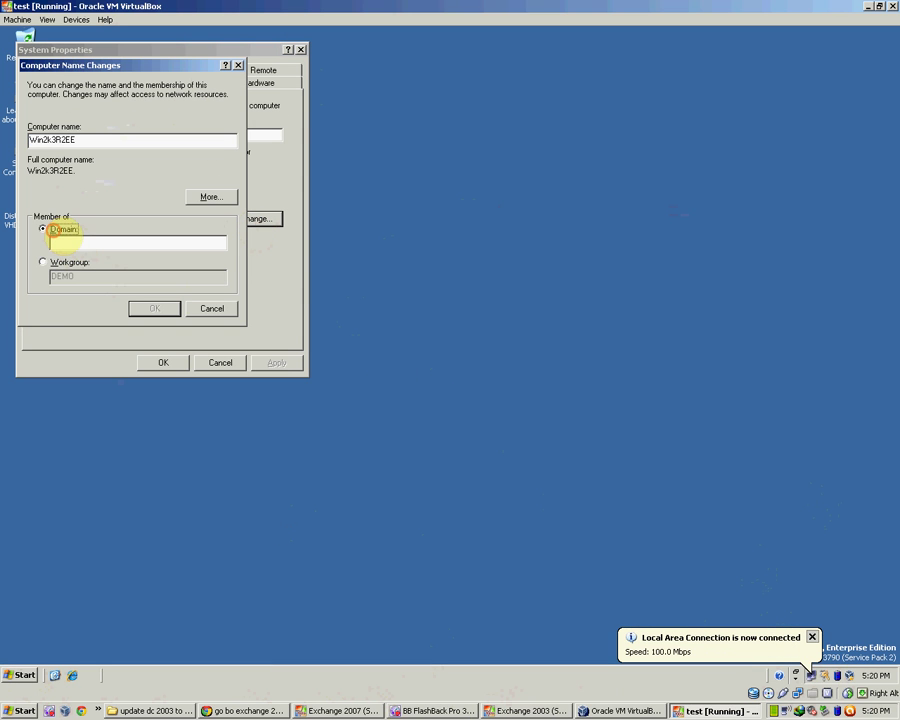
left_click(82, 243)
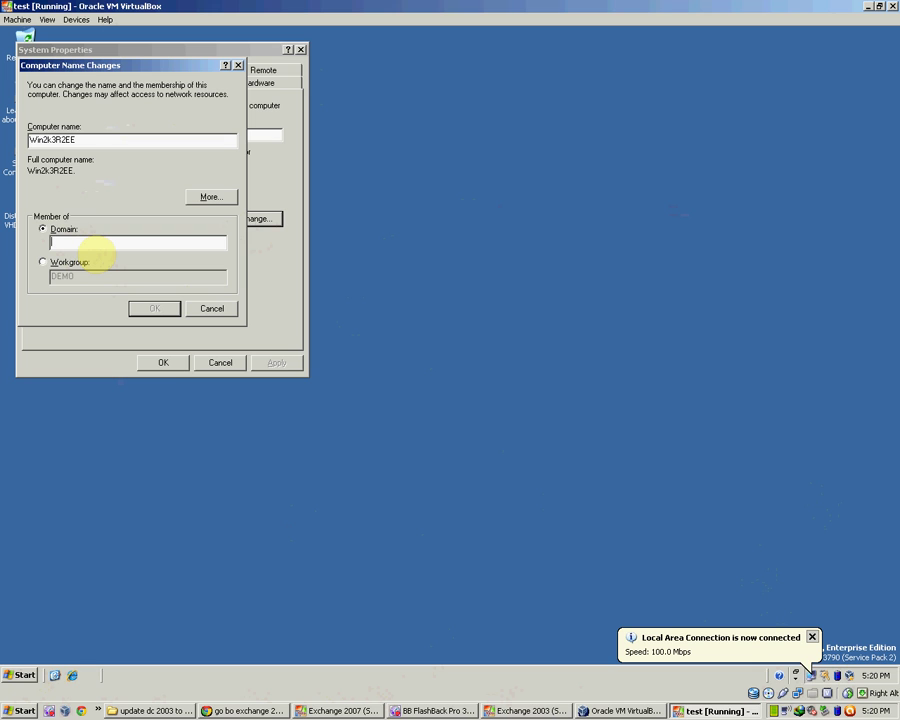
type("athena.edu.vn")
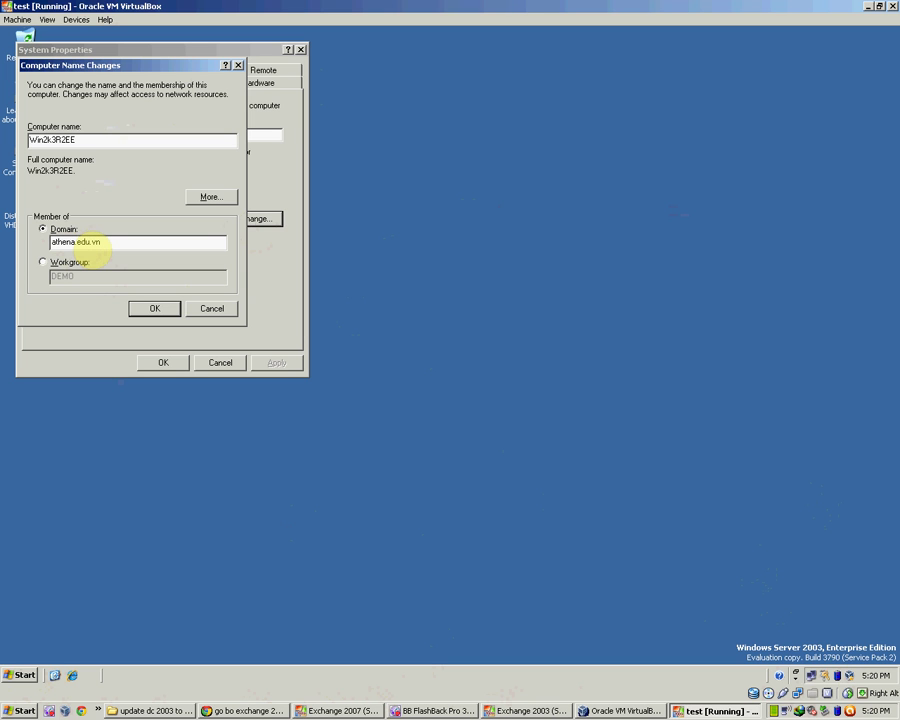
key("Return")
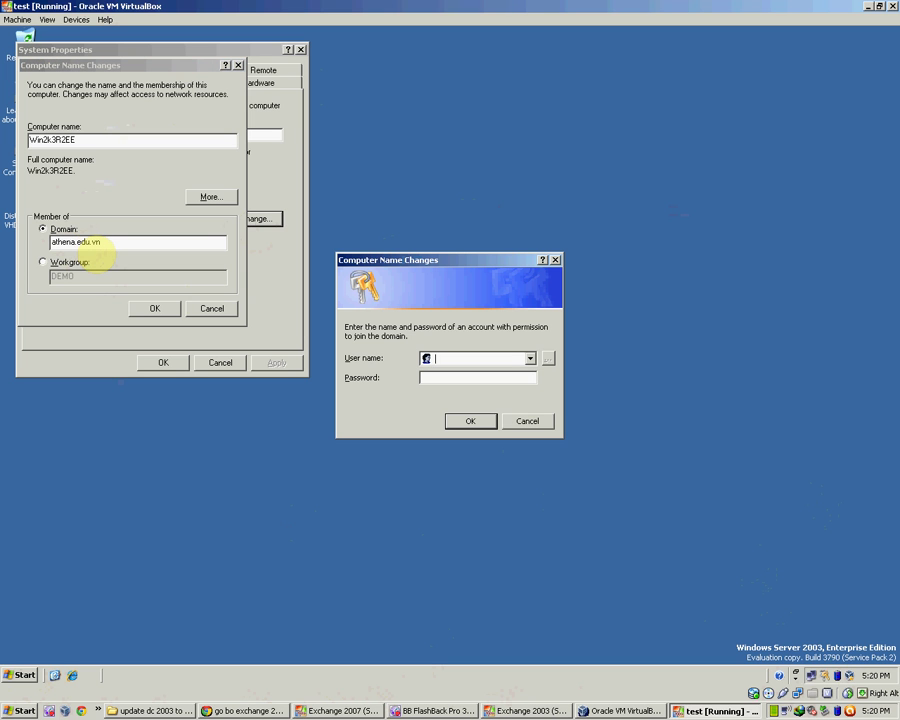
Supply the domain admin credentials and acknowledge the welcome and restart-required notices
type("administrator")
left_click(469, 420)
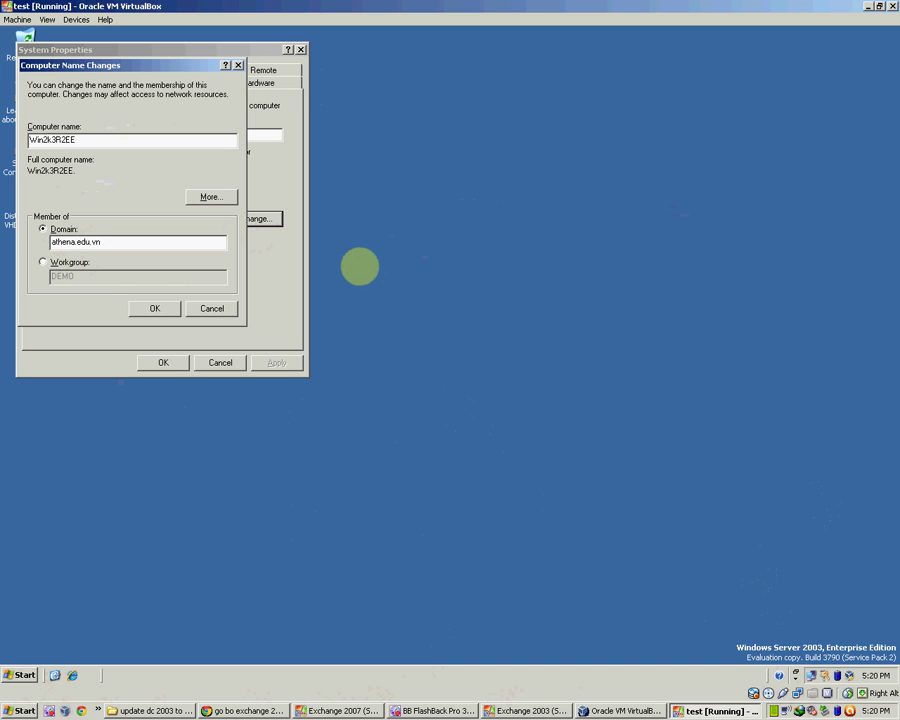
left_click(453, 383)
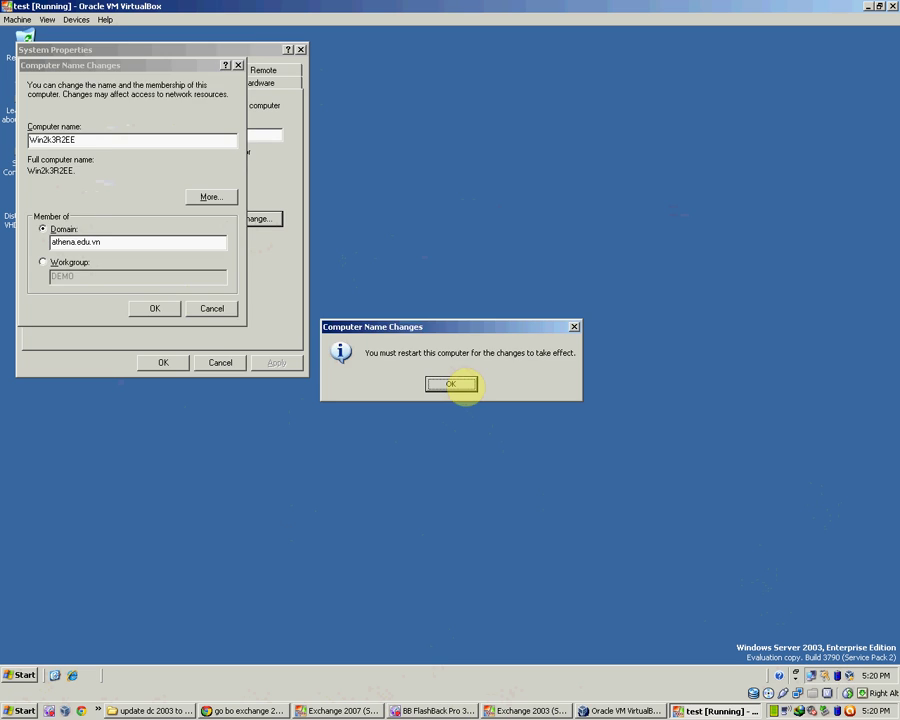
left_click(451, 384)
left_click(173, 362)
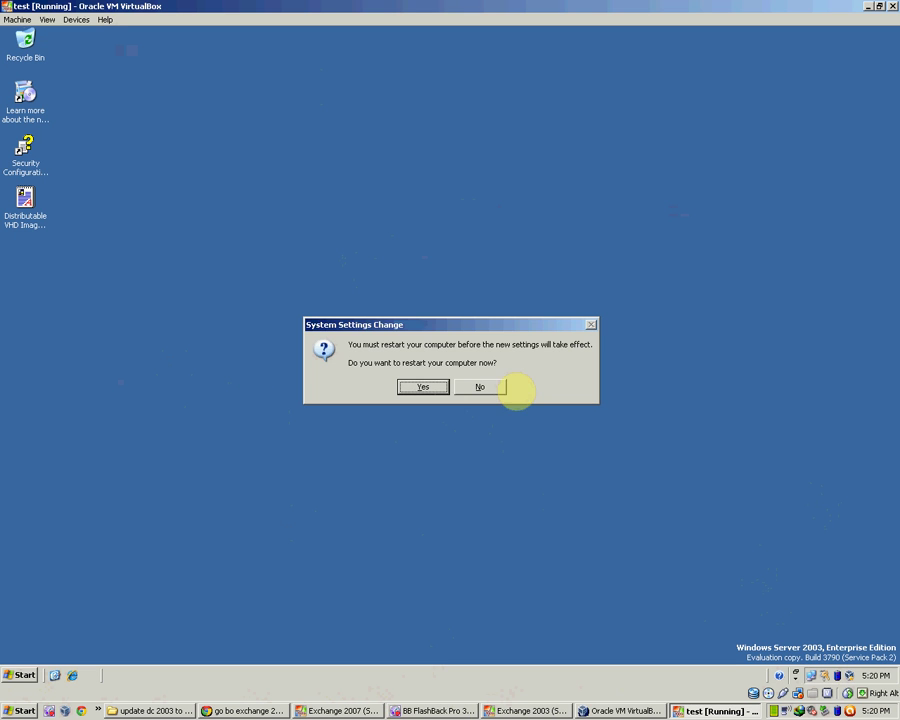
Restart now and log back on with ATHENA chosen in the Log on to list
left_click(413, 387)
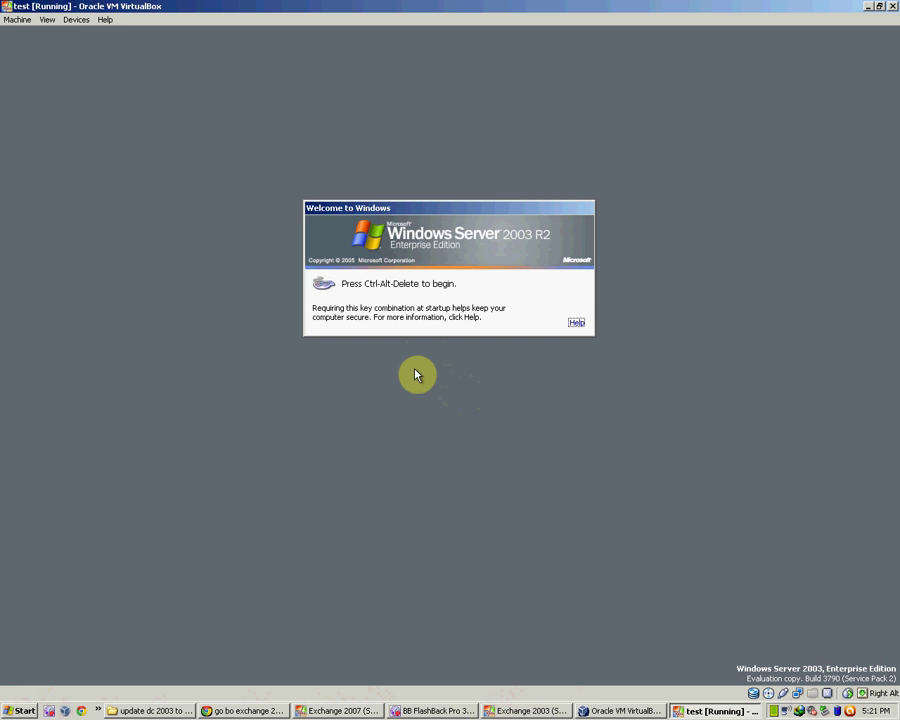
key("ctrl+alt+Delete")
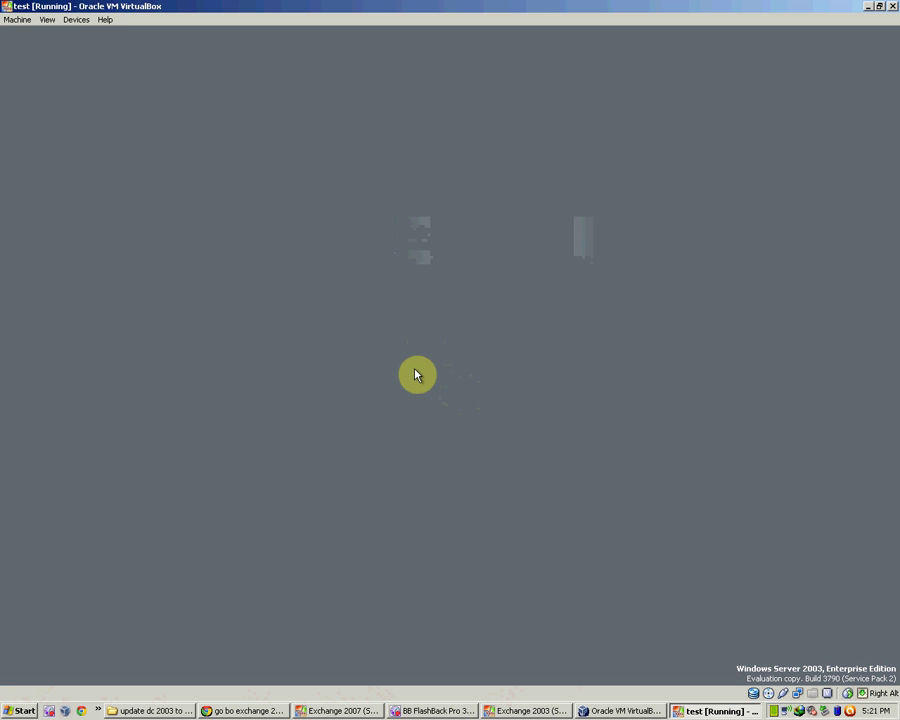
left_click(466, 330)
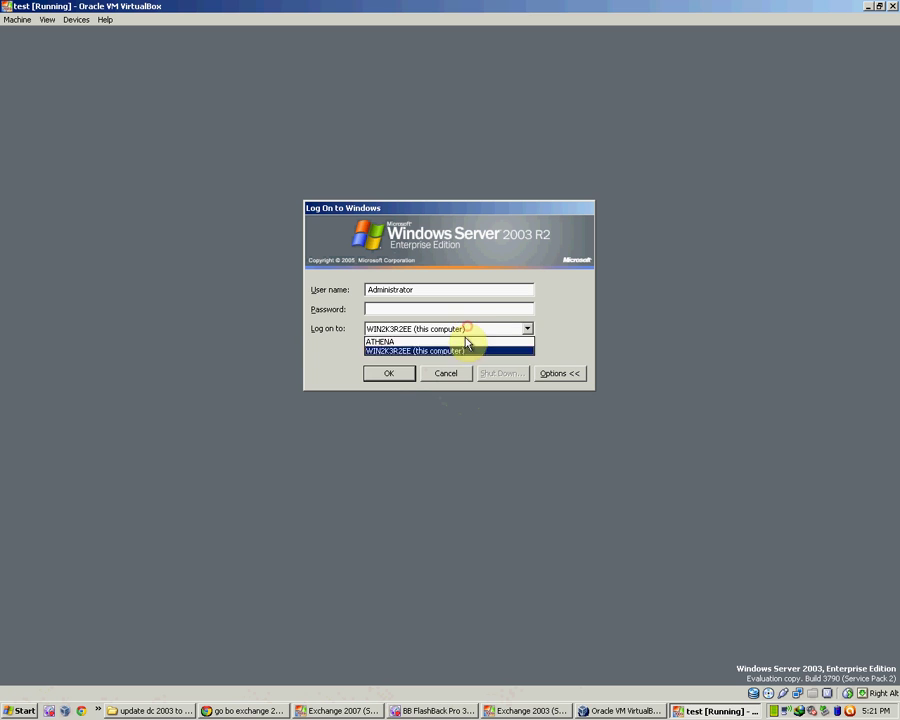
left_click(466, 342)
left_click(400, 374)
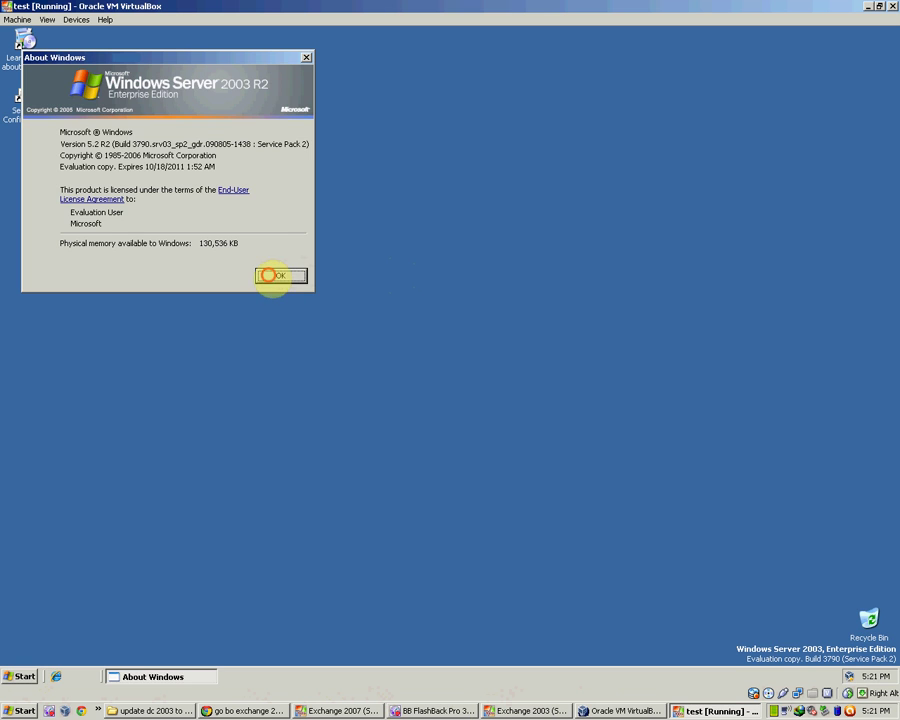
Check that the full computer name is Win2k3R2EE.ATHENA.EDU.VN on the Computer Name tab
left_click(276, 275)
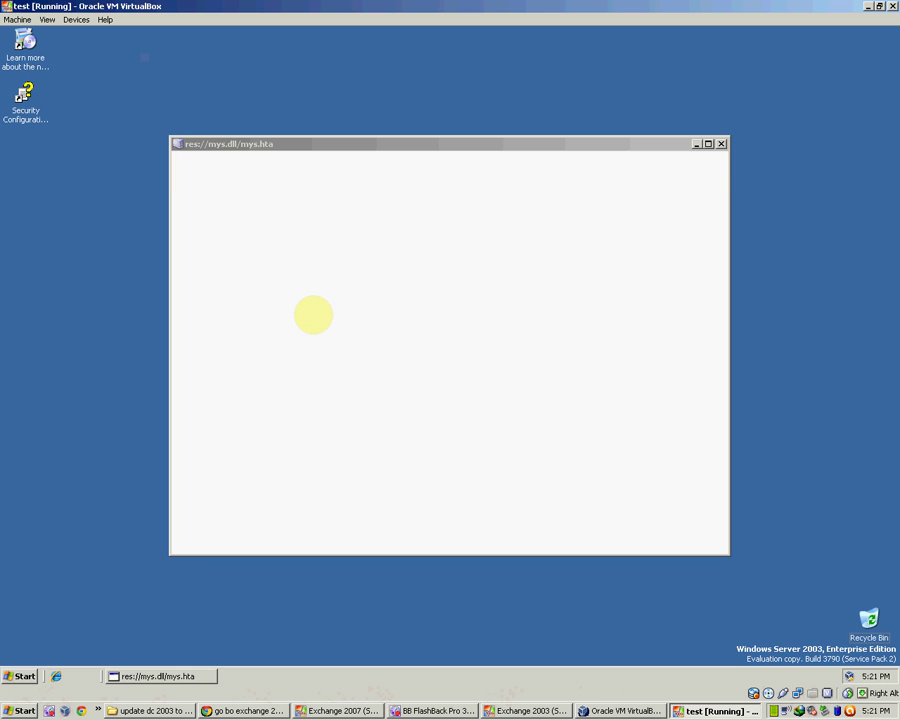
key("super+Pause")
left_click(312, 222)
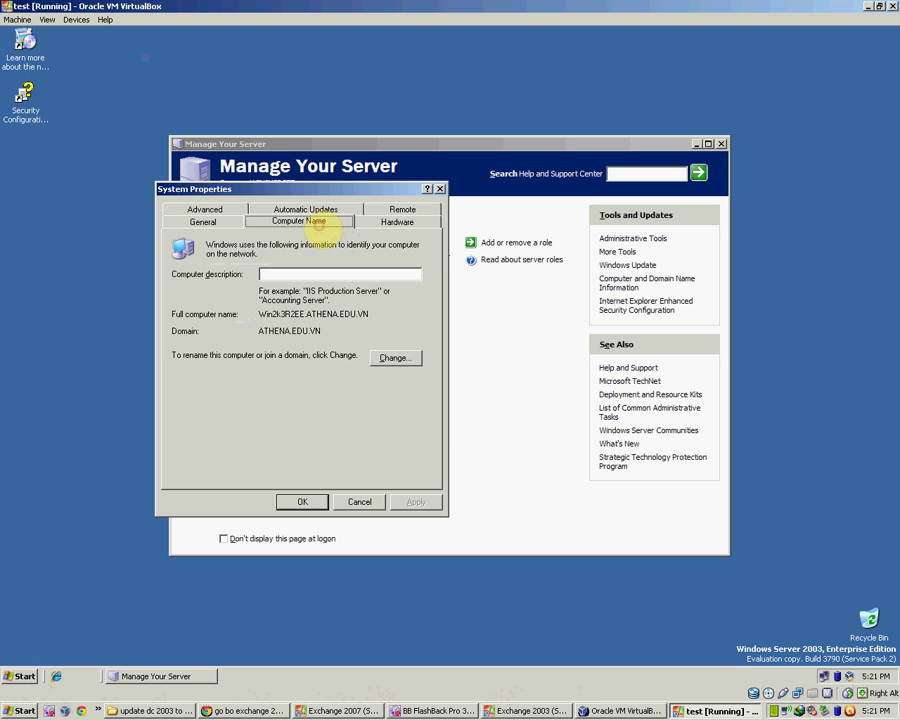
left_click_drag(262, 316, 391, 317)
left_click(316, 503)
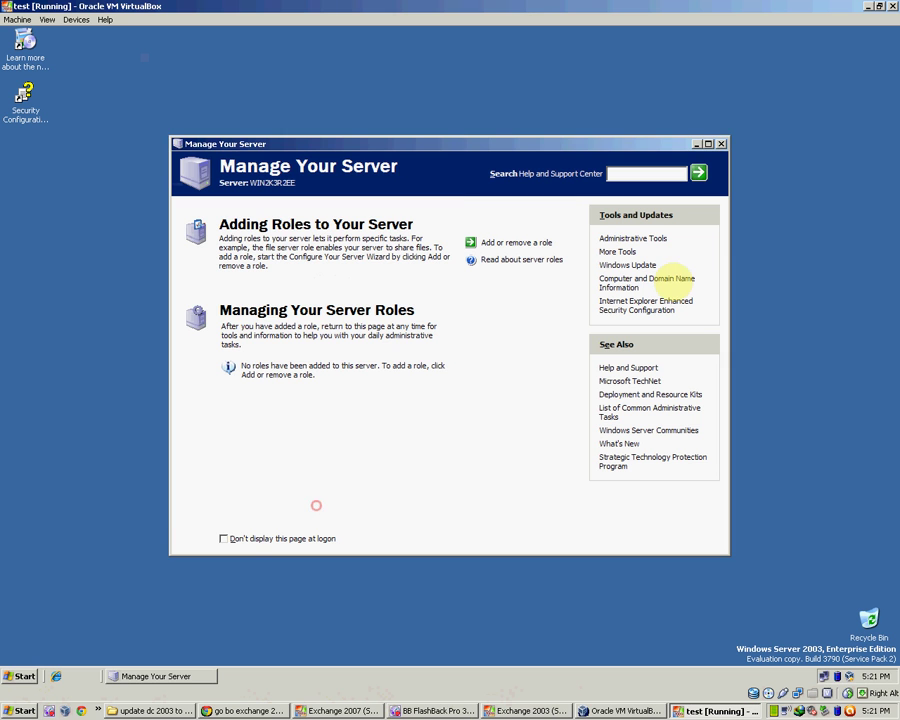
Close Manage Your Server and launch Internet Explorer
left_click(721, 144)
key("super")
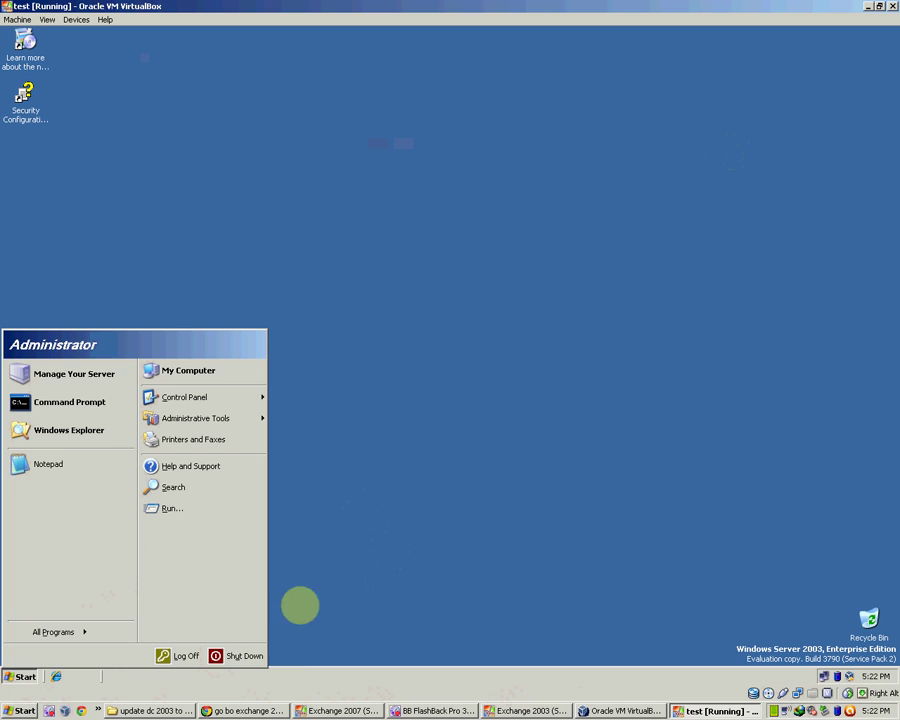
left_click(388, 533)
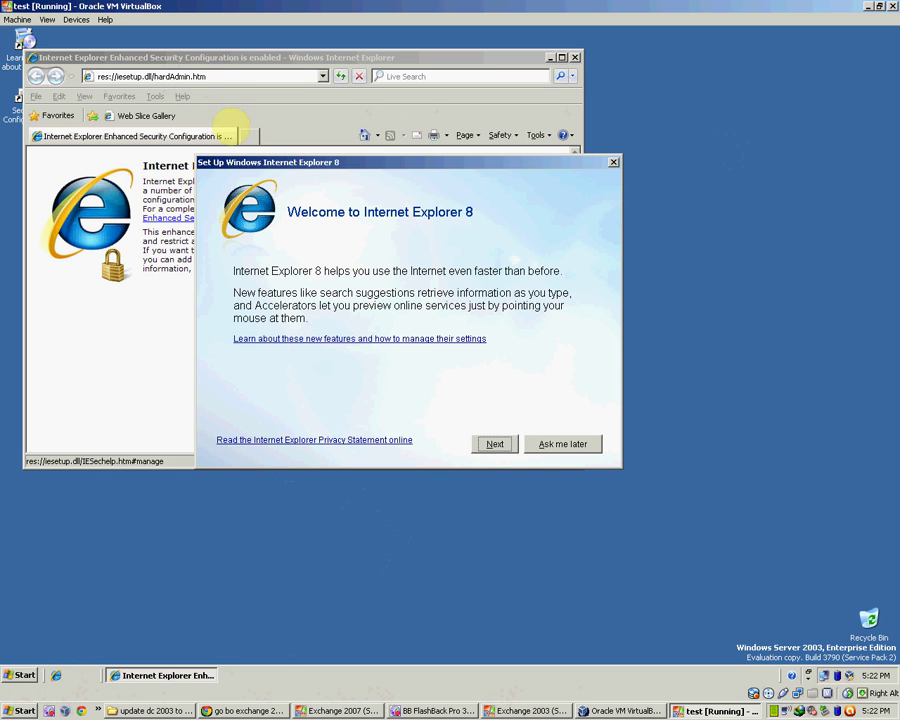
Postpone Internet Explorer's first-run setup and browse to 192.168.1.2/owa
left_click(564, 440)
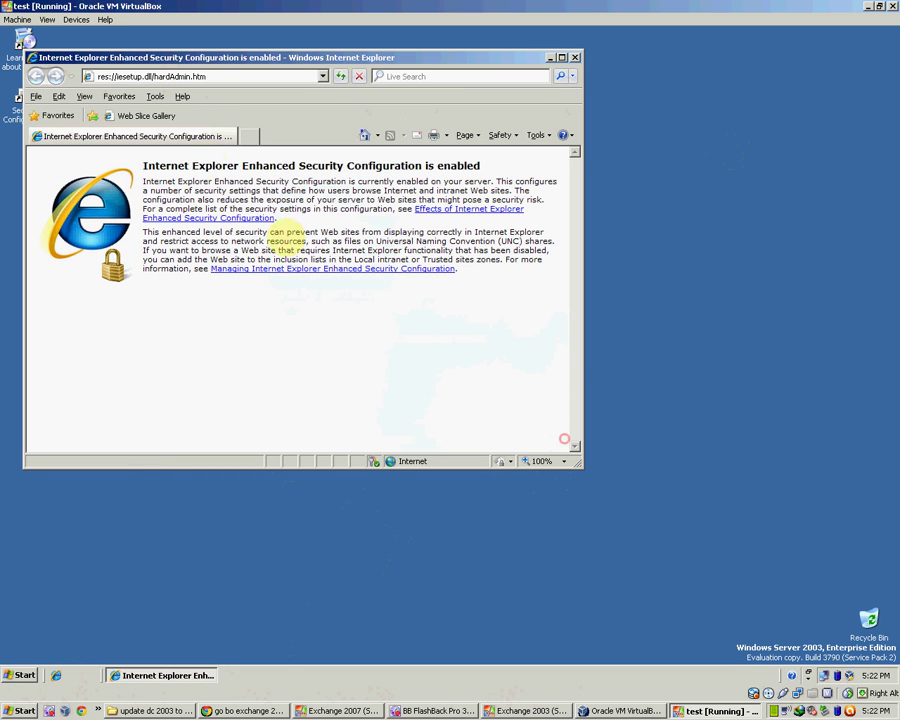
left_click(155, 78)
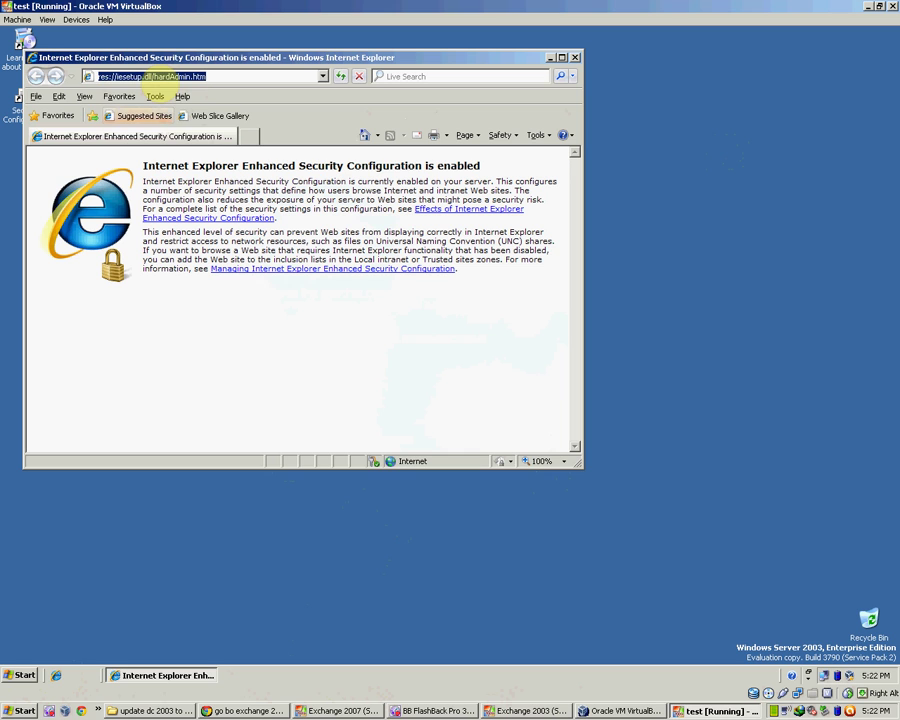
type("192.168.1.2/owa")
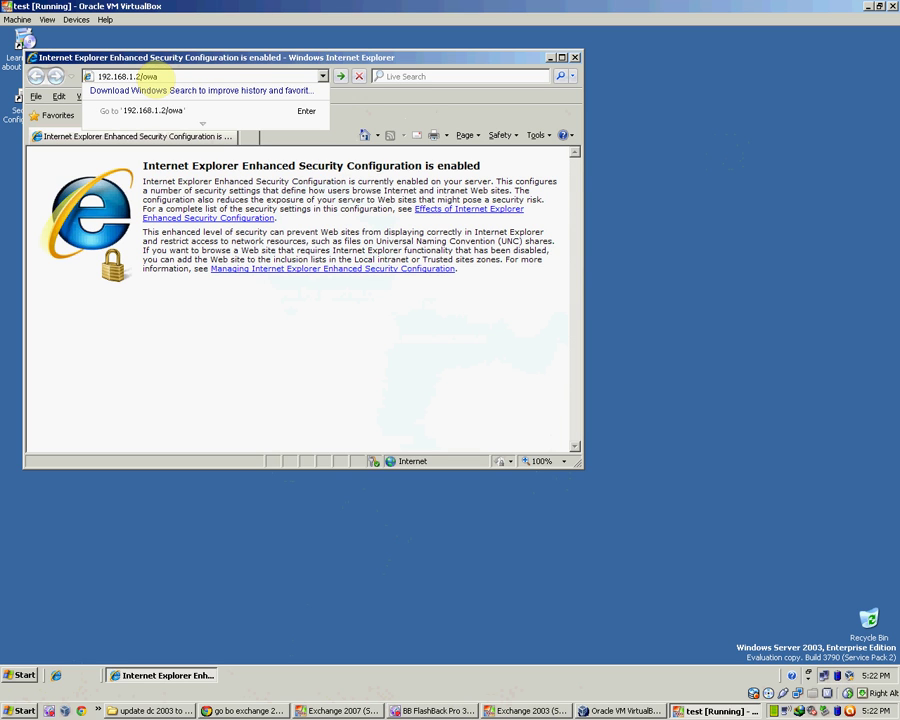
key("Return")
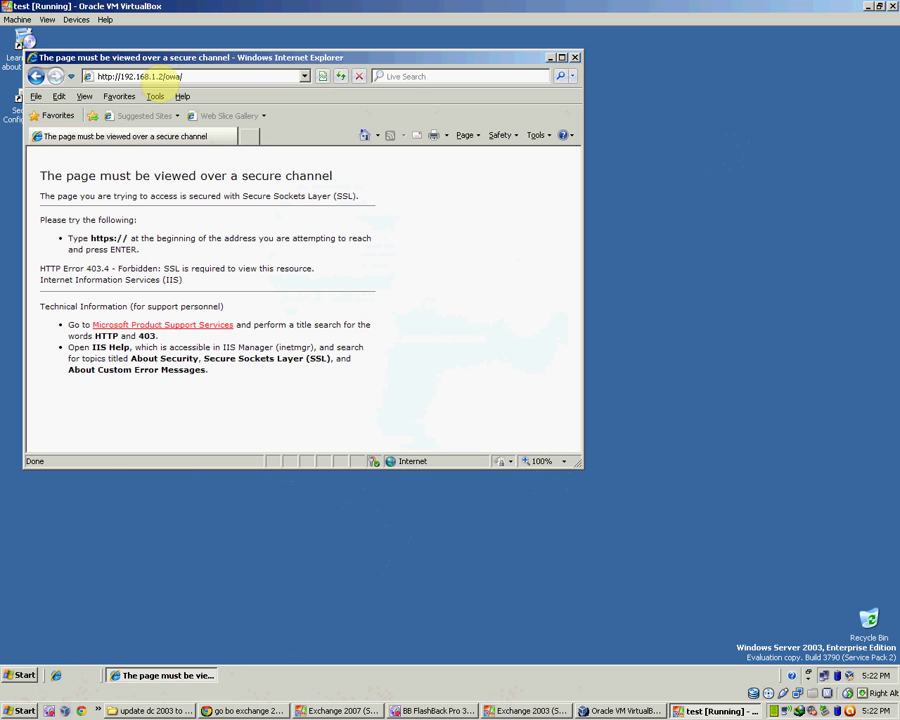
Switch the address to https and get past the security alert and certificate warning
left_click(120, 77)
left_click(108, 77)
type("s")
key("Return")
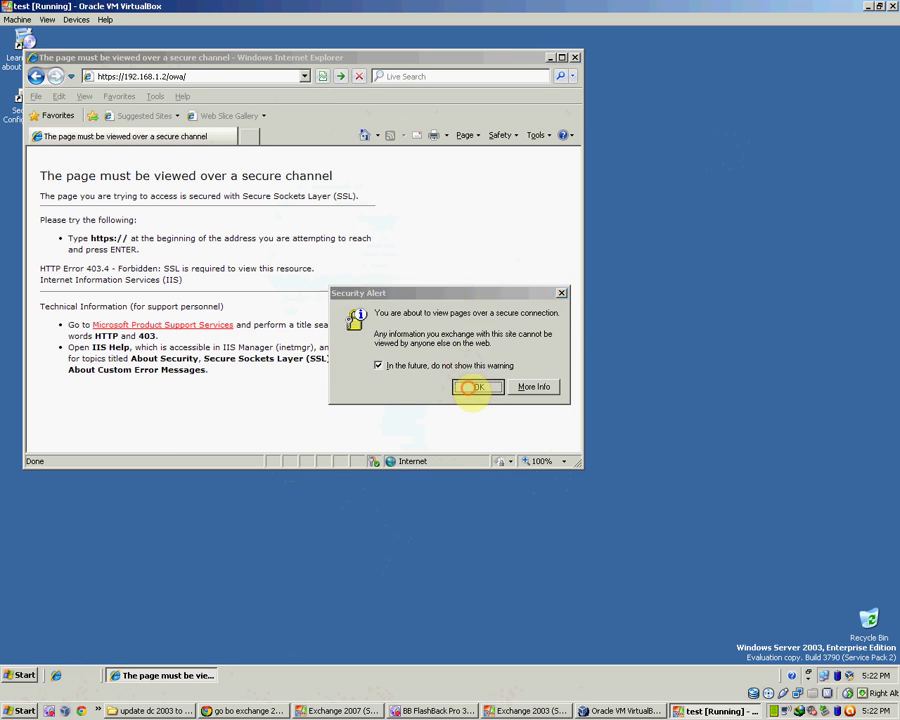
left_click(472, 386)
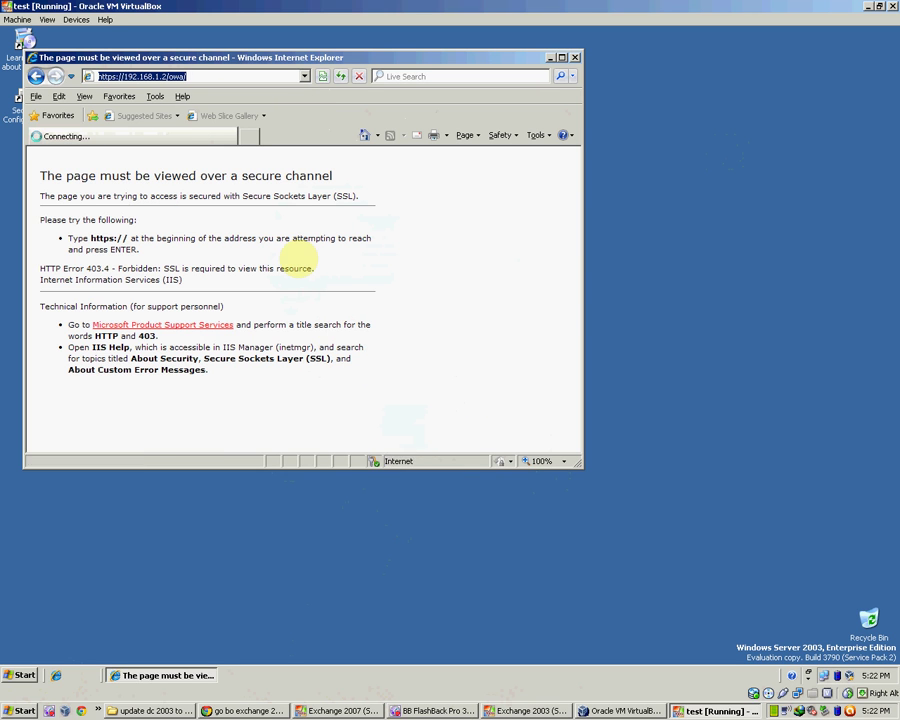
left_click(214, 339)
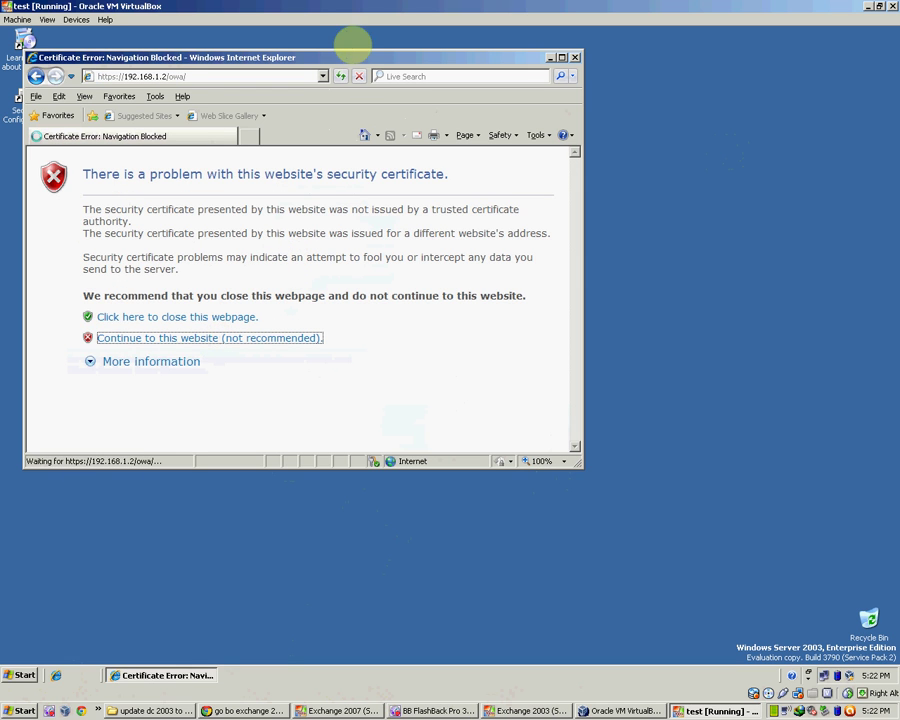
left_click_drag(326, 57, 450, 101)
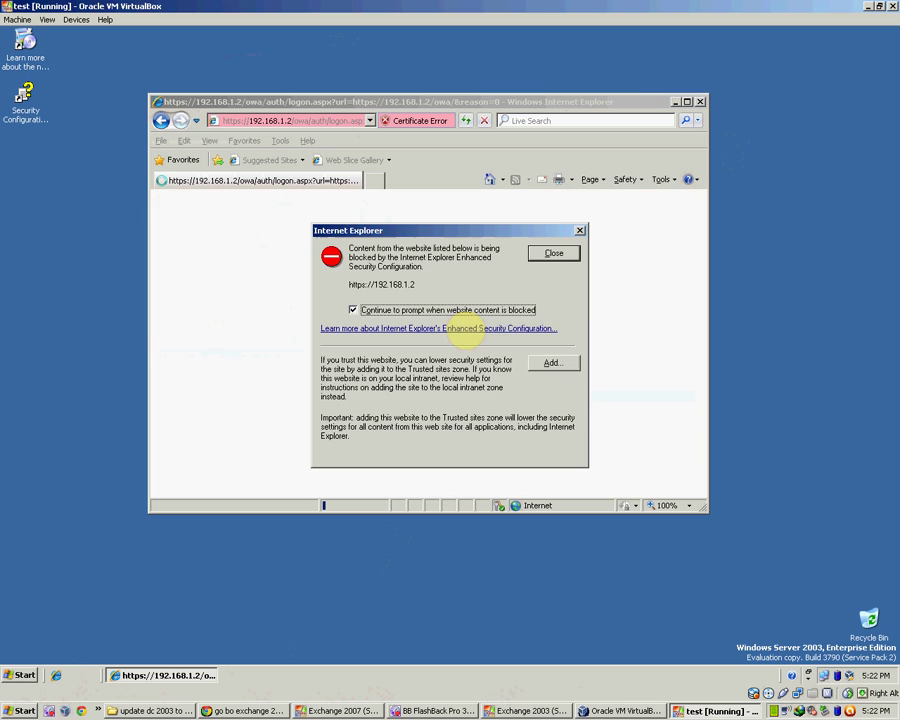
left_click(512, 361)
left_click(546, 325)
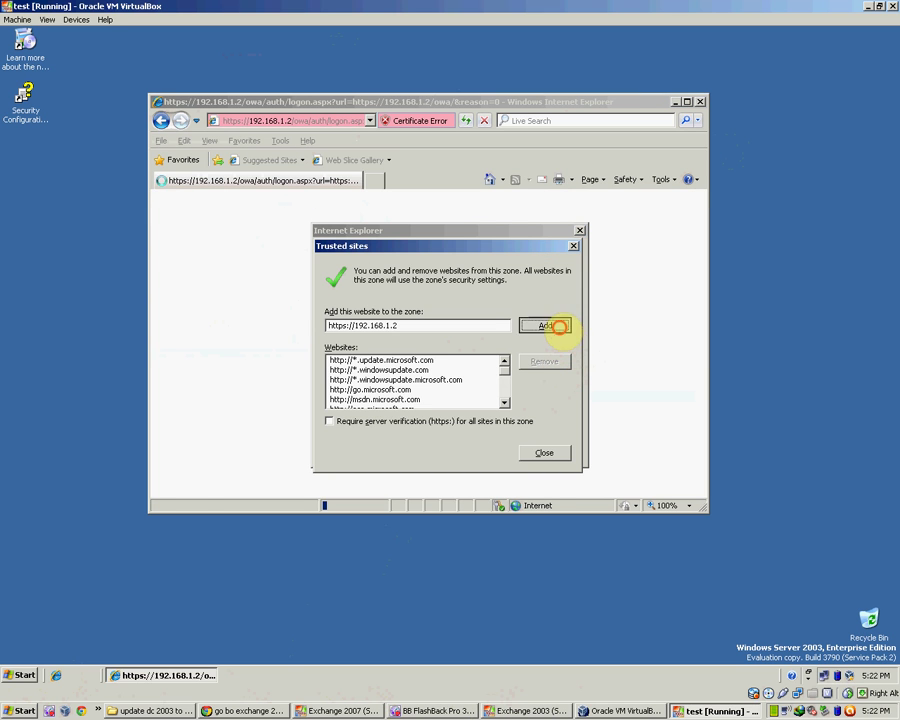
left_click(544, 452)
key("Return")
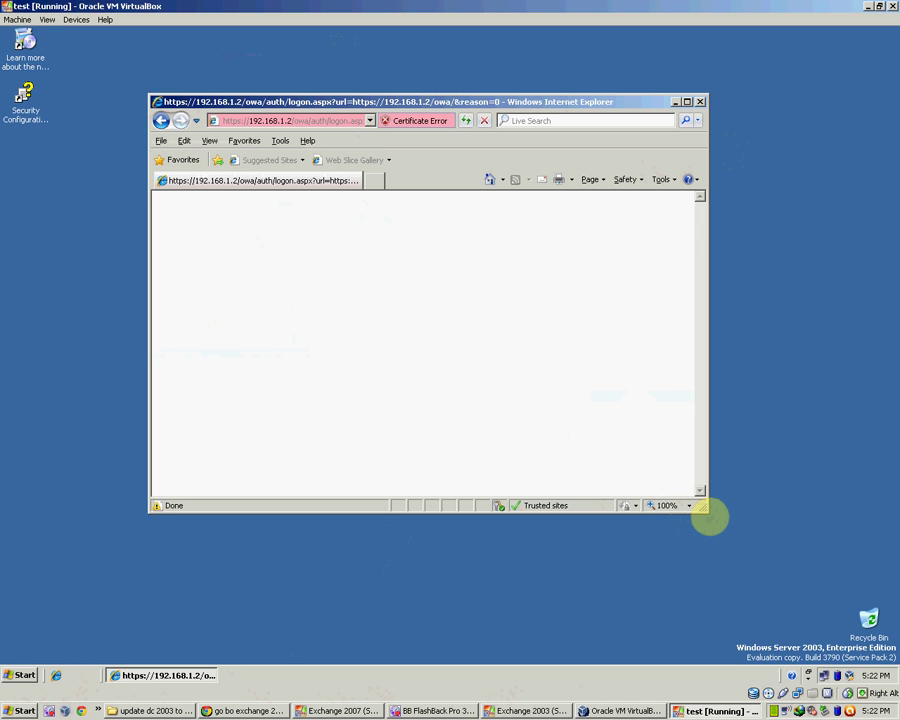
Enlarge the browser, refresh to show the OWA logon form, and submit a domain user name
left_click_drag(706, 510, 749, 595)
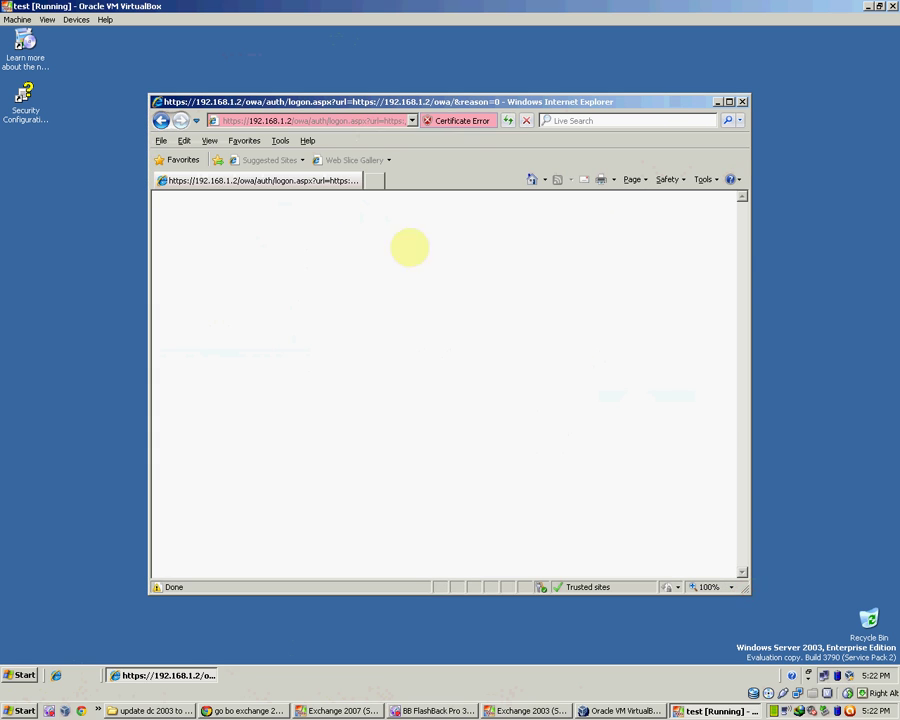
left_click(380, 121)
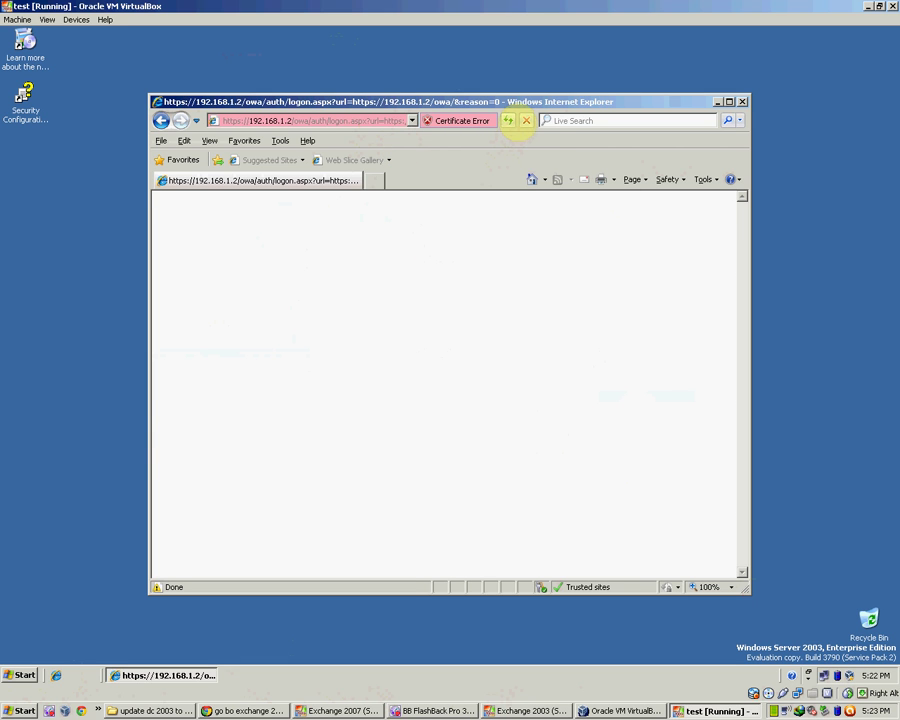
left_click(508, 120)
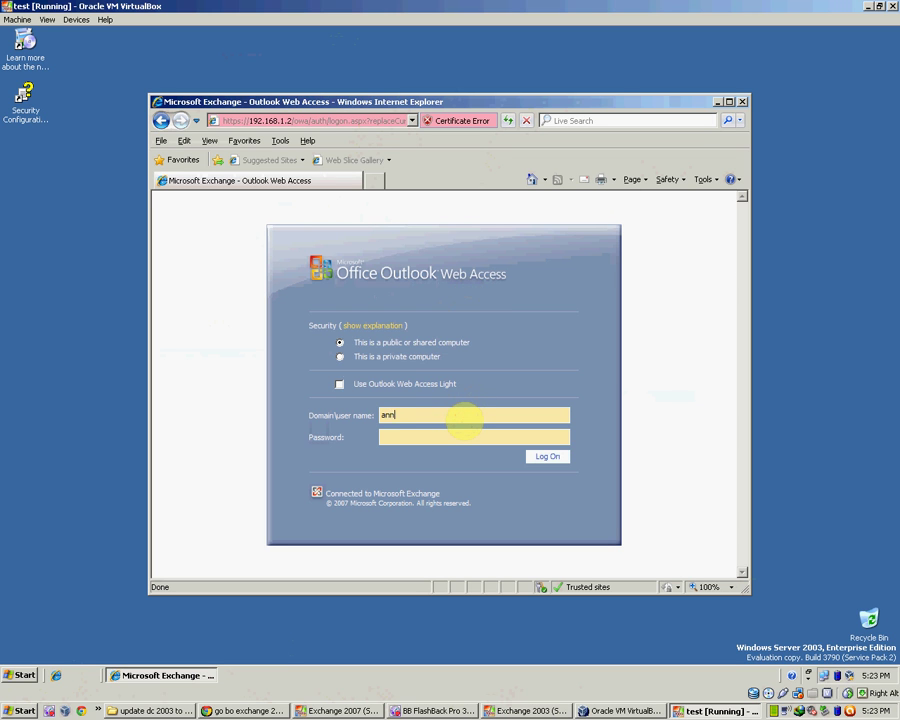
type("annv")
key("Return")
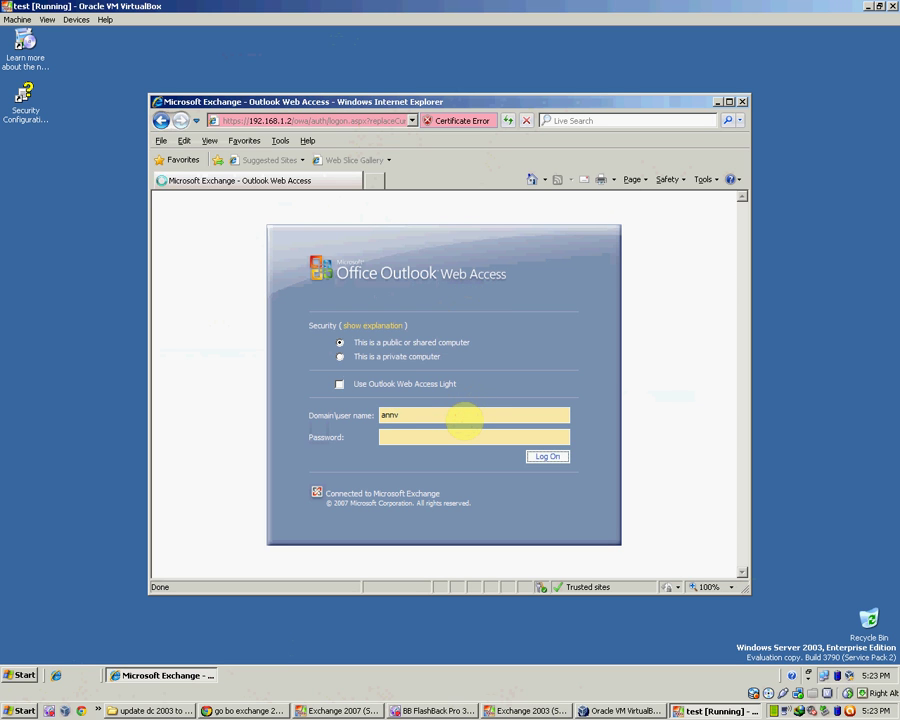